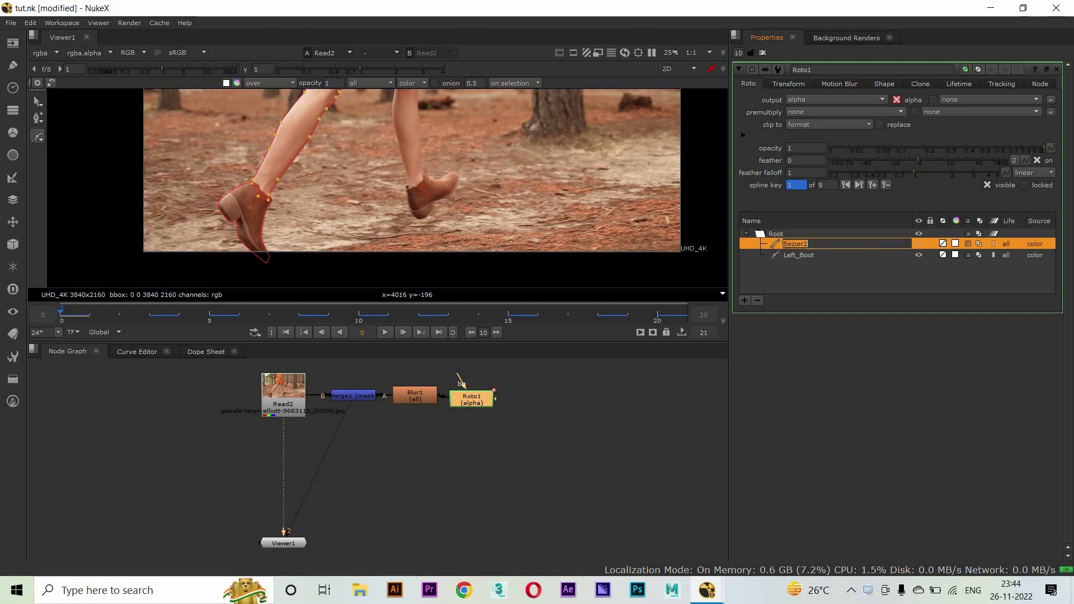
Rename the Bezier2 shape to Left_Leg and deselect it
{"action": "type", "text": "eg"}
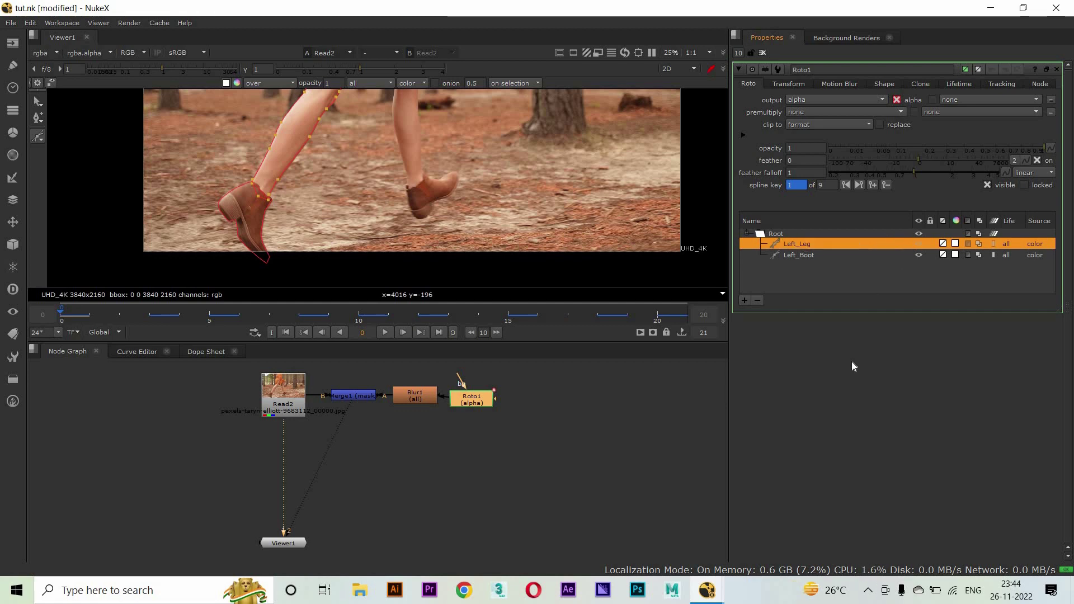
{"action": "left_click", "coordinate": [414, 216]}
Begin a cusped Bezier roto shape around the right boot at frame 0, tracing the back edge, heel and sole
{"action": "scroll", "coordinate": [436, 196], "scroll_direction": "up", "scroll_amount": 5}
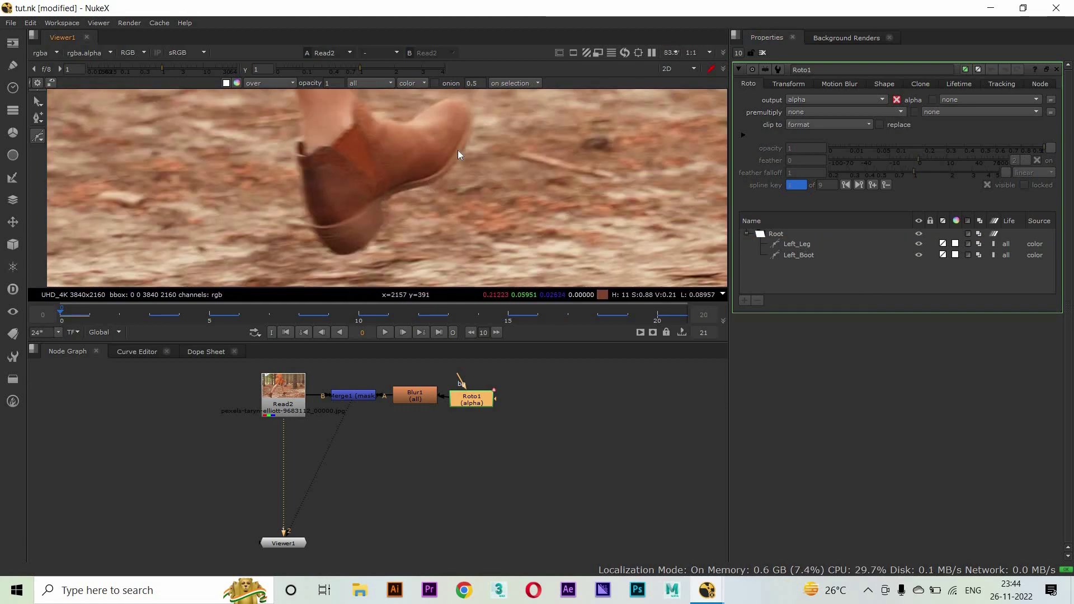
{"action": "scroll", "coordinate": [458, 150], "scroll_direction": "up", "scroll_amount": 1}
{"action": "left_click", "coordinate": [267, 157]}
{"action": "scroll", "coordinate": [264, 162], "scroll_direction": "up", "scroll_amount": 1}
{"action": "left_click", "coordinate": [262, 168]}
{"action": "left_click", "coordinate": [269, 185]}
{"action": "left_click", "coordinate": [281, 254]}
{"action": "left_click", "coordinate": [290, 217]}
{"action": "left_click", "coordinate": [323, 209]}
{"action": "left_click", "coordinate": [376, 140]}
{"action": "left_click", "coordinate": [410, 130]}
{"action": "left_click_drag", "start_coordinate": [443, 101], "coordinate": [382, 180]}
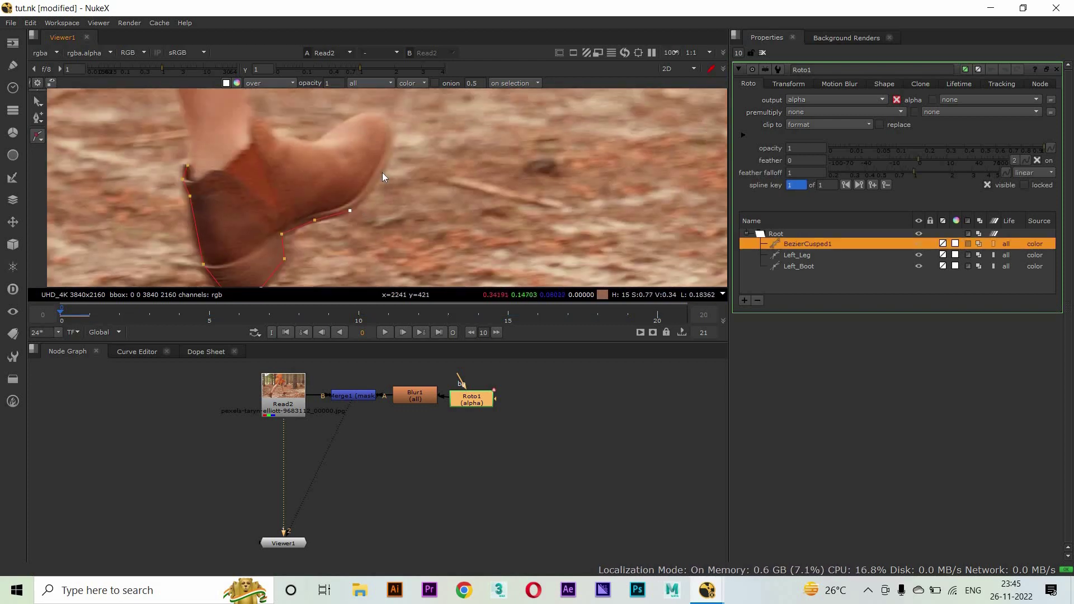
Trace the right boot's toe, upper edge and ankle opening, and close the cusped Bezier shape
{"action": "left_click", "coordinate": [393, 147]}
{"action": "left_click", "coordinate": [381, 114]}
{"action": "left_click", "coordinate": [348, 119]}
{"action": "left_click", "coordinate": [317, 142]}
{"action": "left_click", "coordinate": [276, 137]}
{"action": "scroll", "coordinate": [331, 204], "scroll_direction": "up", "scroll_amount": 2}
{"action": "left_click", "coordinate": [287, 148]}
{"action": "left_click", "coordinate": [287, 178]}
{"action": "left_click", "coordinate": [251, 211]}
{"action": "left_click", "coordinate": [236, 211]}
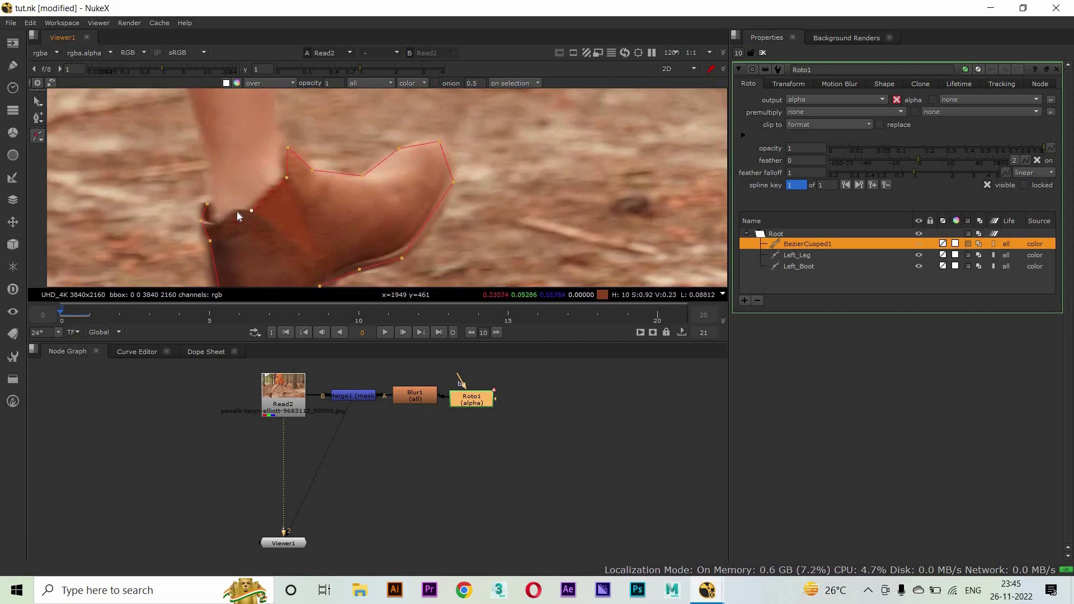
{"action": "key", "text": "Return"}
Refine the right boot shape's points and tangents along the back edge and heel at frame 0
{"action": "scroll", "coordinate": [344, 183], "scroll_direction": "down", "scroll_amount": 3}
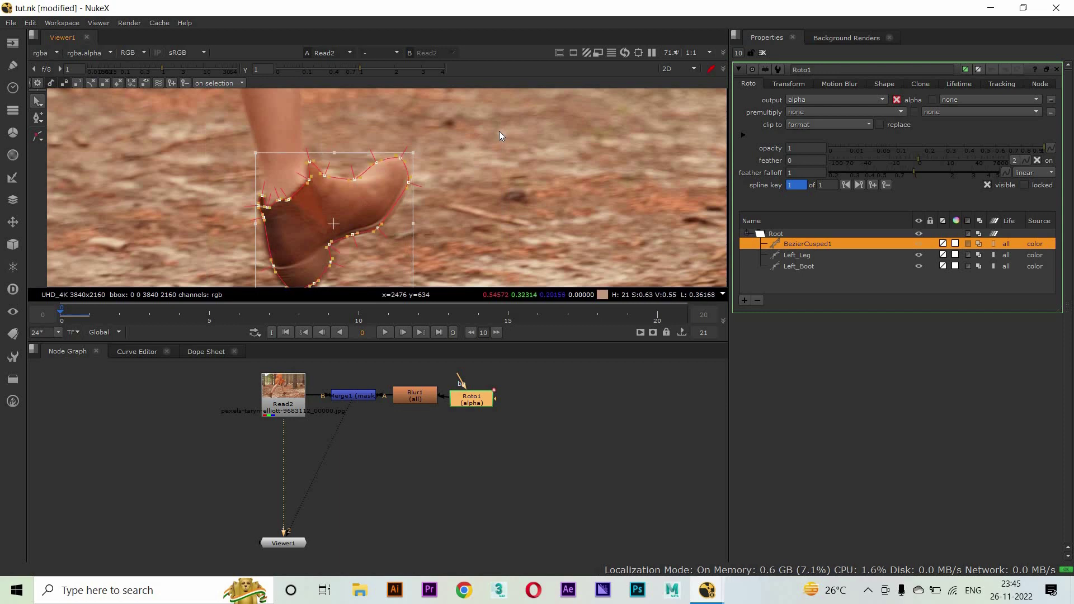
{"action": "scroll", "coordinate": [405, 175], "scroll_direction": "up", "scroll_amount": 1}
{"action": "scroll", "coordinate": [405, 175], "scroll_direction": "up", "scroll_amount": 2}
{"action": "scroll", "coordinate": [276, 188], "scroll_direction": "up", "scroll_amount": 3}
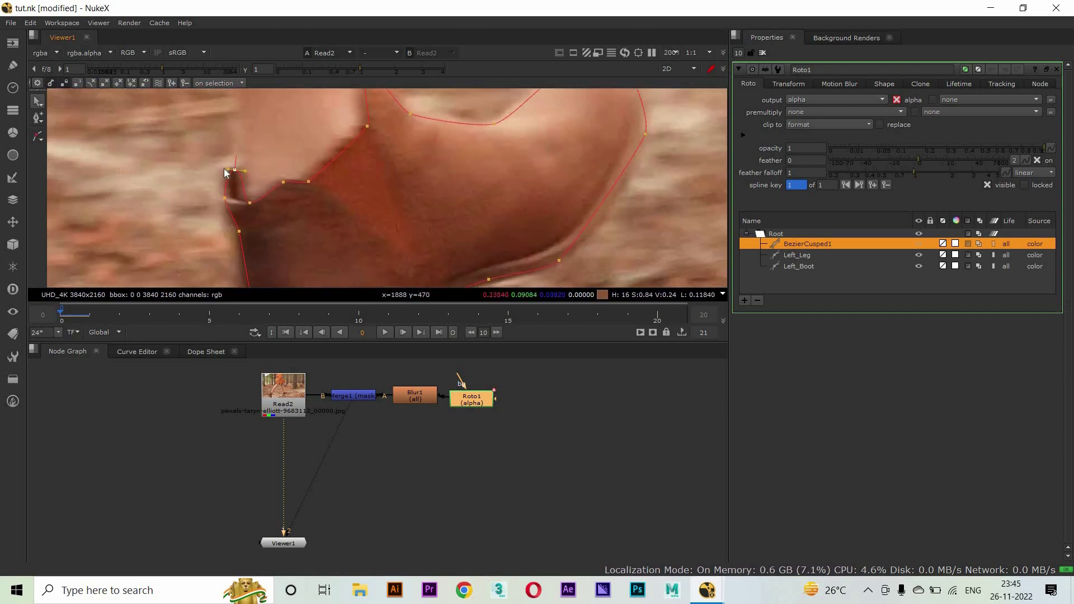
{"action": "left_click_drag", "start_coordinate": [269, 223], "coordinate": [233, 137]}
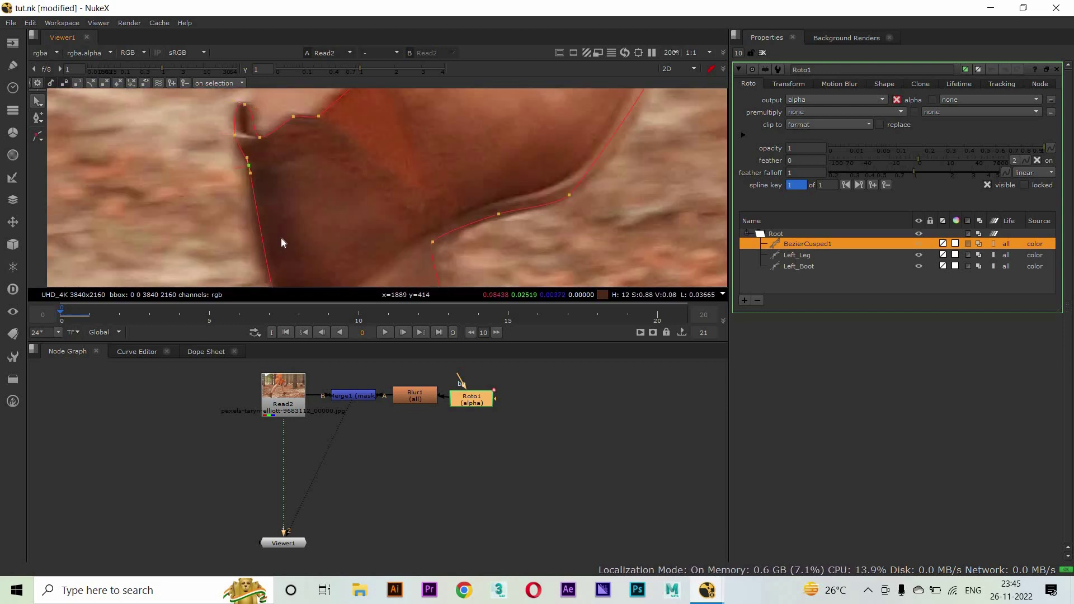
{"action": "left_click_drag", "start_coordinate": [280, 236], "coordinate": [278, 226]}
{"action": "left_click_drag", "start_coordinate": [315, 289], "coordinate": [287, 191]}
{"action": "left_click", "coordinate": [299, 196]}
{"action": "left_click", "coordinate": [367, 178]}
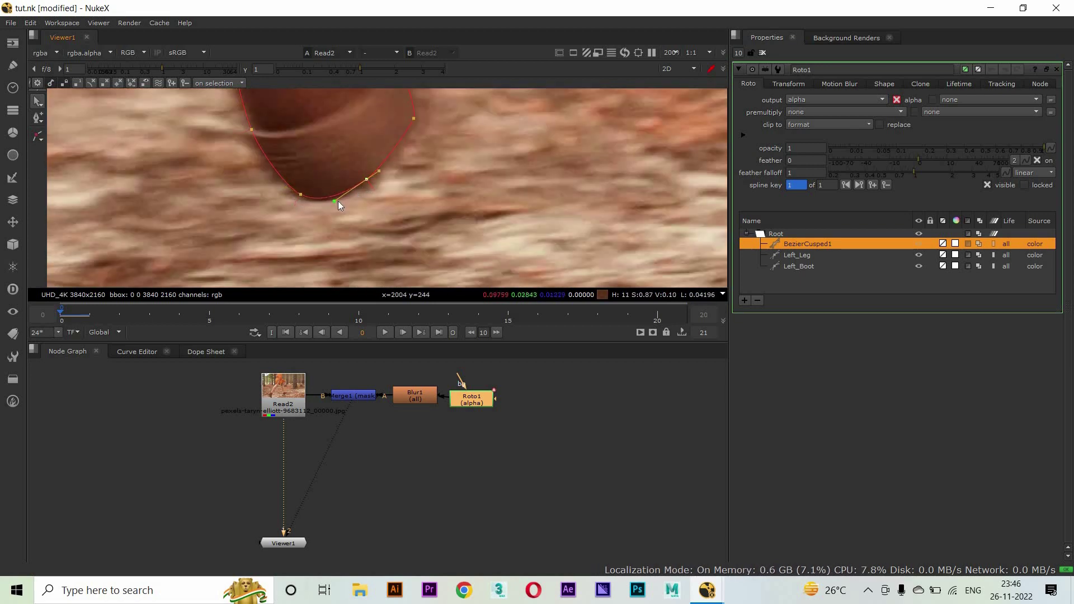
{"action": "left_click_drag", "start_coordinate": [414, 206], "coordinate": [367, 154]}
Adjust the curve handles along the right boot's sole and toe so the outline follows the rounded tip
{"action": "mouse_move", "coordinate": [432, 132]}
{"action": "left_mouse_down"}
{"action": "mouse_move", "coordinate": [442, 164]}
{"action": "mouse_move", "coordinate": [446, 108]}
{"action": "mouse_move", "coordinate": [428, 136]}
{"action": "left_mouse_up"}
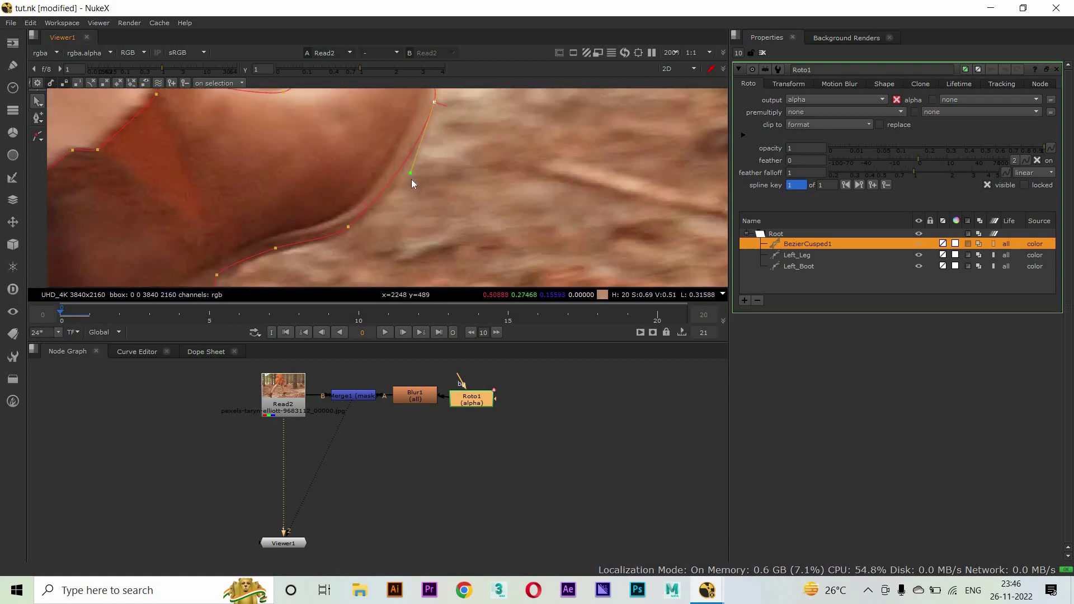
{"action": "left_click_drag", "start_coordinate": [472, 185], "coordinate": [474, 217]}
{"action": "scroll", "coordinate": [474, 217], "scroll_direction": "down", "scroll_amount": 1}
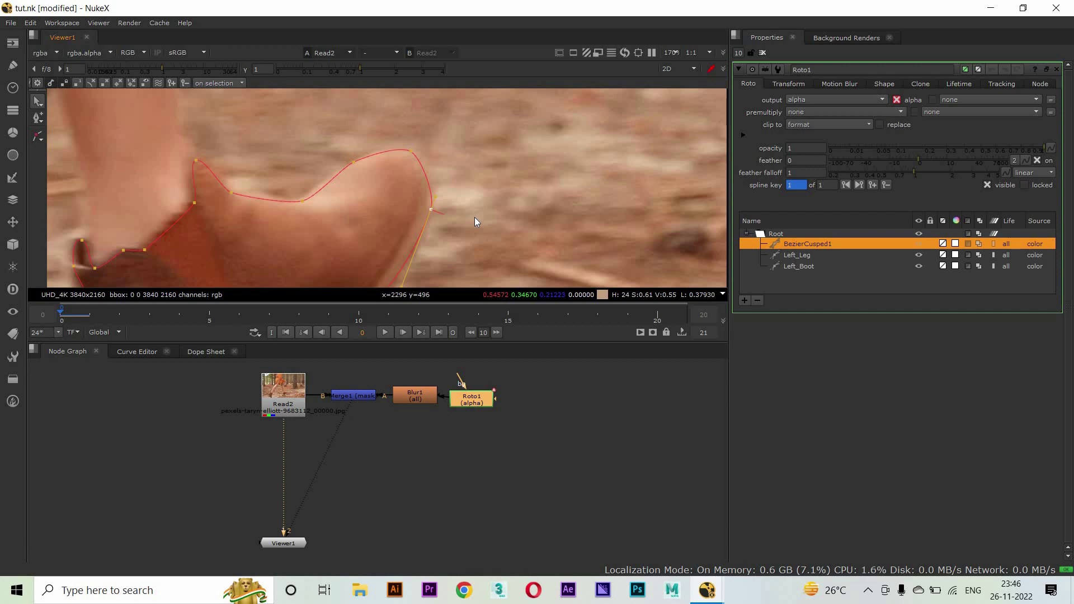
{"action": "scroll", "coordinate": [476, 216], "scroll_direction": "up", "scroll_amount": 2}
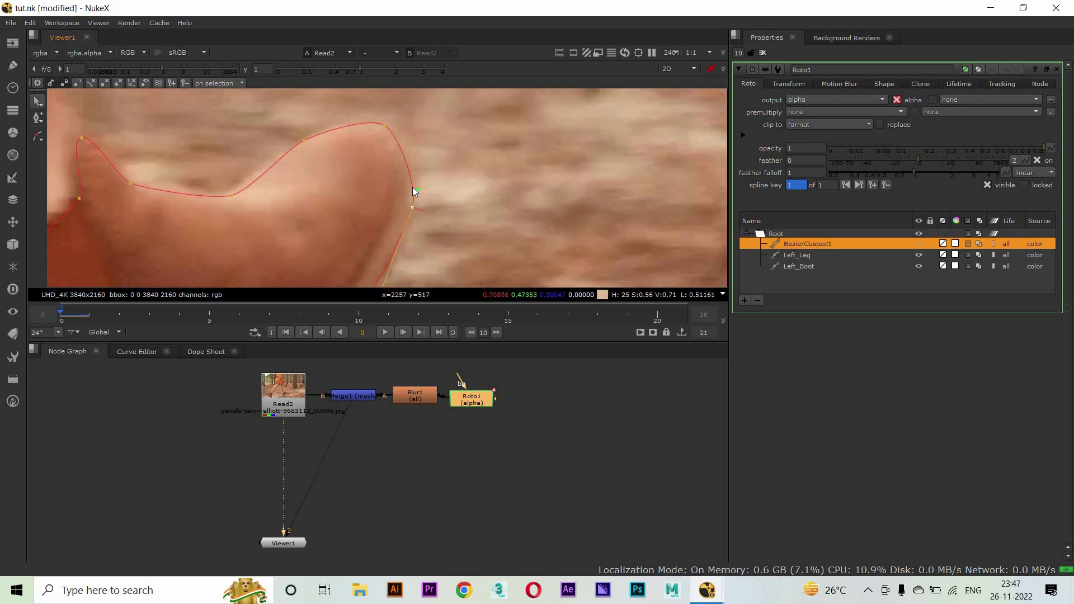
{"action": "left_click", "coordinate": [384, 125]}
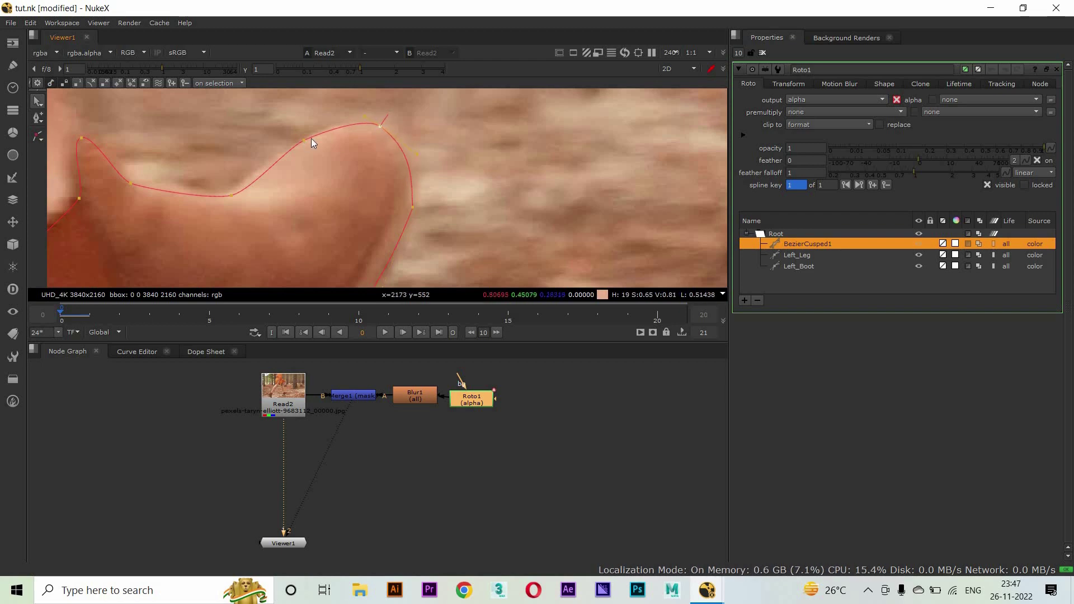
{"action": "left_click_drag", "start_coordinate": [347, 118], "coordinate": [444, 114]}
Fit the shape's points and tangents to the right boot's instep, front tab and ankle opening at frame 0
{"action": "left_click", "coordinate": [328, 192]}
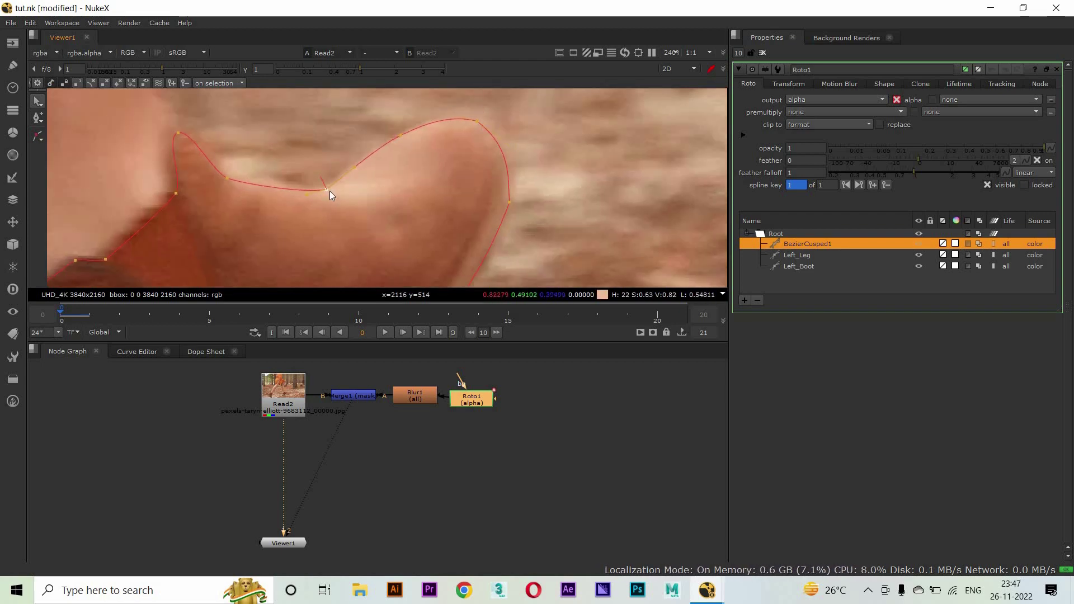
{"action": "left_click", "coordinate": [226, 179]}
{"action": "scroll", "coordinate": [246, 187], "scroll_direction": "up", "scroll_amount": 3}
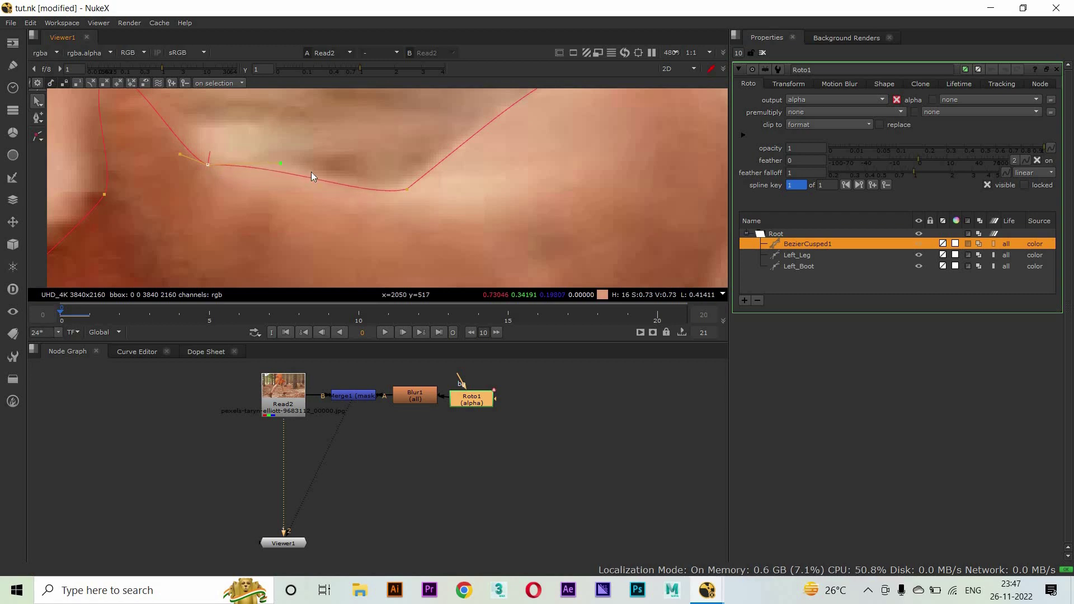
{"action": "left_click", "coordinate": [410, 193]}
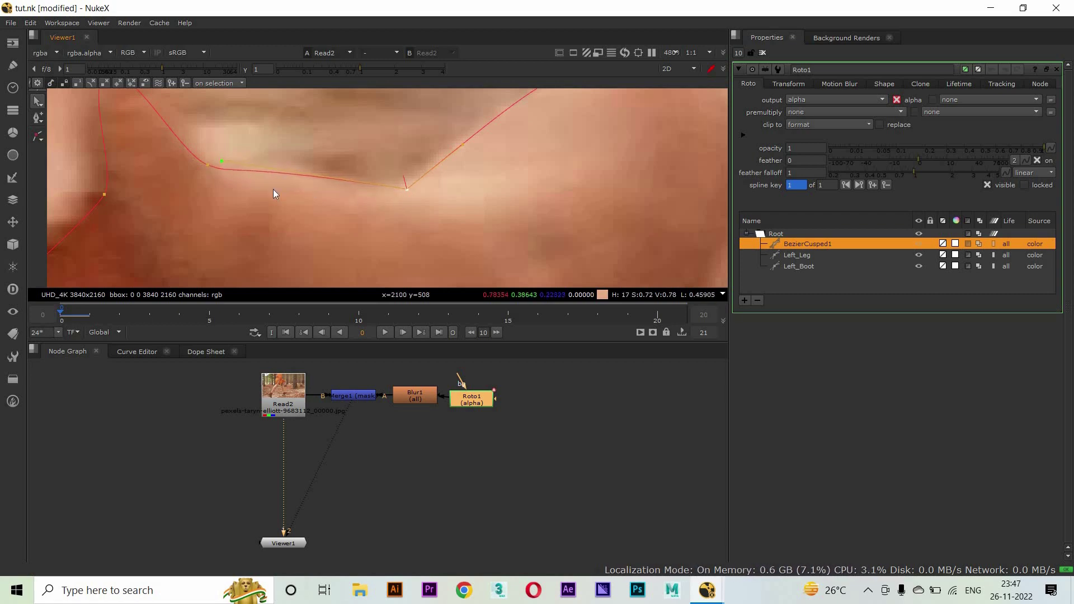
{"action": "scroll", "coordinate": [273, 189], "scroll_direction": "down", "scroll_amount": 2}
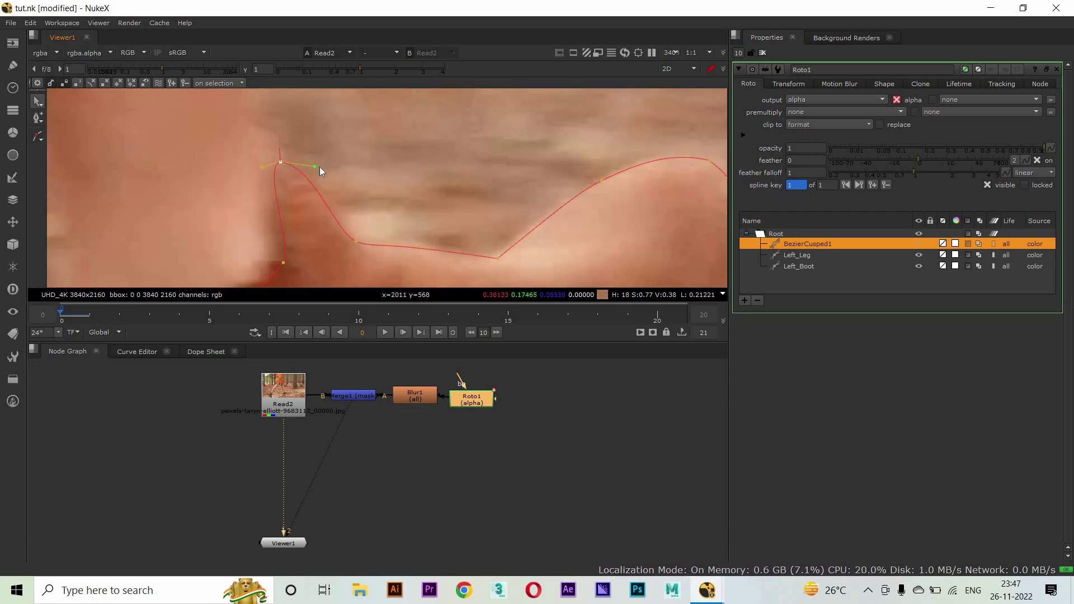
{"action": "left_click_drag", "start_coordinate": [278, 262], "coordinate": [315, 186]}
{"action": "scroll", "coordinate": [400, 172], "scroll_direction": "down", "scroll_amount": 2}
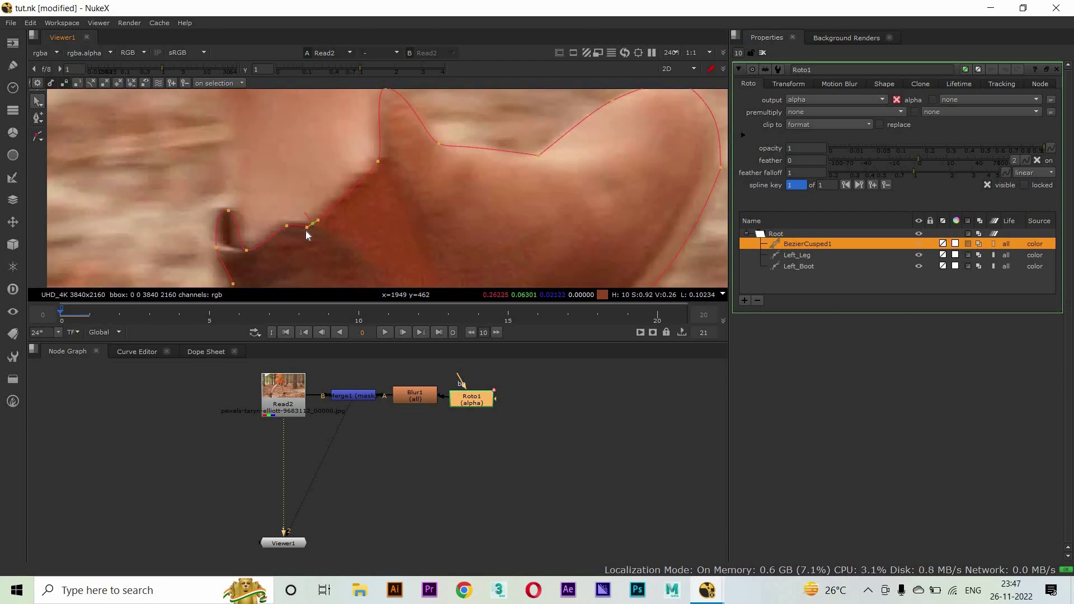
{"action": "scroll", "coordinate": [250, 213], "scroll_direction": "down", "scroll_amount": 3}
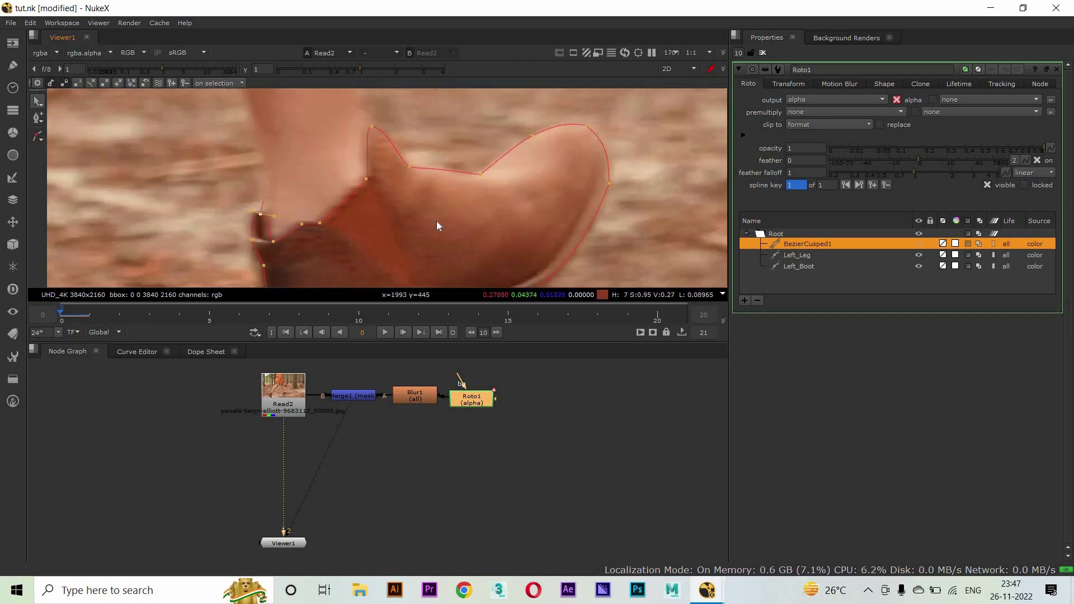
{"action": "scroll", "coordinate": [448, 193], "scroll_direction": "down", "scroll_amount": 3}
At frame 20, move and rotate the right boot shape onto the boot planted on the ground
{"action": "left_click", "coordinate": [657, 321]}
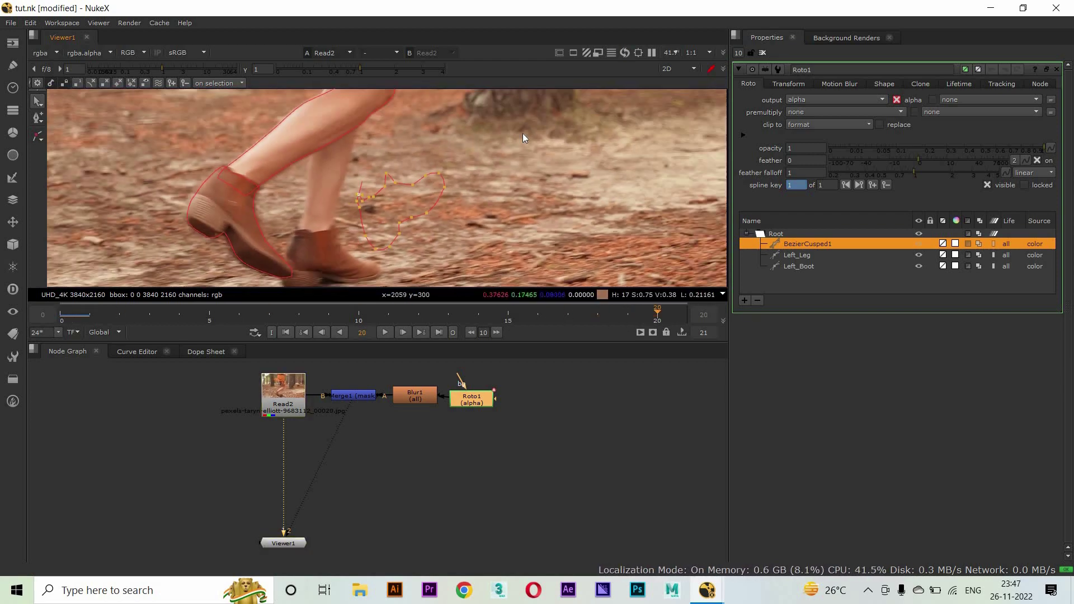
{"action": "left_click_drag", "start_coordinate": [404, 184], "coordinate": [406, 232]}
{"action": "scroll", "coordinate": [502, 163], "scroll_direction": "up", "scroll_amount": 3}
{"action": "scroll", "coordinate": [324, 196], "scroll_direction": "up", "scroll_amount": 3}
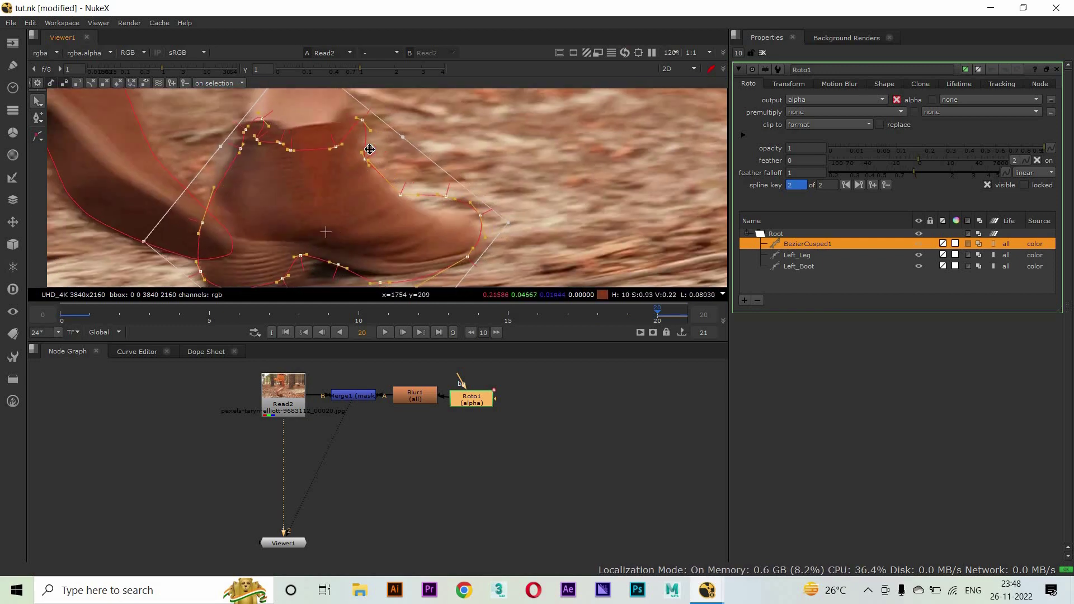
{"action": "left_click_drag", "start_coordinate": [328, 132], "coordinate": [328, 202]}
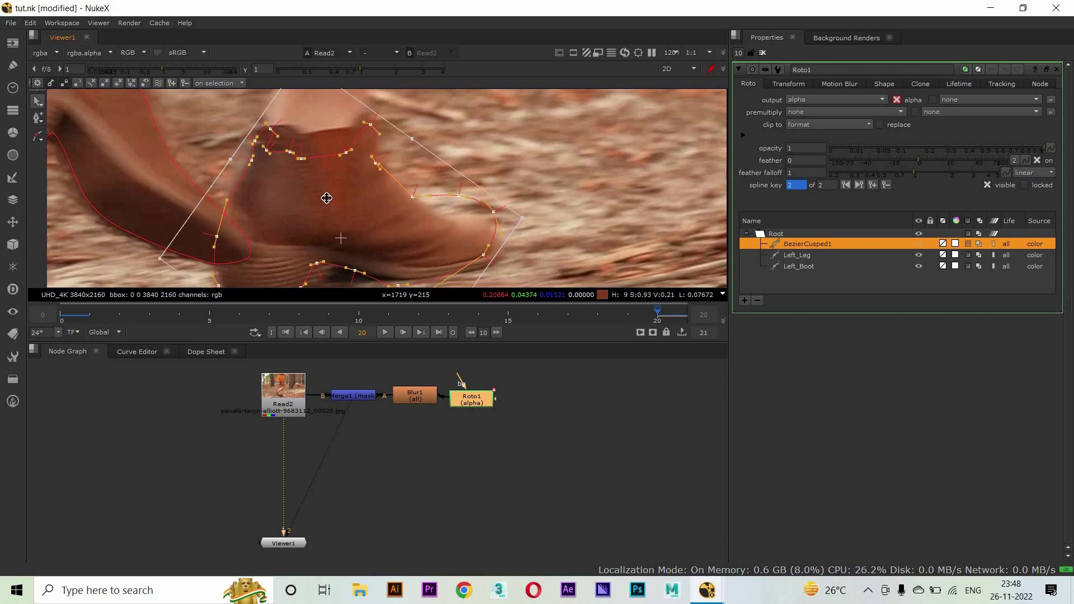
{"action": "scroll", "coordinate": [319, 203], "scroll_direction": "up", "scroll_amount": 3}
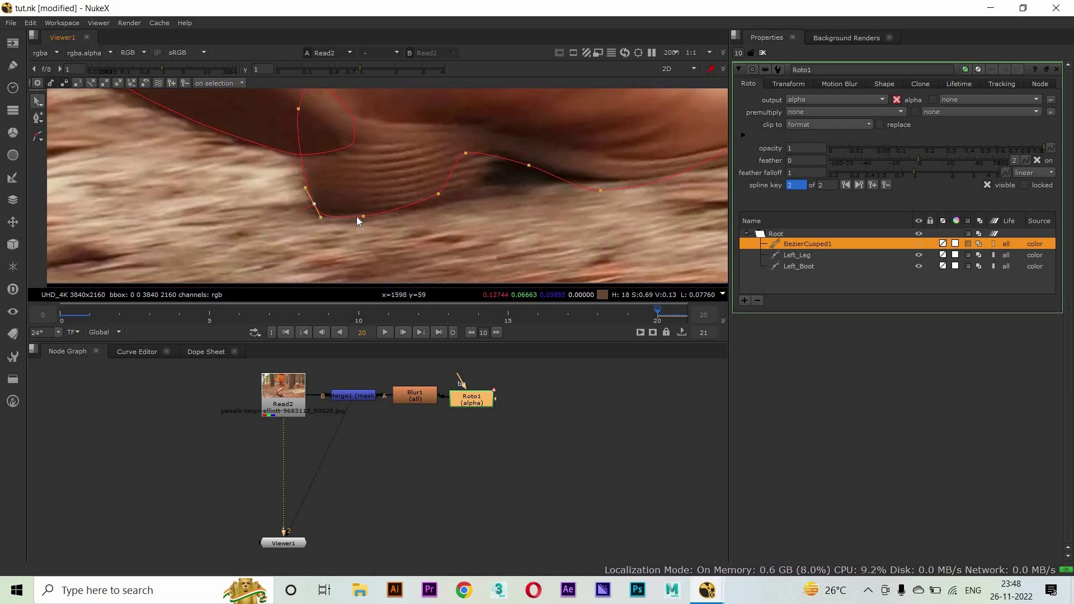
Reposition the heel, arch and sole points of the right boot shape to match the boot at frame 20
{"action": "left_click_drag", "start_coordinate": [438, 194], "coordinate": [473, 192]}
{"action": "left_click_drag", "start_coordinate": [363, 216], "coordinate": [374, 208]}
{"action": "left_click_drag", "start_coordinate": [466, 154], "coordinate": [492, 153]}
{"action": "left_click_drag", "start_coordinate": [474, 190], "coordinate": [500, 217]}
{"action": "left_click", "coordinate": [530, 166]}
{"action": "left_click_drag", "start_coordinate": [636, 182], "coordinate": [652, 191]}
{"action": "left_click", "coordinate": [500, 217]}
Move the toe and instep points and adjust their handles to fit the right boot's front at frame 20
{"action": "left_click_drag", "start_coordinate": [634, 144], "coordinate": [561, 190]}
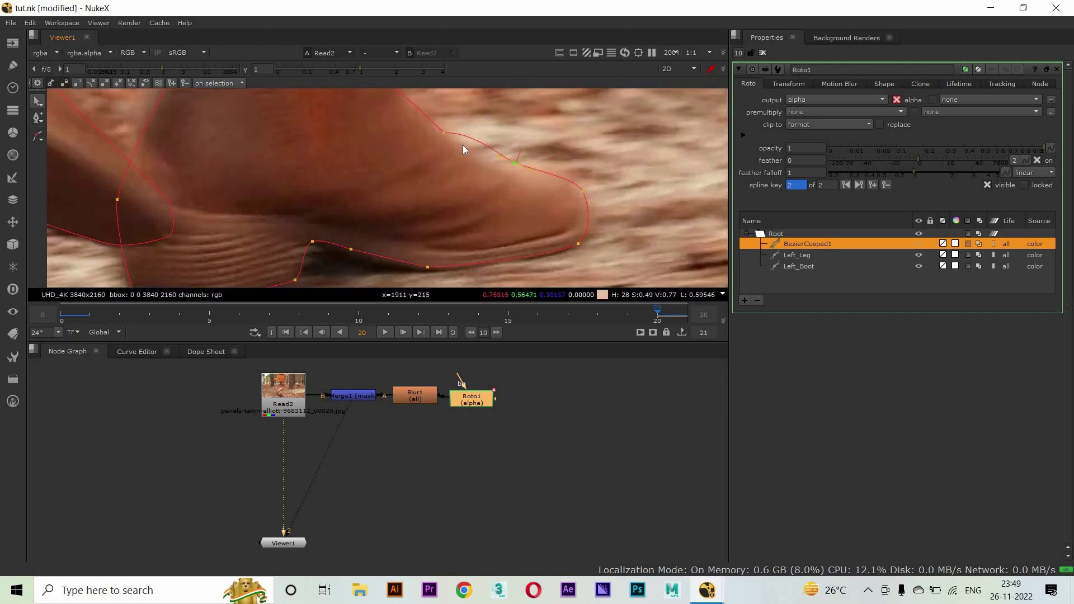
{"action": "left_click", "coordinate": [582, 194]}
{"action": "left_click_drag", "start_coordinate": [582, 193], "coordinate": [573, 234]}
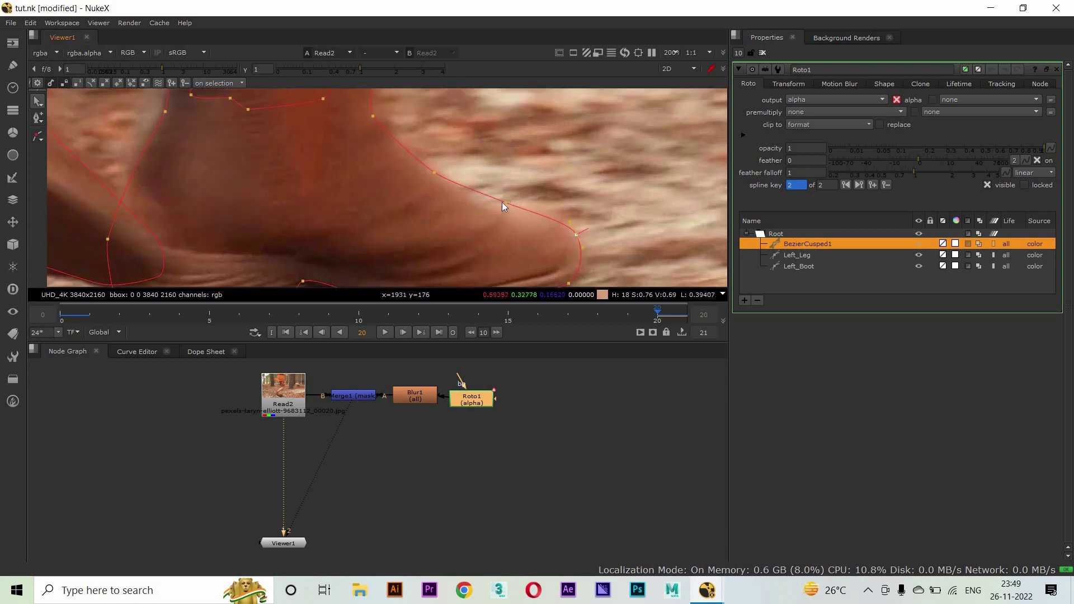
{"action": "left_click_drag", "start_coordinate": [506, 202], "coordinate": [546, 205]}
{"action": "left_click_drag", "start_coordinate": [434, 173], "coordinate": [471, 197]}
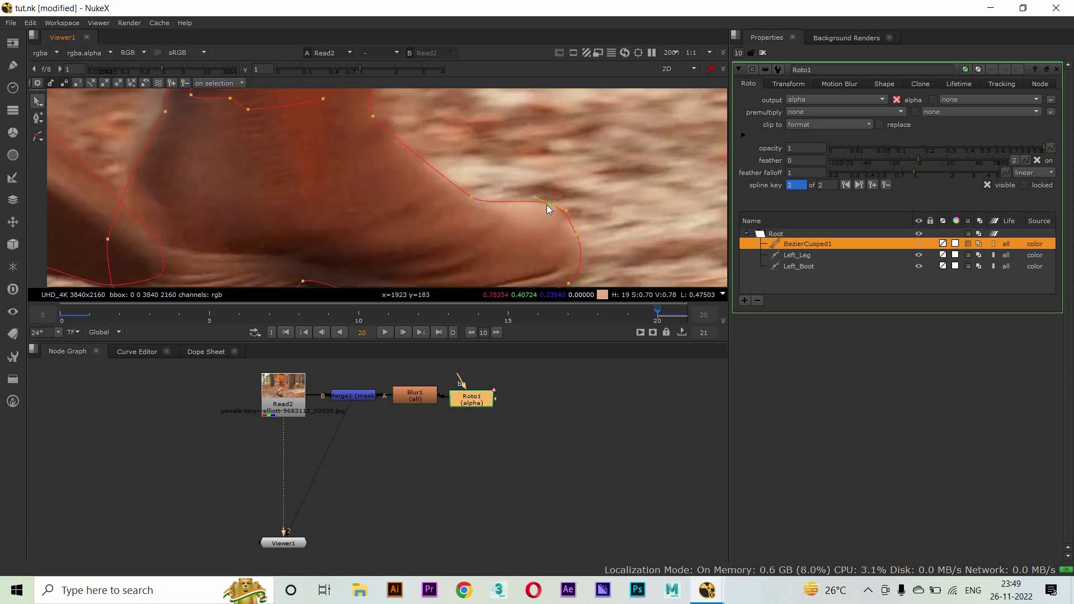
{"action": "scroll", "coordinate": [563, 215], "scroll_direction": "up", "scroll_amount": 2}
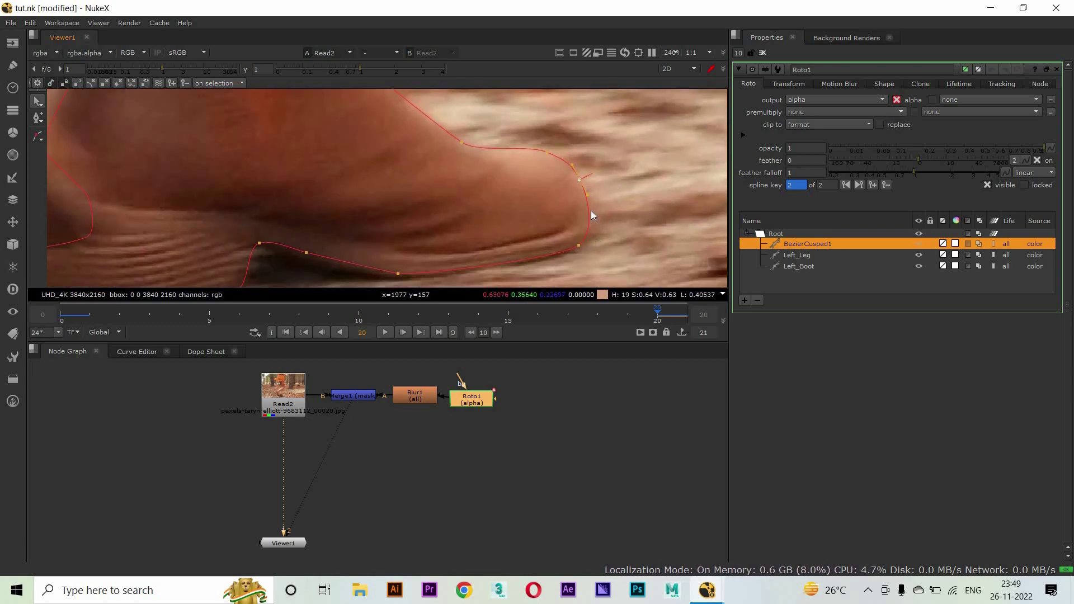
{"action": "scroll", "coordinate": [591, 210], "scroll_direction": "down", "scroll_amount": 1}
{"action": "scroll", "coordinate": [510, 256], "scroll_direction": "down", "scroll_amount": 1}
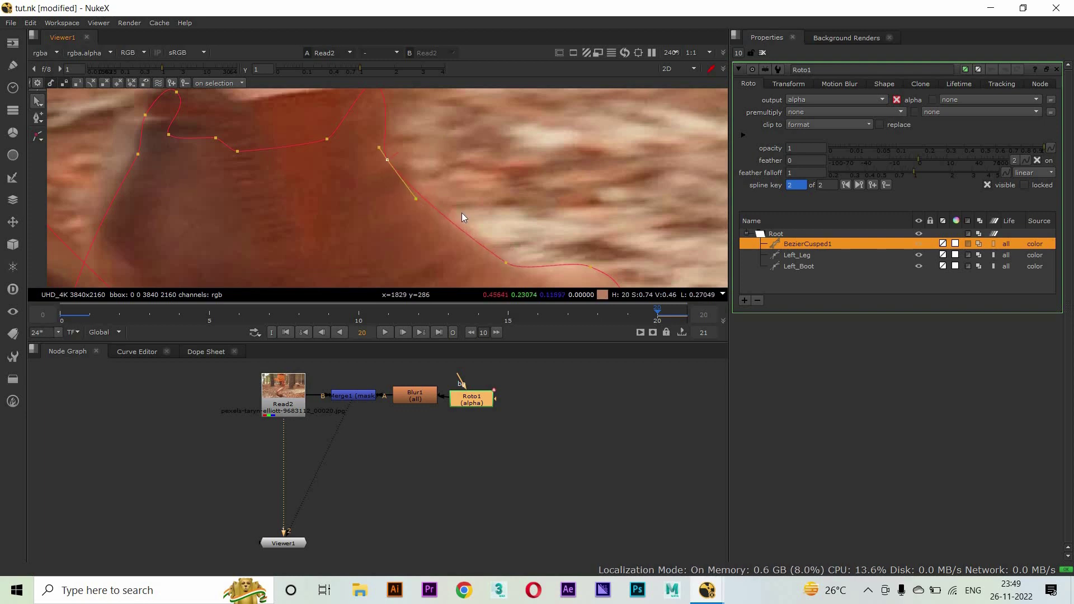
Align the right boot shape's ankle-opening points with the boot's top edge at frame 20
{"action": "scroll", "coordinate": [461, 212], "scroll_direction": "up", "scroll_amount": 1}
{"action": "left_click_drag", "start_coordinate": [342, 219], "coordinate": [358, 170]}
{"action": "left_click_drag", "start_coordinate": [253, 231], "coordinate": [251, 182]}
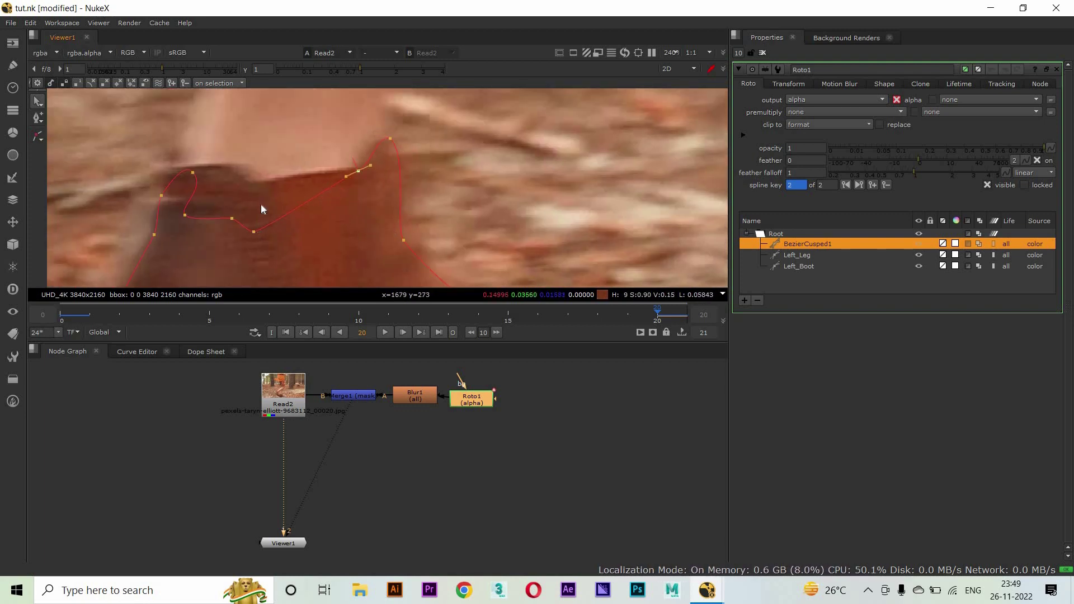
{"action": "left_click_drag", "start_coordinate": [234, 219], "coordinate": [227, 169]}
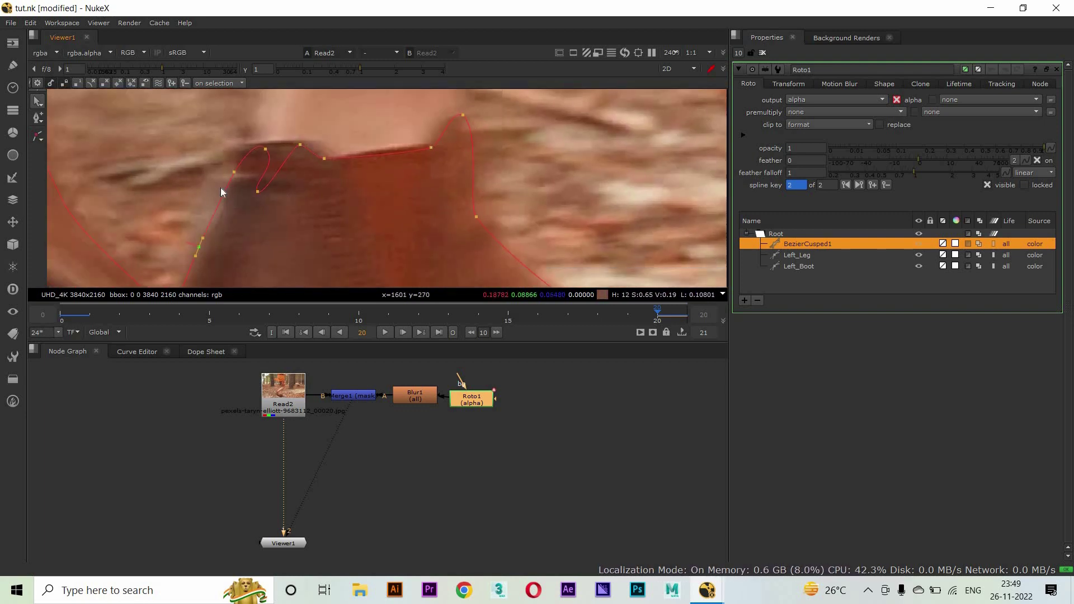
{"action": "left_click_drag", "start_coordinate": [166, 136], "coordinate": [312, 261]}
{"action": "left_click", "coordinate": [308, 149]}
{"action": "left_click_drag", "start_coordinate": [263, 146], "coordinate": [232, 150]}
Adjust the points along the right boot's back edge between the ankle opening and heel at frame 20
{"action": "left_click", "coordinate": [208, 201]}
{"action": "left_click_drag", "start_coordinate": [210, 201], "coordinate": [321, 160]}
{"action": "scroll", "coordinate": [331, 160], "scroll_direction": "down", "scroll_amount": 5}
{"action": "scroll", "coordinate": [256, 147], "scroll_direction": "up", "scroll_amount": 5}
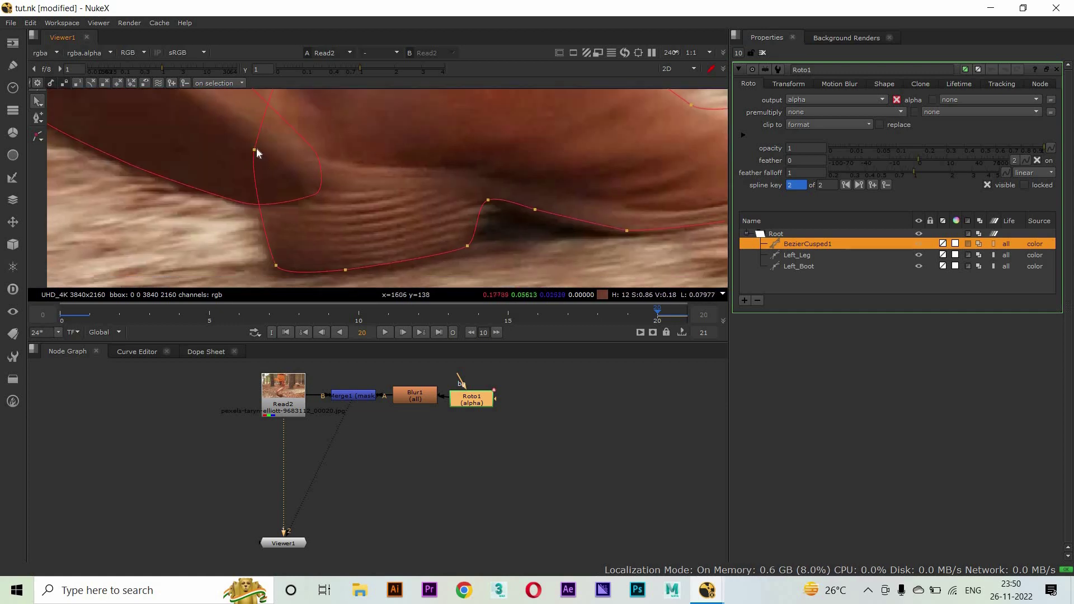
{"action": "scroll", "coordinate": [324, 176], "scroll_direction": "up", "scroll_amount": 2}
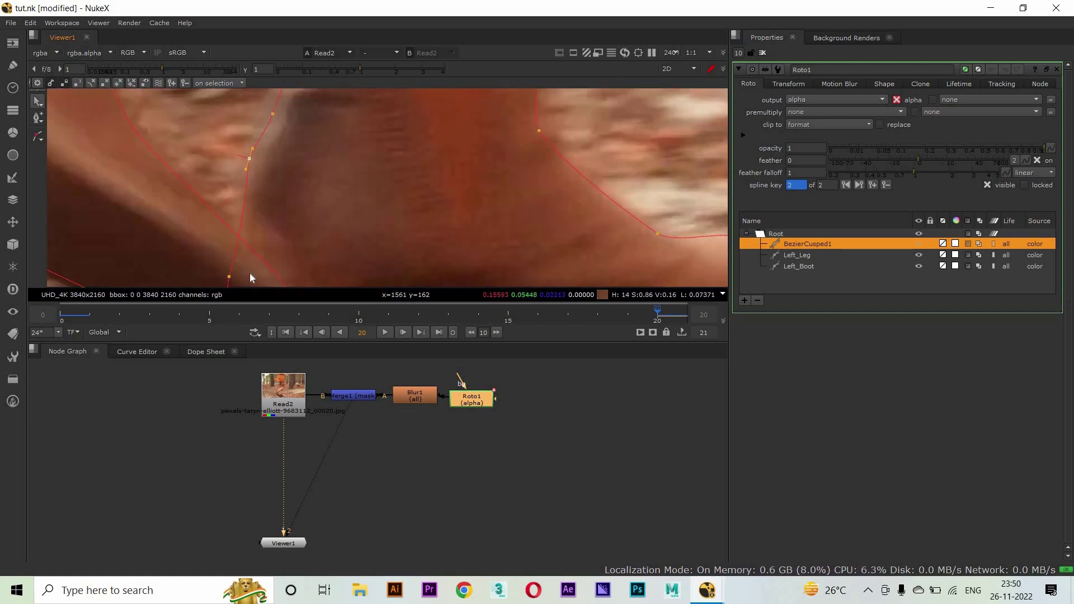
{"action": "left_click_drag", "start_coordinate": [312, 134], "coordinate": [257, 226]}
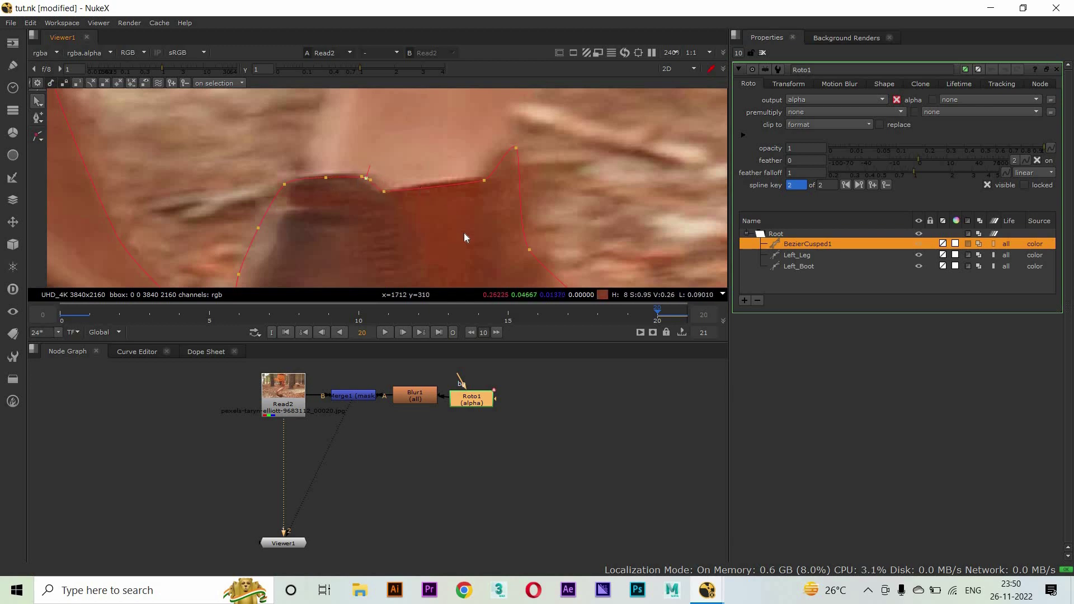
At frame 10, move and rotate the right boot shape to match the lifted boot
{"action": "key", "text": "ctrl+1"}
{"action": "left_click", "coordinate": [366, 317]}
{"action": "scroll", "coordinate": [607, 205], "scroll_direction": "down", "scroll_amount": 3}
{"action": "left_click", "coordinate": [392, 254]}
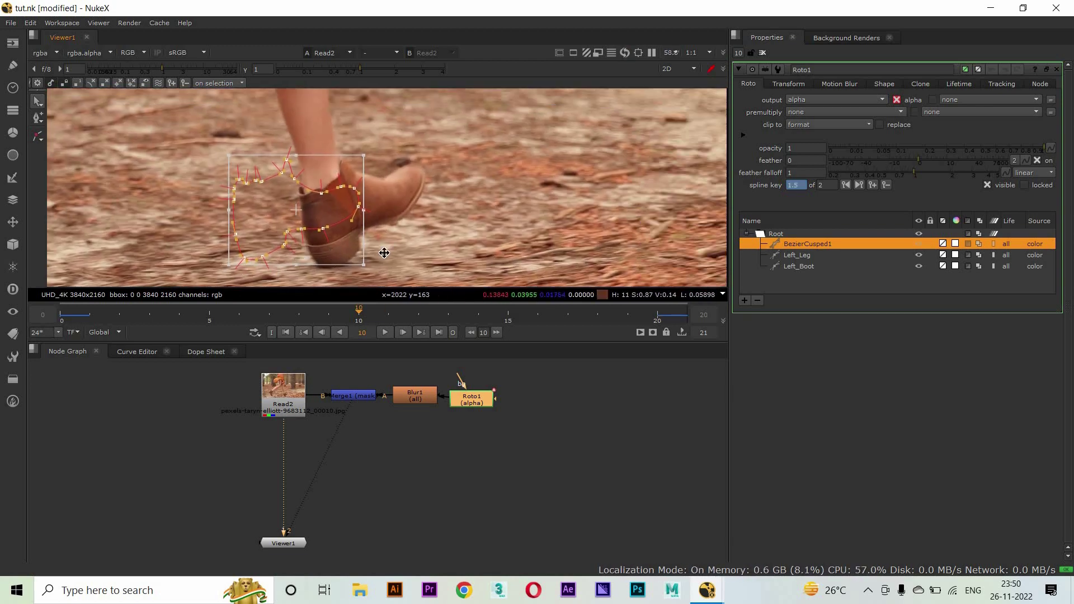
{"action": "left_click_drag", "start_coordinate": [426, 148], "coordinate": [379, 154]}
{"action": "left_click", "coordinate": [432, 138]}
Adjust the right boot shape's points around the rear pull tab to fit the boot at frame 10
{"action": "scroll", "coordinate": [390, 235], "scroll_direction": "up", "scroll_amount": 4}
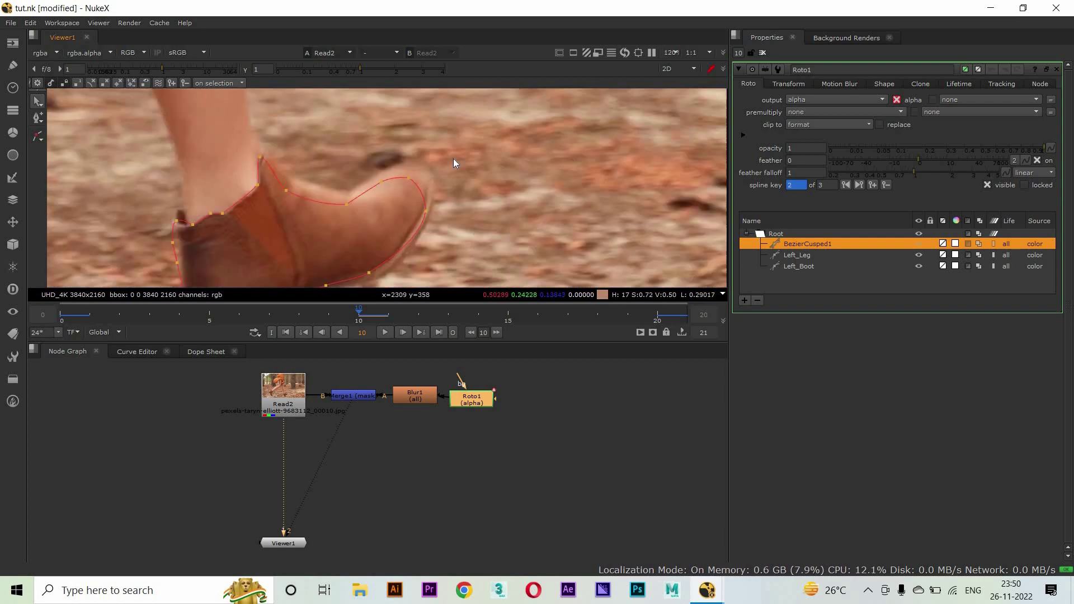
{"action": "left_click_drag", "start_coordinate": [350, 115], "coordinate": [283, 173]}
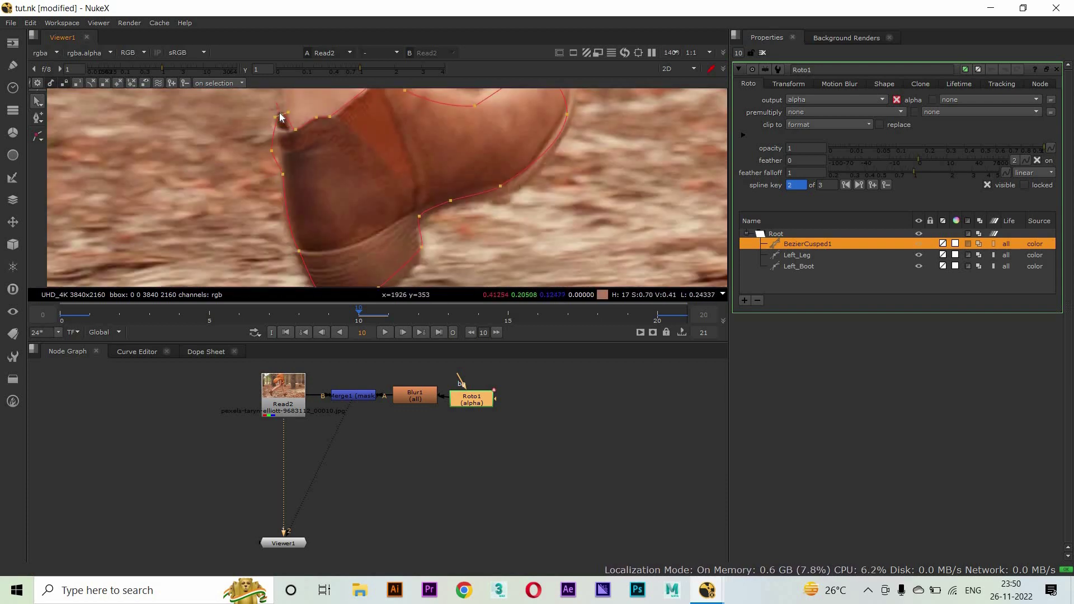
{"action": "left_click_drag", "start_coordinate": [276, 134], "coordinate": [292, 137]}
{"action": "scroll", "coordinate": [326, 227], "scroll_direction": "up", "scroll_amount": 3}
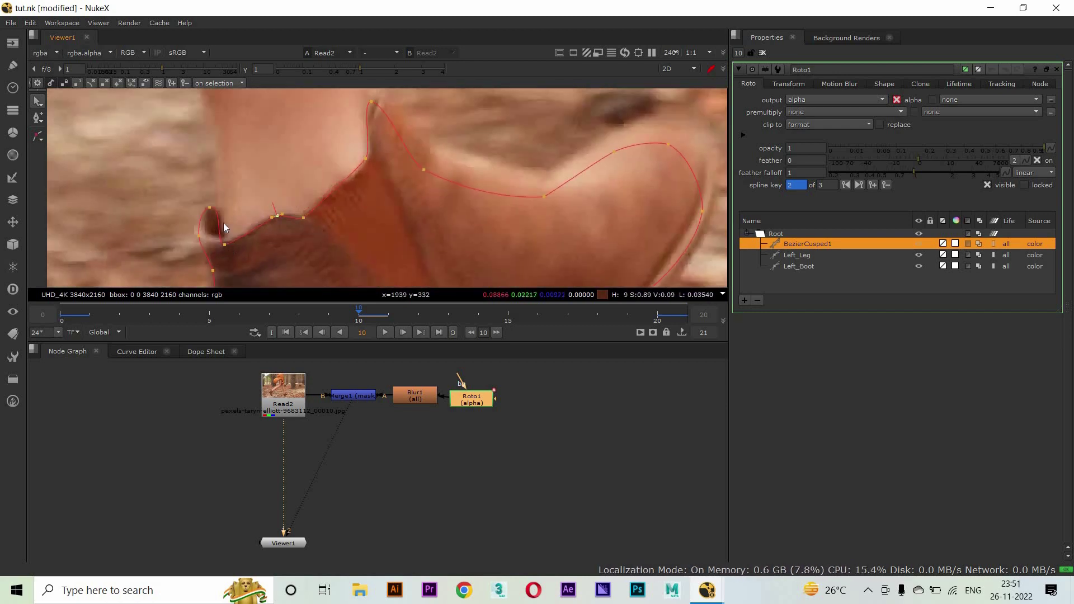
Fit the right boot shape's front ankle peak and instep points to the boot's upper edge at frame 10
{"action": "left_click_drag", "start_coordinate": [412, 160], "coordinate": [391, 219]}
{"action": "left_click", "coordinate": [353, 146]}
{"action": "left_click_drag", "start_coordinate": [352, 132], "coordinate": [546, 240]}
{"action": "left_click_drag", "start_coordinate": [350, 172], "coordinate": [354, 147]}
{"action": "left_click", "coordinate": [407, 201]}
{"action": "left_click_drag", "start_coordinate": [592, 210], "coordinate": [605, 185]}
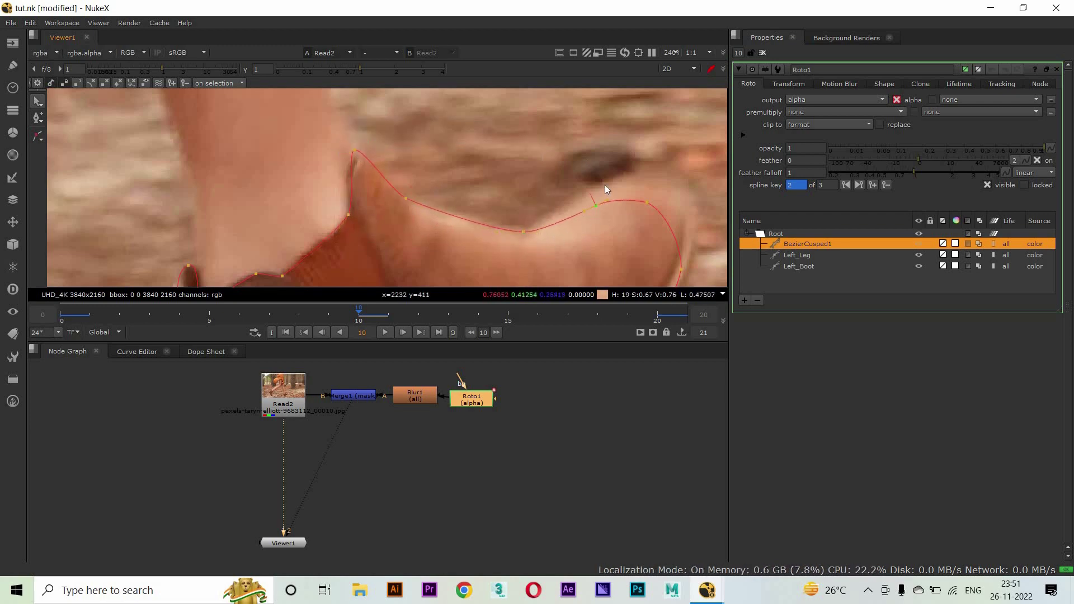
Adjust the sole and heel points of the right boot shape to follow the boot's underside at frame 10
{"action": "left_click_drag", "start_coordinate": [662, 167], "coordinate": [435, 259]}
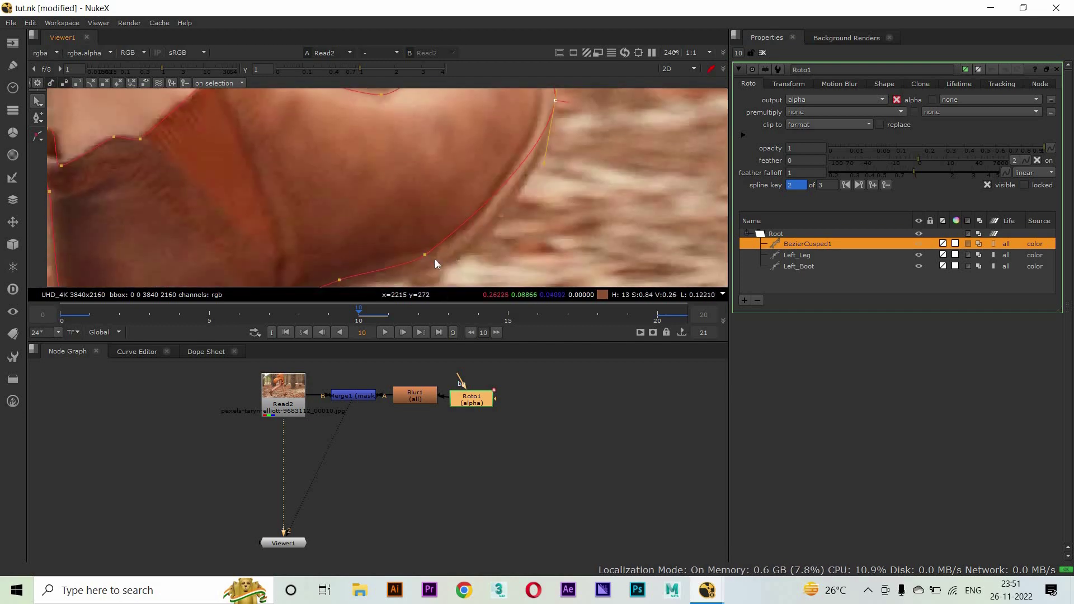
{"action": "left_click_drag", "start_coordinate": [563, 170], "coordinate": [403, 196]}
{"action": "left_click_drag", "start_coordinate": [431, 162], "coordinate": [381, 204]}
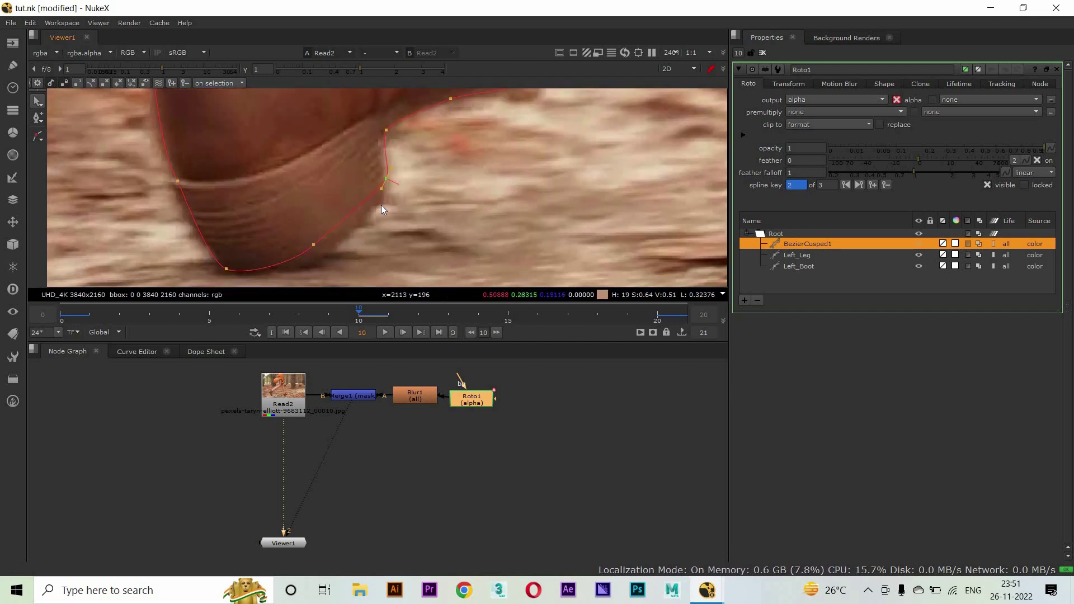
{"action": "left_click", "coordinate": [175, 183]}
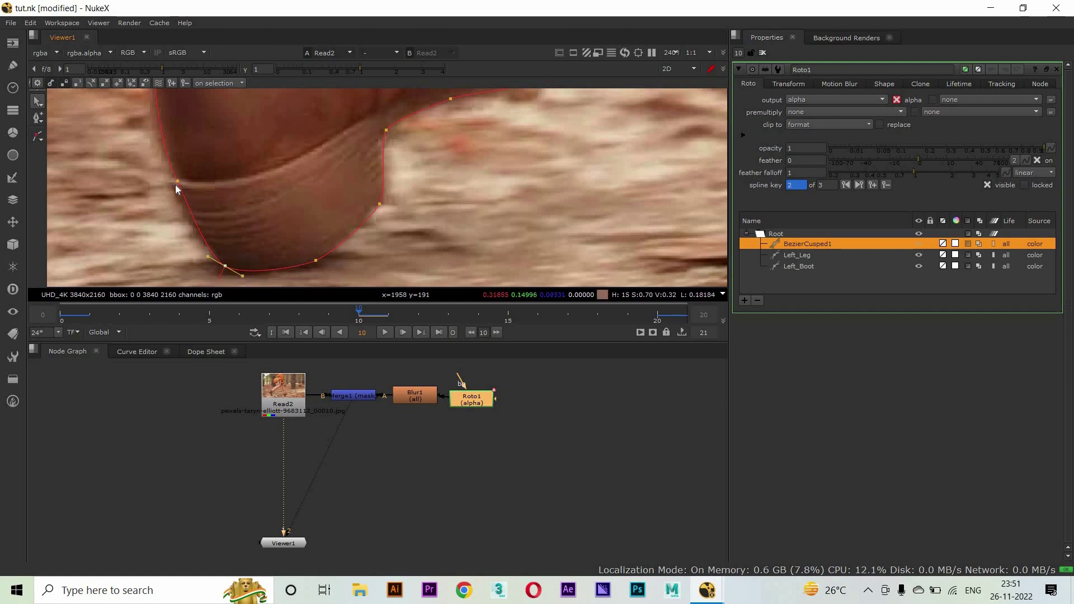
{"action": "left_click", "coordinate": [316, 261]}
Refine the right boot shape's curve over the toe and instep at frame 10
{"action": "left_click_drag", "start_coordinate": [378, 136], "coordinate": [525, 167]}
{"action": "left_click", "coordinate": [506, 152]}
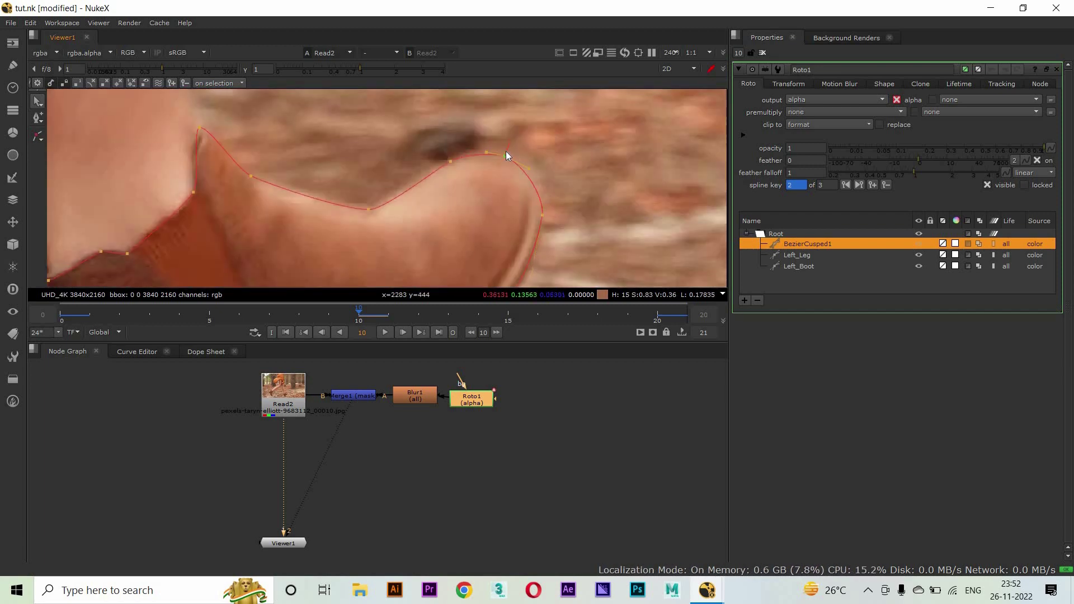
{"action": "scroll", "coordinate": [508, 151], "scroll_direction": "down", "scroll_amount": 1}
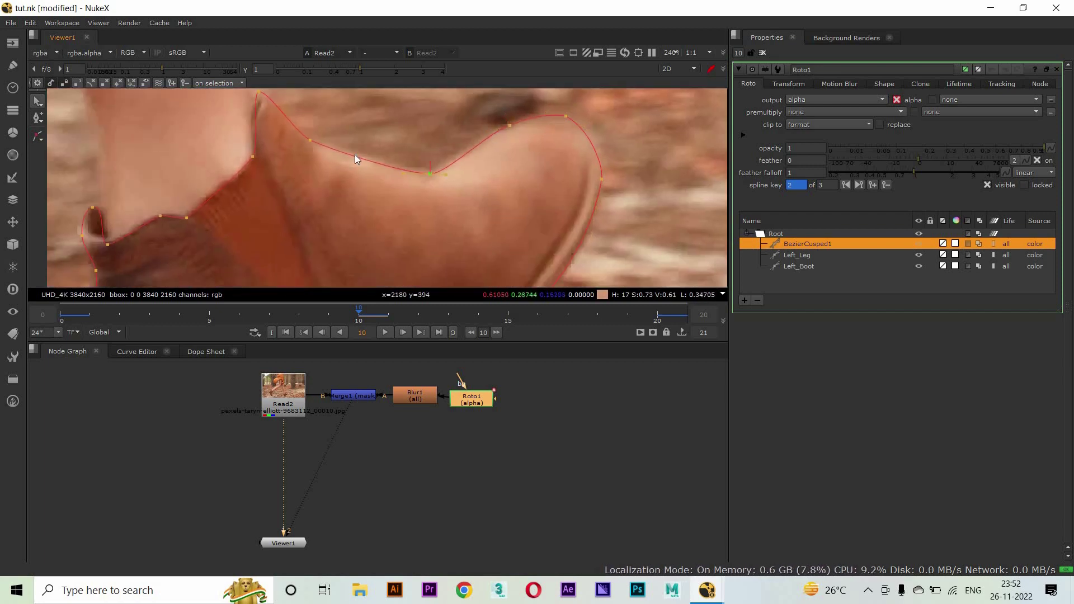
{"action": "left_click", "coordinate": [403, 173]}
{"action": "left_click_drag", "start_coordinate": [392, 168], "coordinate": [266, 113]}
Tighten the points and handles around the right boot's rear pull tab at frame 10
{"action": "left_click", "coordinate": [274, 160]}
{"action": "scroll", "coordinate": [270, 190], "scroll_direction": "up", "scroll_amount": 1}
{"action": "left_click", "coordinate": [205, 189]}
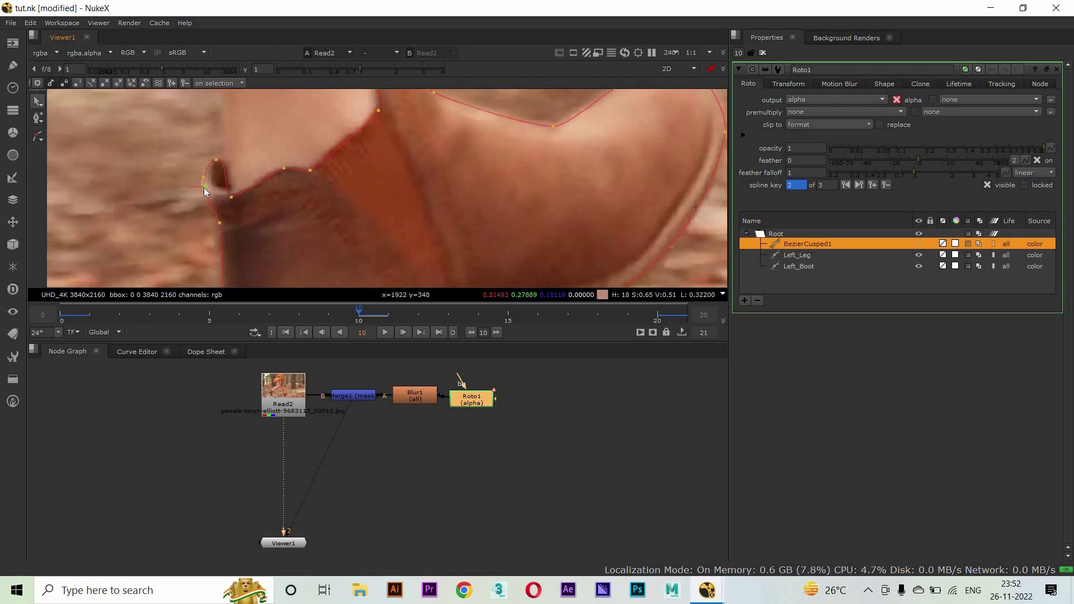
{"action": "scroll", "coordinate": [296, 205], "scroll_direction": "up", "scroll_amount": 1}
{"action": "scroll", "coordinate": [297, 210], "scroll_direction": "up", "scroll_amount": 1}
{"action": "left_click", "coordinate": [277, 153]}
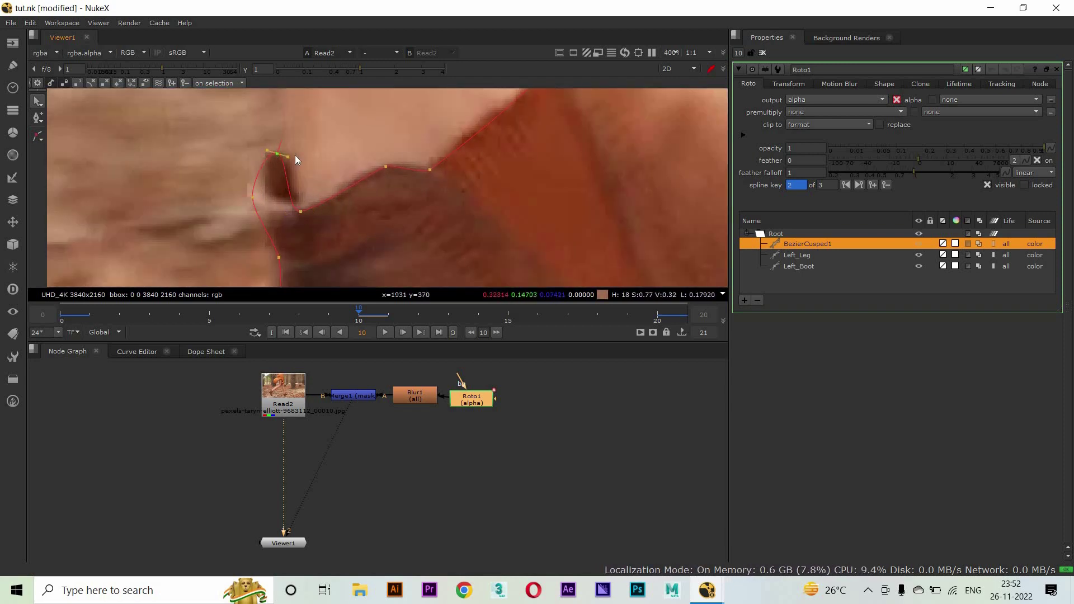
{"action": "scroll", "coordinate": [334, 156], "scroll_direction": "down", "scroll_amount": 4}
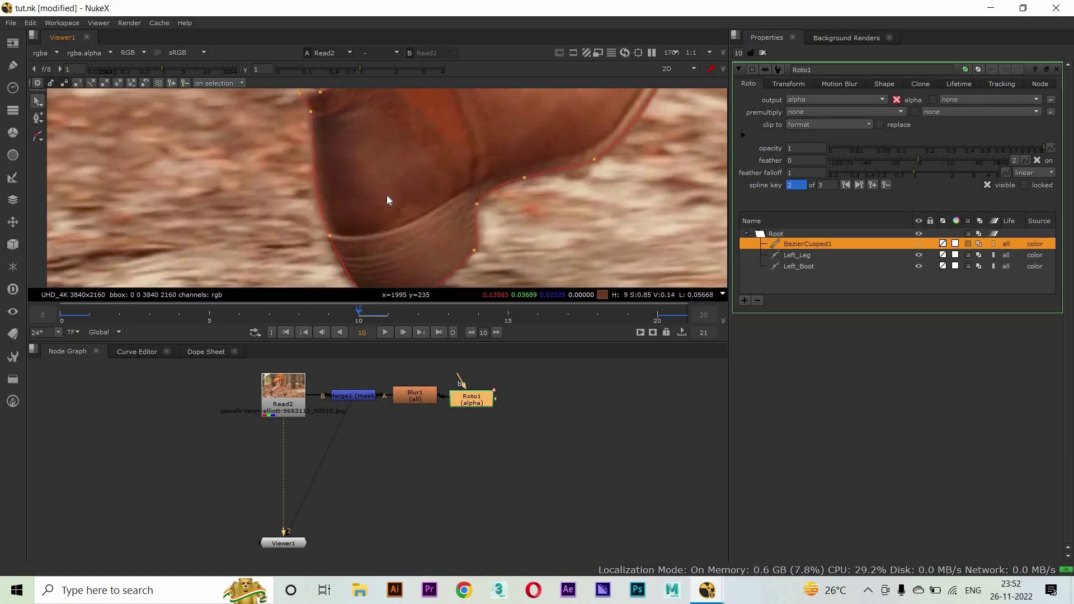
At frame 5, select all points of the right boot shape and move and rotate them to match the boot
{"action": "key", "text": "Left"}
{"action": "key", "text": "Left"}
{"action": "key", "text": "Left"}
{"action": "key", "text": "Left"}
{"action": "key", "text": "Left"}
{"action": "scroll", "coordinate": [489, 224], "scroll_direction": "down", "scroll_amount": 4}
{"action": "key", "text": "ctrl+a"}
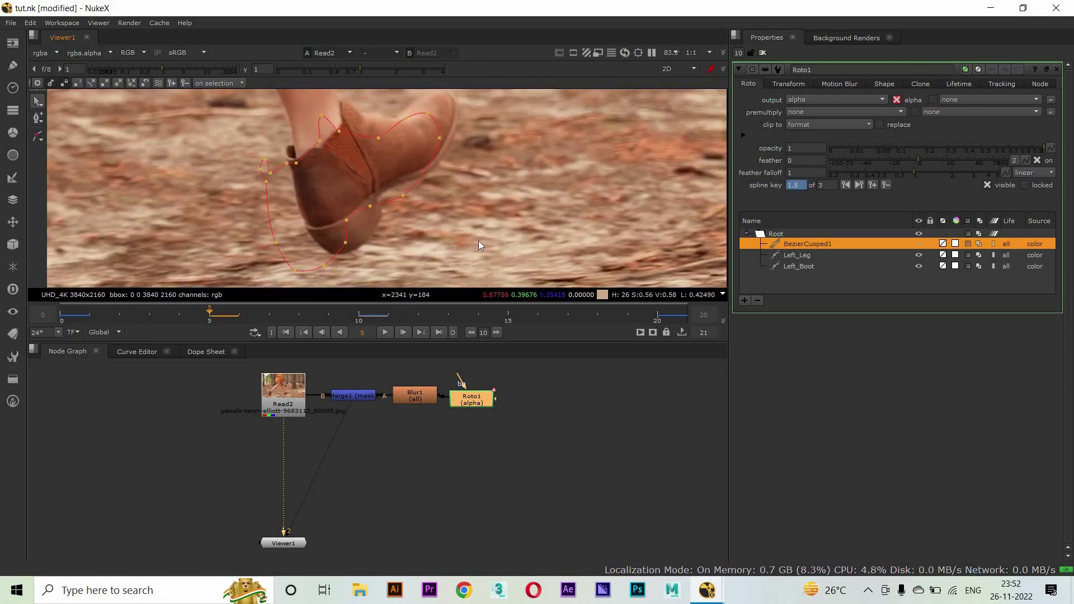
{"action": "scroll", "coordinate": [467, 265], "scroll_direction": "up", "scroll_amount": 2}
{"action": "mouse_move", "coordinate": [465, 244]}
{"action": "left_mouse_down"}
{"action": "mouse_move", "coordinate": [501, 256]}
{"action": "mouse_move", "coordinate": [476, 228]}
{"action": "left_mouse_up"}
{"action": "scroll", "coordinate": [476, 228], "scroll_direction": "up", "scroll_amount": 4}
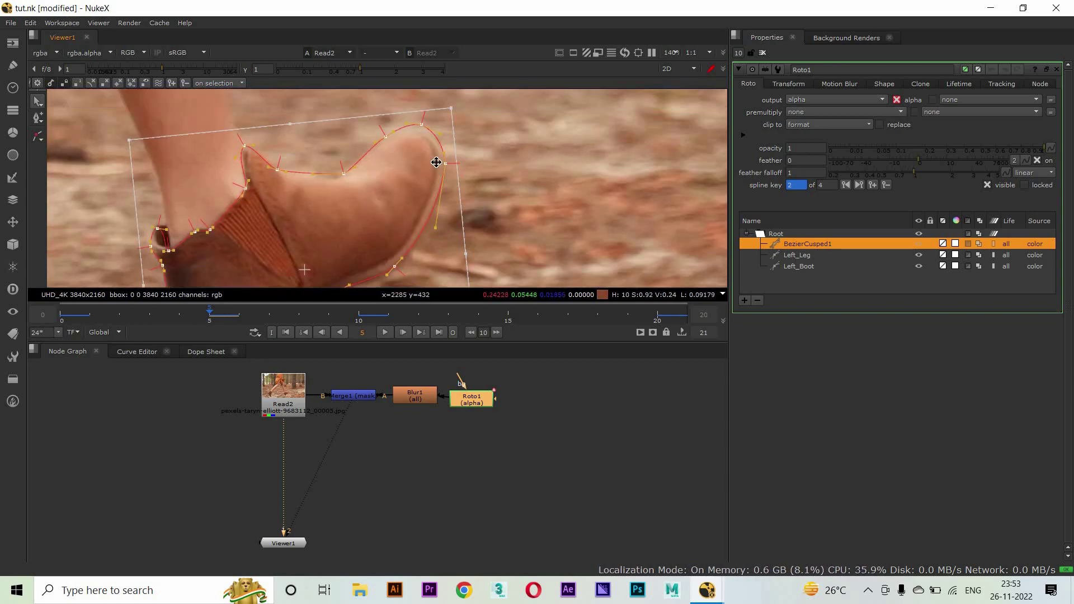
{"action": "left_click_drag", "start_coordinate": [419, 203], "coordinate": [423, 197]}
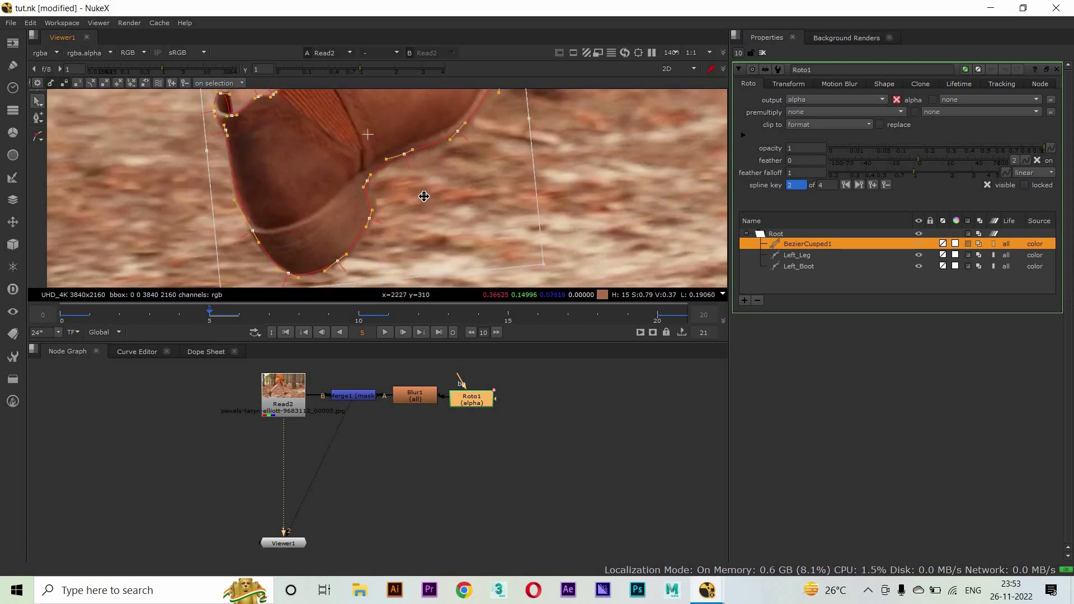
Align the rear pull tab and ankle-opening points of the right boot shape with the boot's top edge at frame 5
{"action": "left_click_drag", "start_coordinate": [228, 106], "coordinate": [245, 159]}
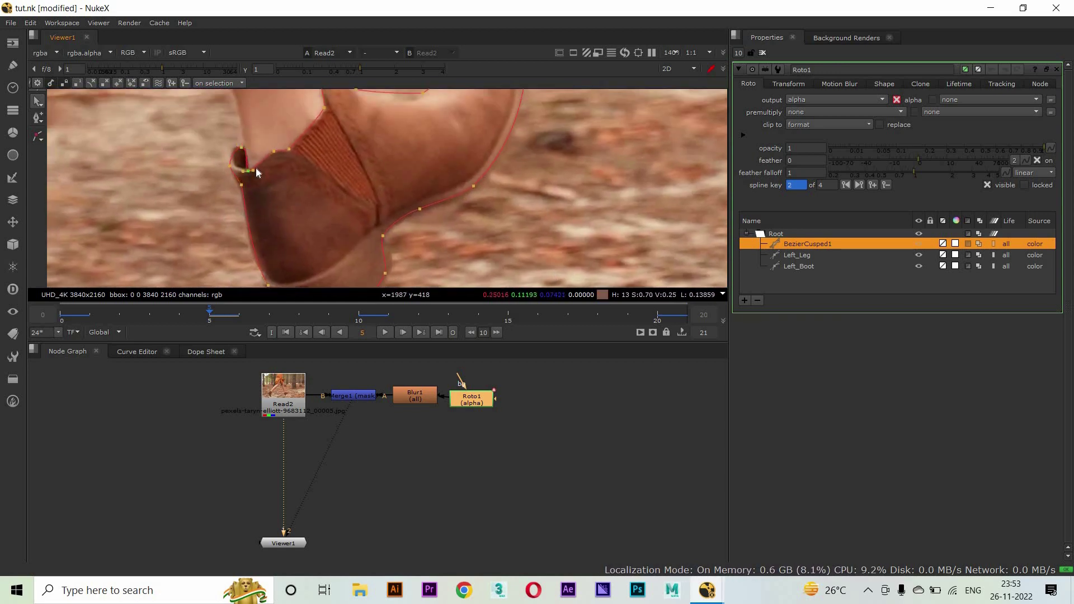
{"action": "scroll", "coordinate": [246, 162], "scroll_direction": "up", "scroll_amount": 2}
{"action": "left_click_drag", "start_coordinate": [242, 184], "coordinate": [238, 220]}
{"action": "left_click", "coordinate": [268, 229]}
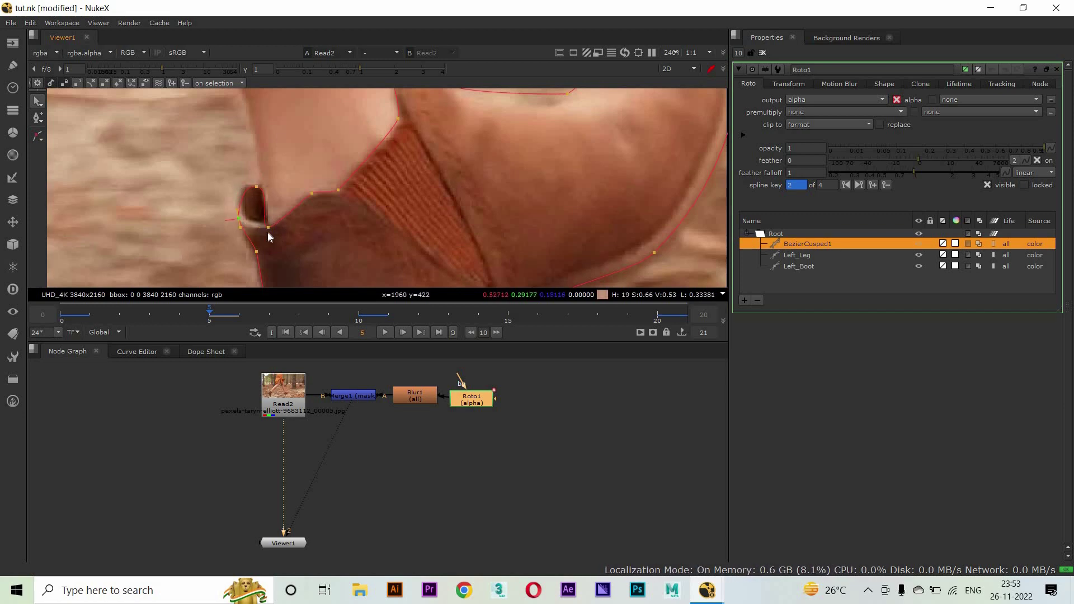
{"action": "left_click", "coordinate": [312, 194]}
{"action": "left_click_drag", "start_coordinate": [398, 116], "coordinate": [388, 158]}
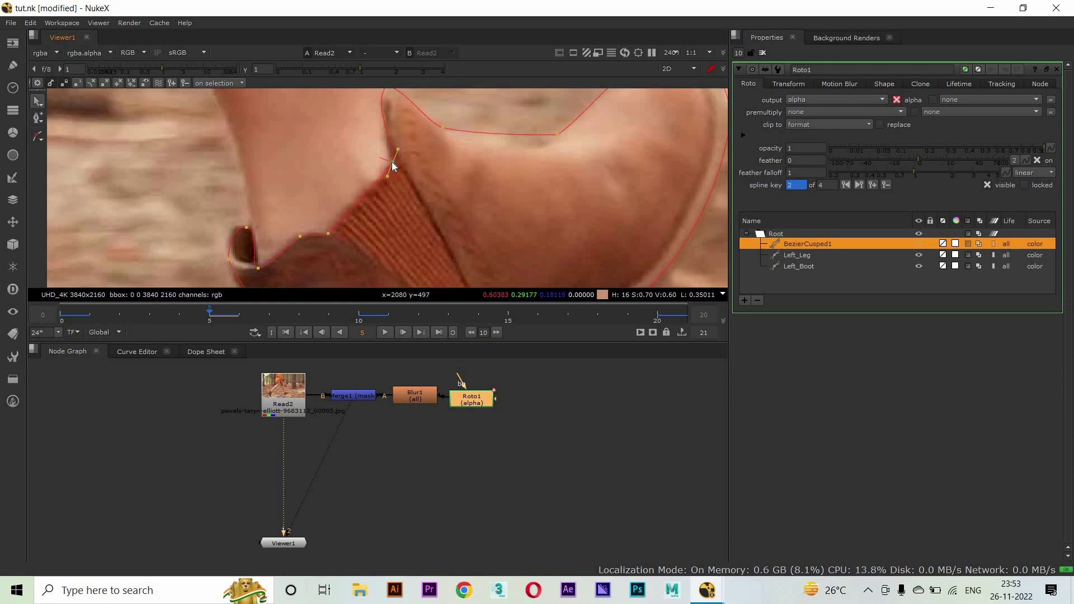
Move the right boot shape's front ankle peak and instep points onto the boot's edge at frame 5
{"action": "left_click_drag", "start_coordinate": [408, 90], "coordinate": [395, 163]}
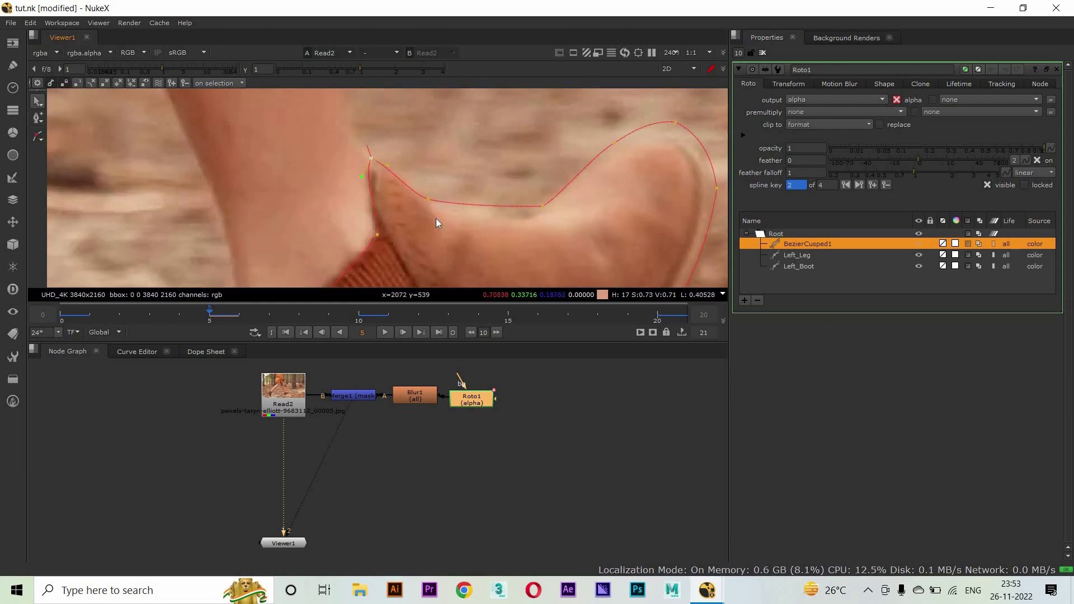
{"action": "left_click_drag", "start_coordinate": [540, 206], "coordinate": [540, 219]}
{"action": "mouse_move", "coordinate": [427, 201]}
{"action": "left_mouse_down"}
{"action": "mouse_move", "coordinate": [445, 216]}
{"action": "mouse_move", "coordinate": [425, 202]}
{"action": "mouse_move", "coordinate": [439, 208]}
{"action": "left_mouse_up"}
{"action": "left_click", "coordinate": [540, 218]}
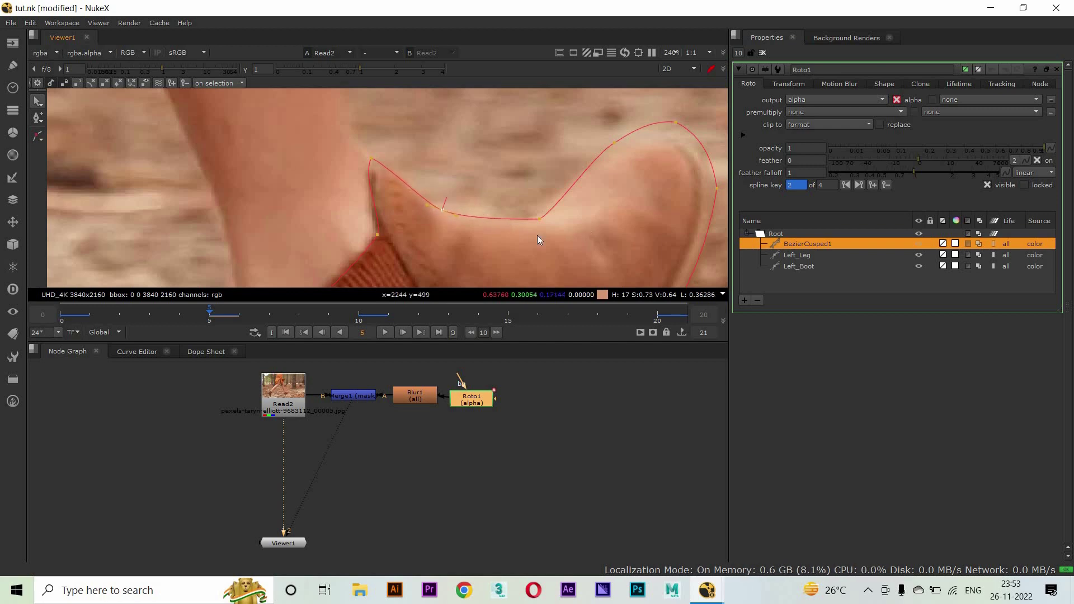
{"action": "scroll", "coordinate": [512, 234], "scroll_direction": "up", "scroll_amount": 4}
{"action": "scroll", "coordinate": [526, 229], "scroll_direction": "down", "scroll_amount": 4}
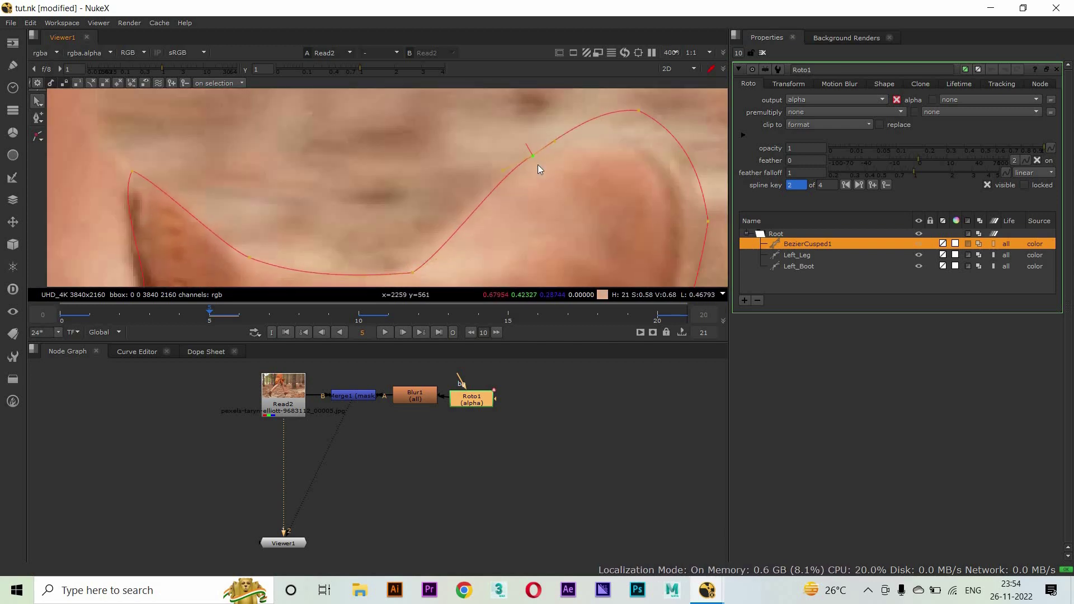
Adjust the points around the right boot's toe and front sole at frame 5
{"action": "left_click", "coordinate": [626, 160]}
{"action": "left_click", "coordinate": [592, 103]}
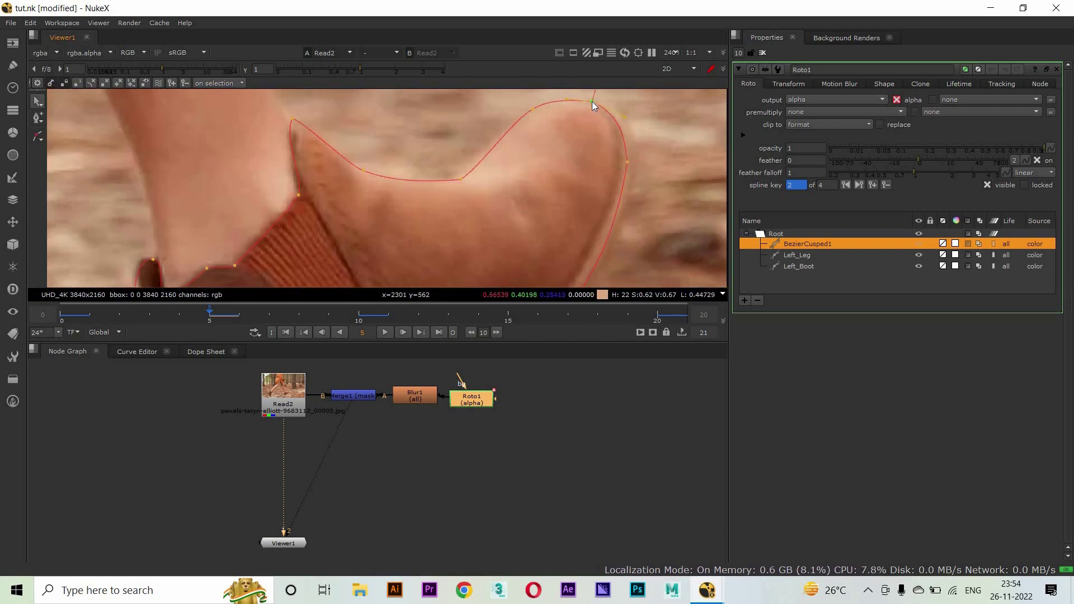
{"action": "left_click", "coordinate": [627, 163]}
{"action": "scroll", "coordinate": [589, 249], "scroll_direction": "up", "scroll_amount": 4}
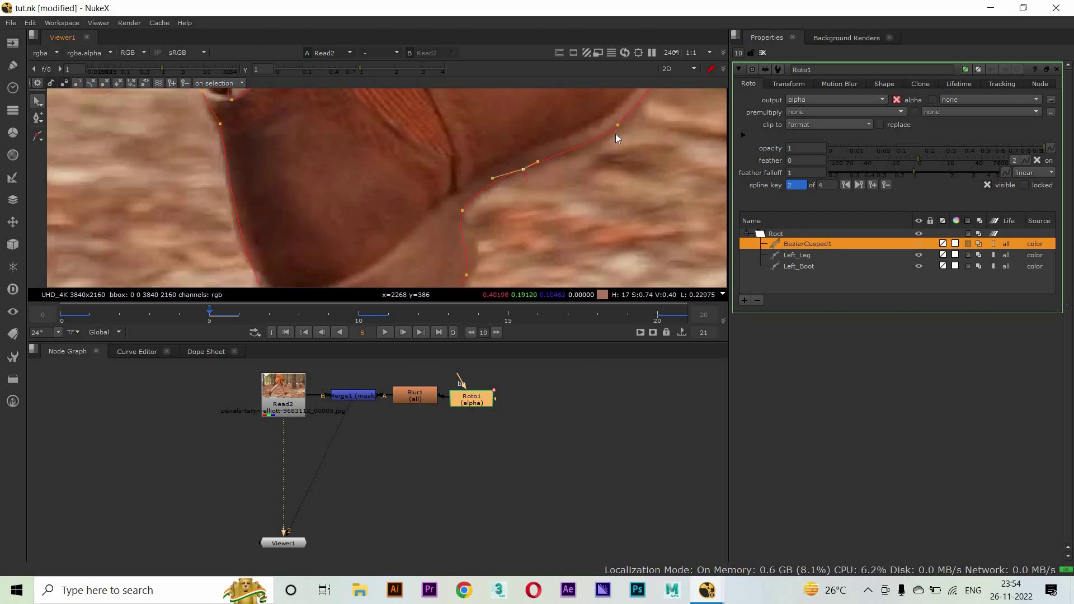
Fit the right boot shape's arch and heel points to the boot's underside at frame 5
{"action": "left_click", "coordinate": [461, 212]}
{"action": "scroll", "coordinate": [474, 219], "scroll_direction": "down", "scroll_amount": 2}
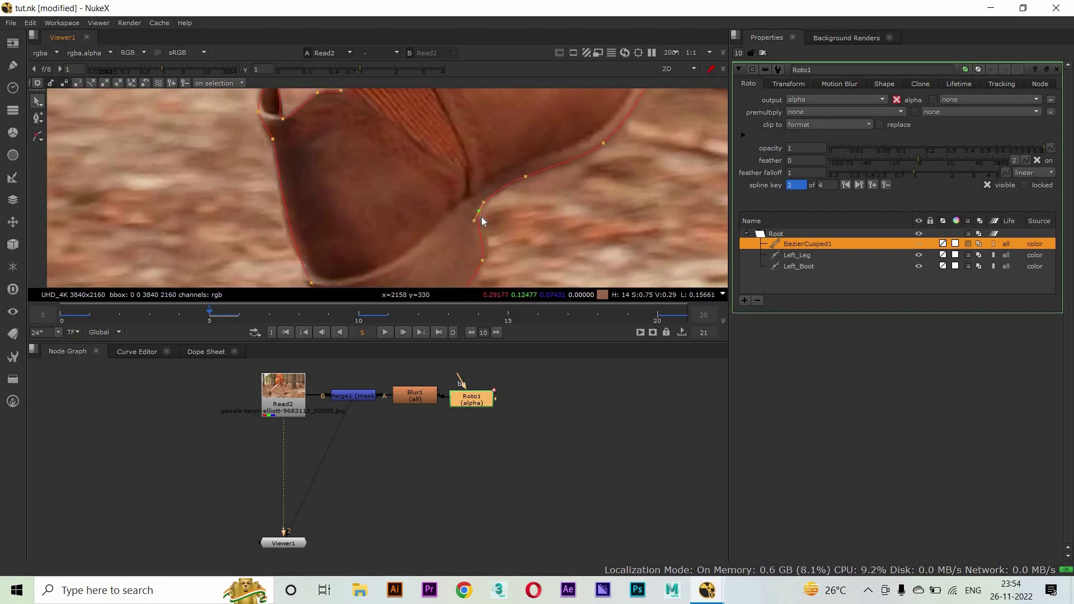
{"action": "left_click_drag", "start_coordinate": [481, 217], "coordinate": [502, 135]}
{"action": "scroll", "coordinate": [522, 152], "scroll_direction": "down", "scroll_amount": 2}
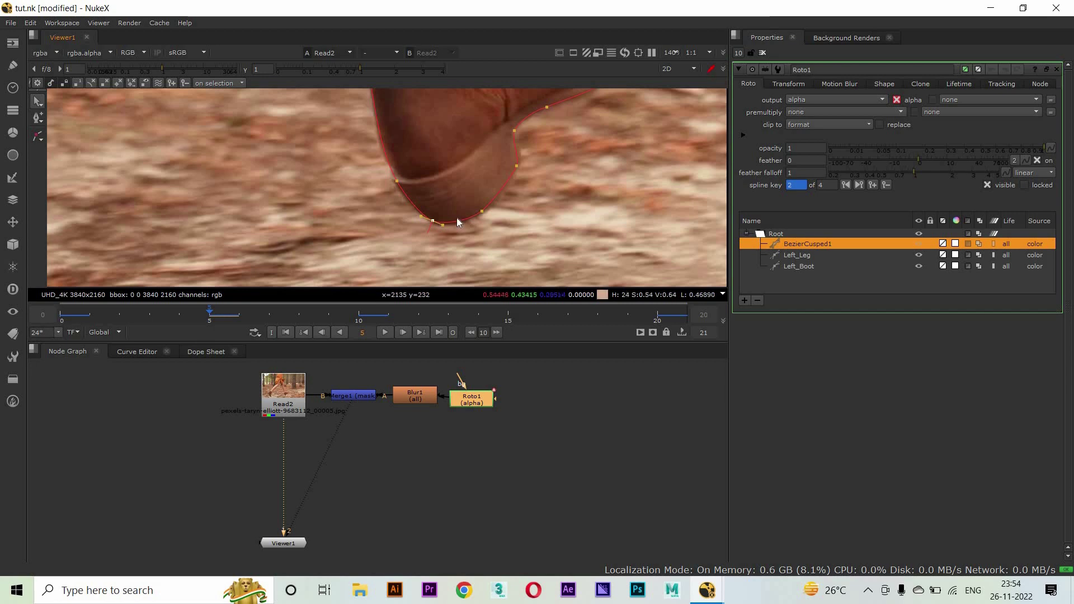
At frame 15, move and rotate the whole right boot shape to match the boot
{"action": "scroll", "coordinate": [535, 172], "scroll_direction": "down", "scroll_amount": 3}
{"action": "left_click_drag", "start_coordinate": [295, 311], "coordinate": [508, 313]}
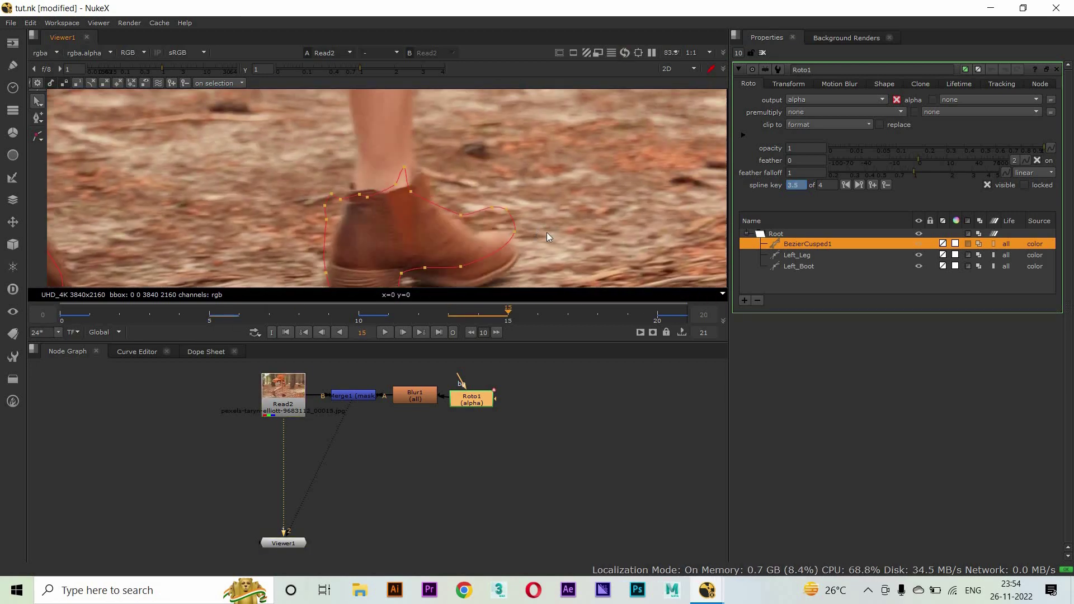
{"action": "scroll", "coordinate": [536, 229], "scroll_direction": "down", "scroll_amount": 1}
{"action": "left_click_drag", "start_coordinate": [250, 110], "coordinate": [470, 269]}
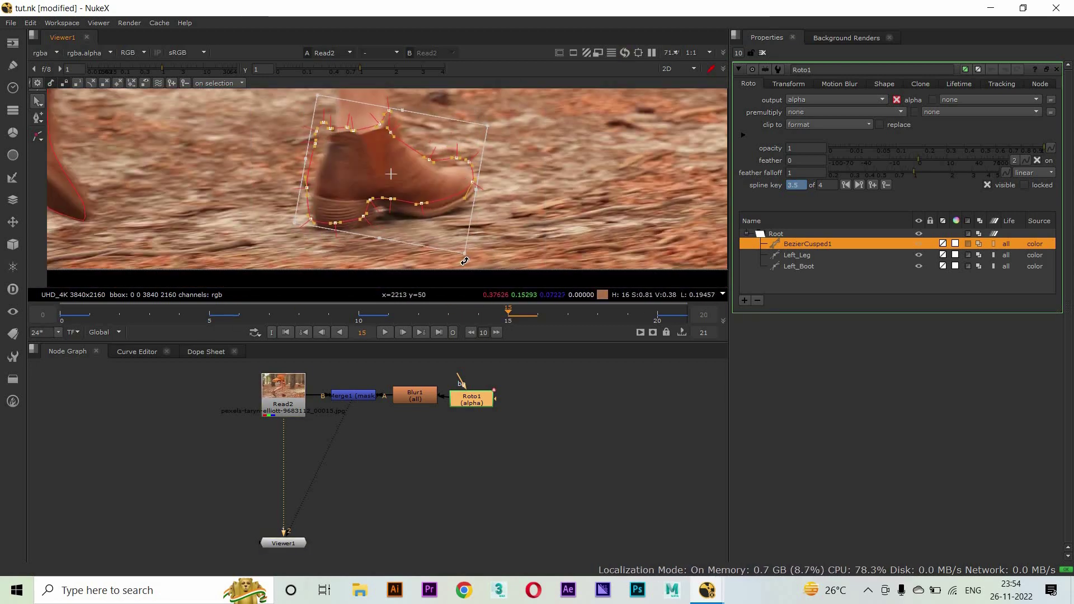
{"action": "left_click_drag", "start_coordinate": [420, 180], "coordinate": [448, 180]}
{"action": "scroll", "coordinate": [419, 214], "scroll_direction": "up", "scroll_amount": 3}
{"action": "scroll", "coordinate": [418, 215], "scroll_direction": "up", "scroll_amount": 1}
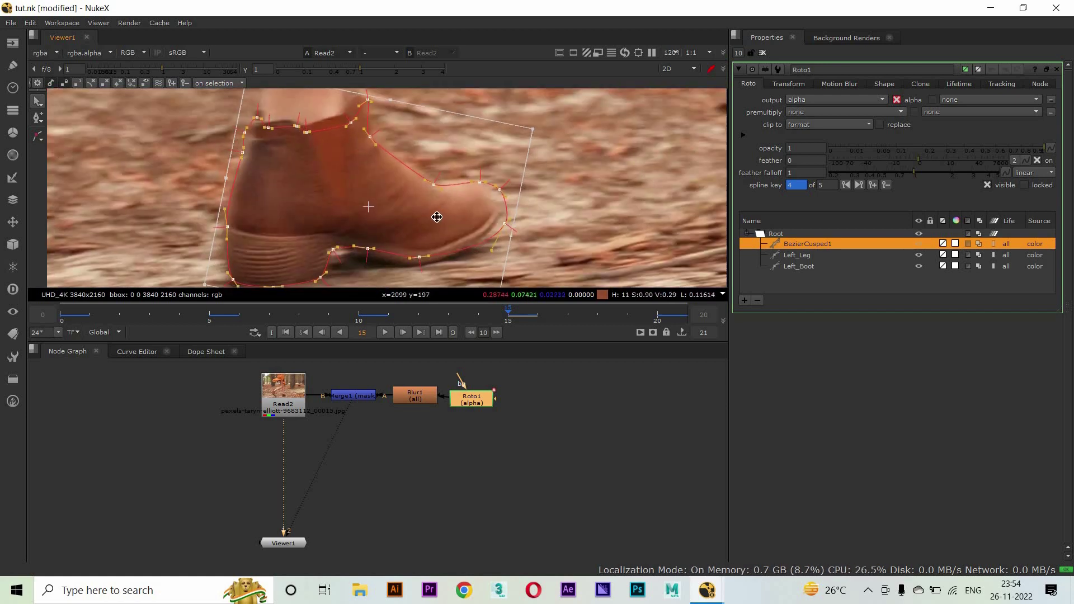
{"action": "left_click", "coordinate": [562, 172]}
Adjust the right boot shape's rear heel corner and ankle-opening points to fit the boot at frame 15
{"action": "left_click_drag", "start_coordinate": [445, 167], "coordinate": [294, 231]}
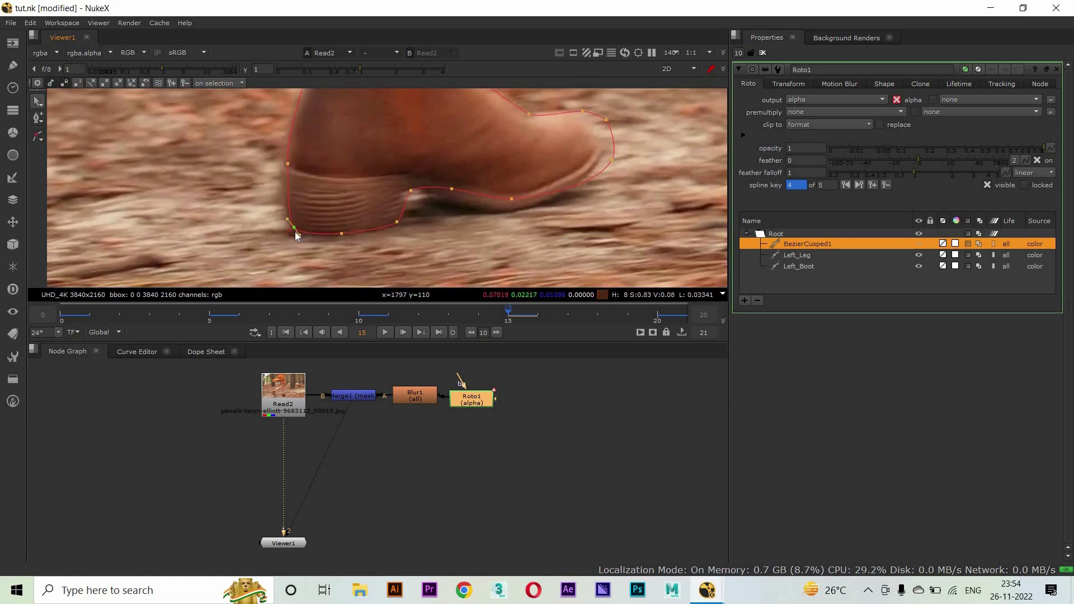
{"action": "left_click_drag", "start_coordinate": [377, 101], "coordinate": [283, 213]}
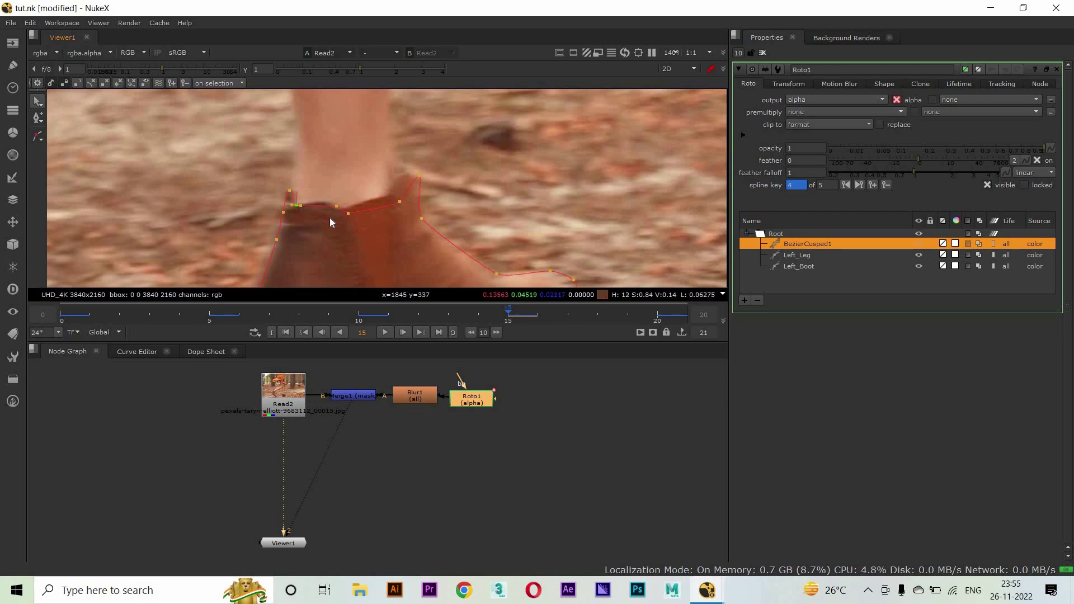
{"action": "left_click_drag", "start_coordinate": [293, 211], "coordinate": [408, 172]}
Adjust the points and handles along the right boot's instep and toe at frame 15
{"action": "left_click_drag", "start_coordinate": [424, 214], "coordinate": [403, 171]}
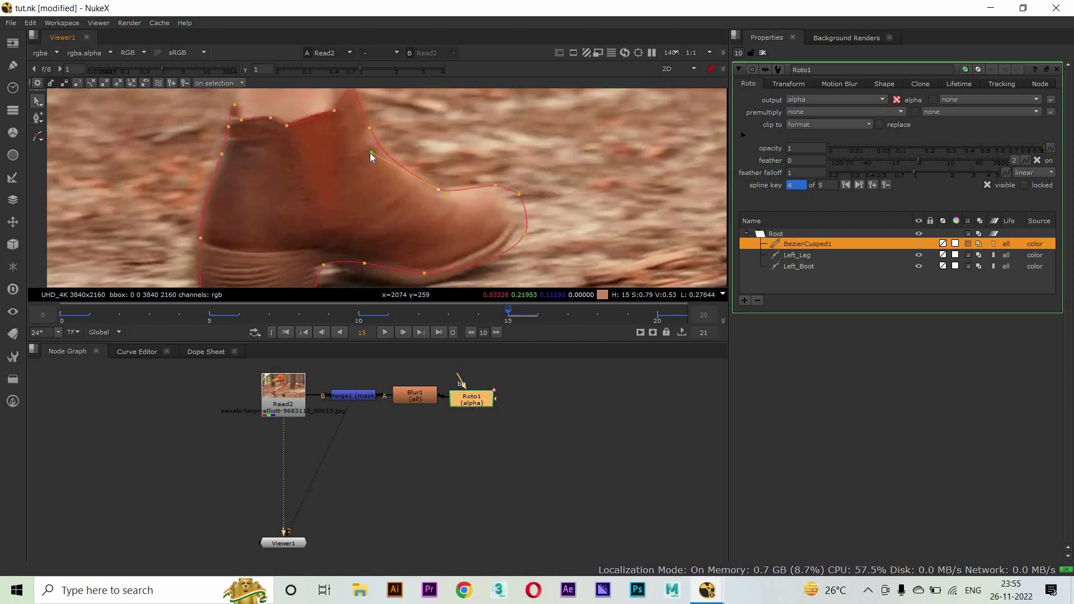
{"action": "left_click", "coordinate": [369, 128]}
{"action": "left_click_drag", "start_coordinate": [438, 189], "coordinate": [498, 195]}
{"action": "left_click_drag", "start_coordinate": [524, 234], "coordinate": [521, 235]}
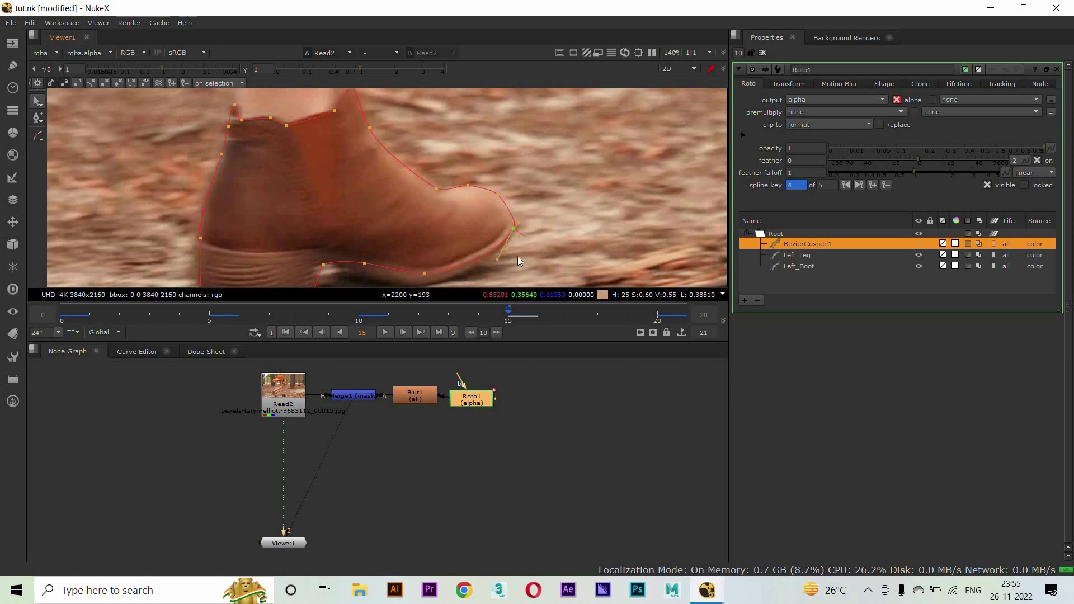
Fit the right boot shape's sole, arch and heel points to the boot's underside at frame 15
{"action": "left_click_drag", "start_coordinate": [425, 278], "coordinate": [408, 210]}
{"action": "left_click", "coordinate": [408, 215]}
{"action": "left_click_drag", "start_coordinate": [345, 195], "coordinate": [319, 196]}
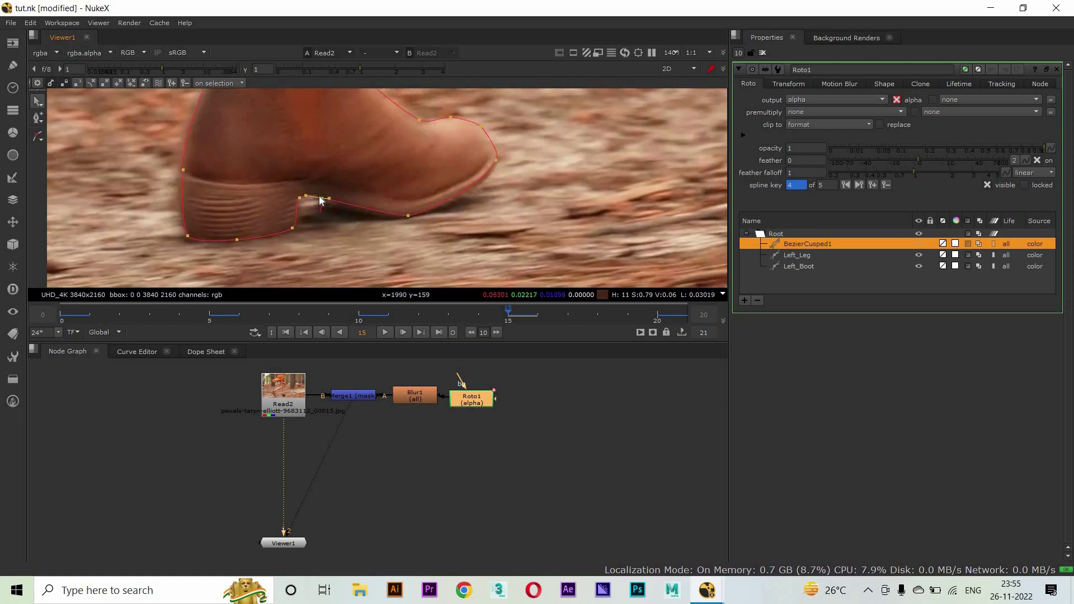
{"action": "left_click", "coordinate": [187, 235]}
{"action": "left_click", "coordinate": [320, 196]}
Refine the right boot shape's toe, front sole and instep points and handles to fit the boot at frame 15
{"action": "scroll", "coordinate": [495, 193], "scroll_direction": "up", "scroll_amount": 3}
{"action": "left_click_drag", "start_coordinate": [521, 154], "coordinate": [504, 230]}
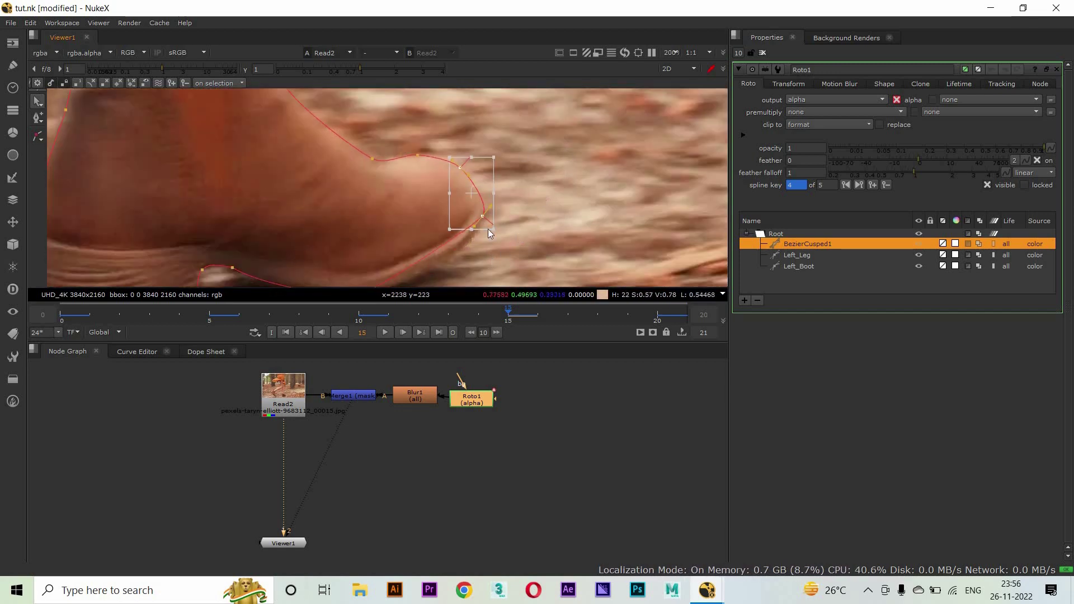
{"action": "scroll", "coordinate": [498, 228], "scroll_direction": "down", "scroll_amount": 4}
{"action": "left_click", "coordinate": [365, 235]}
{"action": "scroll", "coordinate": [492, 202], "scroll_direction": "up", "scroll_amount": 8}
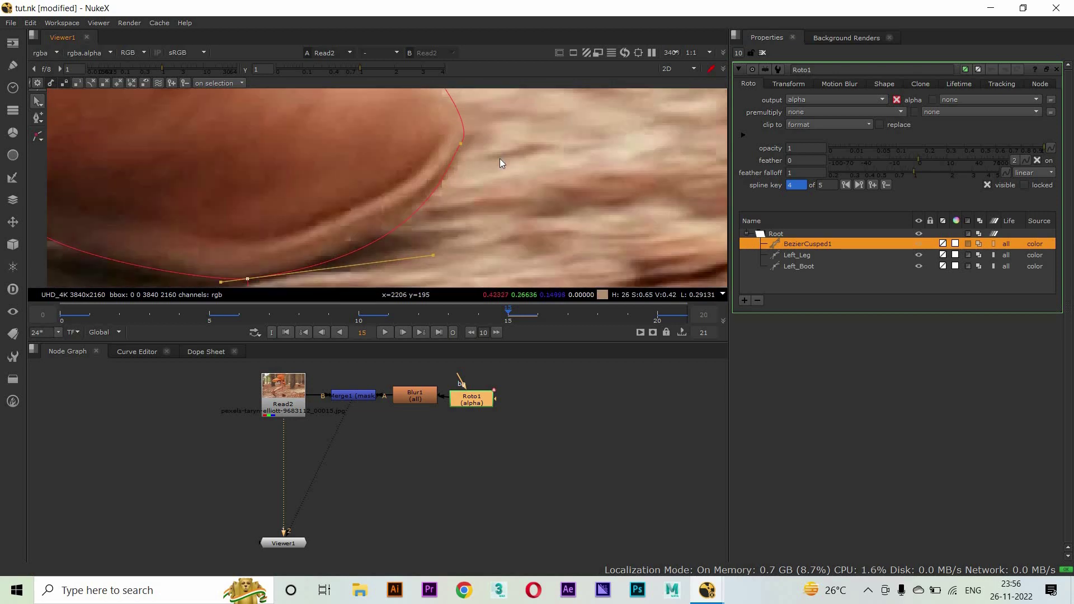
{"action": "scroll", "coordinate": [500, 163], "scroll_direction": "down", "scroll_amount": 5}
{"action": "left_click", "coordinate": [475, 194]}
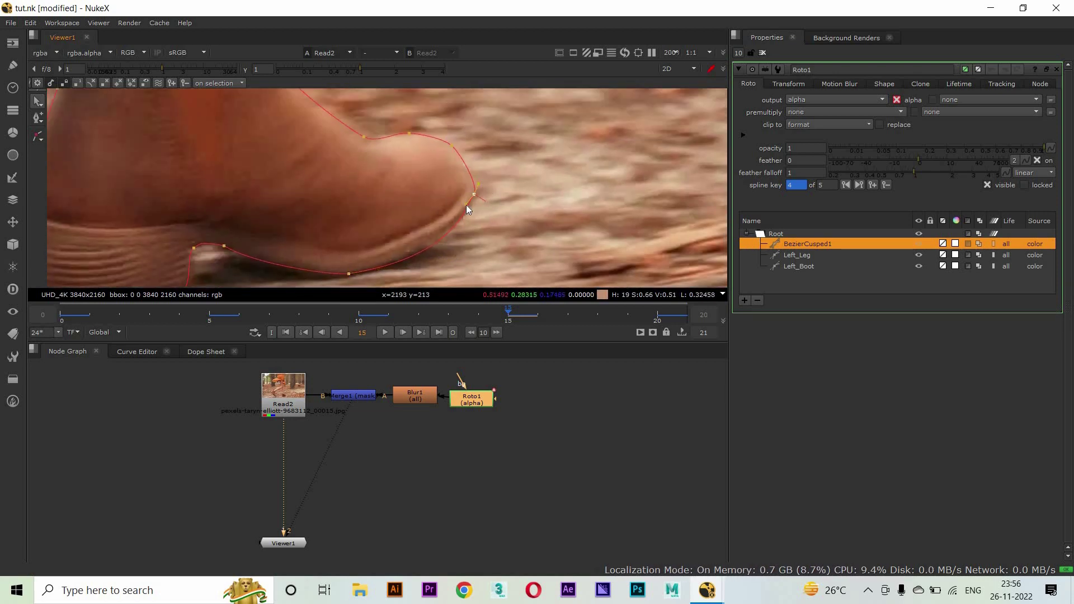
{"action": "left_click", "coordinate": [451, 145]}
{"action": "left_click", "coordinate": [364, 137]}
Fit the right boot shape's ankle-opening points and handles to the boot's upper edge at frame 15
{"action": "left_click_drag", "start_coordinate": [275, 84], "coordinate": [319, 158]}
{"action": "left_click_drag", "start_coordinate": [252, 139], "coordinate": [381, 206]}
{"action": "left_click", "coordinate": [392, 169]}
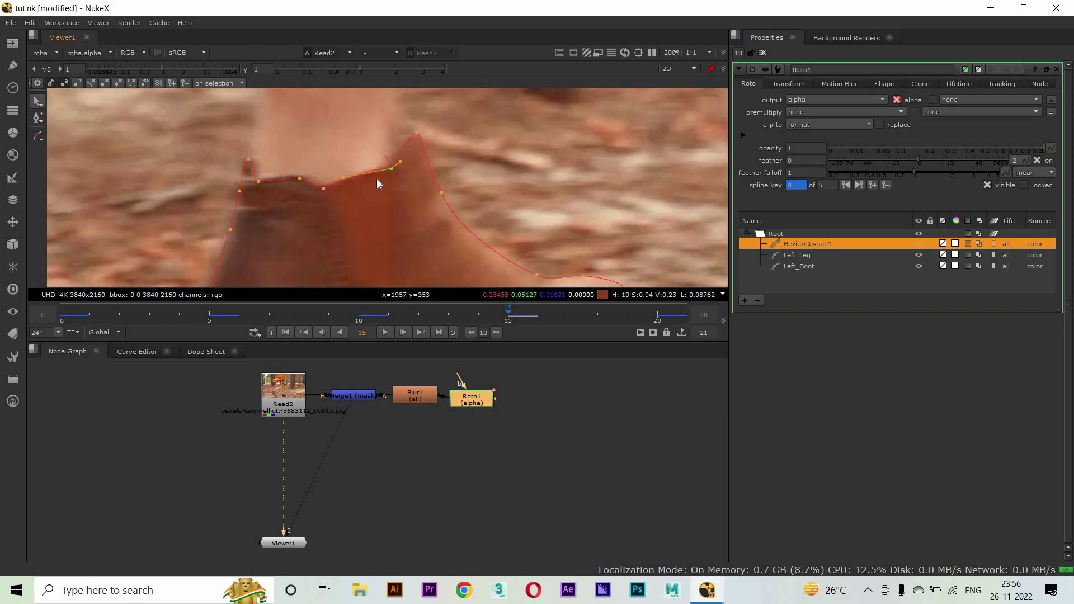
{"action": "left_click_drag", "start_coordinate": [244, 192], "coordinate": [380, 200]}
{"action": "scroll", "coordinate": [381, 200], "scroll_direction": "down", "scroll_amount": 2}
At frame 2, move and rotate the whole right boot shape to match the lifted boot
{"action": "left_click", "coordinate": [133, 312]}
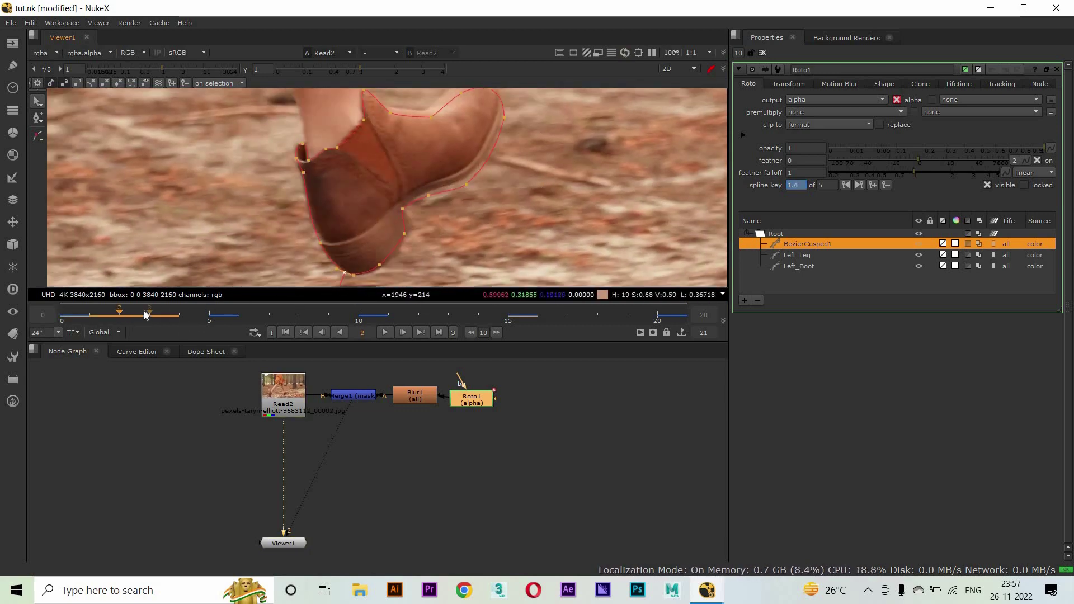
{"action": "scroll", "coordinate": [564, 99], "scroll_direction": "down", "scroll_amount": 2}
{"action": "left_click", "coordinate": [87, 311]}
{"action": "left_click", "coordinate": [120, 311]}
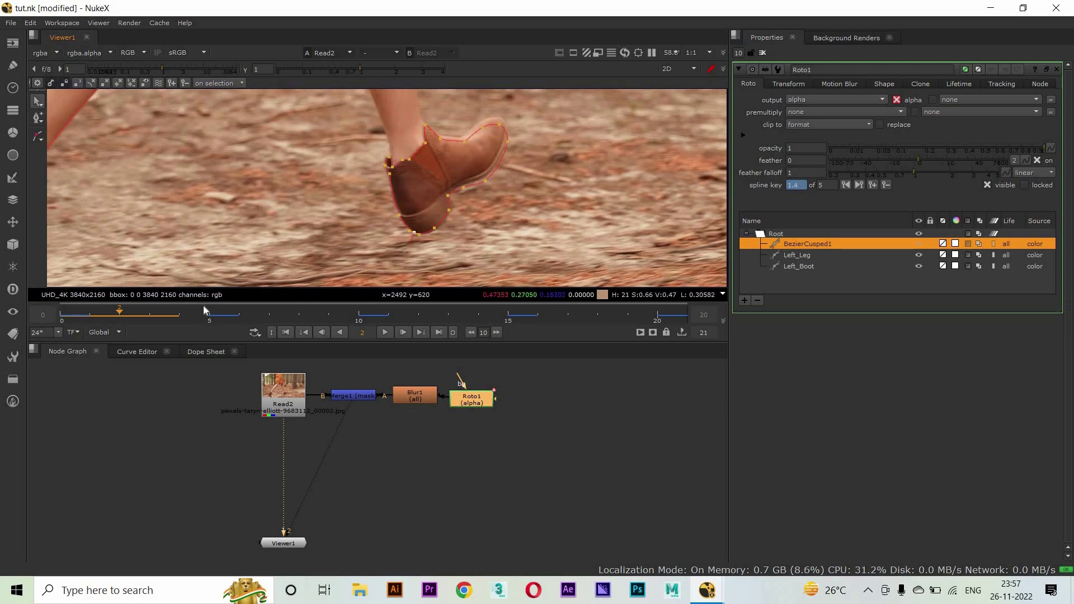
{"action": "scroll", "coordinate": [478, 154], "scroll_direction": "up", "scroll_amount": 2}
{"action": "key", "text": "ctrl+a"}
{"action": "left_click_drag", "start_coordinate": [419, 201], "coordinate": [446, 172]}
{"action": "scroll", "coordinate": [446, 173], "scroll_direction": "up", "scroll_amount": 3}
{"action": "scroll", "coordinate": [463, 241], "scroll_direction": "down", "scroll_amount": 1}
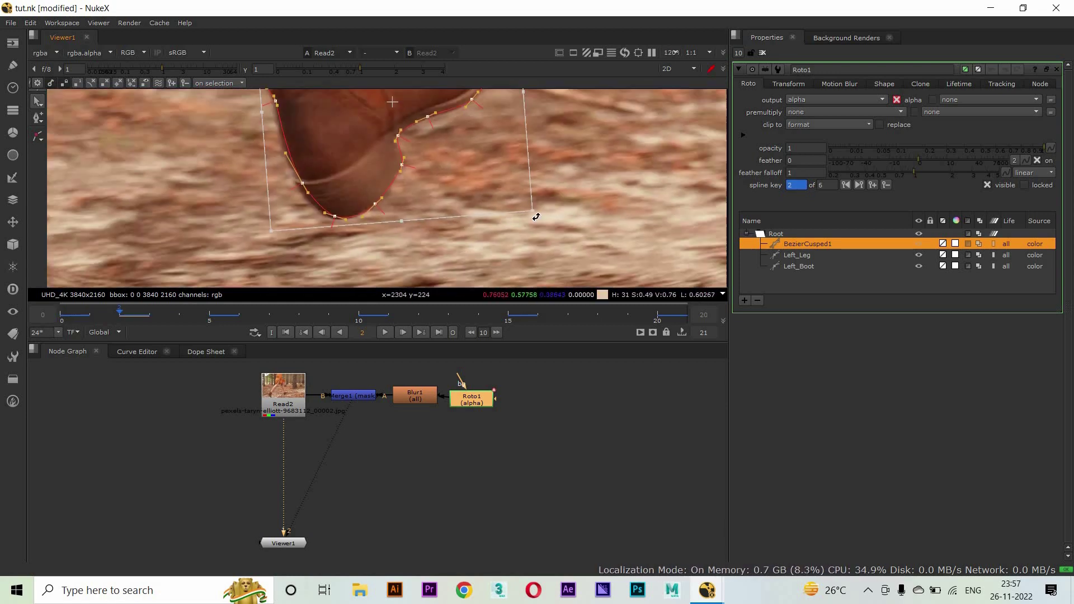
{"action": "left_click_drag", "start_coordinate": [470, 180], "coordinate": [479, 200]}
Adjust the right boot shape's instep and toe points and handles to follow the boot's edge at frame 2
{"action": "scroll", "coordinate": [478, 199], "scroll_direction": "up", "scroll_amount": 2}
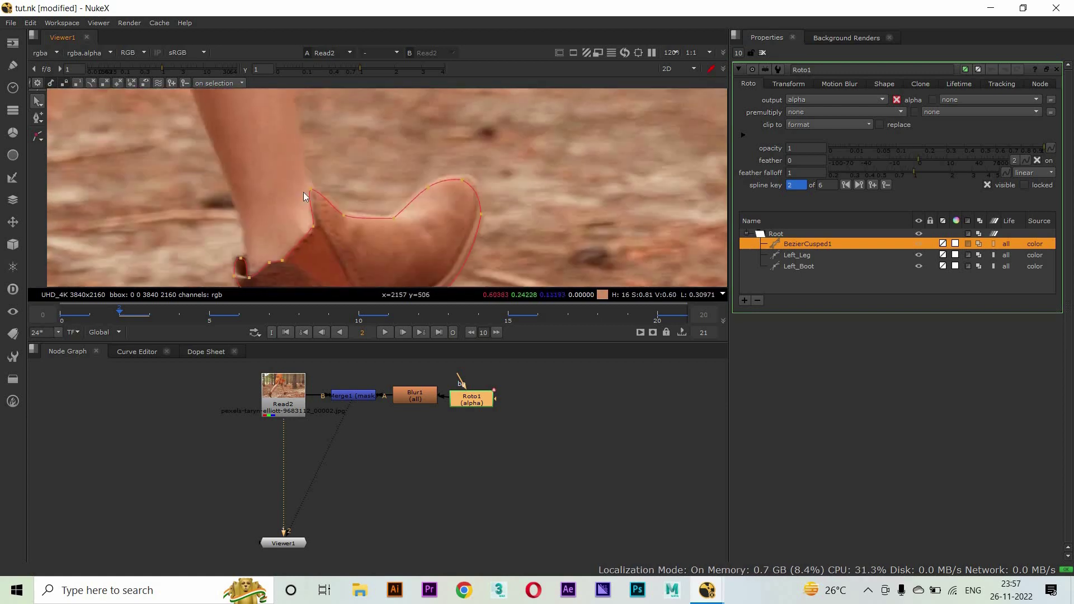
{"action": "left_click", "coordinate": [417, 206]}
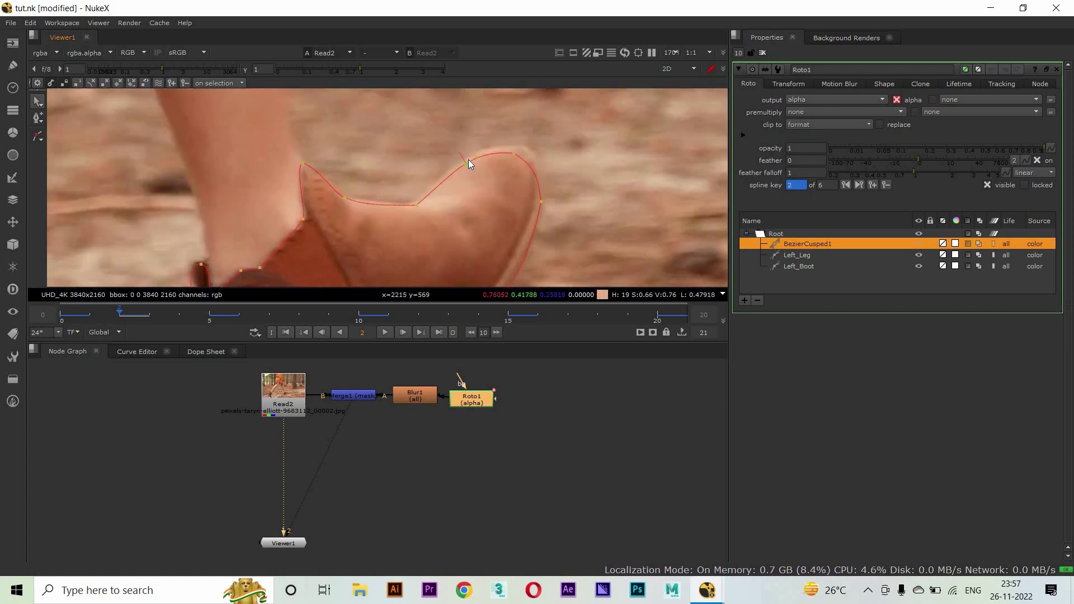
{"action": "left_click", "coordinate": [389, 206]}
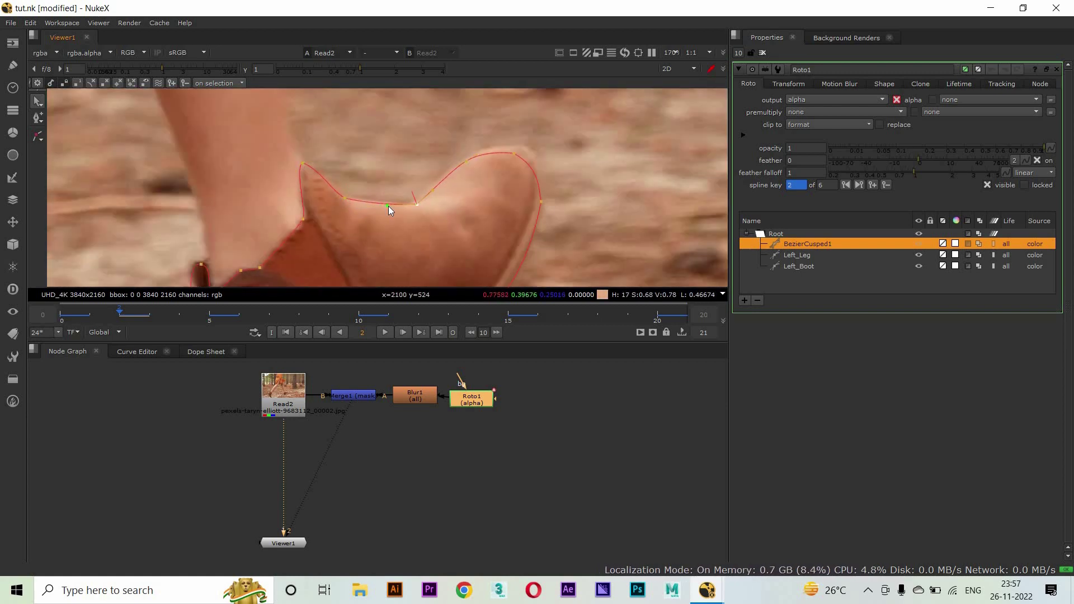
{"action": "left_click", "coordinate": [520, 148]}
{"action": "left_click_drag", "start_coordinate": [525, 198], "coordinate": [465, 180], "text": "alt"}
{"action": "left_click_drag", "start_coordinate": [452, 217], "coordinate": [463, 154], "text": "alt"}
{"action": "scroll", "coordinate": [463, 154], "scroll_direction": "down", "scroll_amount": 2}
{"action": "scroll", "coordinate": [355, 139], "scroll_direction": "down", "scroll_amount": 4}
At frame 8, reposition the whole right boot shape over the boot
{"action": "left_click_drag", "start_coordinate": [119, 311], "coordinate": [300, 311]}
{"action": "left_click", "coordinate": [457, 225]}
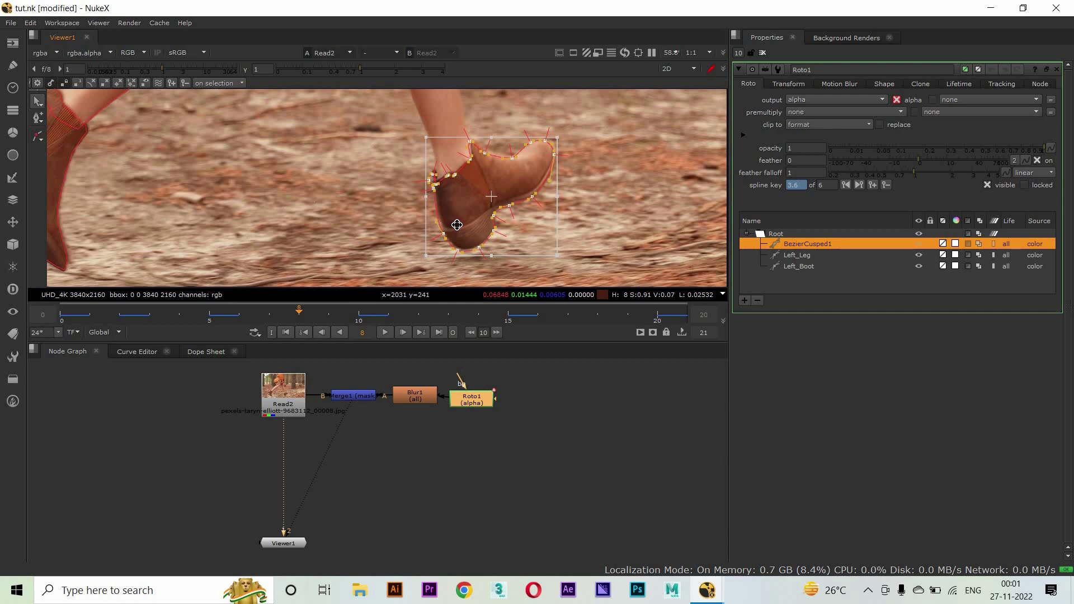
{"action": "scroll", "coordinate": [457, 224], "scroll_direction": "up", "scroll_amount": 5}
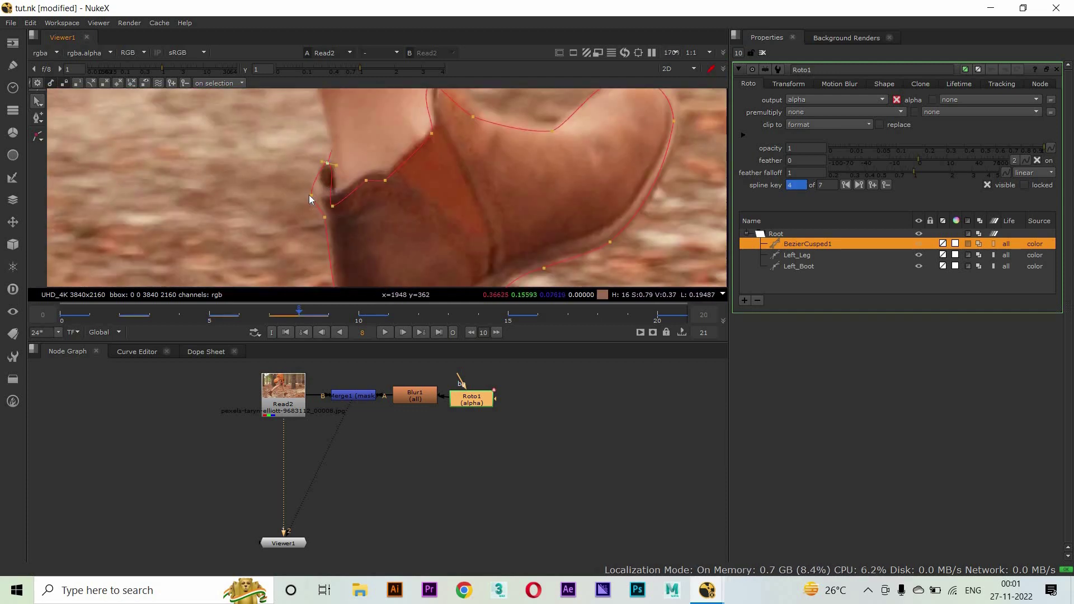
Fit the right boot shape's rear pull-tab, ankle-opening and front ankle points to the boot at frame 8
{"action": "left_click_drag", "start_coordinate": [333, 225], "coordinate": [308, 154]}
{"action": "scroll", "coordinate": [308, 158], "scroll_direction": "up", "scroll_amount": 2}
{"action": "left_click", "coordinate": [309, 154]}
{"action": "left_click_drag", "start_coordinate": [320, 200], "coordinate": [395, 169]}
{"action": "left_click_drag", "start_coordinate": [421, 246], "coordinate": [454, 170]}
{"action": "left_click", "coordinate": [404, 132]}
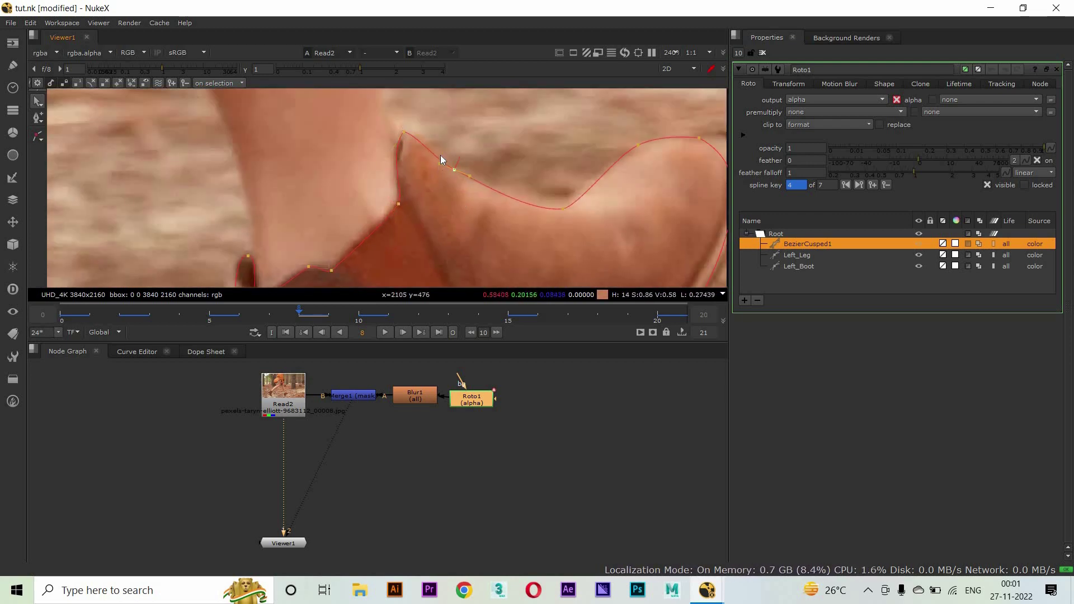
Adjust the right boot shape's instep and toe points and handles to the boot's edge at frame 8
{"action": "left_click_drag", "start_coordinate": [563, 208], "coordinate": [456, 230]}
{"action": "left_click", "coordinate": [525, 151]}
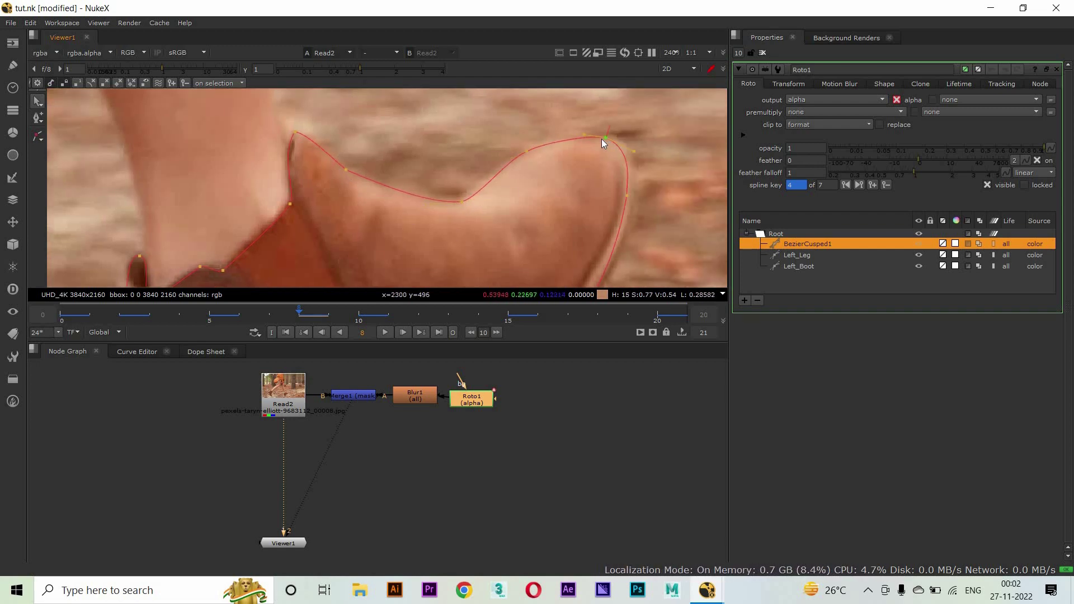
{"action": "left_click_drag", "start_coordinate": [637, 207], "coordinate": [589, 154]}
{"action": "left_click", "coordinate": [560, 91]}
{"action": "left_click_drag", "start_coordinate": [562, 90], "coordinate": [586, 196]}
Fit the right boot shape's arch, heel-bottom and rear heel points to the boot at frame 8
{"action": "left_click_drag", "start_coordinate": [445, 206], "coordinate": [403, 183]}
{"action": "left_click", "coordinate": [397, 193]}
{"action": "left_click", "coordinate": [320, 200]}
{"action": "left_click_drag", "start_coordinate": [252, 141], "coordinate": [257, 135]}
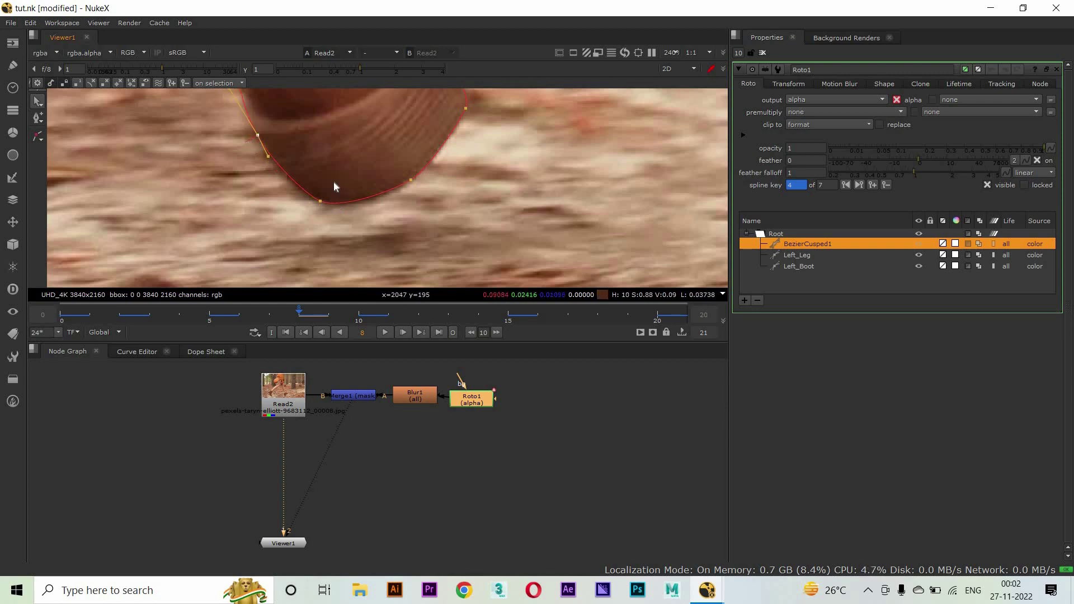
{"action": "scroll", "coordinate": [333, 180], "scroll_direction": "down", "scroll_amount": 5}
{"action": "scroll", "coordinate": [516, 193], "scroll_direction": "down", "scroll_amount": 2}
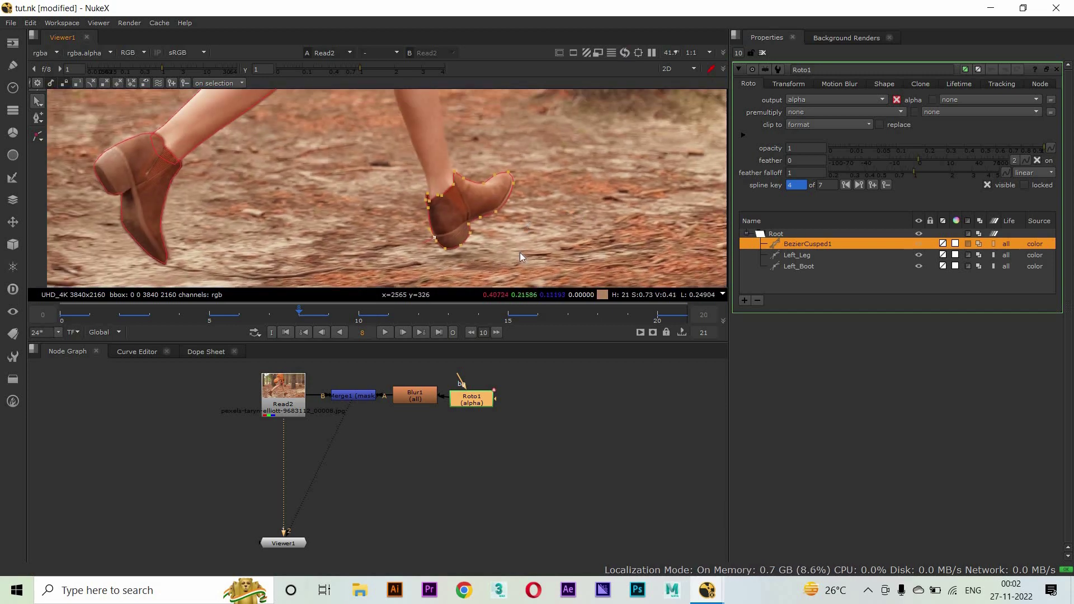
At frame 12, select the whole right boot shape and rotate it to match the boot
{"action": "scroll", "coordinate": [514, 235], "scroll_direction": "up", "scroll_amount": 5}
{"action": "left_click_drag", "start_coordinate": [369, 311], "coordinate": [418, 311]}
{"action": "scroll", "coordinate": [469, 283], "scroll_direction": "down", "scroll_amount": 3}
{"action": "scroll", "coordinate": [409, 224], "scroll_direction": "up", "scroll_amount": 2}
{"action": "scroll", "coordinate": [515, 280], "scroll_direction": "down", "scroll_amount": 2}
{"action": "scroll", "coordinate": [360, 164], "scroll_direction": "up", "scroll_amount": 6}
{"action": "scroll", "coordinate": [360, 164], "scroll_direction": "down", "scroll_amount": 3}
{"action": "key", "text": "ctrl+a"}
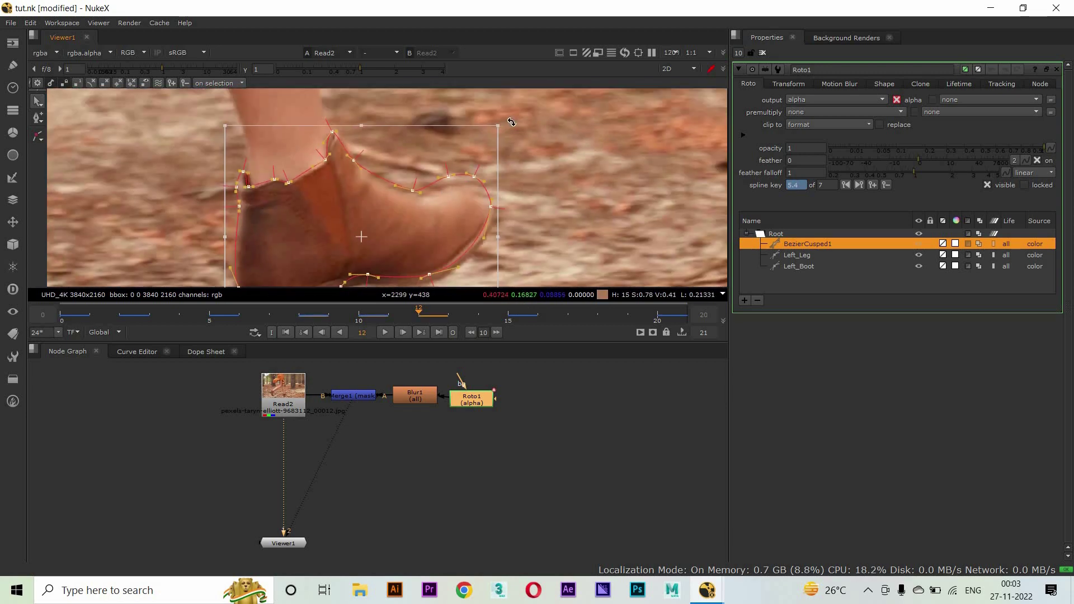
{"action": "left_click_drag", "start_coordinate": [496, 107], "coordinate": [513, 139]}
Fit the right boot shape's rear heel, pull-tab and ankle-opening points to the boot at frame 12
{"action": "scroll", "coordinate": [301, 178], "scroll_direction": "up", "scroll_amount": 2}
{"action": "scroll", "coordinate": [301, 177], "scroll_direction": "up", "scroll_amount": 2}
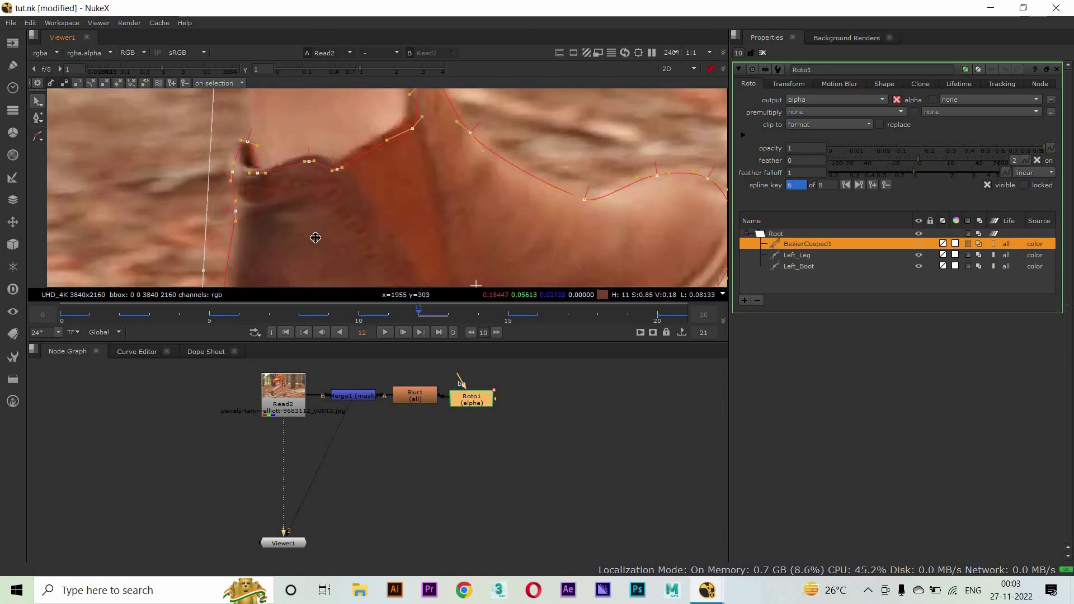
{"action": "scroll", "coordinate": [437, 240], "scroll_direction": "up", "scroll_amount": 1}
{"action": "scroll", "coordinate": [437, 236], "scroll_direction": "down", "scroll_amount": 3}
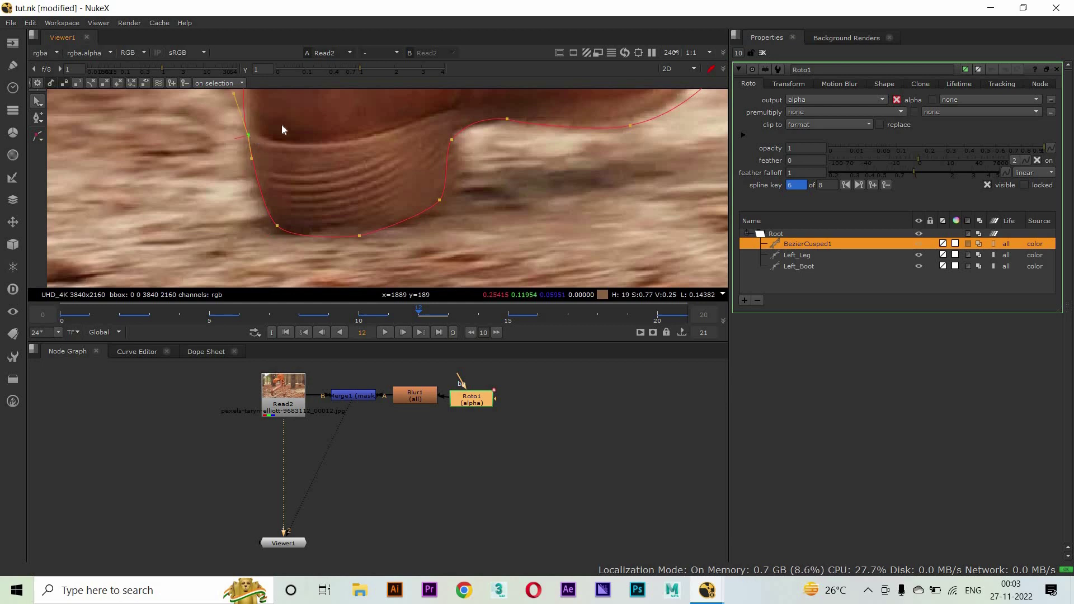
{"action": "scroll", "coordinate": [250, 136], "scroll_direction": "up", "scroll_amount": 2}
{"action": "left_click_drag", "start_coordinate": [287, 283], "coordinate": [263, 134]}
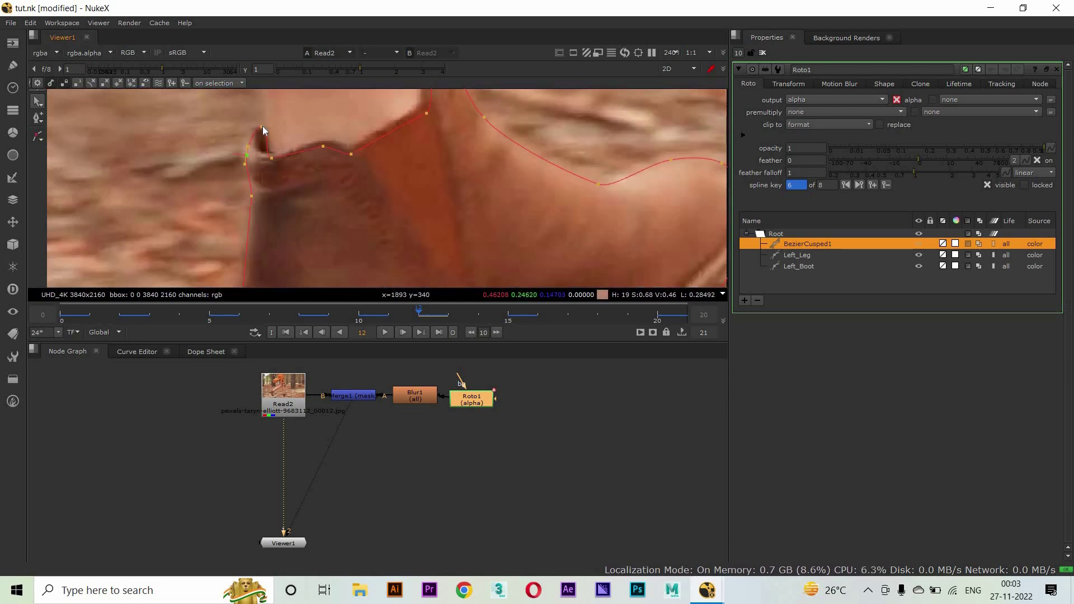
{"action": "left_click", "coordinate": [323, 146]}
{"action": "left_click", "coordinate": [426, 113]}
{"action": "left_click_drag", "start_coordinate": [437, 123], "coordinate": [408, 204]}
{"action": "left_click_drag", "start_coordinate": [415, 138], "coordinate": [407, 124]}
Adjust the right boot shape's instep and toe points along the boot's upper edge at frame 12
{"action": "left_click_drag", "start_coordinate": [455, 197], "coordinate": [431, 176]}
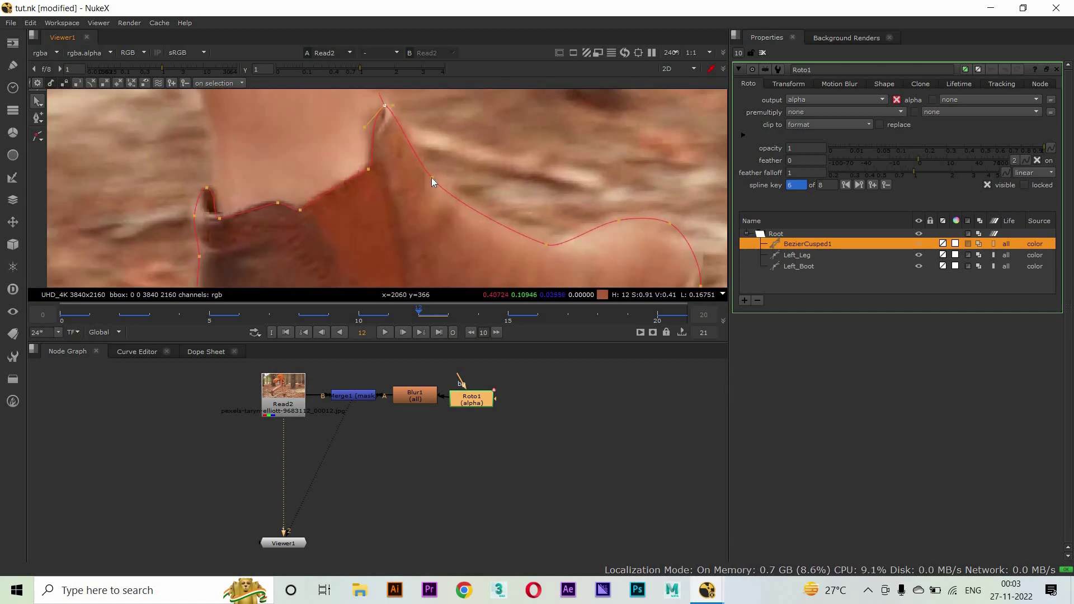
{"action": "left_click_drag", "start_coordinate": [547, 245], "coordinate": [502, 221]}
{"action": "left_click", "coordinate": [574, 194]}
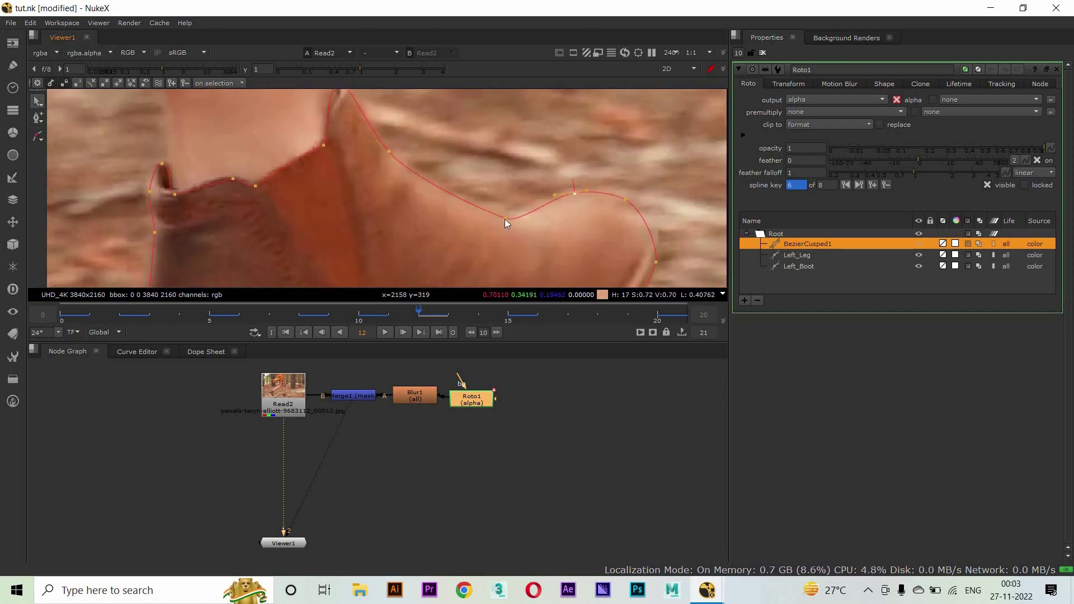
{"action": "left_click_drag", "start_coordinate": [627, 199], "coordinate": [592, 167]}
{"action": "left_click", "coordinate": [620, 222]}
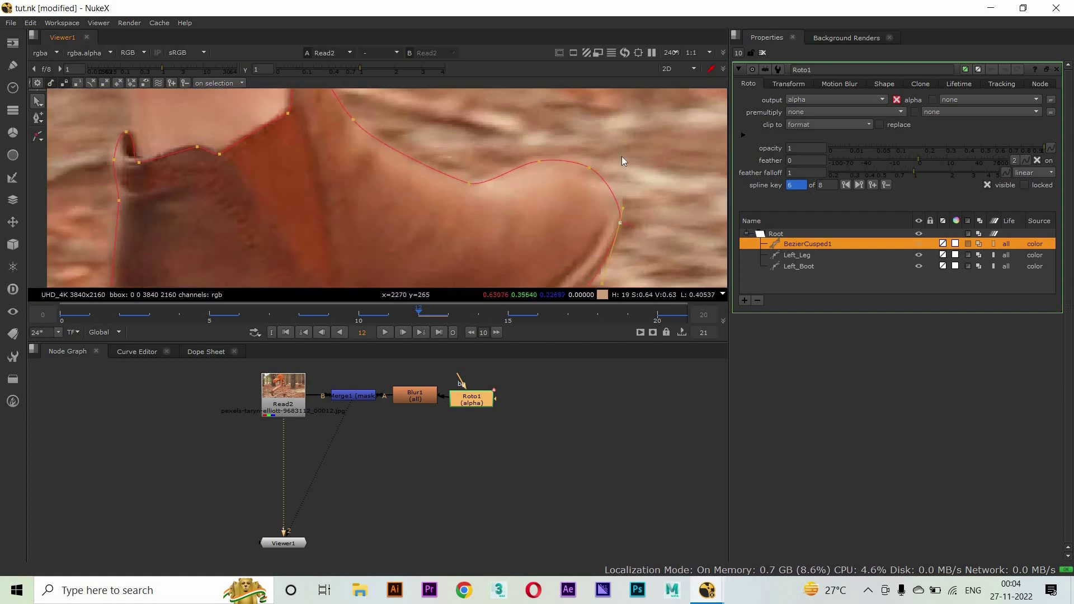
{"action": "left_click_drag", "start_coordinate": [621, 272], "coordinate": [622, 166]}
Fit the right boot shape's sole, arch and heel points to the boot's underside at frame 12
{"action": "left_click", "coordinate": [481, 246]}
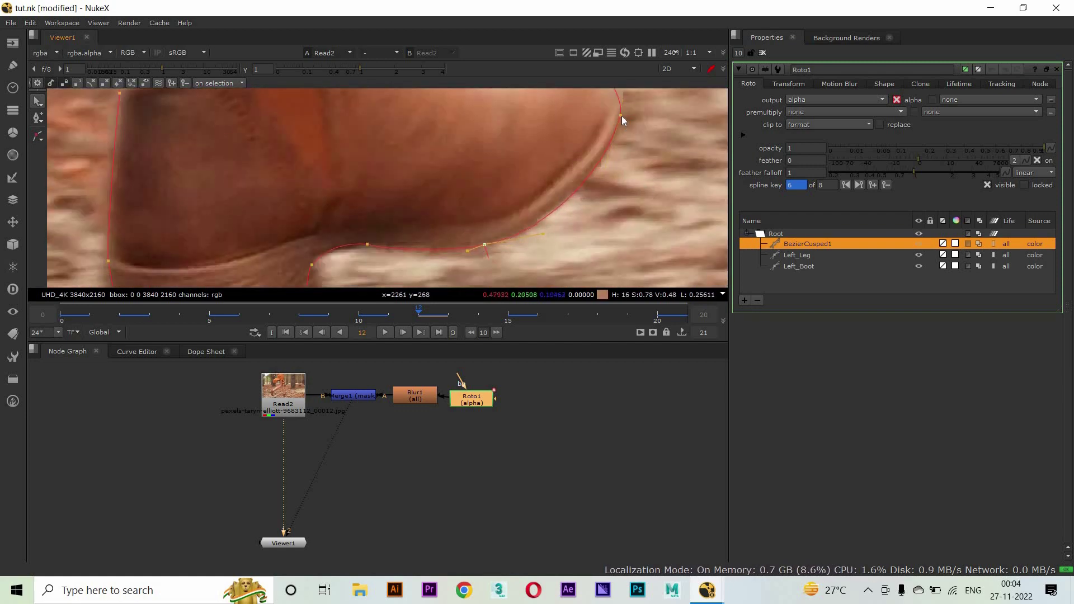
{"action": "left_click_drag", "start_coordinate": [379, 251], "coordinate": [417, 200]}
{"action": "left_click", "coordinate": [412, 196]}
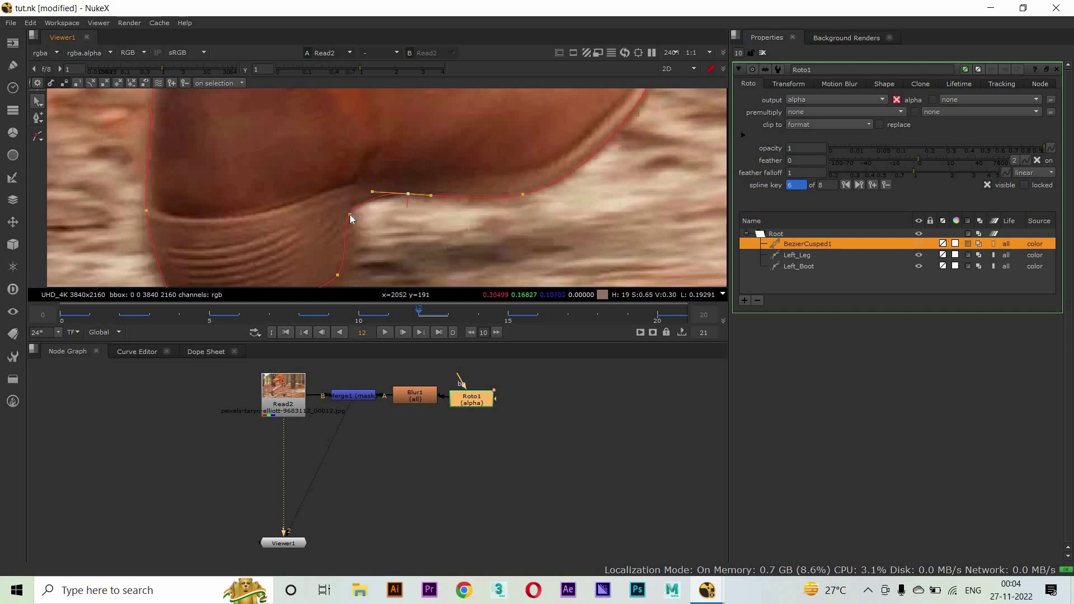
{"action": "left_click_drag", "start_coordinate": [350, 215], "coordinate": [353, 205]}
{"action": "left_click_drag", "start_coordinate": [340, 254], "coordinate": [340, 193]}
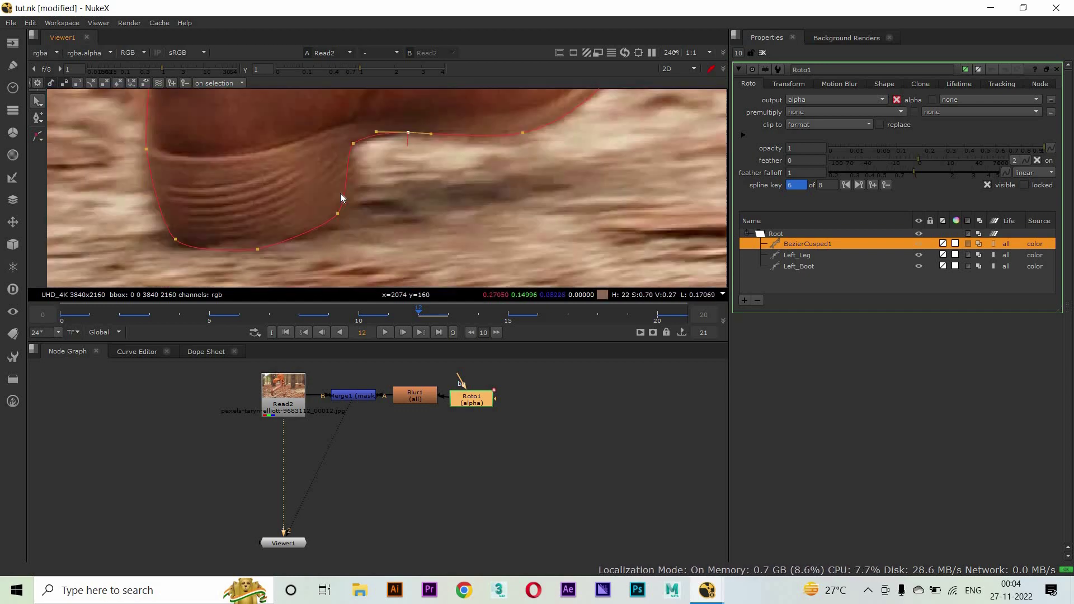
{"action": "scroll", "coordinate": [340, 193], "scroll_direction": "down", "scroll_amount": 1}
{"action": "left_click", "coordinate": [196, 216]}
At frame 17, move and rotate the whole right boot shape to match the boot
{"action": "left_click", "coordinate": [482, 311]}
{"action": "scroll", "coordinate": [529, 172], "scroll_direction": "down", "scroll_amount": 2}
{"action": "key", "text": "Right"}
{"action": "key", "text": "Right"}
{"action": "key", "text": "Right"}
{"action": "scroll", "coordinate": [478, 179], "scroll_direction": "down", "scroll_amount": 2}
{"action": "key", "text": "ctrl+a"}
{"action": "scroll", "coordinate": [596, 183], "scroll_direction": "up", "scroll_amount": 3}
{"action": "left_click_drag", "start_coordinate": [563, 256], "coordinate": [545, 166]}
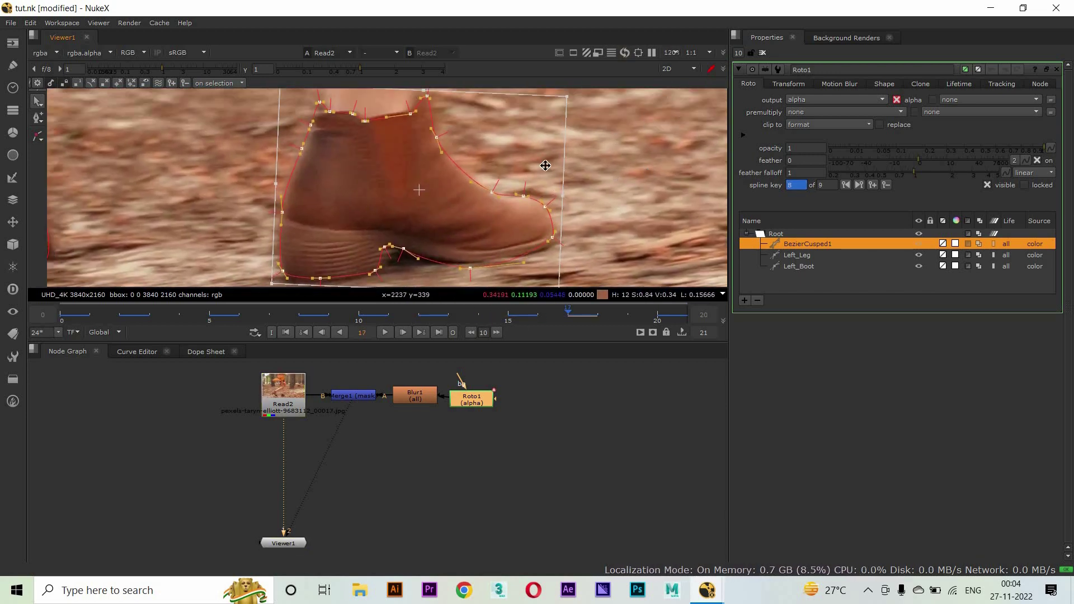
{"action": "scroll", "coordinate": [599, 140], "scroll_direction": "up", "scroll_amount": 3}
{"action": "scroll", "coordinate": [599, 140], "scroll_direction": "down", "scroll_amount": 4}
{"action": "scroll", "coordinate": [618, 97], "scroll_direction": "up", "scroll_amount": 4}
{"action": "left_click_drag", "start_coordinate": [618, 97], "coordinate": [614, 90]}
{"action": "left_click_drag", "start_coordinate": [407, 173], "coordinate": [400, 168]}
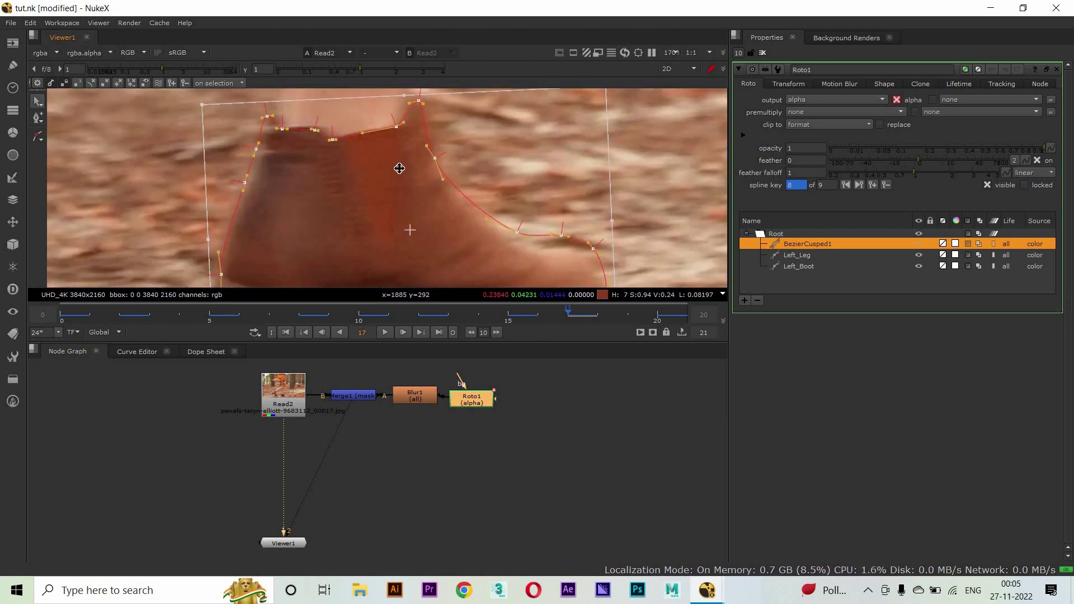
Adjust the right boot shape's ankle-opening and instep points and handles to fit the boot at frame 17
{"action": "mouse_move", "coordinate": [342, 283]}
{"action": "left_mouse_down"}
{"action": "mouse_move", "coordinate": [350, 168]}
{"action": "mouse_move", "coordinate": [327, 268]}
{"action": "left_mouse_up"}
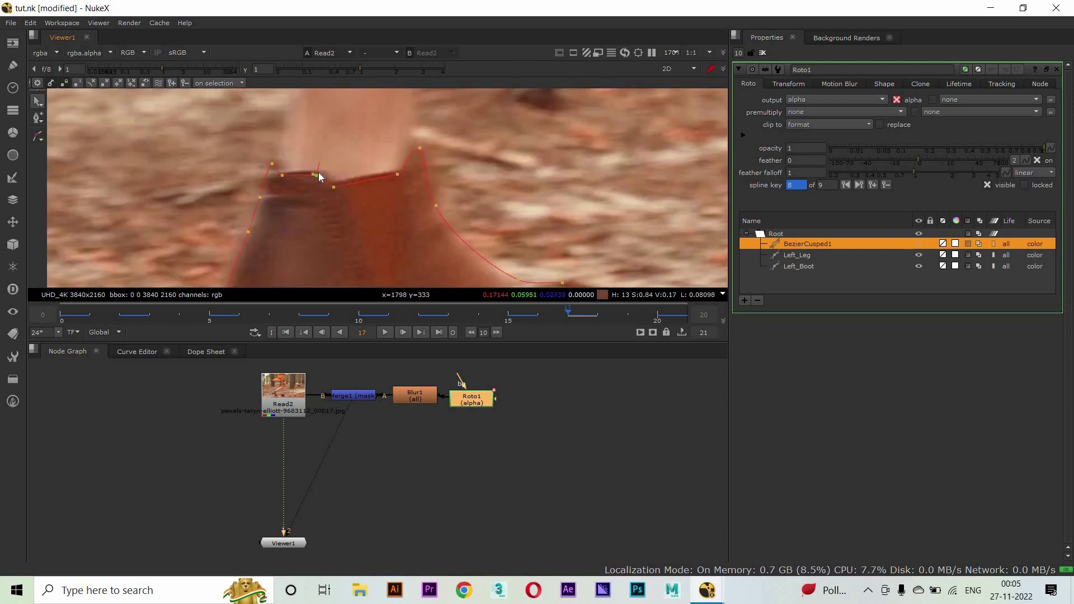
{"action": "left_click_drag", "start_coordinate": [450, 245], "coordinate": [400, 135]}
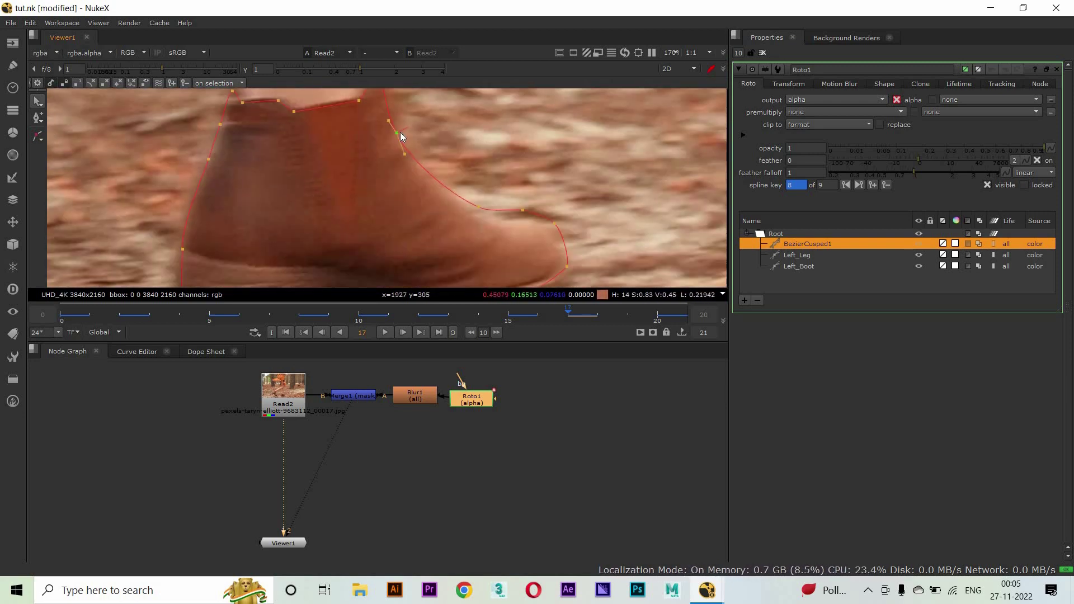
{"action": "left_click_drag", "start_coordinate": [569, 277], "coordinate": [558, 219]}
Fit the right boot shape's toe, sole and heel points to the boot's lower edge at frame 17
{"action": "left_click", "coordinate": [556, 222]}
{"action": "left_click", "coordinate": [442, 255]}
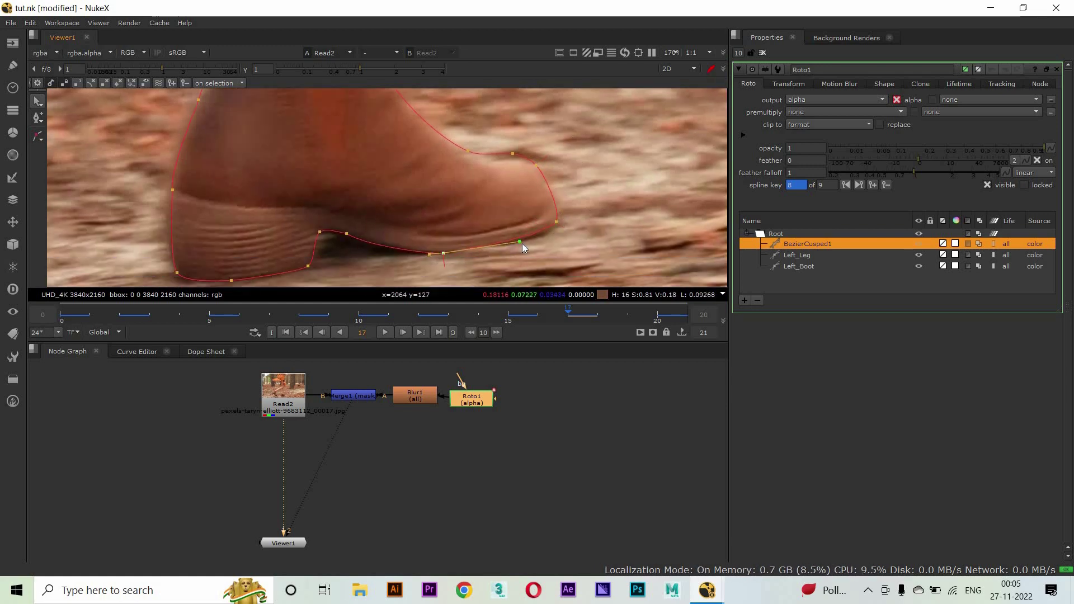
{"action": "left_click_drag", "start_coordinate": [445, 252], "coordinate": [449, 251]}
{"action": "left_click", "coordinate": [308, 266]}
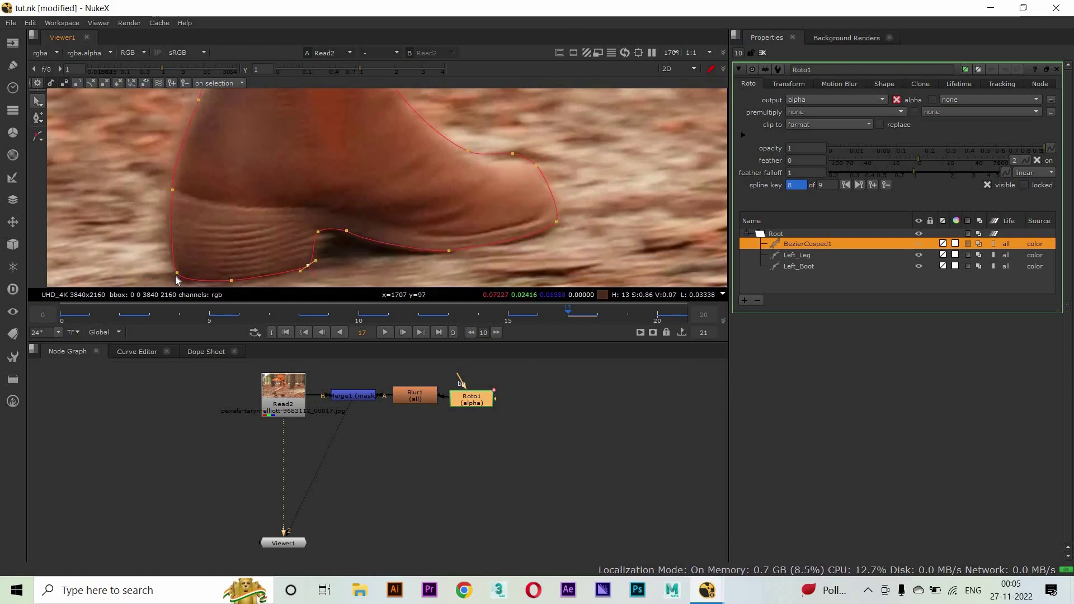
At frame 4, select the whole right boot shape and shift it to align with the boot
{"action": "key", "text": "Left"}
{"action": "key", "text": "Left"}
{"action": "key", "text": "Left"}
{"action": "key", "text": "Left"}
{"action": "key", "text": "Left"}
{"action": "key", "text": "Left"}
{"action": "key", "text": "Left"}
{"action": "key", "text": "Left"}
{"action": "key", "text": "Left"}
{"action": "key", "text": "Left"}
{"action": "key", "text": "Left"}
{"action": "key", "text": "Left"}
{"action": "key", "text": "Left"}
{"action": "left_click_drag", "start_coordinate": [584, 142], "coordinate": [463, 175]}
{"action": "key", "text": "ctrl+a"}
{"action": "scroll", "coordinate": [465, 175], "scroll_direction": "up", "scroll_amount": 2}
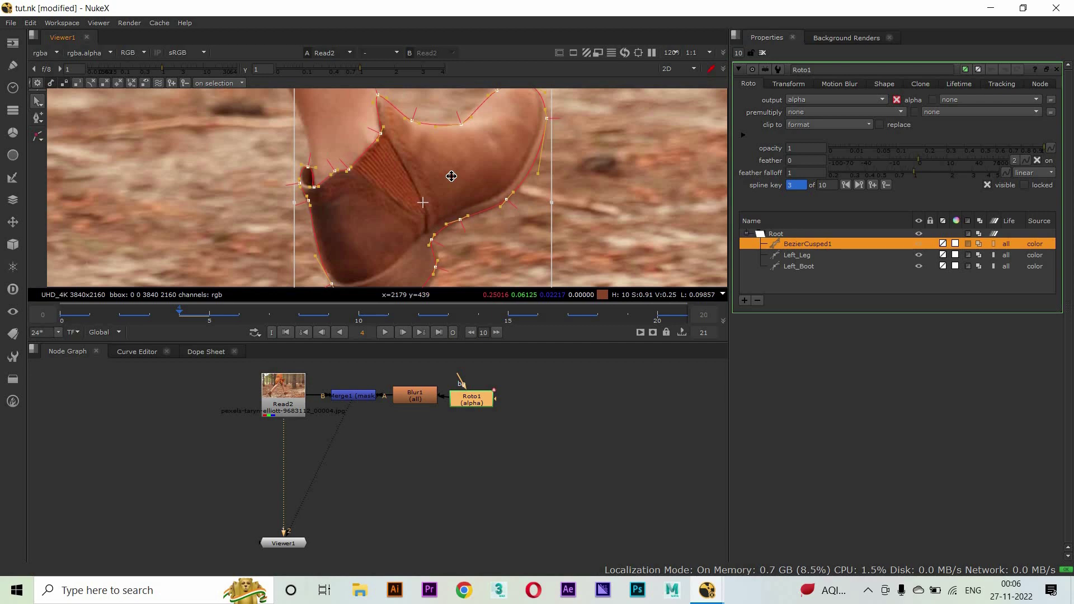
{"action": "left_click_drag", "start_coordinate": [452, 176], "coordinate": [443, 131]}
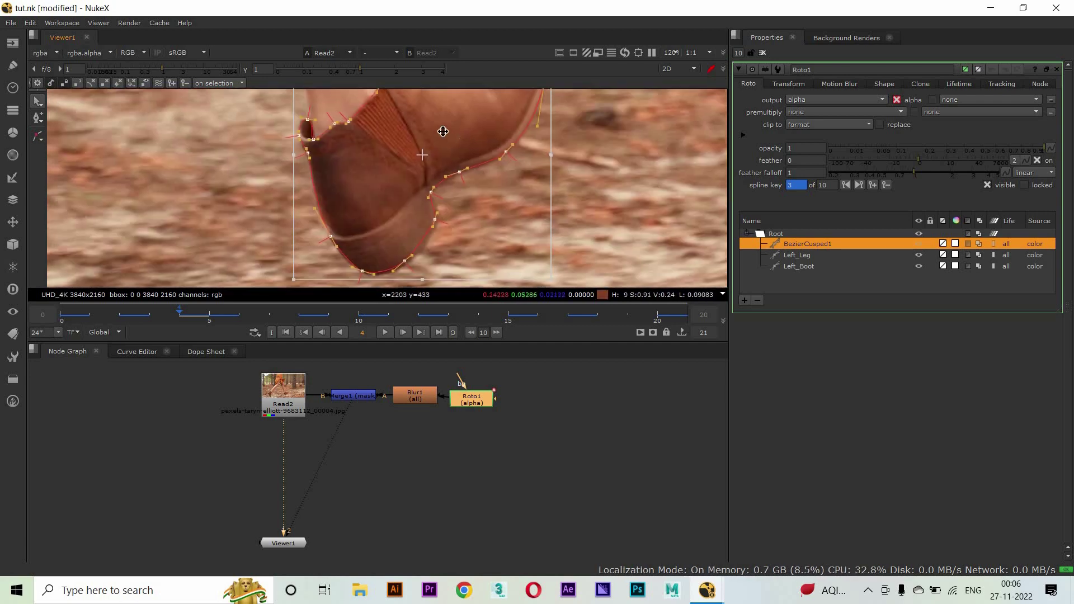
At frame 6, shift the whole right boot shape to align with the boot
{"action": "left_click", "coordinate": [101, 315]}
{"action": "left_click_drag", "start_coordinate": [101, 314], "coordinate": [239, 315]}
{"action": "left_click", "coordinate": [239, 315]}
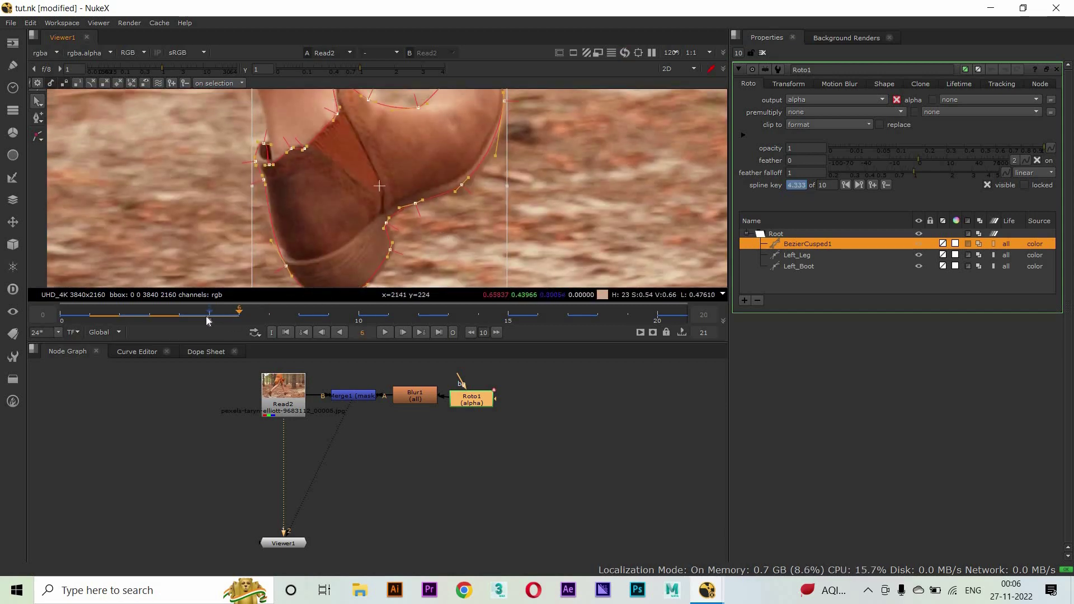
{"action": "left_click_drag", "start_coordinate": [400, 159], "coordinate": [510, 191]}
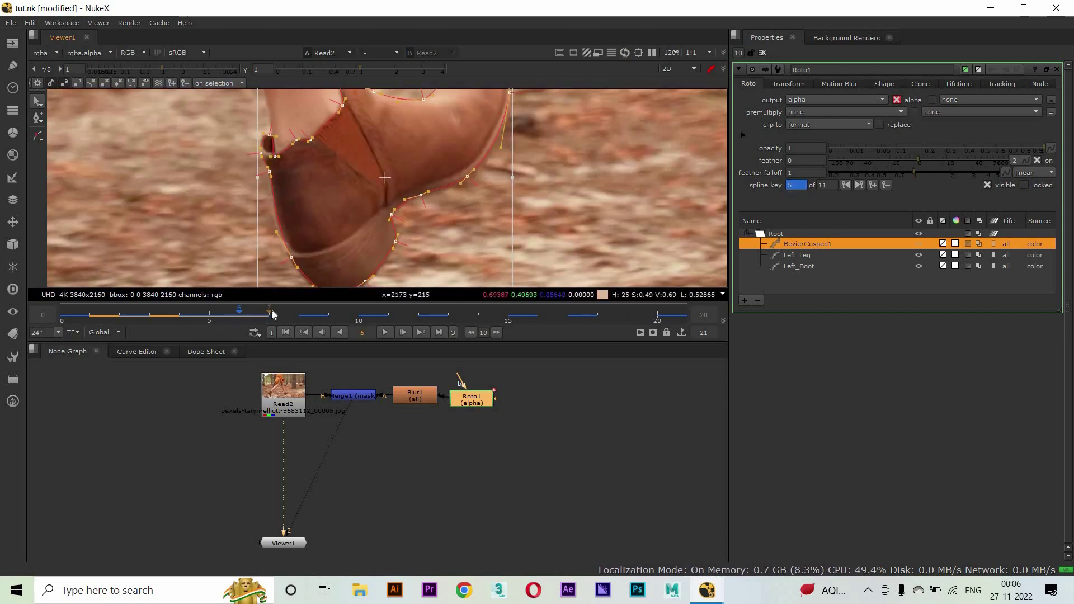
At frame 14, fit the right boot shape's toe and front sole points to the boot's lower edge
{"action": "left_click", "coordinate": [272, 314]}
{"action": "left_click_drag", "start_coordinate": [302, 314], "coordinate": [478, 314]}
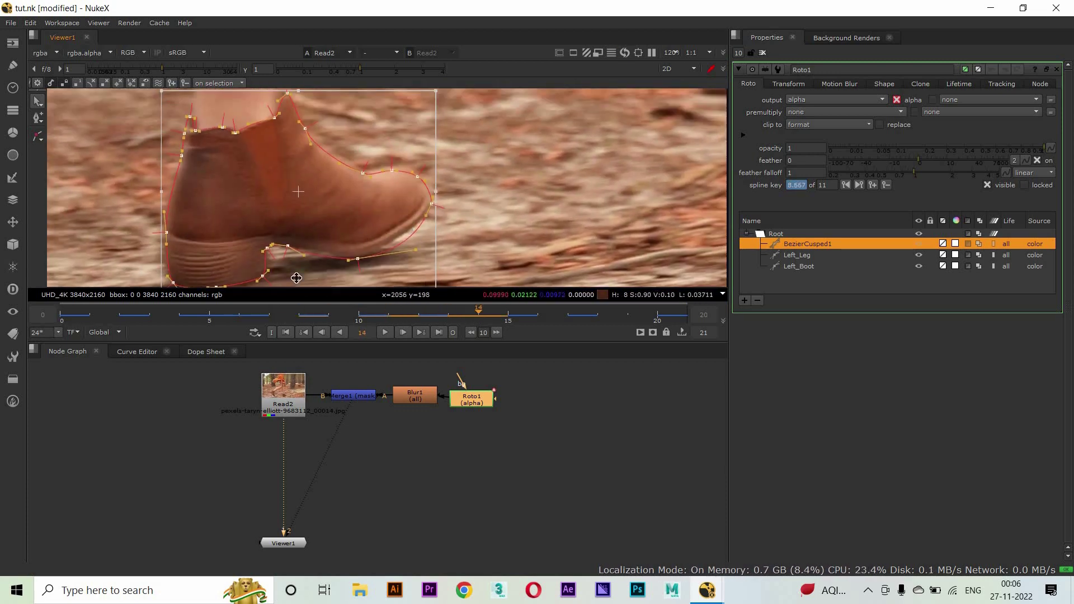
{"action": "scroll", "coordinate": [315, 209], "scroll_direction": "down", "scroll_amount": 2}
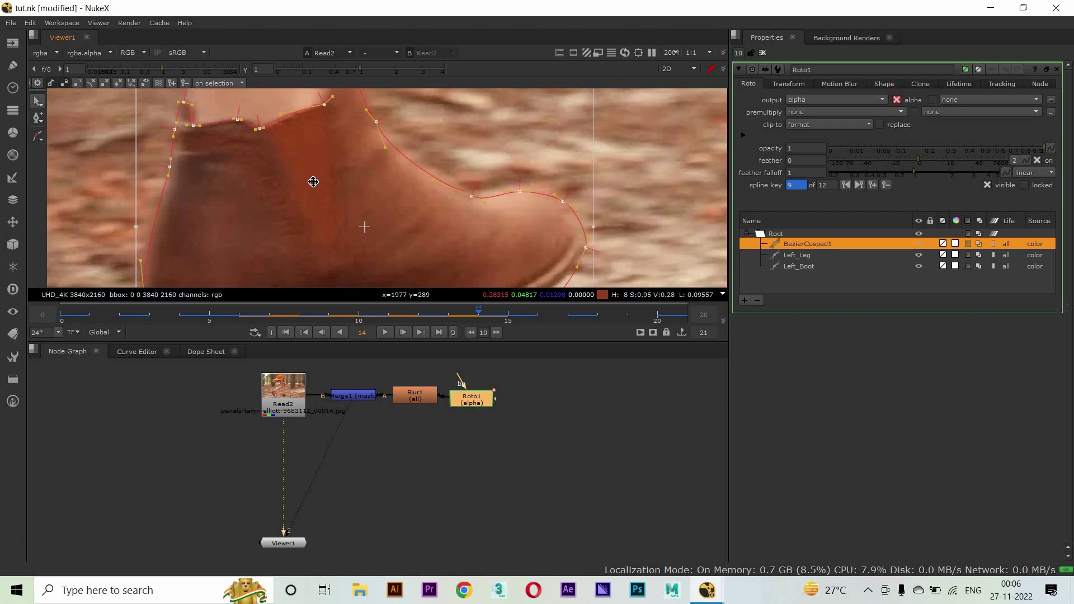
{"action": "scroll", "coordinate": [563, 213], "scroll_direction": "down", "scroll_amount": 1}
{"action": "left_click_drag", "start_coordinate": [563, 212], "coordinate": [559, 245]}
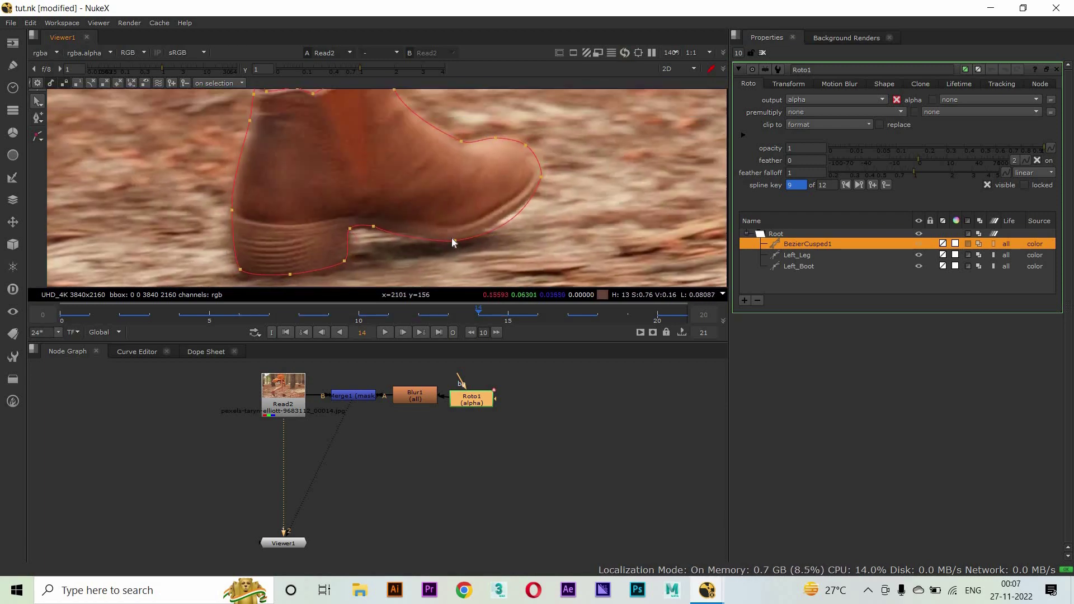
{"action": "left_click", "coordinate": [456, 238]}
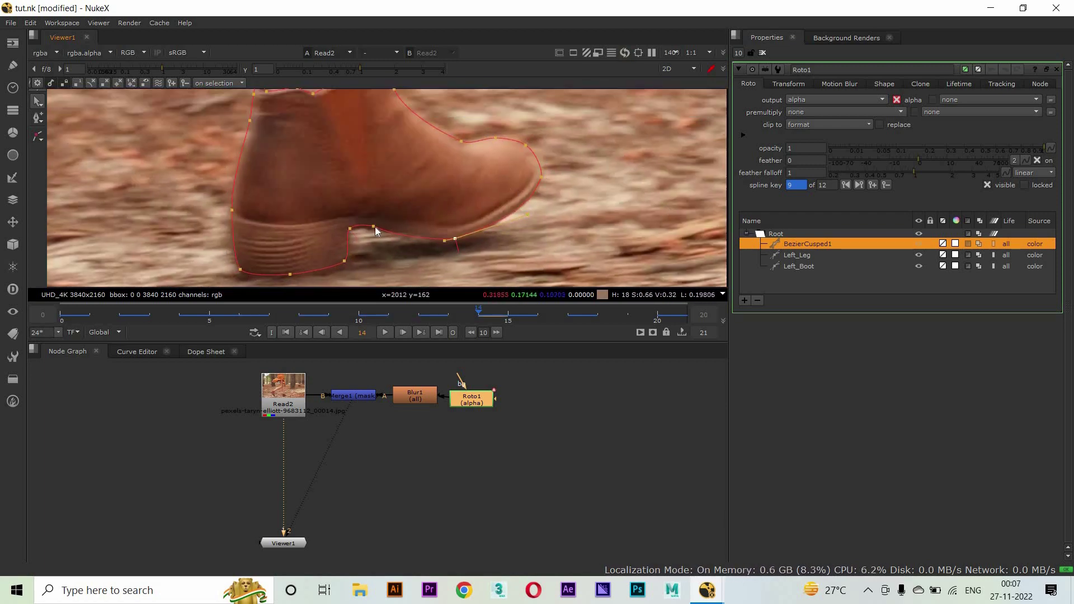
Adjust the right boot shape's heel-tab and ankle-opening points to the boot's upper edge at frame 14
{"action": "scroll", "coordinate": [263, 205], "scroll_direction": "up", "scroll_amount": 3}
{"action": "left_click_drag", "start_coordinate": [281, 166], "coordinate": [285, 167]}
{"action": "left_click_drag", "start_coordinate": [268, 135], "coordinate": [260, 168]}
{"action": "left_click_drag", "start_coordinate": [251, 213], "coordinate": [253, 215]}
{"action": "left_click_drag", "start_coordinate": [360, 166], "coordinate": [361, 168]}
{"action": "left_click_drag", "start_coordinate": [435, 136], "coordinate": [438, 136]}
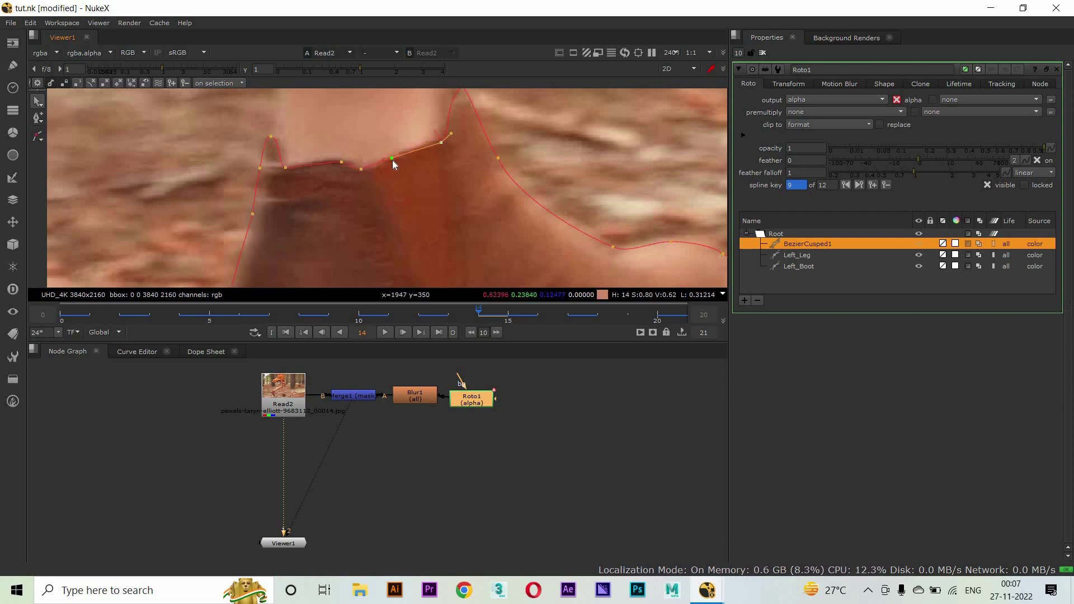
{"action": "scroll", "coordinate": [466, 168], "scroll_direction": "down", "scroll_amount": 3}
{"action": "scroll", "coordinate": [485, 208], "scroll_direction": "down", "scroll_amount": 2}
At frame 18, adjust the right boot shape's instep, ankle and toe points, and check the frames up to 20
{"action": "left_click_drag", "start_coordinate": [482, 311], "coordinate": [582, 311]}
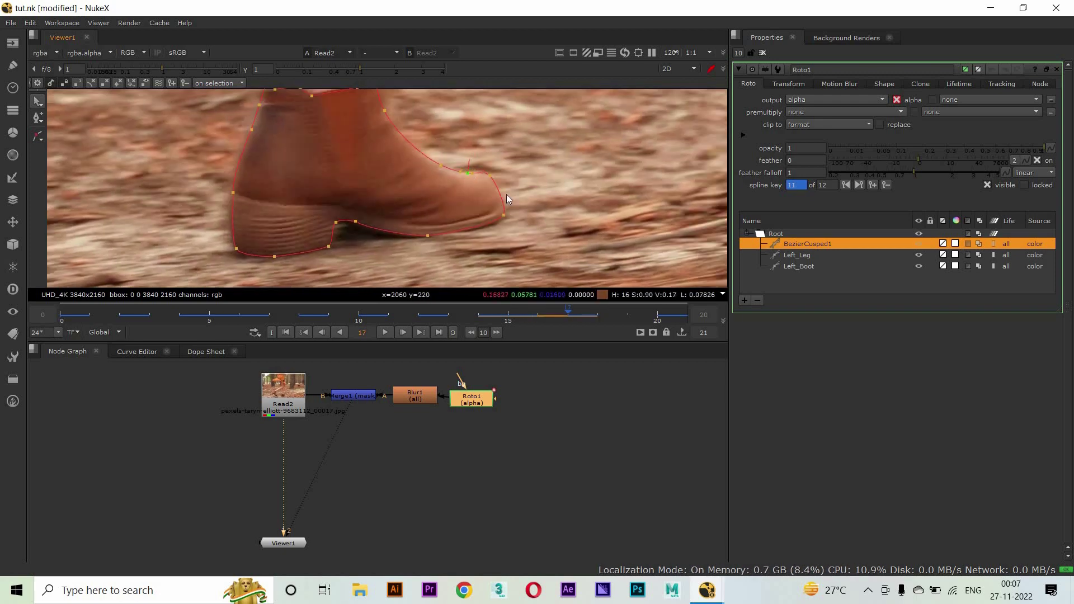
{"action": "left_click", "coordinate": [428, 235]}
{"action": "key", "text": "Right"}
{"action": "left_click_drag", "start_coordinate": [411, 176], "coordinate": [409, 174]}
{"action": "left_click_drag", "start_coordinate": [356, 119], "coordinate": [358, 123]}
{"action": "left_click", "coordinate": [463, 185]}
{"action": "left_click", "coordinate": [617, 316]}
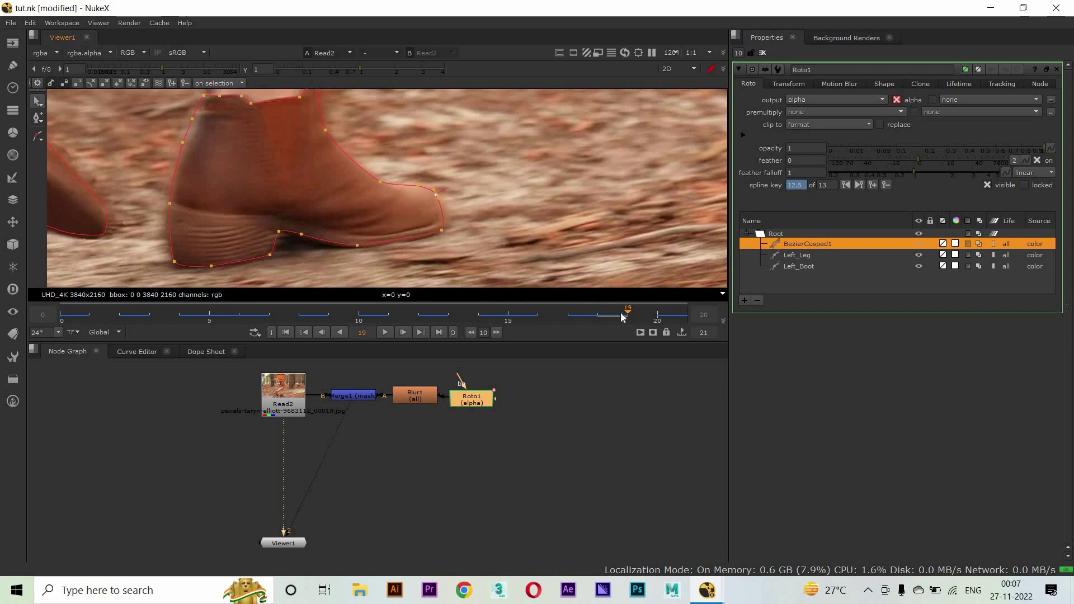
{"action": "scroll", "coordinate": [278, 183], "scroll_direction": "down", "scroll_amount": 2}
{"action": "key", "text": "Right"}
Show the masked Merge1 output from frame 0 and play it back to review the leg and boot mattes
{"action": "scroll", "coordinate": [475, 223], "scroll_direction": "down", "scroll_amount": 3}
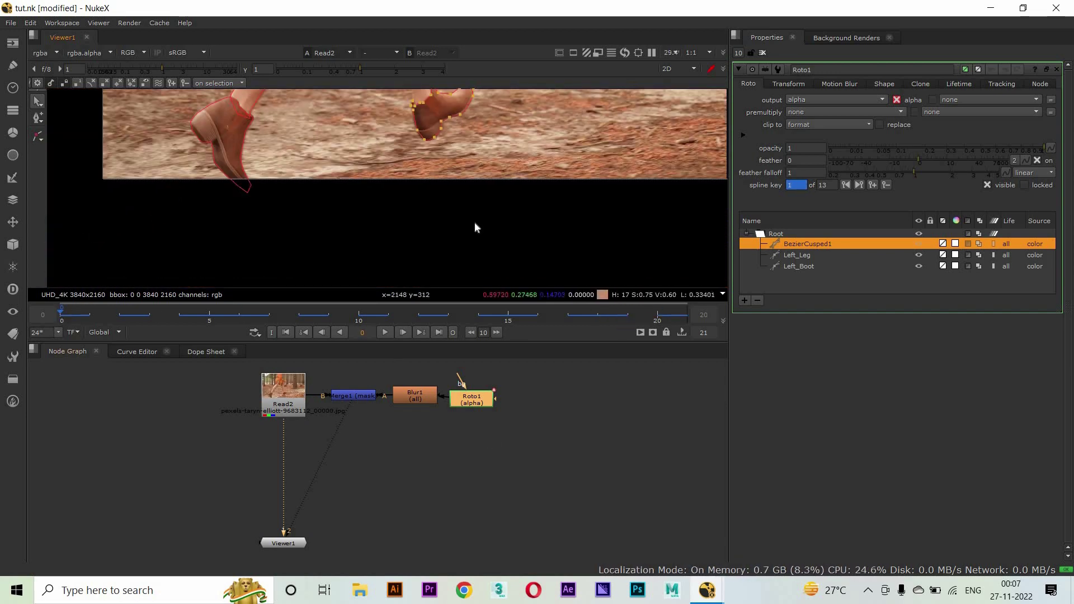
{"action": "key", "text": "Home"}
{"action": "key", "text": "1"}
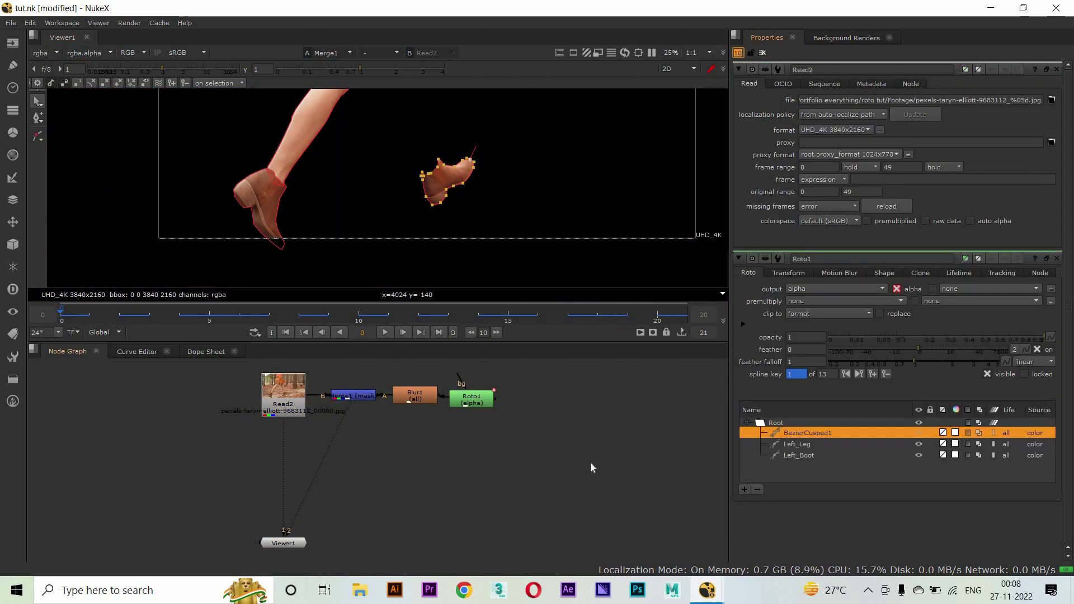
{"action": "key", "text": "f"}
{"action": "left_click", "coordinate": [384, 332]}
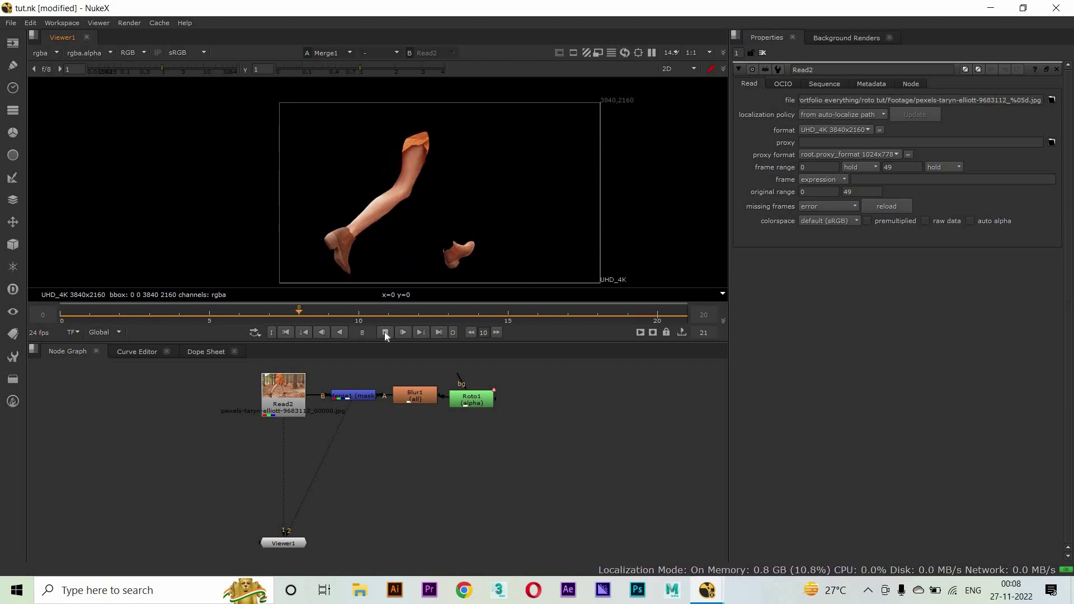
{"action": "left_click", "coordinate": [384, 332]}
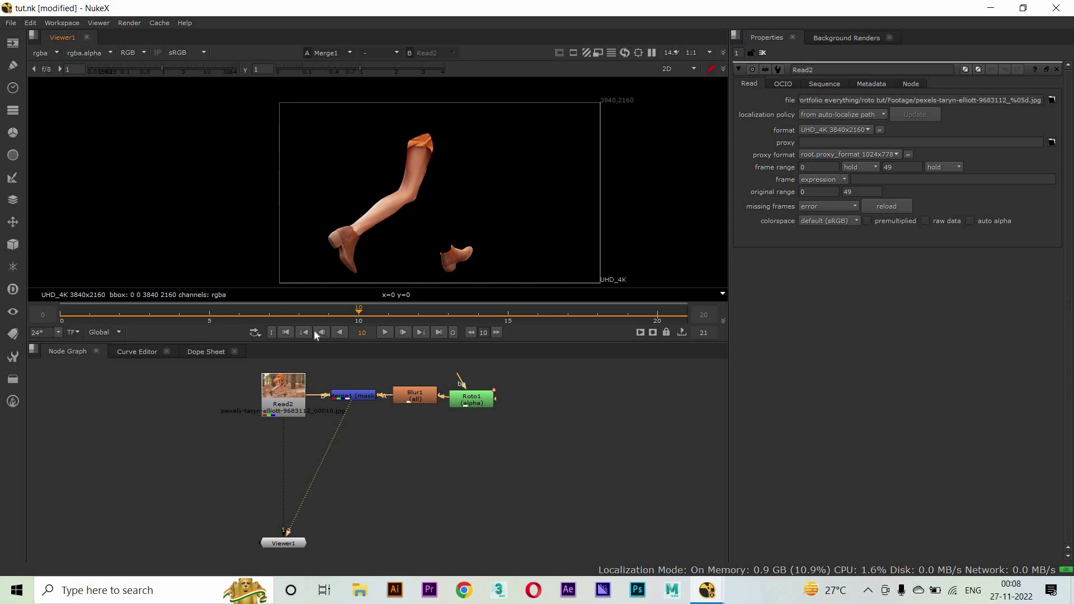
At frame 0, start a new Bezier in Roto1 over the source footage, tracing the right leg's back edge from boot to knee
{"action": "left_click", "coordinate": [61, 313]}
{"action": "key", "text": "1"}
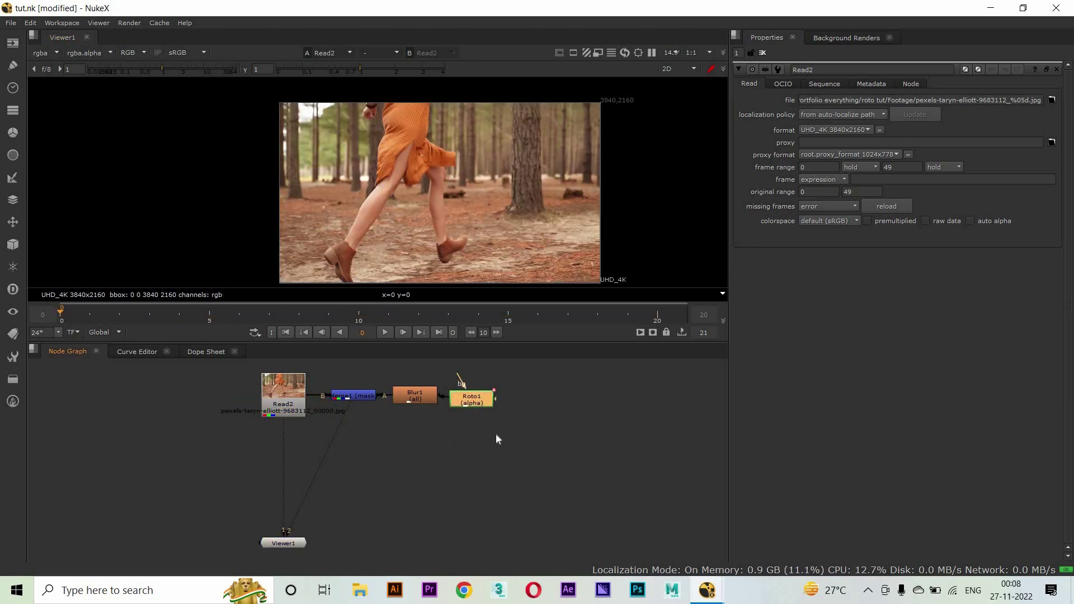
{"action": "double_click", "coordinate": [471, 399]}
{"action": "scroll", "coordinate": [457, 230], "scroll_direction": "up", "scroll_amount": 5}
{"action": "scroll", "coordinate": [355, 132], "scroll_direction": "up", "scroll_amount": 8}
{"action": "left_click", "coordinate": [338, 202]}
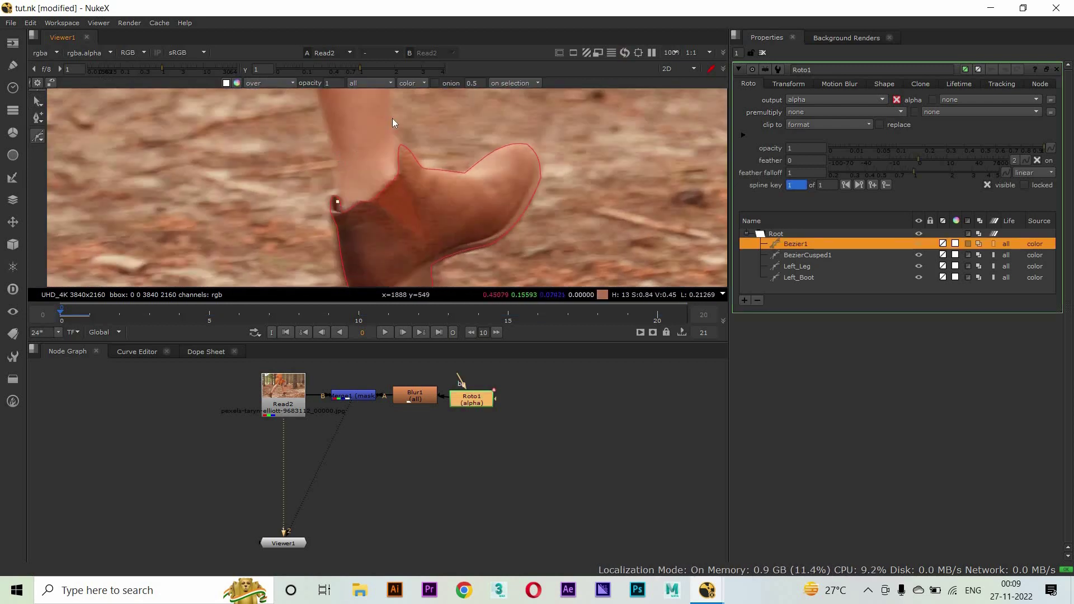
{"action": "scroll", "coordinate": [323, 188], "scroll_direction": "down", "scroll_amount": 3}
{"action": "left_click", "coordinate": [338, 125]}
{"action": "scroll", "coordinate": [316, 146], "scroll_direction": "down", "scroll_amount": 1}
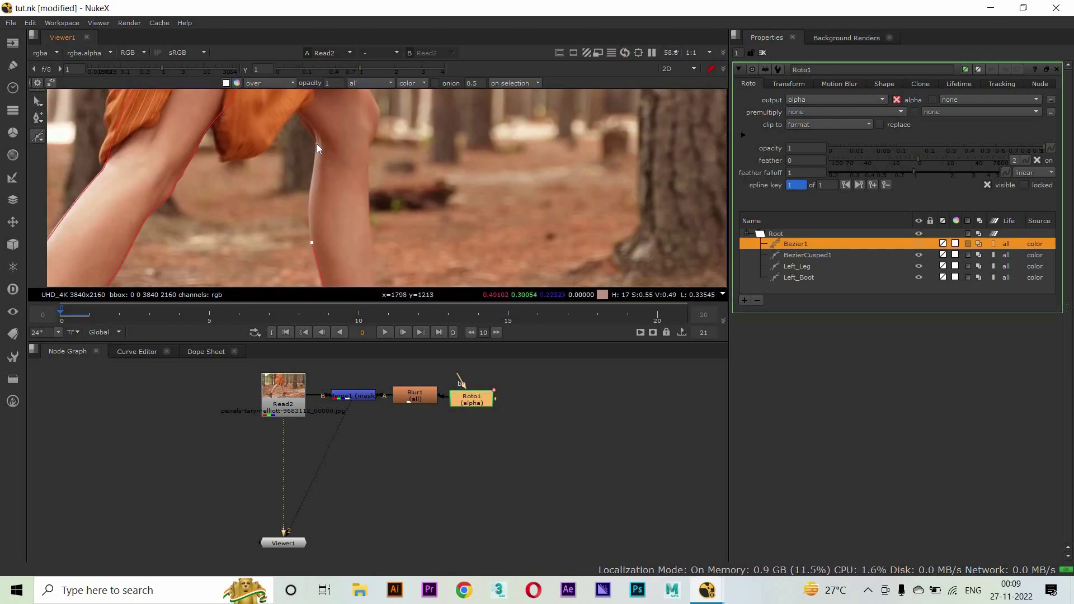
{"action": "left_click_drag", "start_coordinate": [317, 145], "coordinate": [308, 178]}
Continue the right leg Bezier under the dress and down the front of the leg, closing it inside the boot
{"action": "scroll", "coordinate": [391, 240], "scroll_direction": "up", "scroll_amount": 4}
{"action": "left_click", "coordinate": [353, 128]}
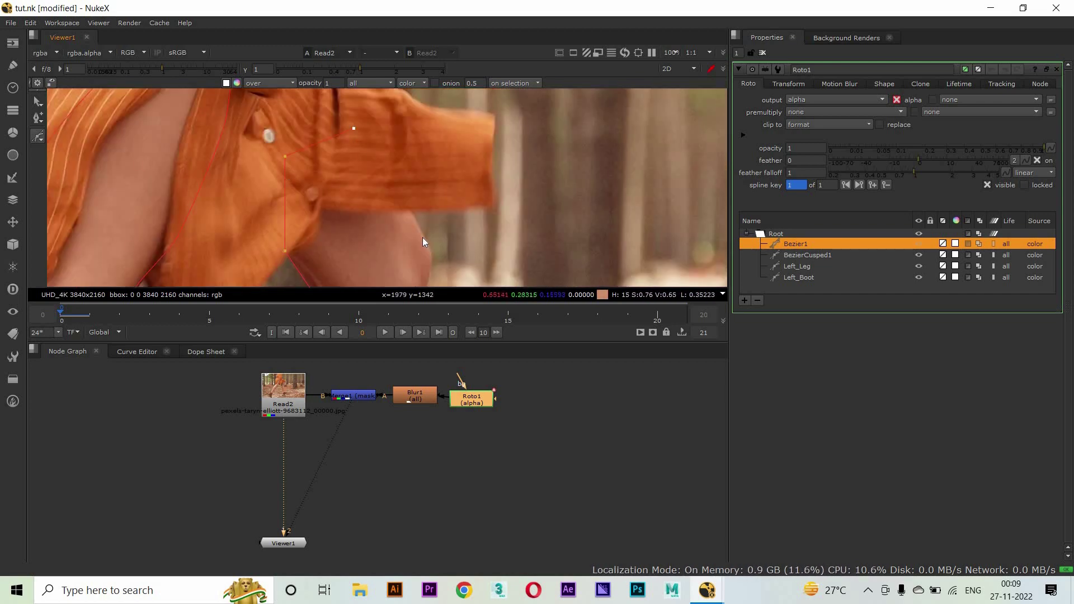
{"action": "scroll", "coordinate": [384, 193], "scroll_direction": "down", "scroll_amount": 4}
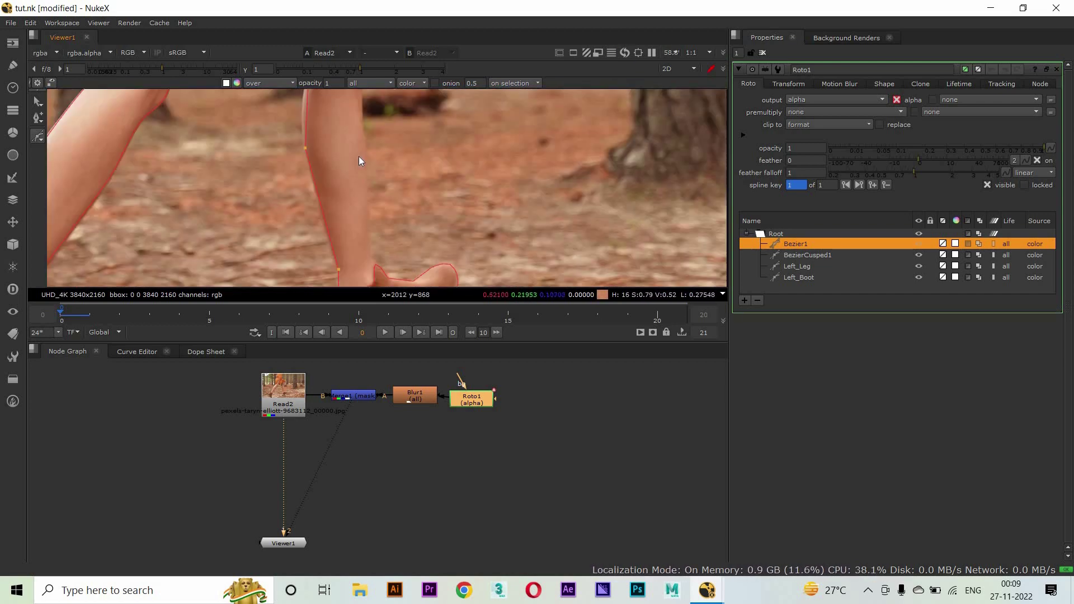
{"action": "left_click_drag", "start_coordinate": [378, 253], "coordinate": [361, 208]}
{"action": "left_click", "coordinate": [352, 213]}
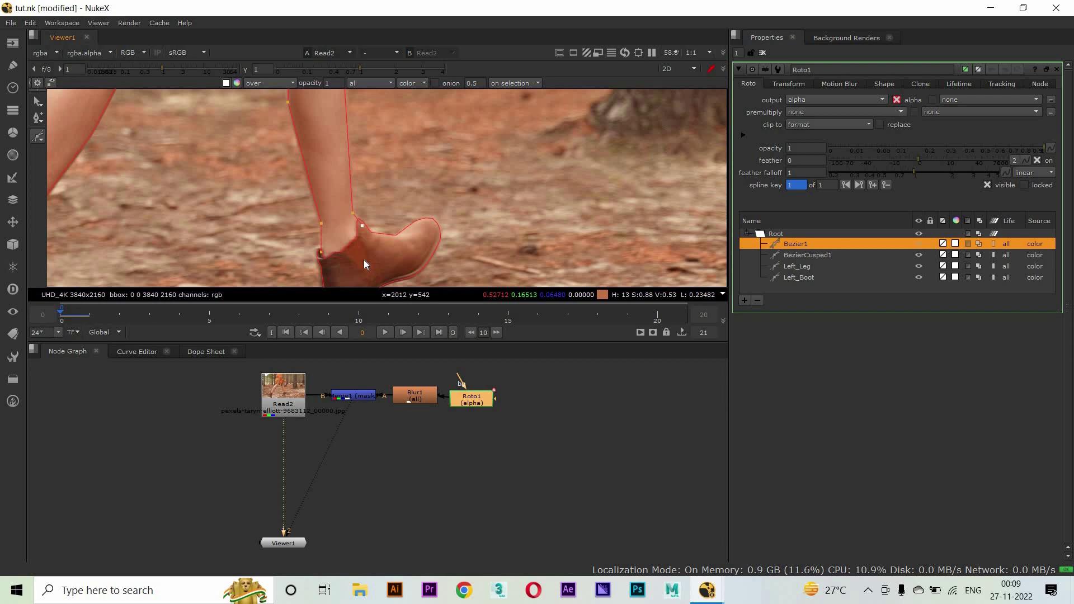
{"action": "key", "text": "q"}
Refine the right leg shape's rear points from the ankle up to the back of the knee at frame 0
{"action": "scroll", "coordinate": [385, 220], "scroll_direction": "down", "scroll_amount": 8}
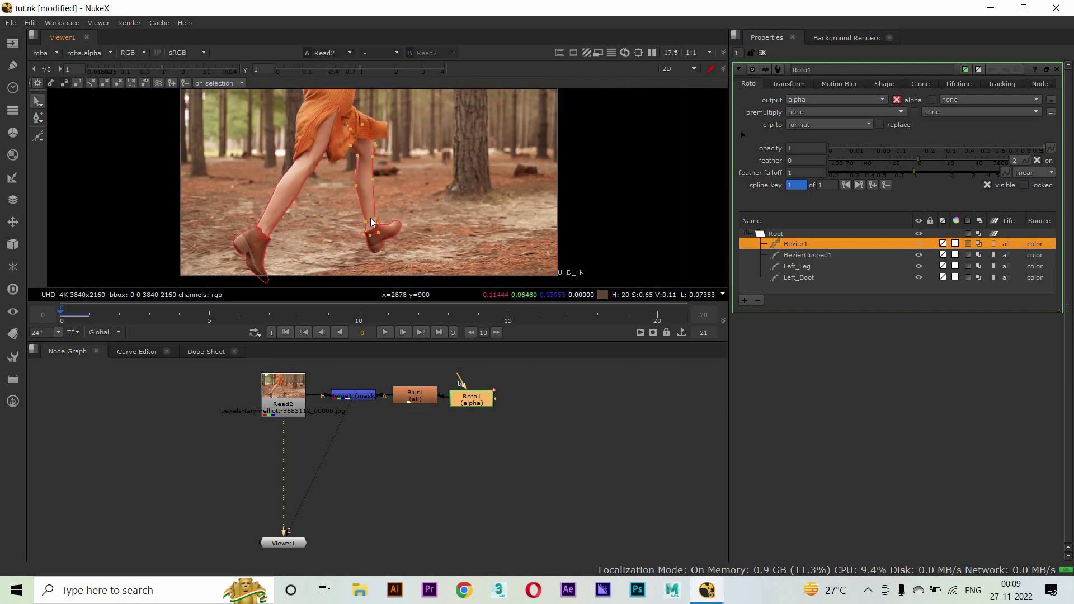
{"action": "scroll", "coordinate": [371, 222], "scroll_direction": "up", "scroll_amount": 10}
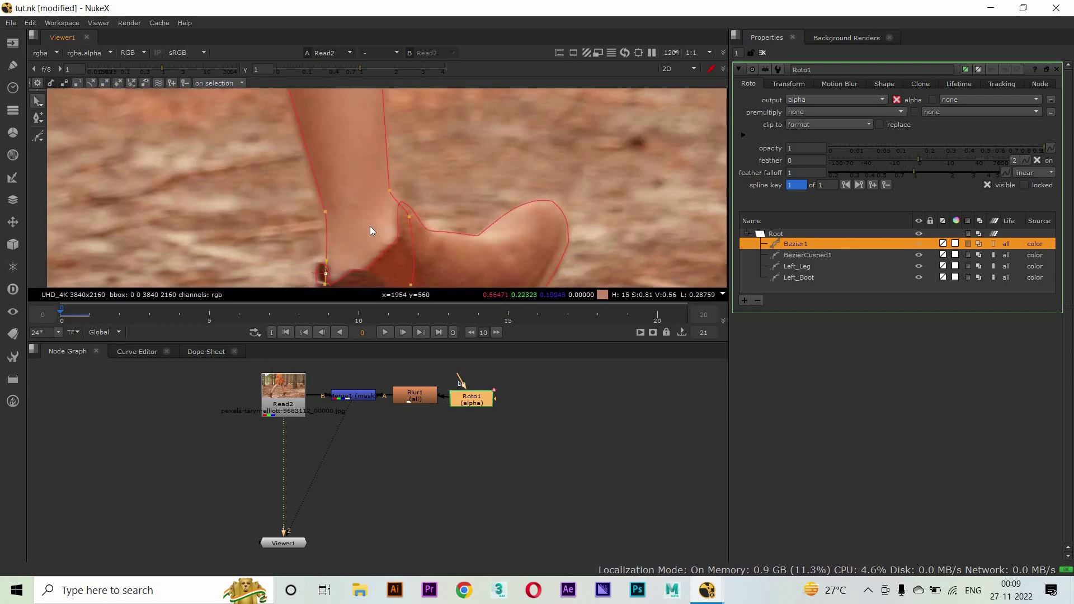
{"action": "scroll", "coordinate": [336, 226], "scroll_direction": "down", "scroll_amount": 1}
{"action": "left_click_drag", "start_coordinate": [293, 197], "coordinate": [243, 235]}
{"action": "left_click", "coordinate": [253, 145]}
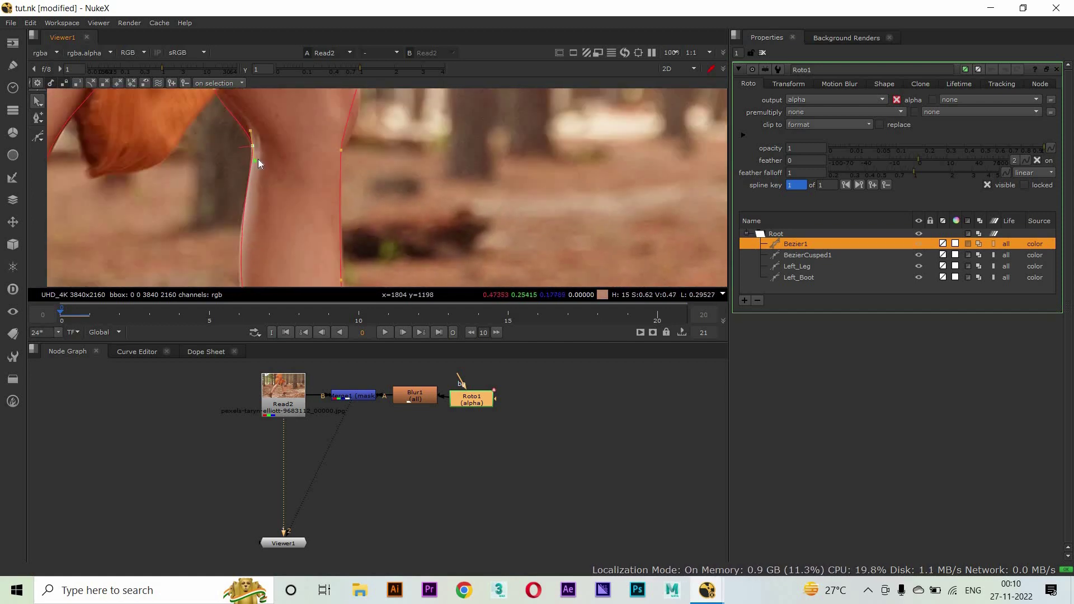
Fit the right leg shape's upper and front-edge points to the thigh and shin at frame 0
{"action": "scroll", "coordinate": [286, 217], "scroll_direction": "up", "scroll_amount": 4}
{"action": "left_click_drag", "start_coordinate": [223, 167], "coordinate": [393, 112]}
{"action": "scroll", "coordinate": [369, 175], "scroll_direction": "down", "scroll_amount": 2}
{"action": "left_click_drag", "start_coordinate": [393, 252], "coordinate": [390, 128]}
{"action": "scroll", "coordinate": [429, 221], "scroll_direction": "down", "scroll_amount": 2}
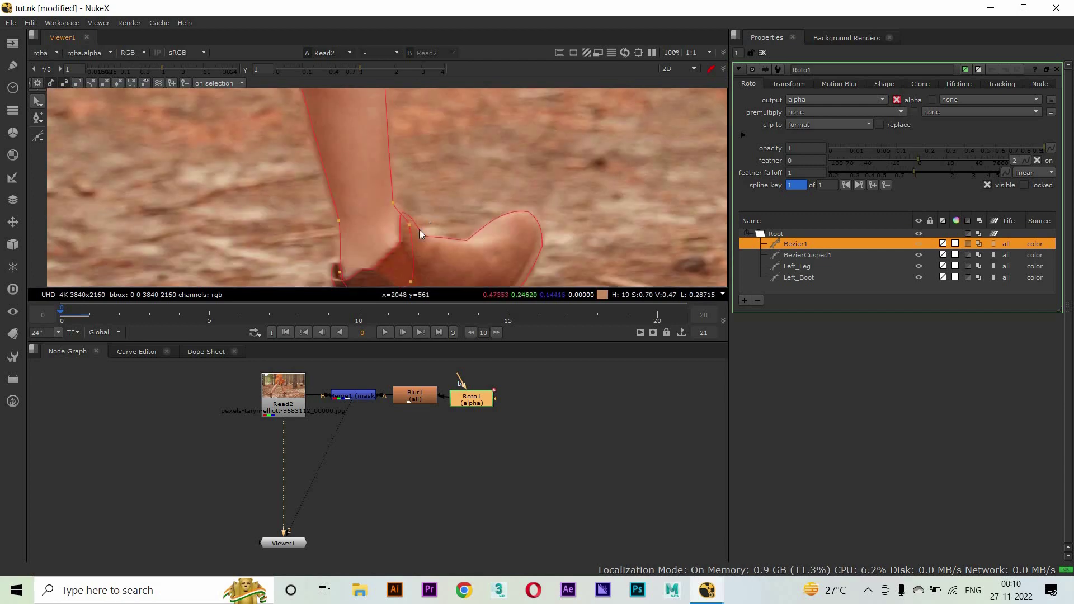
{"action": "scroll", "coordinate": [451, 197], "scroll_direction": "down", "scroll_amount": 2}
At frame 20, reposition the right leg shape over the leg with its lower end inside the boot
{"action": "key", "text": "shift+Right"}
{"action": "key", "text": "shift+Right"}
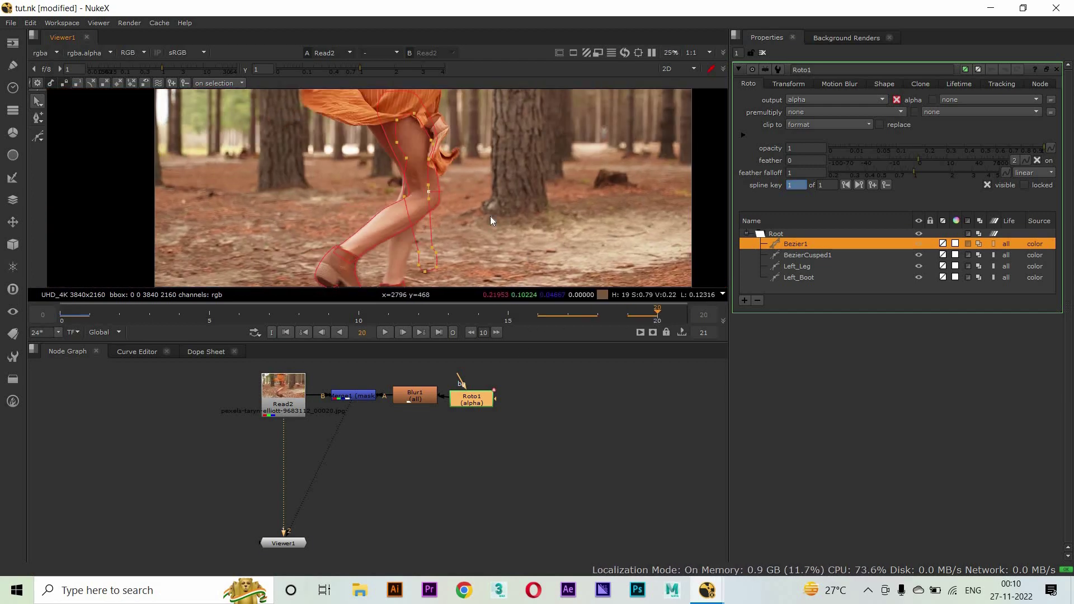
{"action": "scroll", "coordinate": [490, 216], "scroll_direction": "down", "scroll_amount": 1}
{"action": "scroll", "coordinate": [442, 251], "scroll_direction": "up", "scroll_amount": 3}
{"action": "left_click_drag", "start_coordinate": [489, 190], "coordinate": [380, 165]}
{"action": "key", "text": "l"}
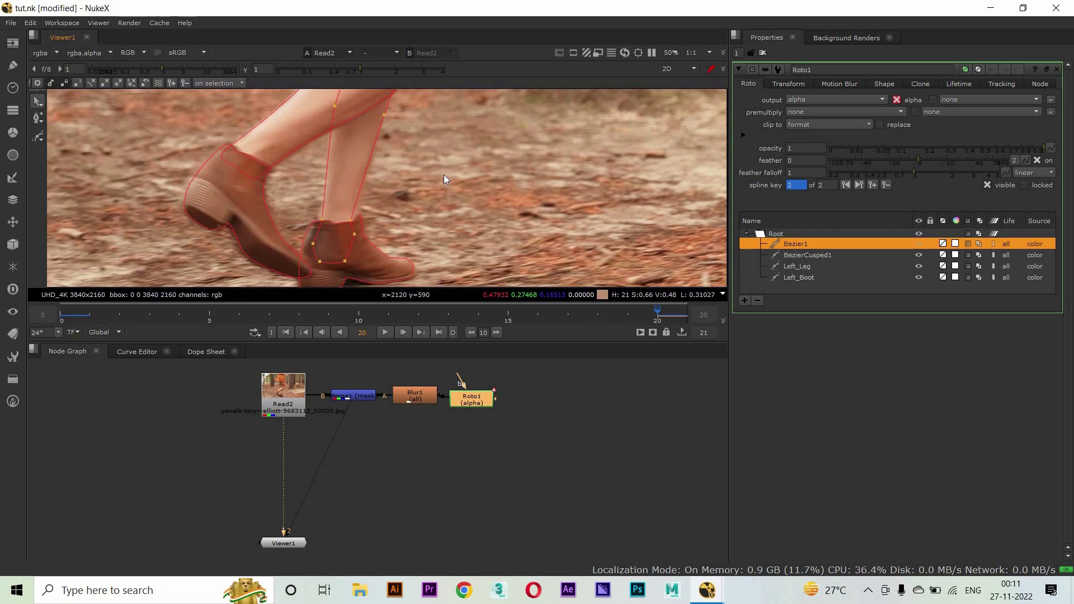
Adjust the right leg shape's knee, calf and under-dress points to follow the leg at frame 20
{"action": "scroll", "coordinate": [433, 156], "scroll_direction": "down", "scroll_amount": 2}
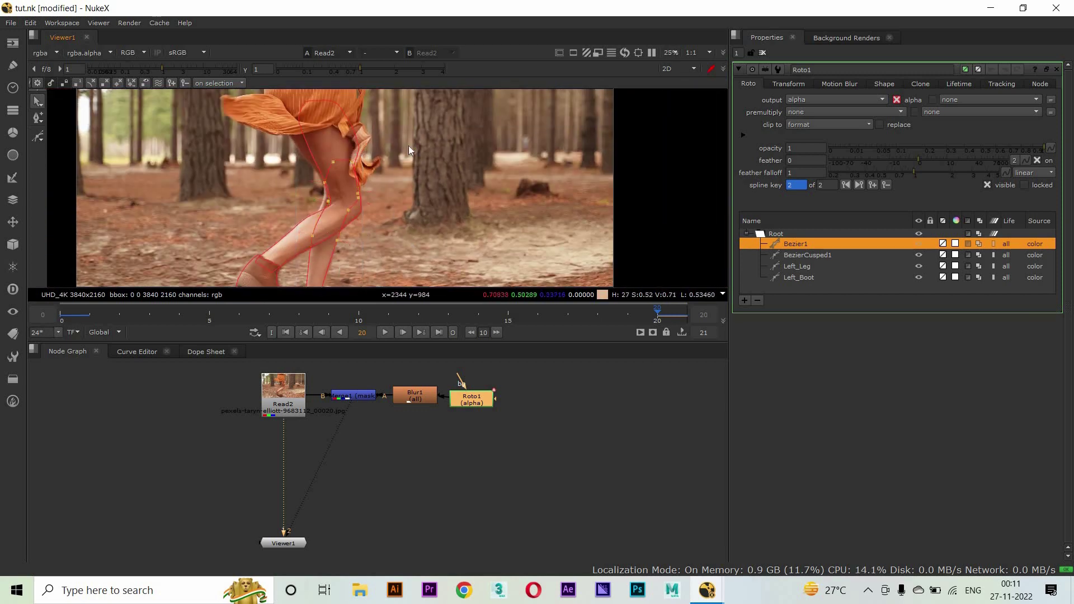
{"action": "scroll", "coordinate": [408, 146], "scroll_direction": "up", "scroll_amount": 2}
{"action": "mouse_move", "coordinate": [264, 209]}
{"action": "left_mouse_down"}
{"action": "mouse_move", "coordinate": [229, 269]}
{"action": "mouse_move", "coordinate": [267, 190]}
{"action": "left_mouse_up"}
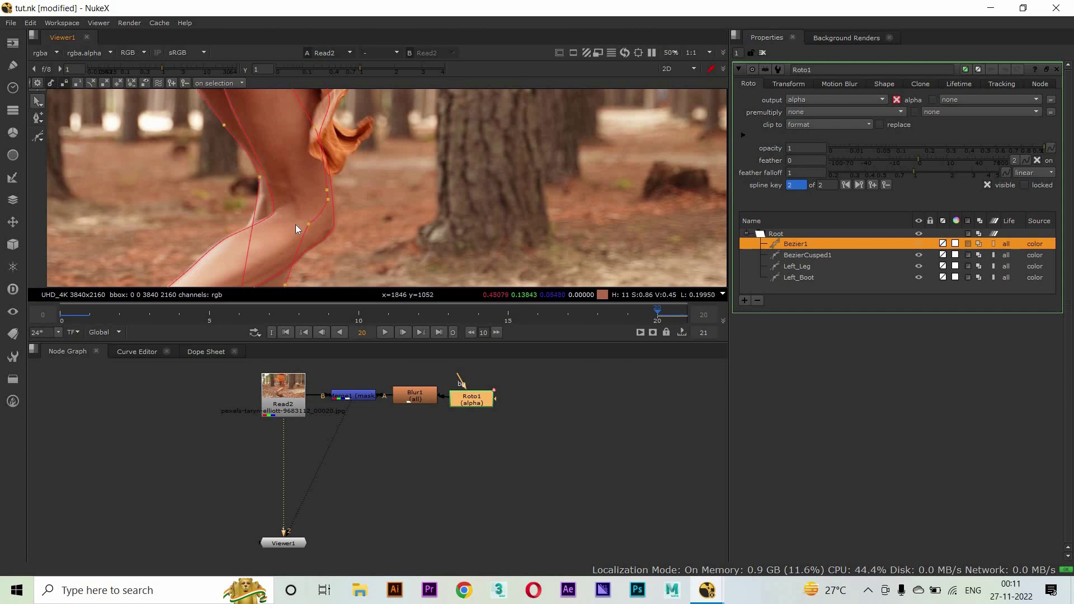
{"action": "scroll", "coordinate": [321, 229], "scroll_direction": "down", "scroll_amount": 1}
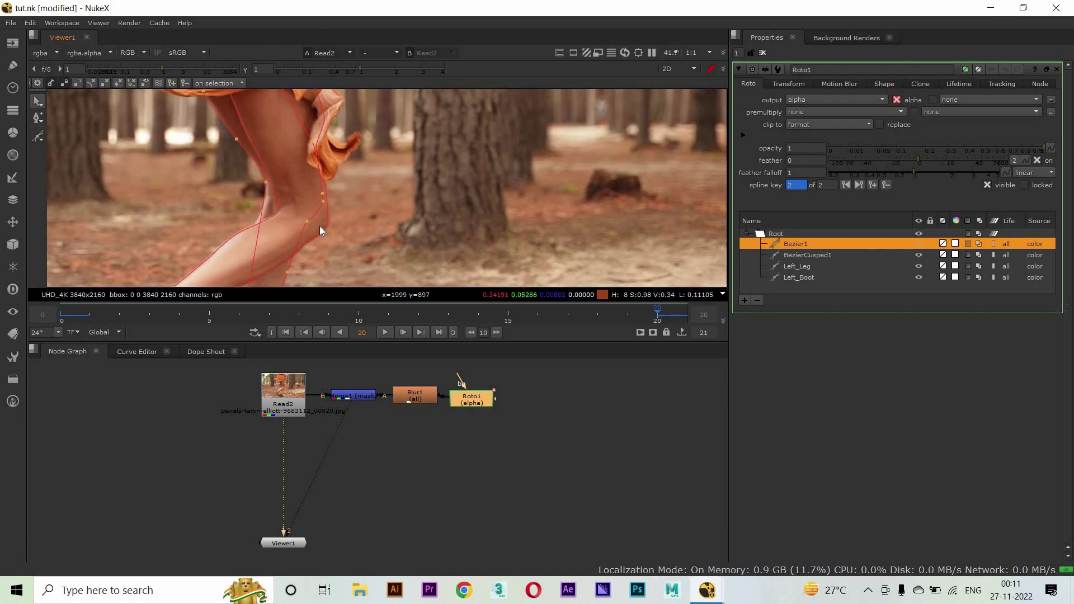
{"action": "left_click_drag", "start_coordinate": [277, 193], "coordinate": [294, 116]}
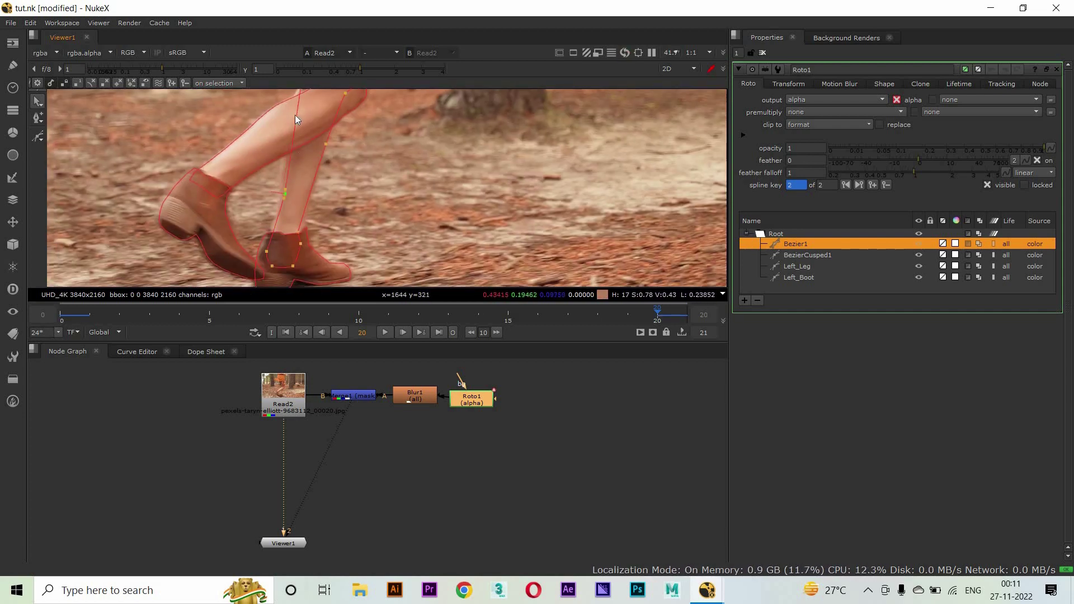
{"action": "left_click_drag", "start_coordinate": [270, 240], "coordinate": [277, 113]}
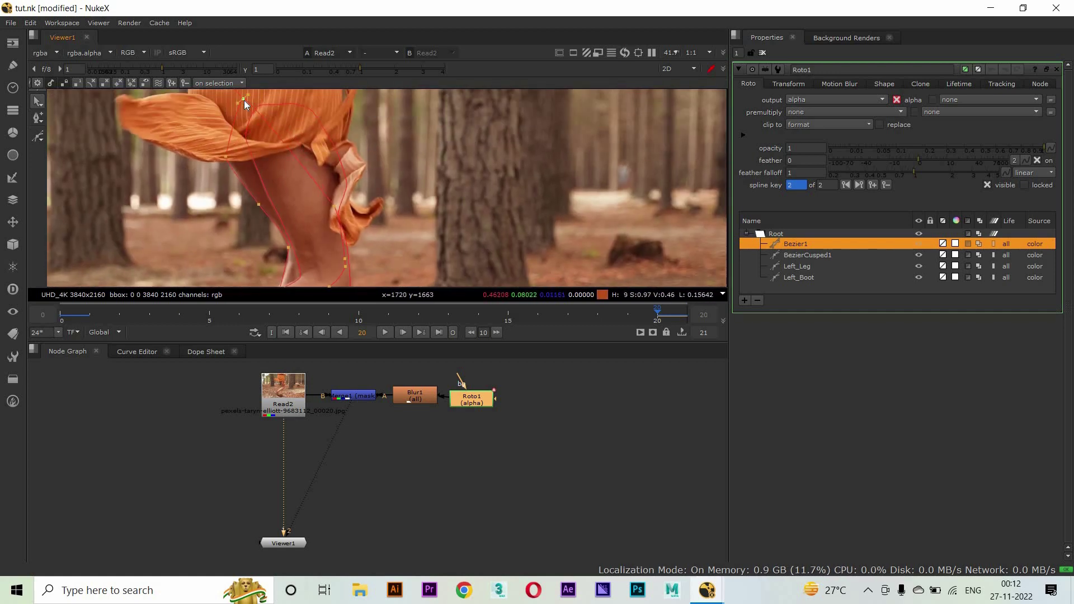
{"action": "left_click_drag", "start_coordinate": [335, 209], "coordinate": [320, 133]}
Refine the right leg shape's ankle and back-of-knee points at frame 20
{"action": "scroll", "coordinate": [268, 212], "scroll_direction": "up", "scroll_amount": 3}
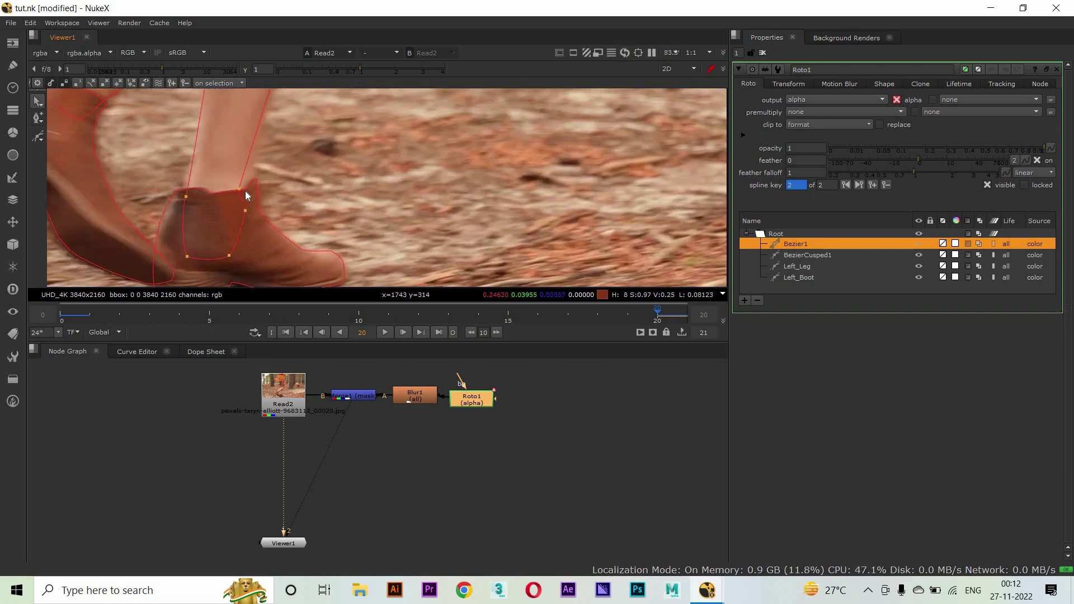
{"action": "left_click_drag", "start_coordinate": [246, 230], "coordinate": [320, 279]}
{"action": "scroll", "coordinate": [271, 198], "scroll_direction": "down", "scroll_amount": 1}
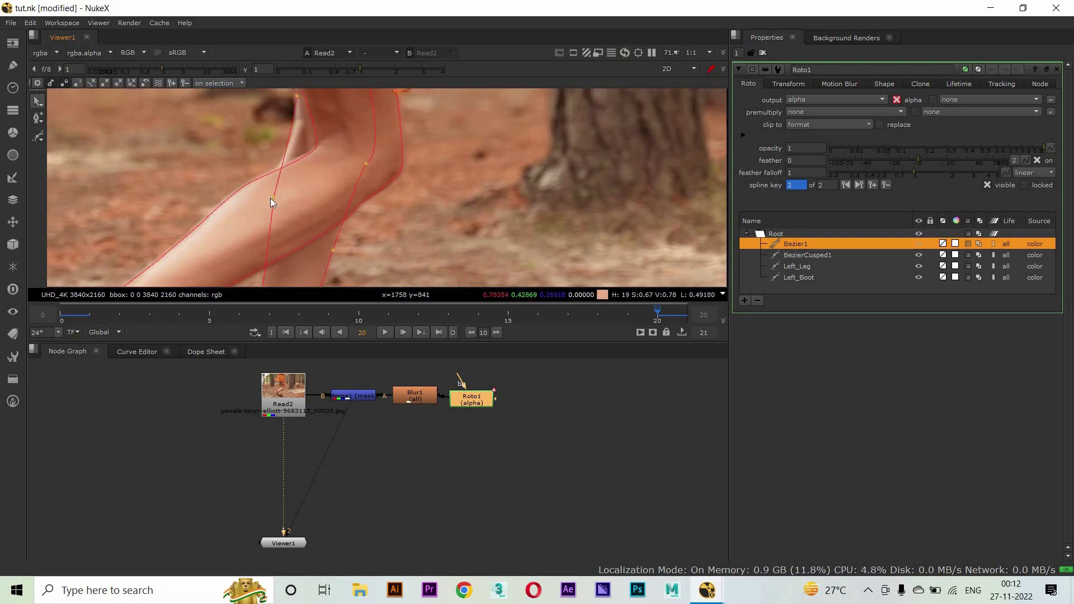
{"action": "left_click_drag", "start_coordinate": [303, 196], "coordinate": [302, 244]}
{"action": "left_click", "coordinate": [296, 157]}
{"action": "left_click_drag", "start_coordinate": [297, 159], "coordinate": [268, 242]}
Fit the right leg shape's back-of-thigh point to the leg's edge below the dress at frame 20
{"action": "scroll", "coordinate": [267, 240], "scroll_direction": "down", "scroll_amount": 1}
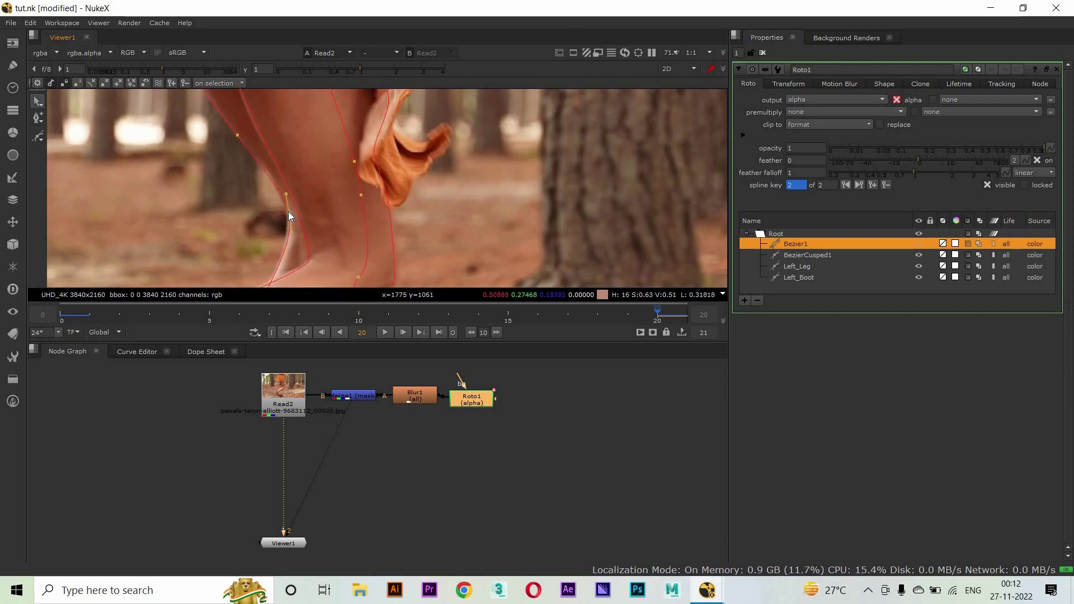
{"action": "scroll", "coordinate": [288, 211], "scroll_direction": "up", "scroll_amount": 1}
{"action": "scroll", "coordinate": [260, 230], "scroll_direction": "down", "scroll_amount": 1}
{"action": "scroll", "coordinate": [261, 189], "scroll_direction": "up", "scroll_amount": 1}
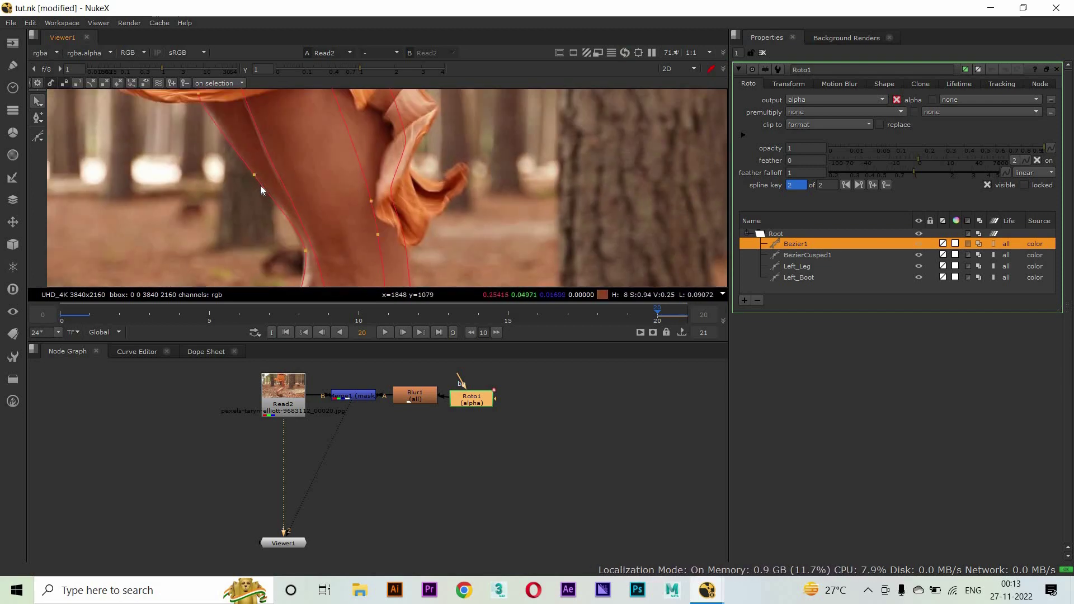
{"action": "left_click_drag", "start_coordinate": [270, 186], "coordinate": [278, 196]}
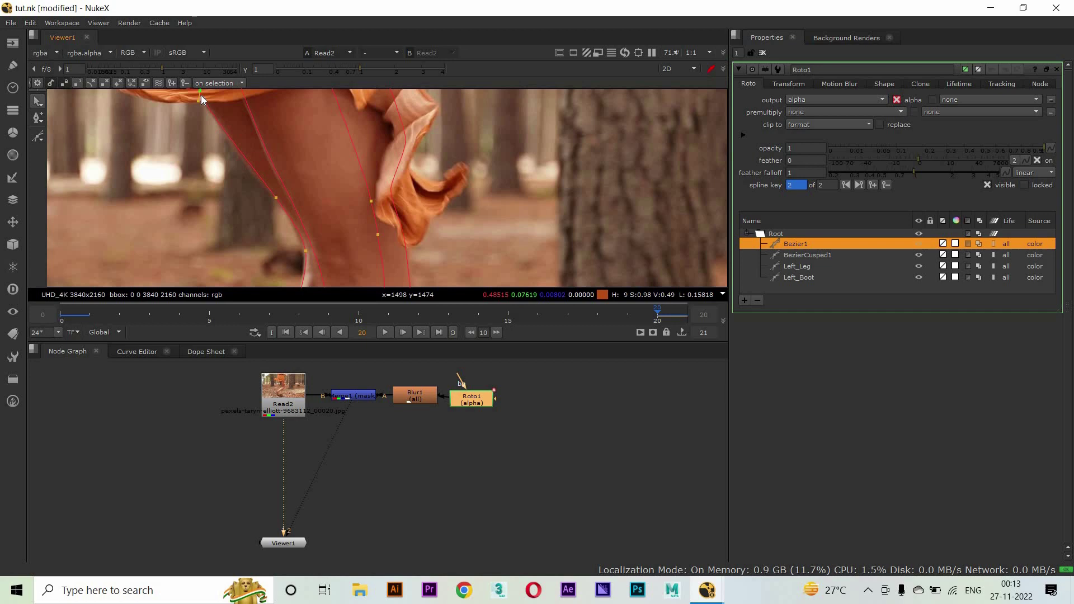
Fit the right leg shape's shin point to the front edge of the leg at frame 20
{"action": "scroll", "coordinate": [328, 246], "scroll_direction": "down", "scroll_amount": 2}
{"action": "scroll", "coordinate": [295, 220], "scroll_direction": "up", "scroll_amount": 2}
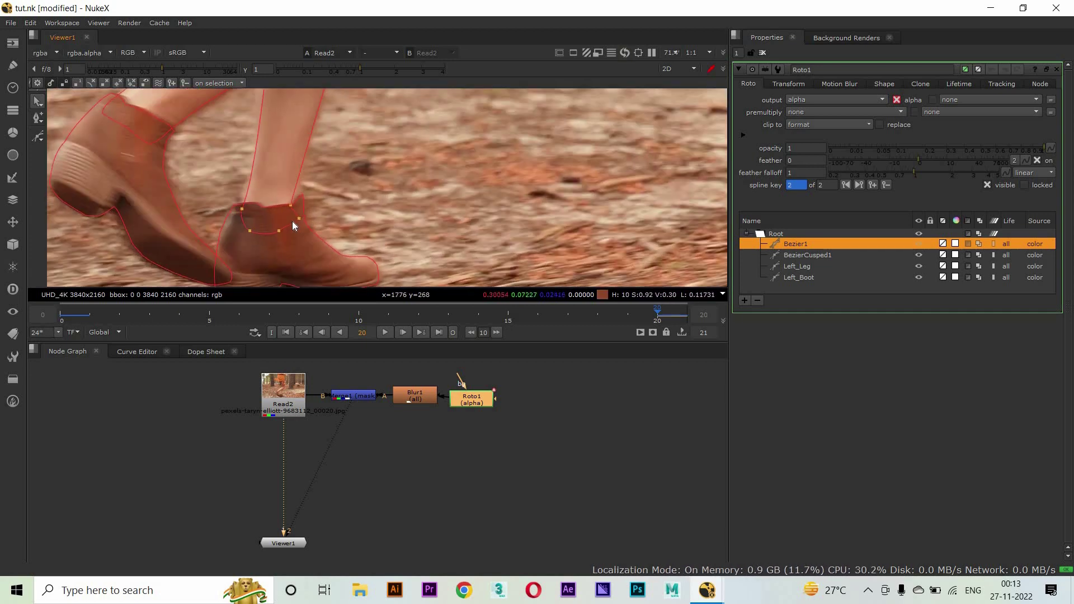
{"action": "scroll", "coordinate": [335, 174], "scroll_direction": "down", "scroll_amount": 2}
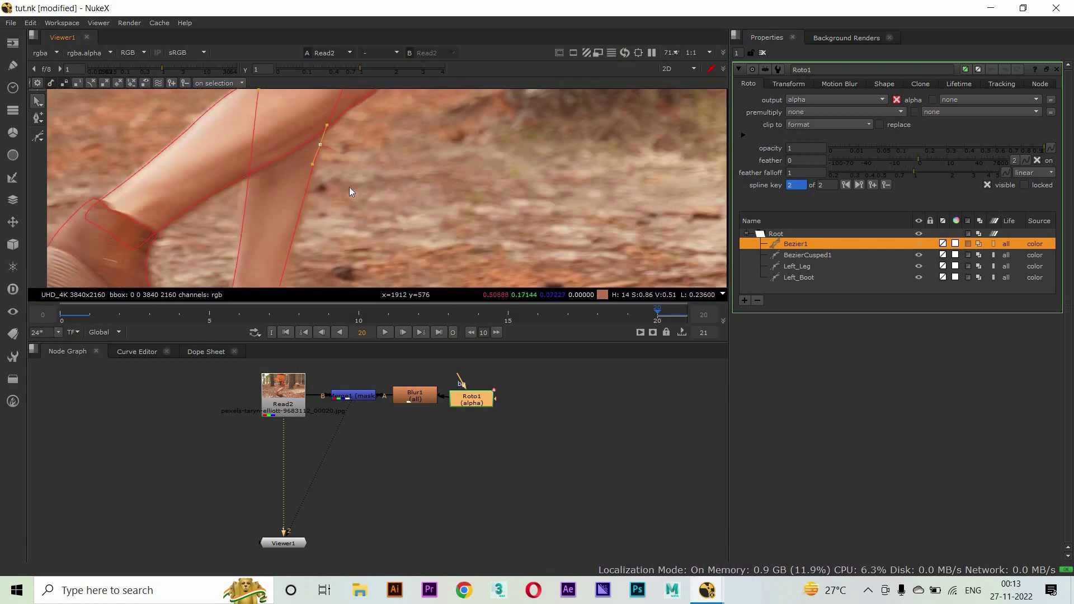
{"action": "scroll", "coordinate": [358, 179], "scroll_direction": "up", "scroll_amount": 2}
{"action": "scroll", "coordinate": [371, 190], "scroll_direction": "down", "scroll_amount": 3}
At frame 10, reposition the right leg shape over the leg with its lower end inside the boot
{"action": "key", "text": "shift+Left"}
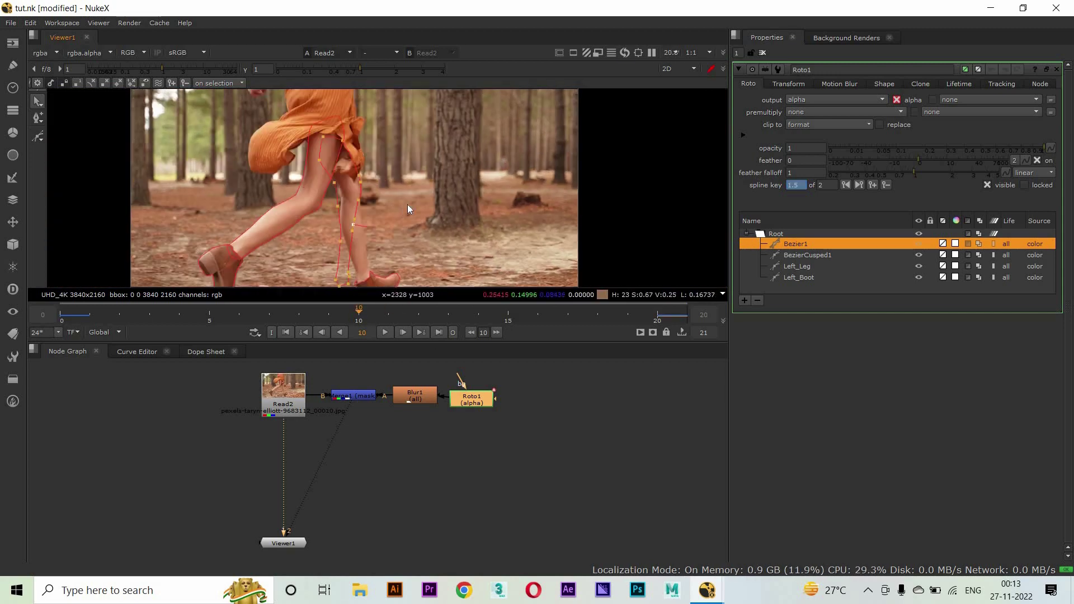
{"action": "scroll", "coordinate": [374, 247], "scroll_direction": "up", "scroll_amount": 5}
{"action": "left_click_drag", "start_coordinate": [394, 208], "coordinate": [398, 204]}
{"action": "scroll", "coordinate": [392, 201], "scroll_direction": "up", "scroll_amount": 2}
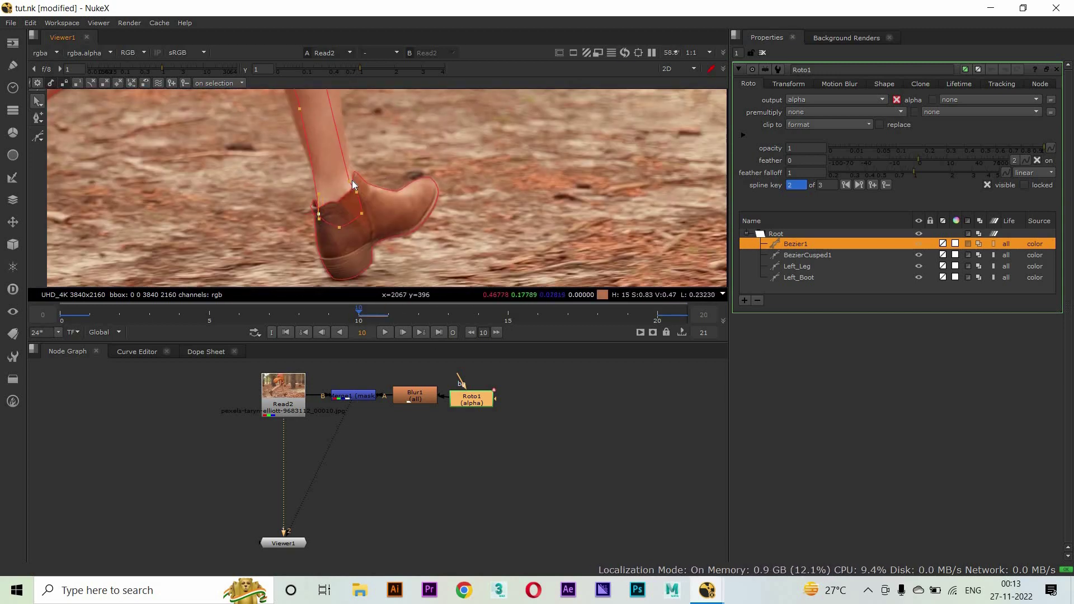
{"action": "left_click_drag", "start_coordinate": [367, 195], "coordinate": [323, 220]}
{"action": "left_click", "coordinate": [278, 184]}
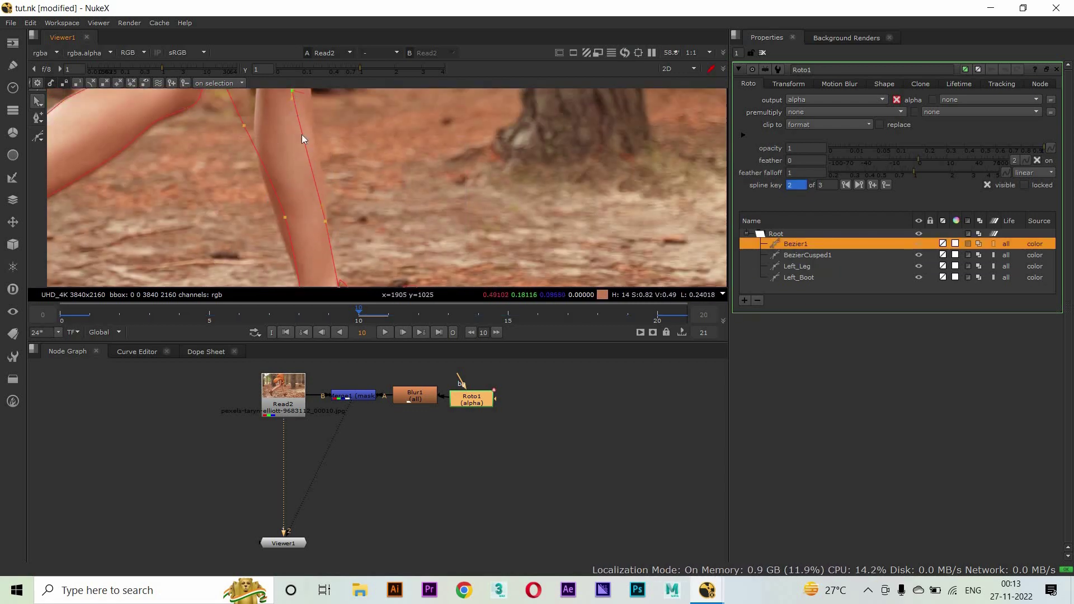
Fit the right leg shape's calf and back-of-knee points to the back edge of the leg at frame 10
{"action": "left_click_drag", "start_coordinate": [285, 217], "coordinate": [278, 216]}
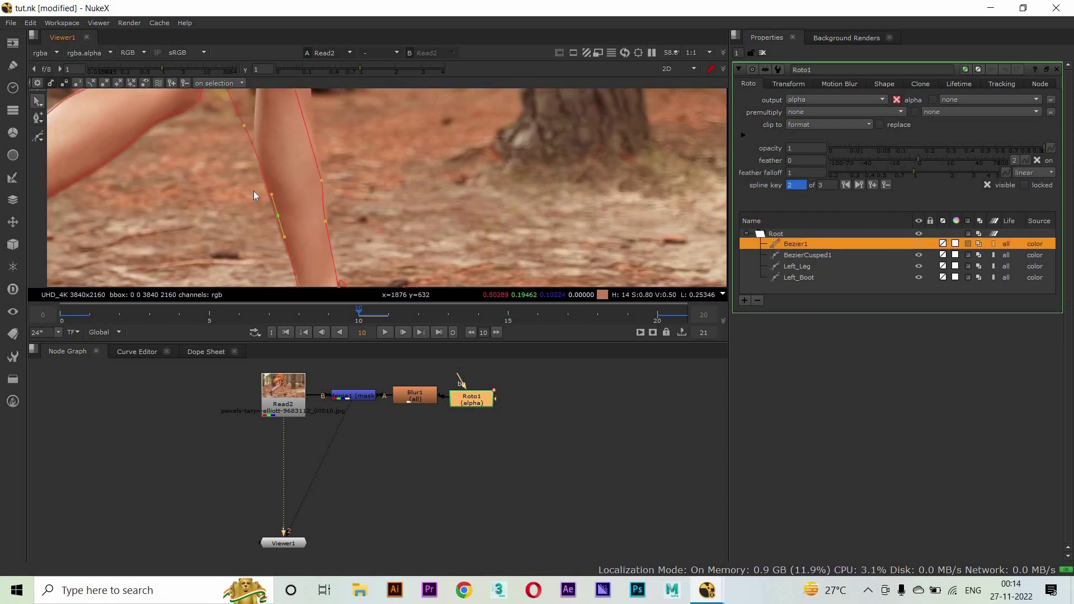
{"action": "left_click_drag", "start_coordinate": [260, 164], "coordinate": [248, 209]}
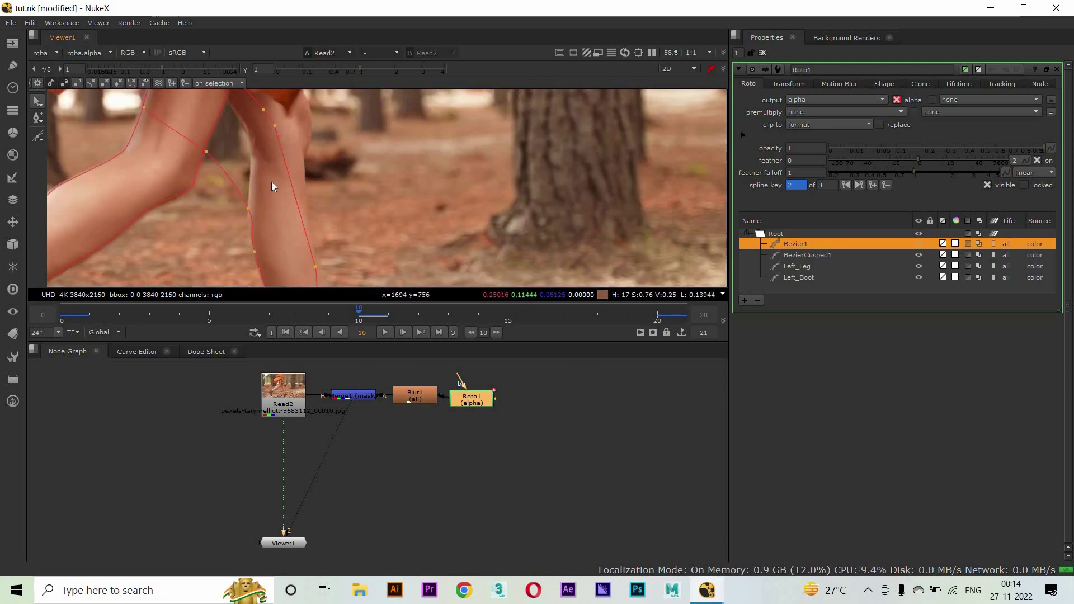
{"action": "left_click_drag", "start_coordinate": [226, 96], "coordinate": [328, 288]}
Move the right leg shape's front-of-knee and thigh points to cover the leg under the dress at frame 10
{"action": "scroll", "coordinate": [309, 137], "scroll_direction": "up", "scroll_amount": 4}
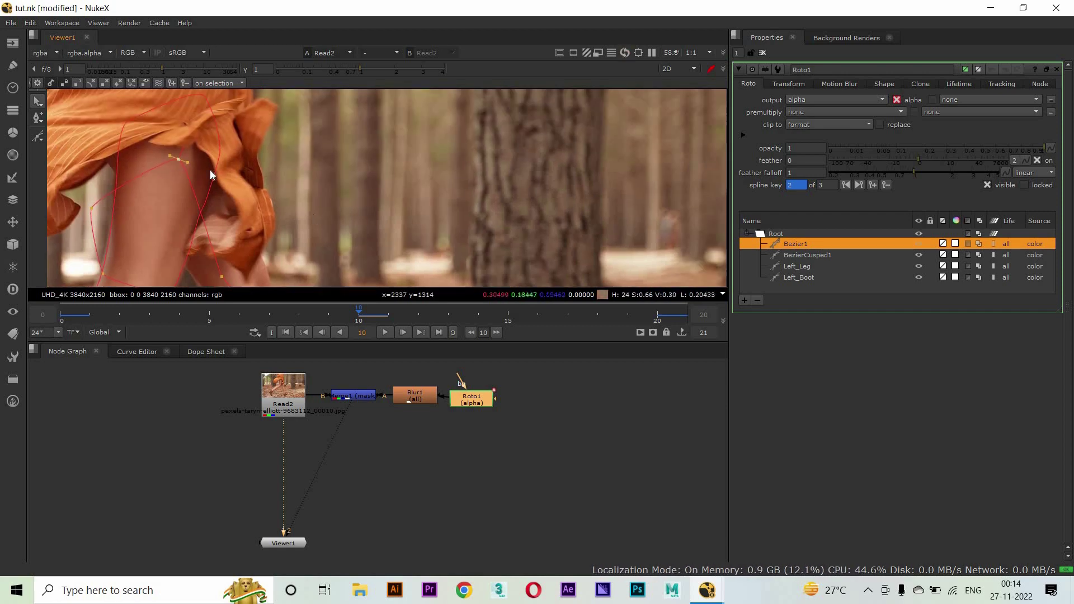
{"action": "left_click_drag", "start_coordinate": [237, 239], "coordinate": [257, 170]}
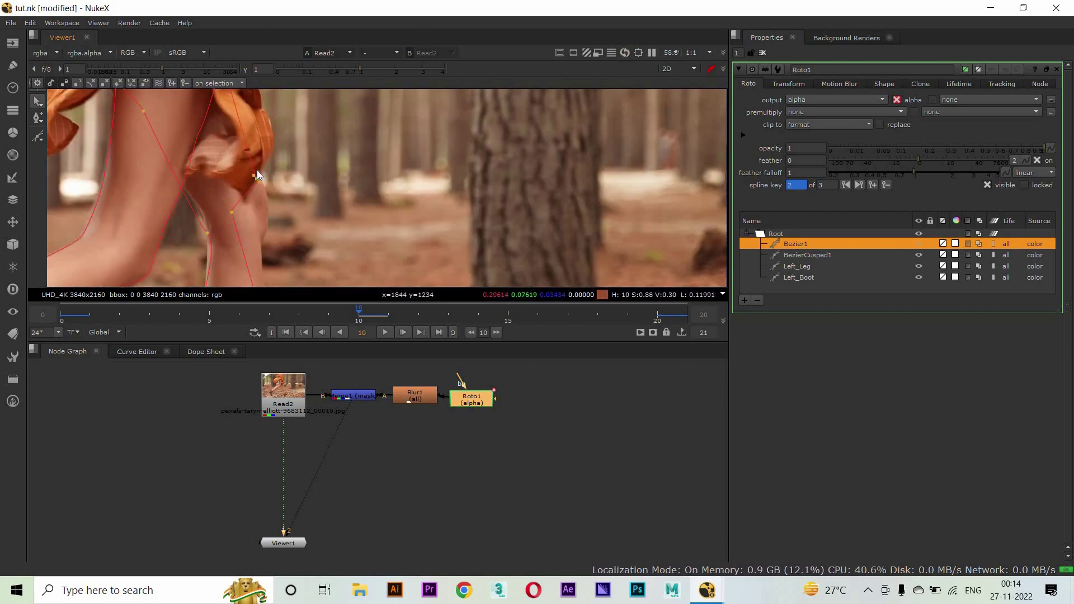
{"action": "scroll", "coordinate": [317, 185], "scroll_direction": "down", "scroll_amount": 2}
{"action": "scroll", "coordinate": [260, 195], "scroll_direction": "up", "scroll_amount": 3}
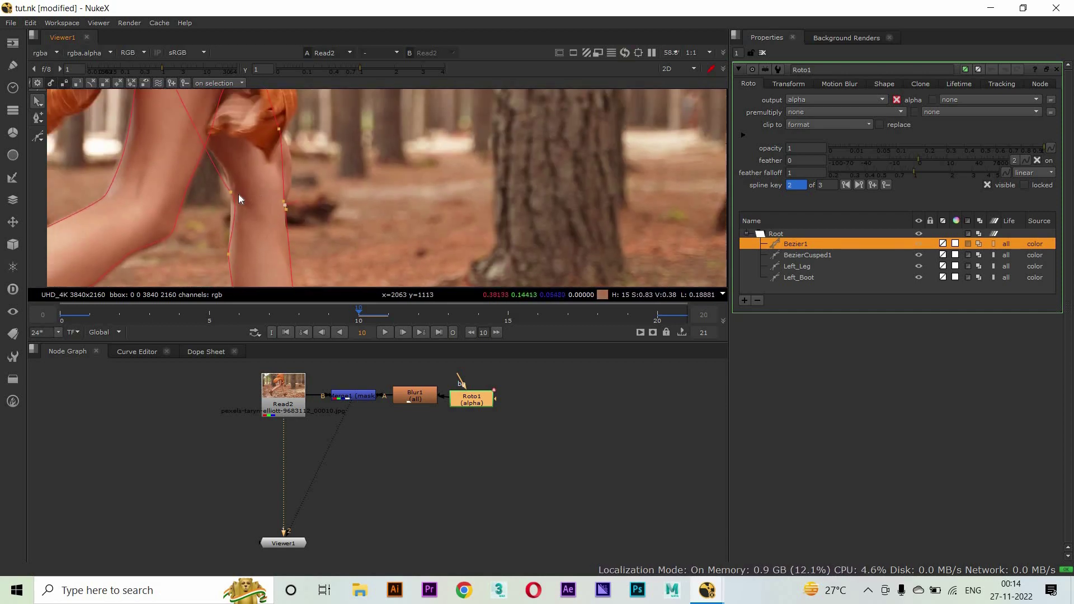
{"action": "scroll", "coordinate": [199, 149], "scroll_direction": "down", "scroll_amount": 2}
{"action": "scroll", "coordinate": [150, 137], "scroll_direction": "up", "scroll_amount": 2}
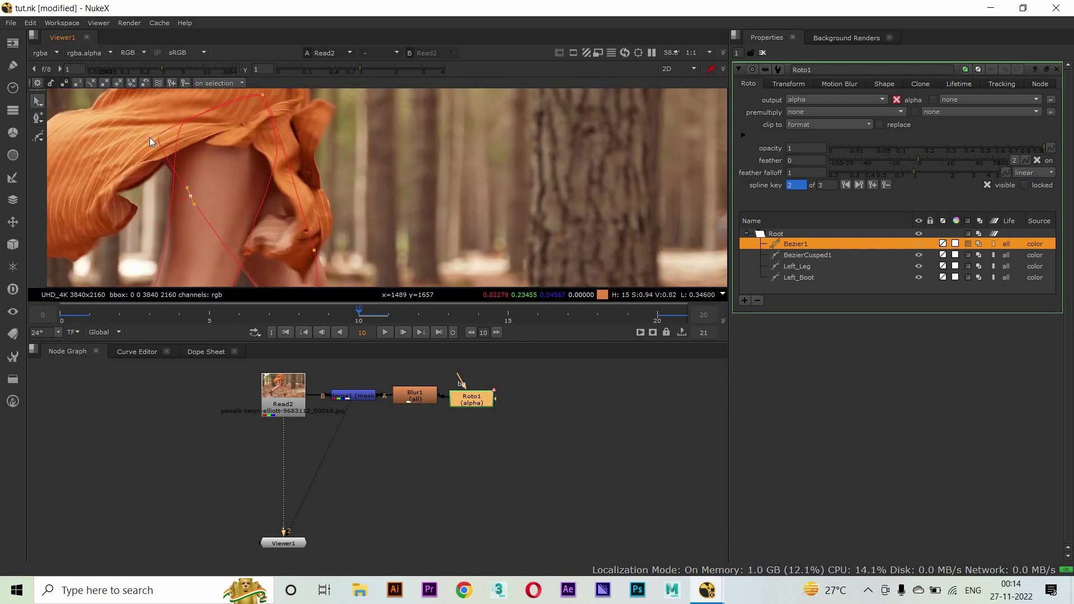
{"action": "scroll", "coordinate": [340, 245], "scroll_direction": "down", "scroll_amount": 5}
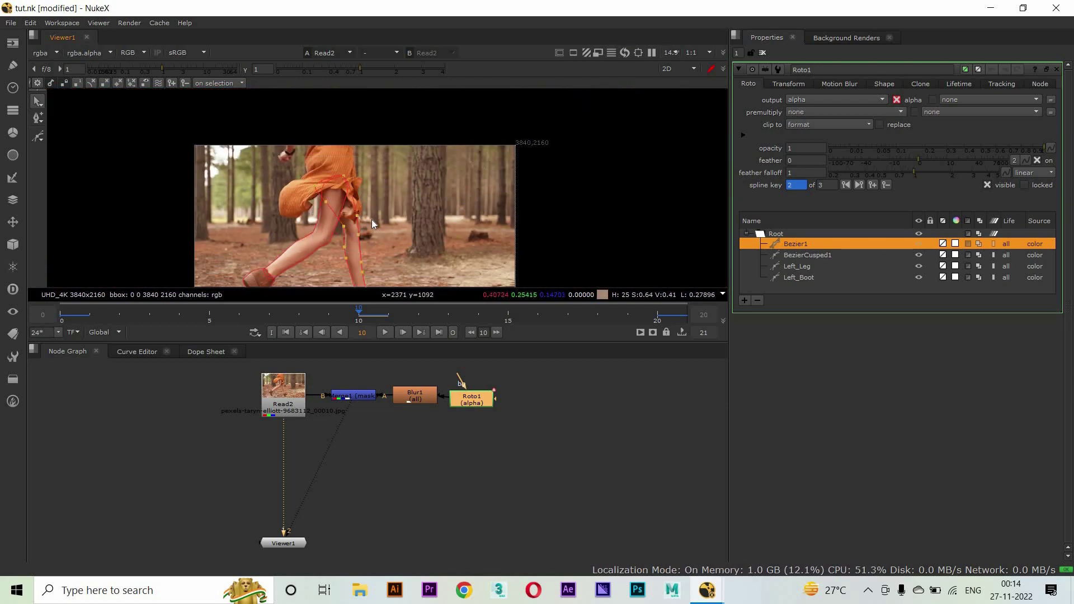
Adjust the right leg shape's front-of-knee and below-knee points to follow the kneecap curve at frame 10
{"action": "scroll", "coordinate": [298, 206], "scroll_direction": "up", "scroll_amount": 5}
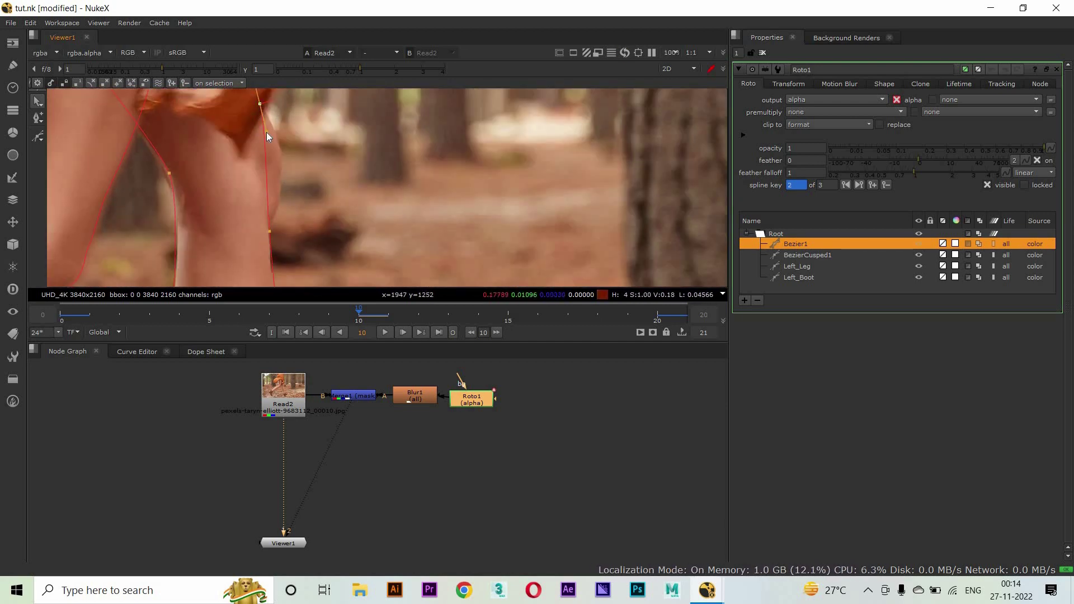
{"action": "left_click_drag", "start_coordinate": [300, 196], "coordinate": [313, 231]}
{"action": "left_click", "coordinate": [295, 200]}
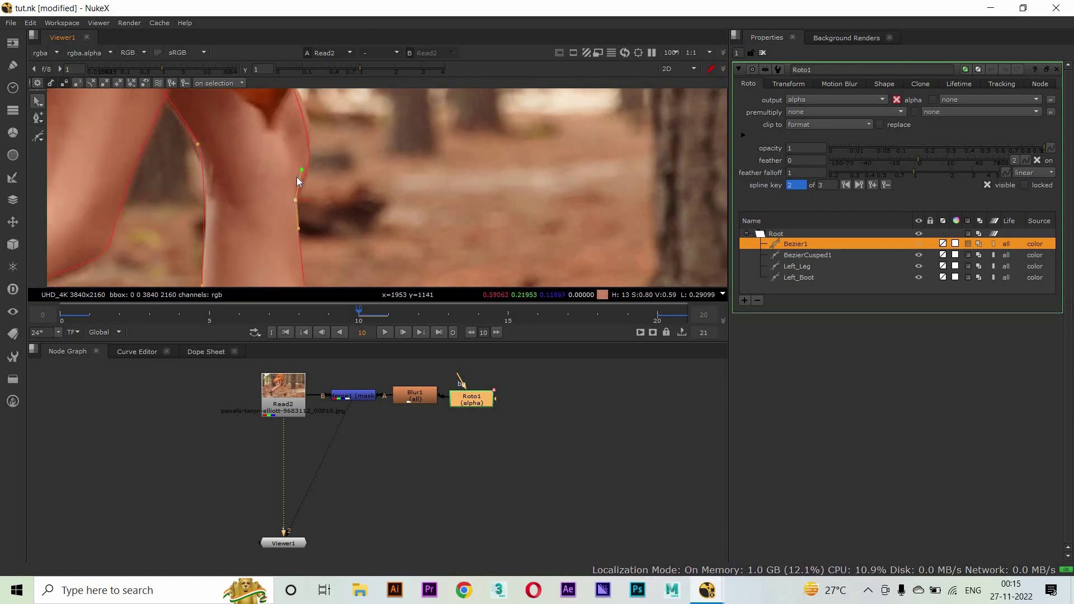
{"action": "left_click_drag", "start_coordinate": [343, 211], "coordinate": [317, 239]}
Fit the right leg shape's front shin and ankle points to the leg's edge above the boot at frame 10
{"action": "left_click_drag", "start_coordinate": [313, 185], "coordinate": [369, 278]}
{"action": "left_click_drag", "start_coordinate": [343, 169], "coordinate": [367, 236]}
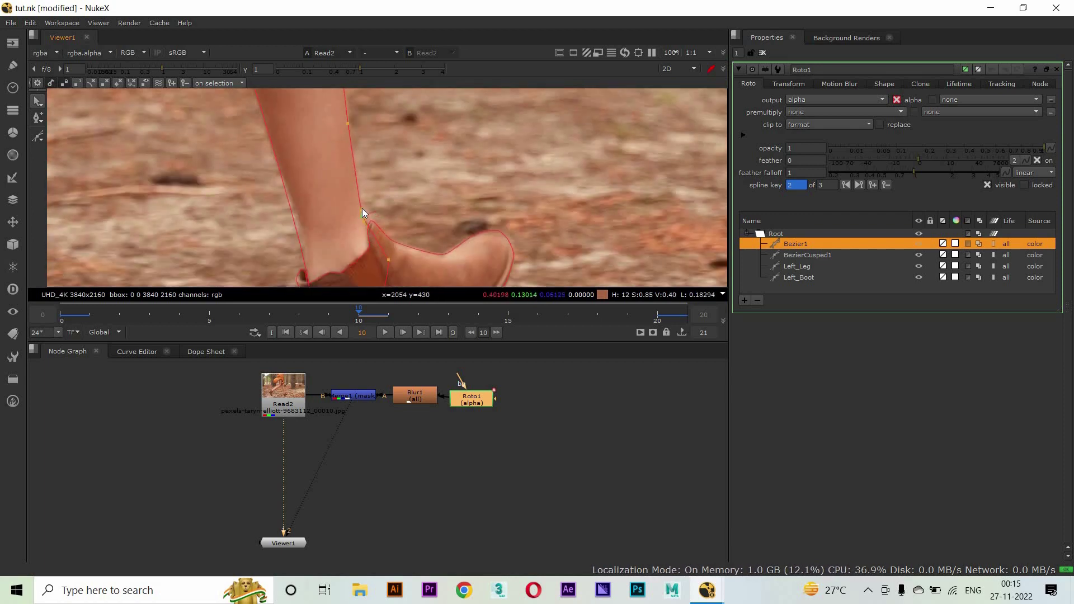
{"action": "left_click", "coordinate": [364, 211]}
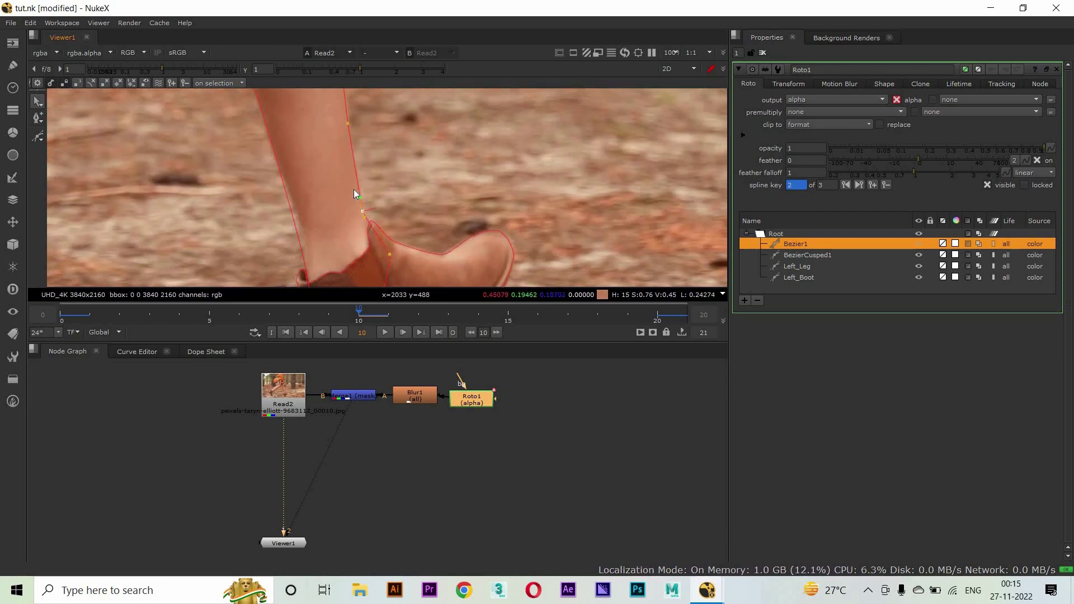
{"action": "left_click_drag", "start_coordinate": [332, 237], "coordinate": [292, 183]}
{"action": "left_click", "coordinate": [295, 274]}
Adjust the right leg shape's lower end points inside the boot to cover the ankle at frame 10
{"action": "left_click_drag", "start_coordinate": [353, 247], "coordinate": [380, 160]}
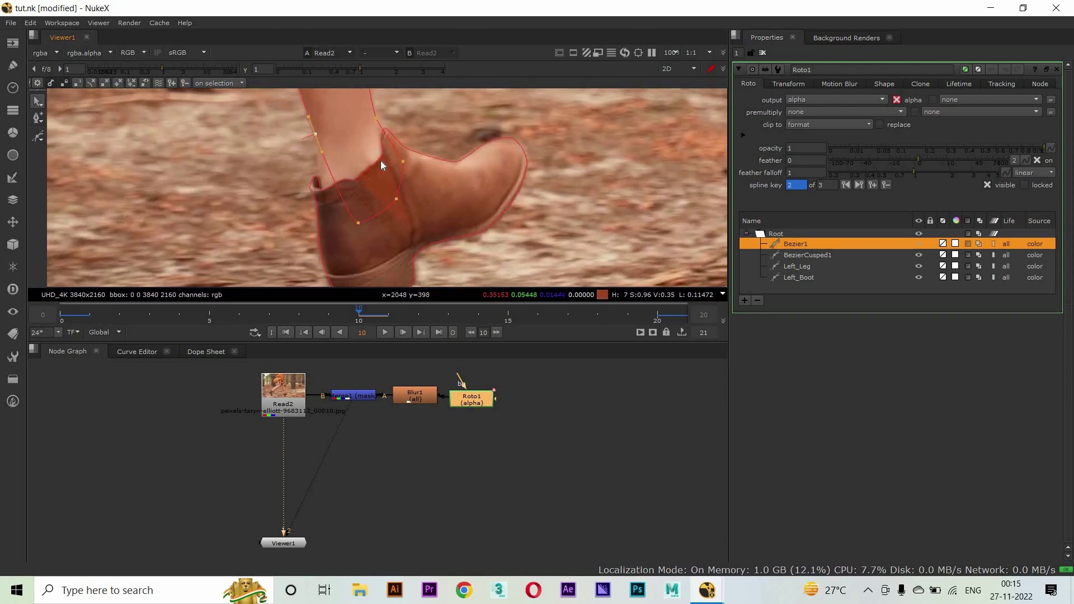
{"action": "left_click_drag", "start_coordinate": [358, 222], "coordinate": [328, 219]}
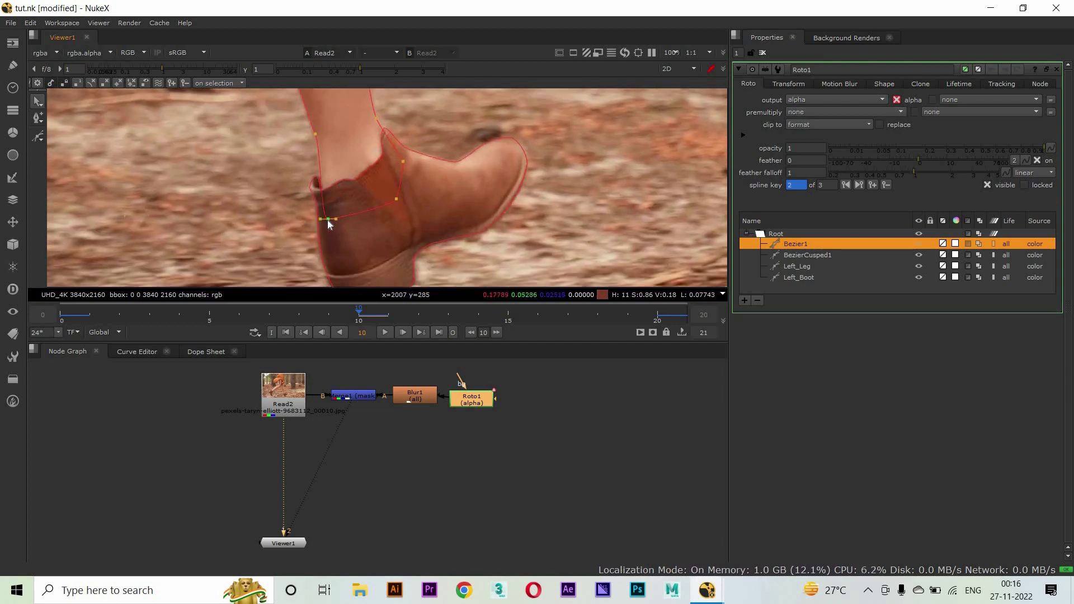
{"action": "left_click_drag", "start_coordinate": [396, 199], "coordinate": [384, 199]}
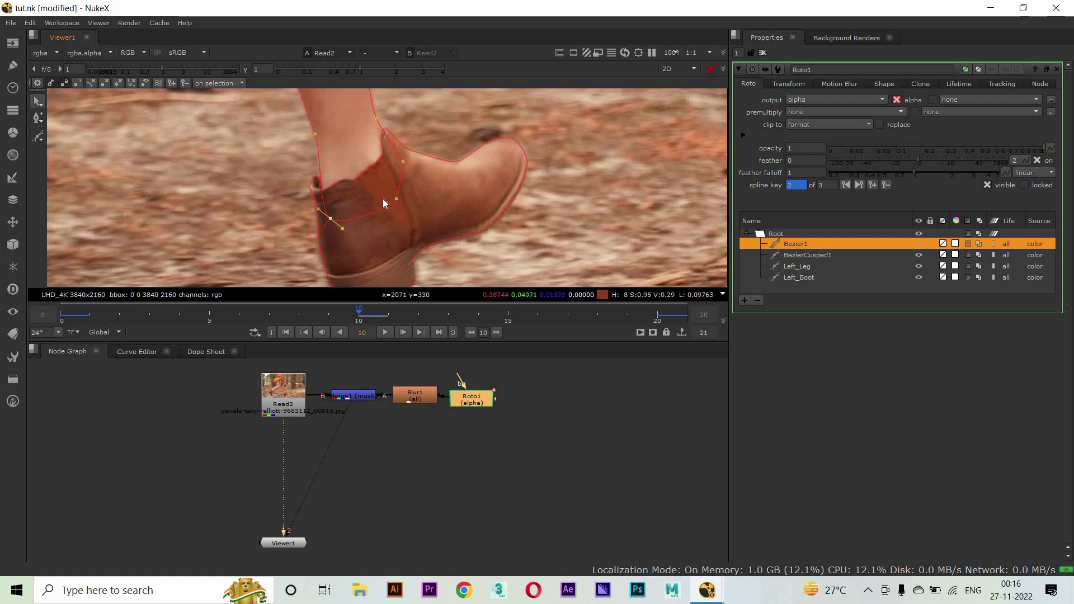
{"action": "left_click", "coordinate": [401, 162]}
{"action": "left_click_drag", "start_coordinate": [401, 163], "coordinate": [335, 231]}
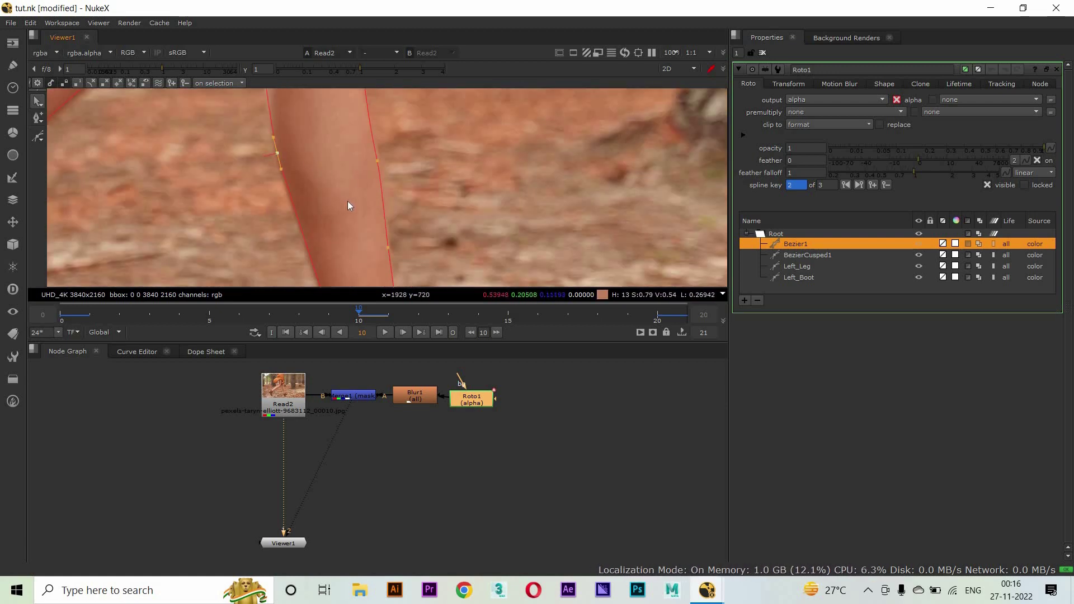
Inspect the right leg shape's outline against the leg from the boot up to the dress at frame 10
{"action": "left_click_drag", "start_coordinate": [321, 230], "coordinate": [293, 183]}
{"action": "scroll", "coordinate": [294, 182], "scroll_direction": "down", "scroll_amount": 2}
{"action": "left_click_drag", "start_coordinate": [363, 220], "coordinate": [381, 196]}
{"action": "scroll", "coordinate": [374, 220], "scroll_direction": "down", "scroll_amount": 2}
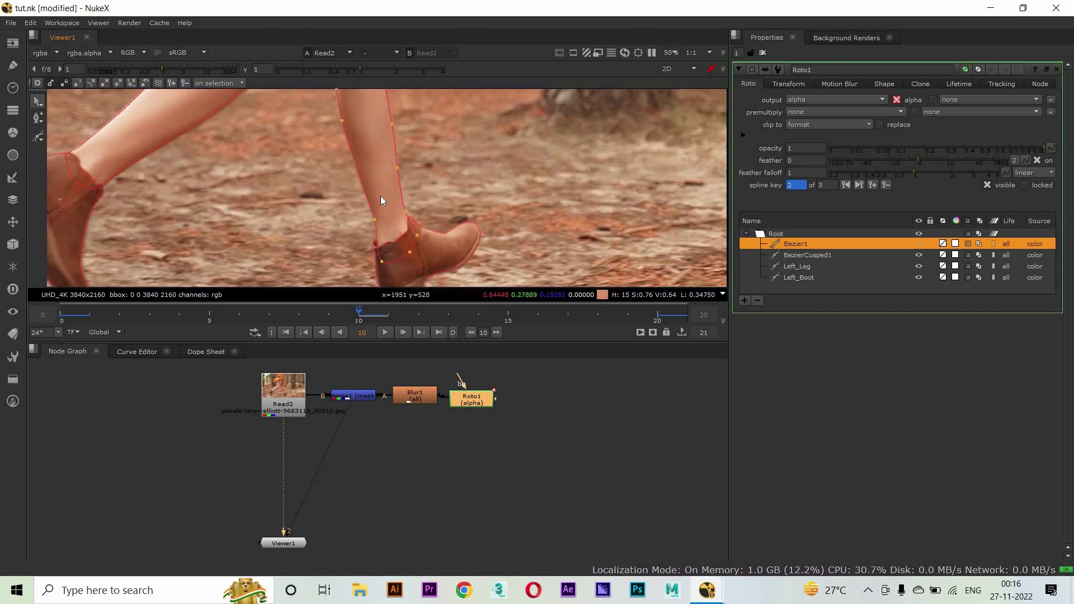
{"action": "scroll", "coordinate": [380, 196], "scroll_direction": "down", "scroll_amount": 2}
{"action": "left_click_drag", "start_coordinate": [380, 185], "coordinate": [345, 229]}
{"action": "scroll", "coordinate": [338, 213], "scroll_direction": "up", "scroll_amount": 5}
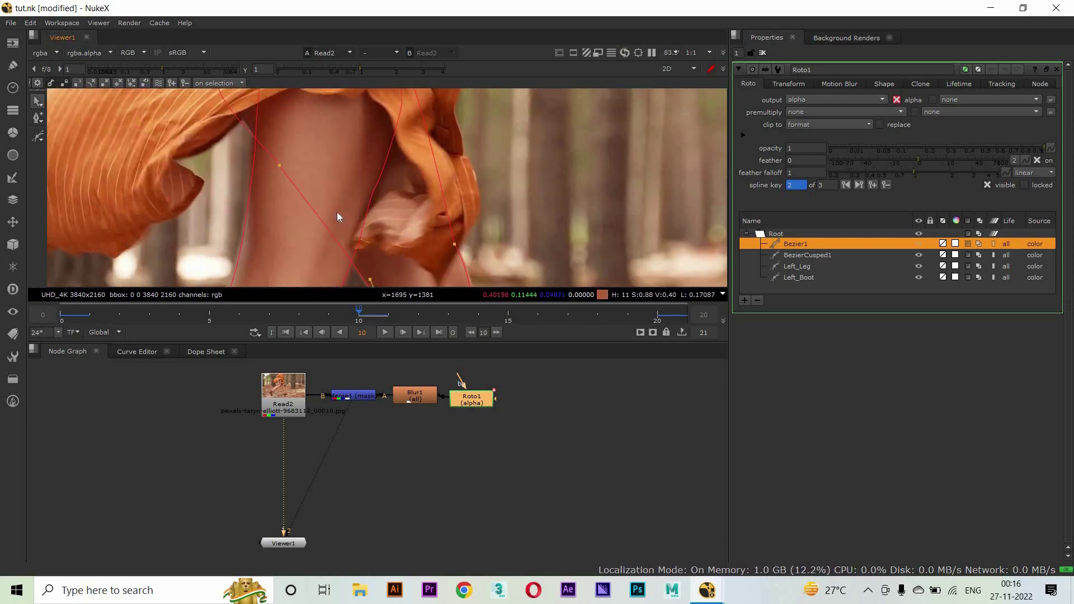
{"action": "left_click_drag", "start_coordinate": [315, 216], "coordinate": [314, 255]}
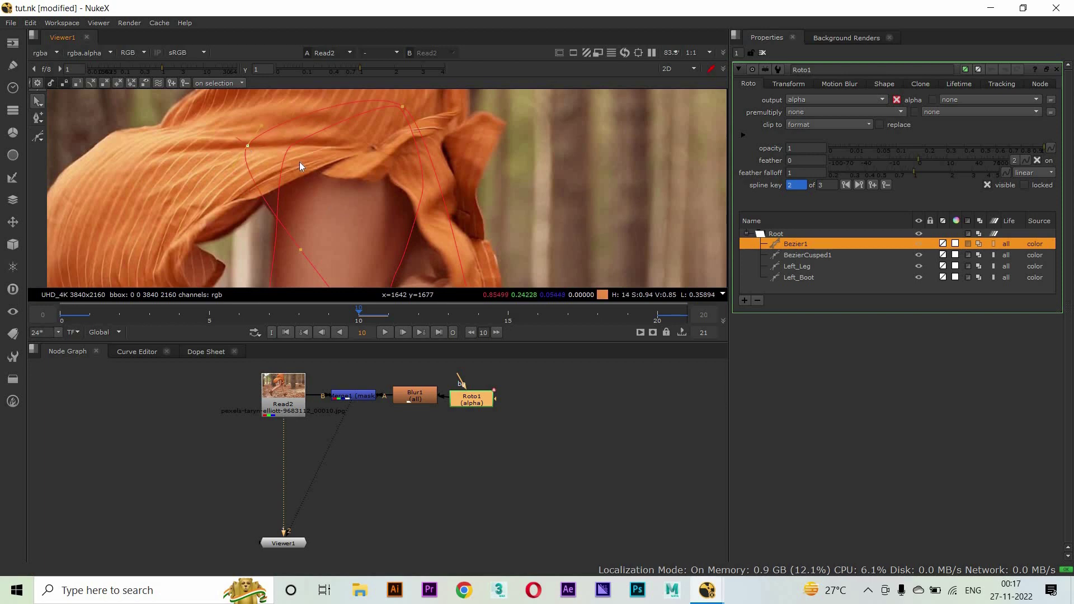
{"action": "left_click_drag", "start_coordinate": [321, 167], "coordinate": [287, 86]}
{"action": "scroll", "coordinate": [490, 193], "scroll_direction": "down", "scroll_amount": 2}
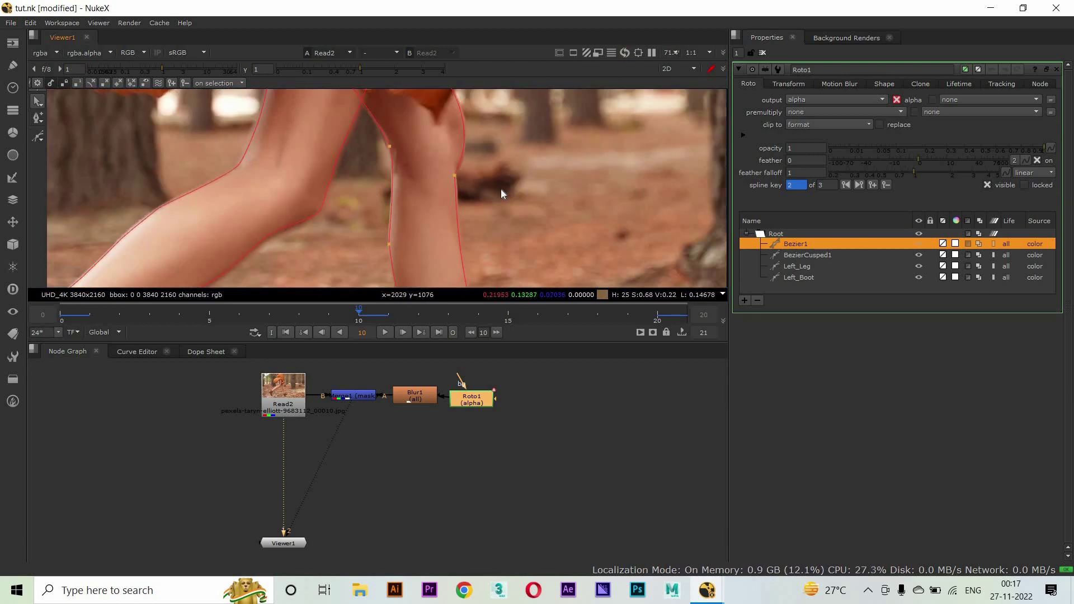
{"action": "scroll", "coordinate": [496, 209], "scroll_direction": "down", "scroll_amount": 2}
{"action": "left_click_drag", "start_coordinate": [496, 209], "coordinate": [492, 168]}
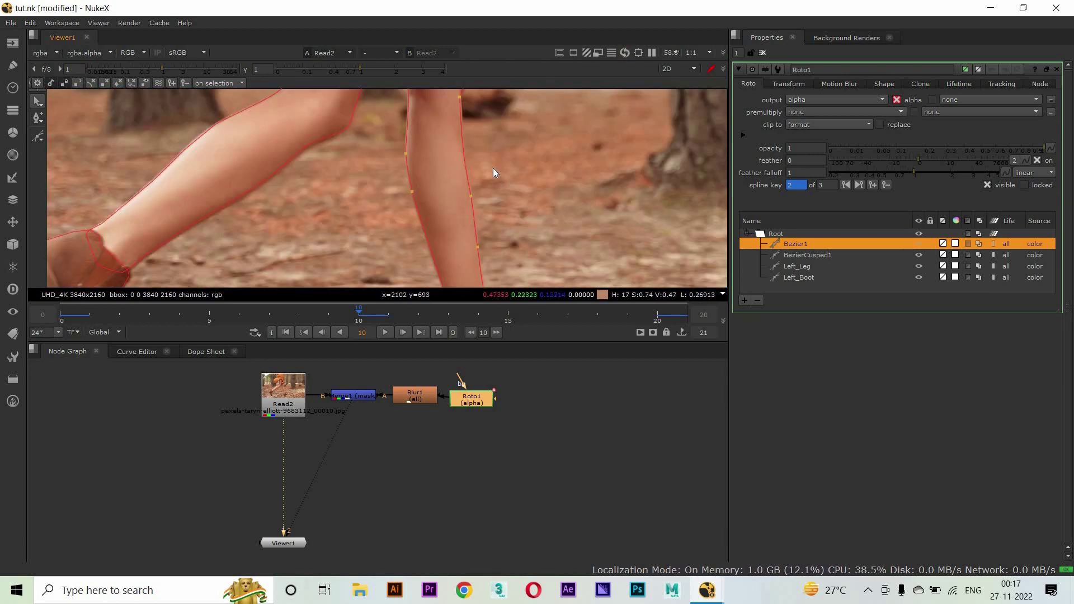
{"action": "scroll", "coordinate": [447, 205], "scroll_direction": "up", "scroll_amount": 3}
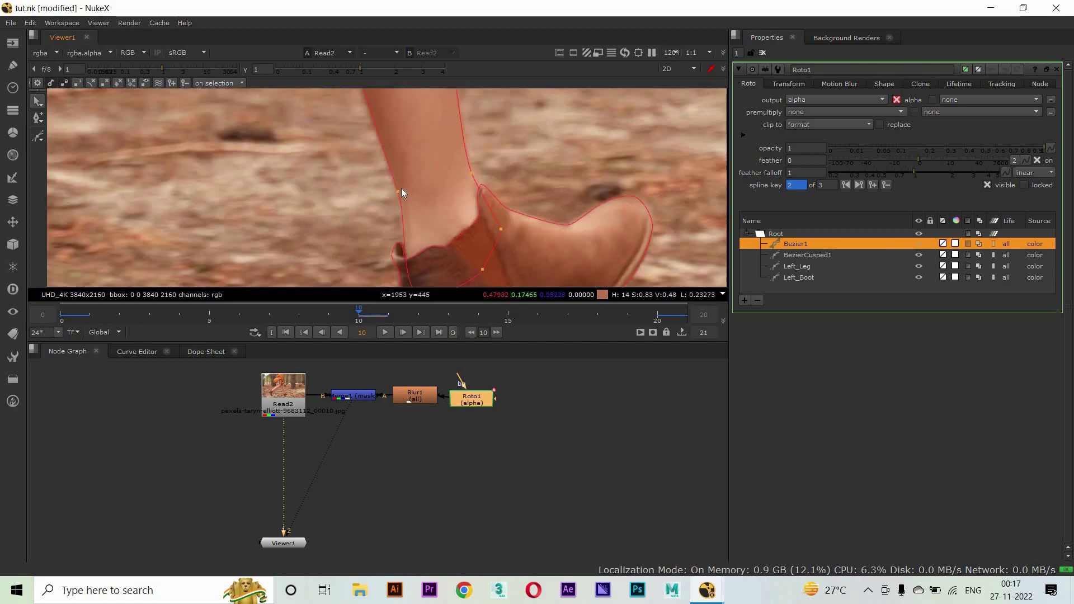
{"action": "scroll", "coordinate": [436, 207], "scroll_direction": "down", "scroll_amount": 1}
At frame 5, transform the whole right leg shape so it lines up with the leg and boot
{"action": "left_click", "coordinate": [213, 316]}
{"action": "scroll", "coordinate": [441, 260], "scroll_direction": "down", "scroll_amount": 5}
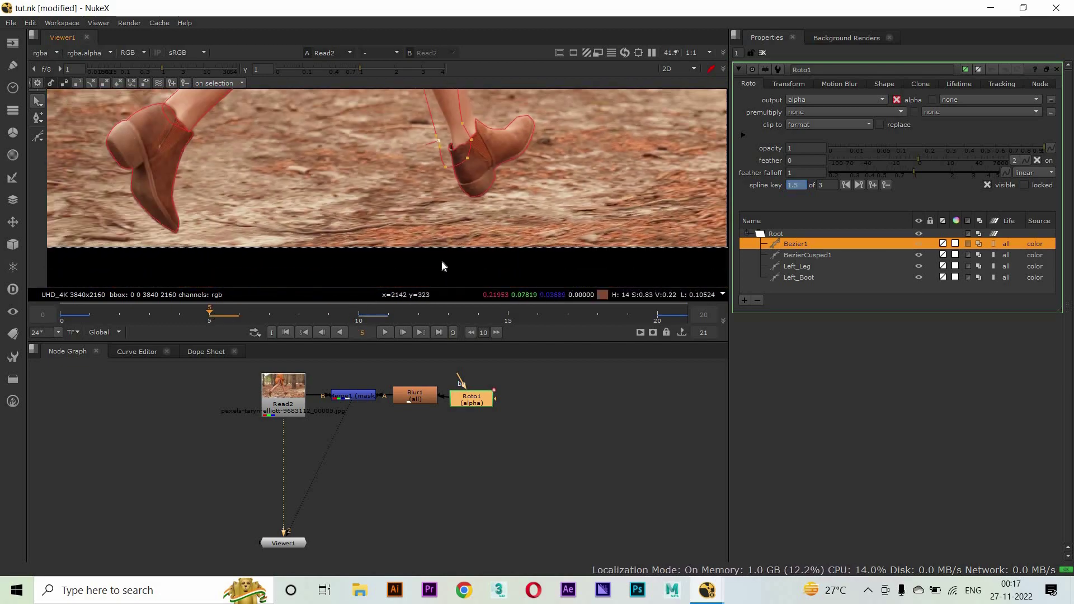
{"action": "scroll", "coordinate": [434, 254], "scroll_direction": "up", "scroll_amount": 2}
{"action": "scroll", "coordinate": [434, 254], "scroll_direction": "up", "scroll_amount": 2}
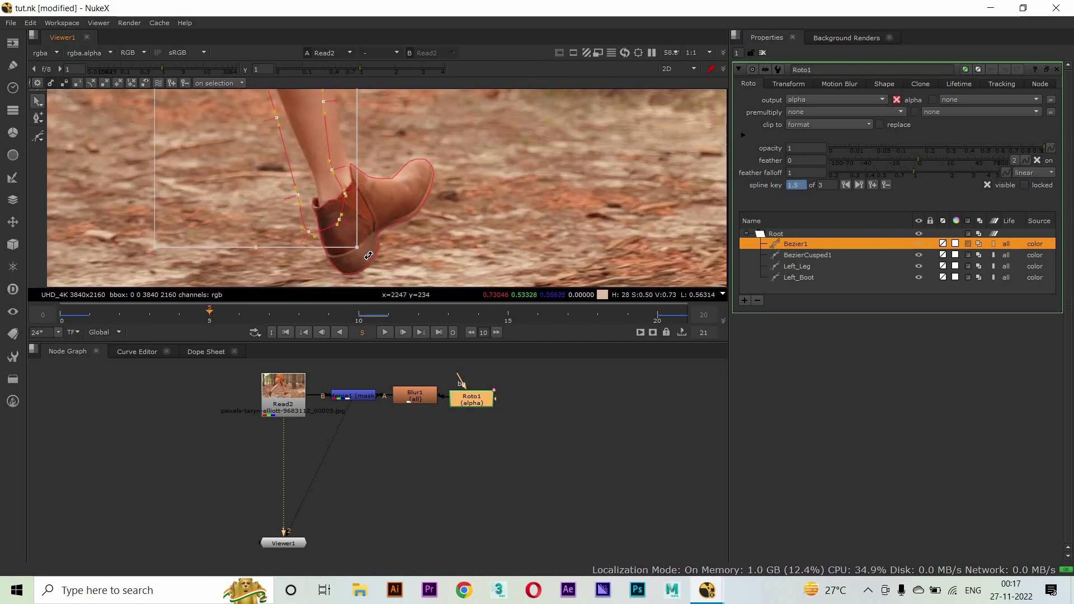
{"action": "left_click_drag", "start_coordinate": [392, 246], "coordinate": [461, 195]}
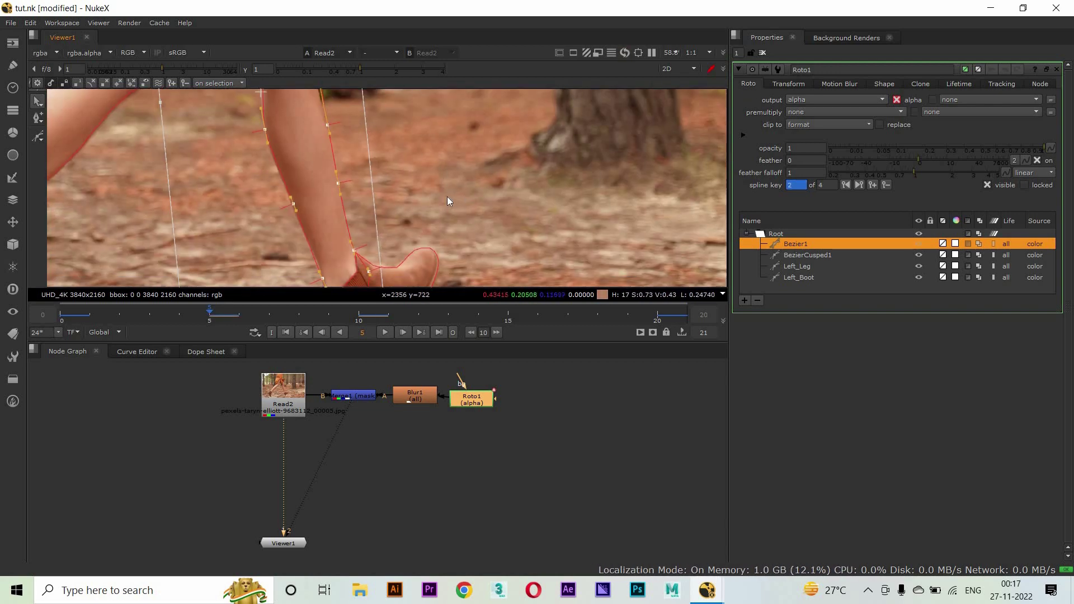
Fit the right leg shape's calf and back-of-ankle points to the leg and boot at frame 5
{"action": "left_click_drag", "start_coordinate": [402, 201], "coordinate": [357, 222]}
{"action": "left_click_drag", "start_coordinate": [293, 164], "coordinate": [268, 173]}
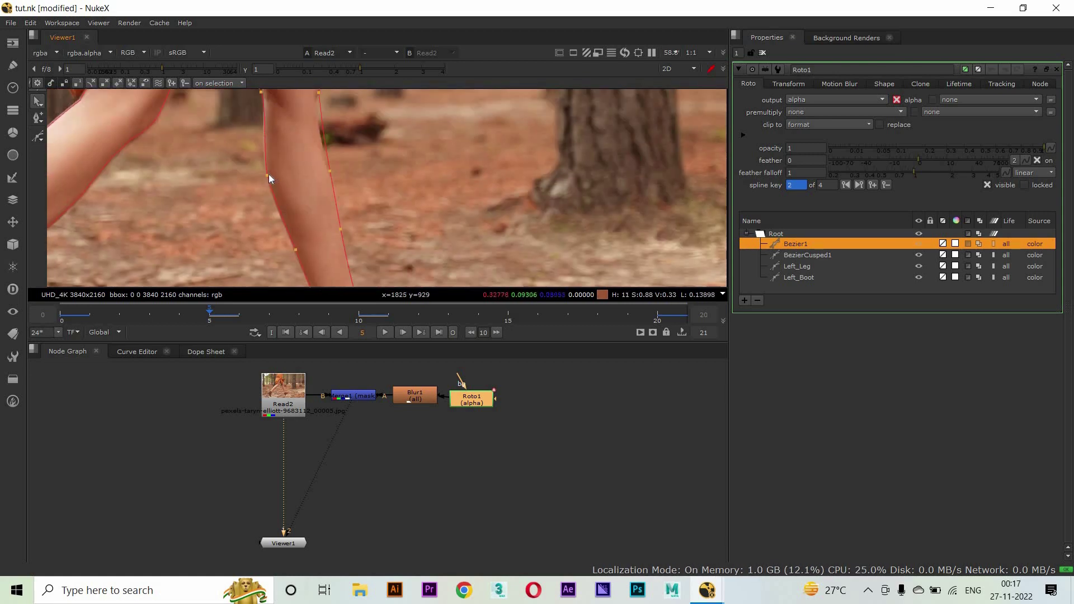
{"action": "left_click_drag", "start_coordinate": [314, 250], "coordinate": [299, 197]}
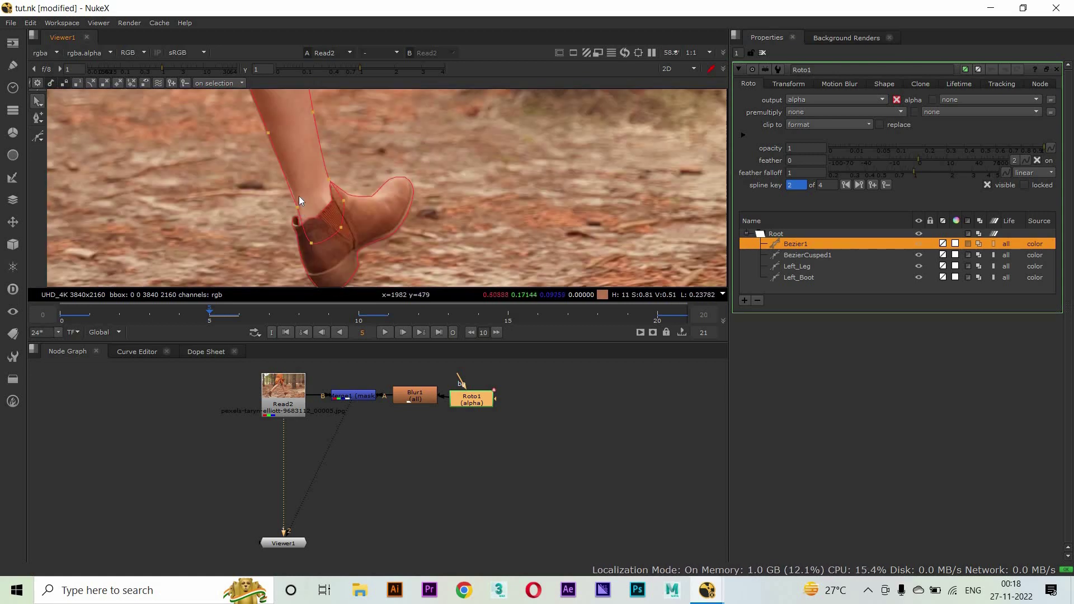
{"action": "left_click", "coordinate": [305, 247]}
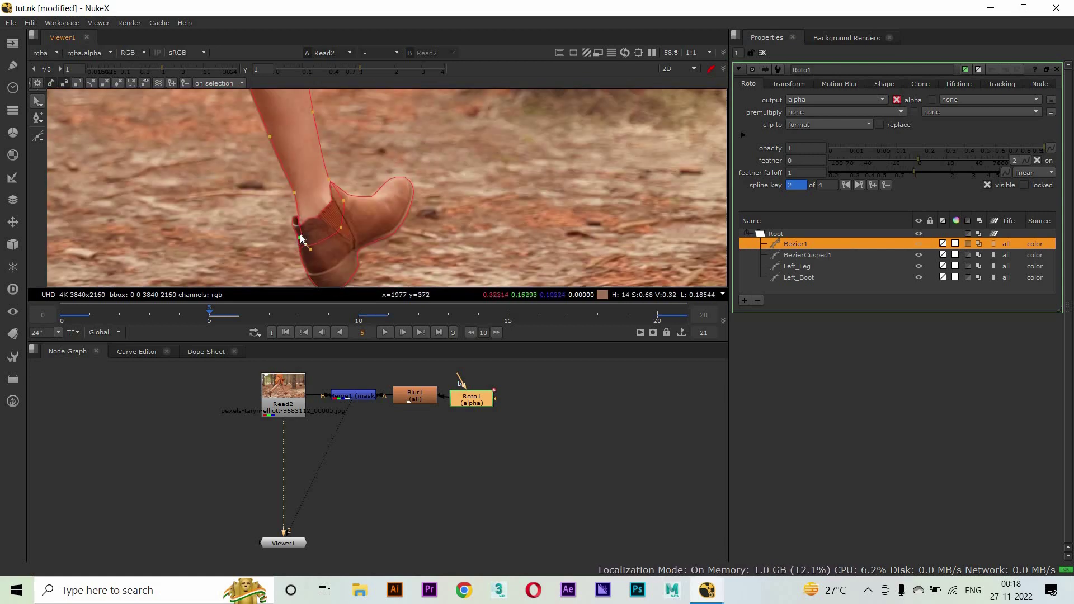
Fit the right leg shape's shin and front-of-knee points to the leg's front edge at frame 5
{"action": "scroll", "coordinate": [335, 232], "scroll_direction": "up", "scroll_amount": 4}
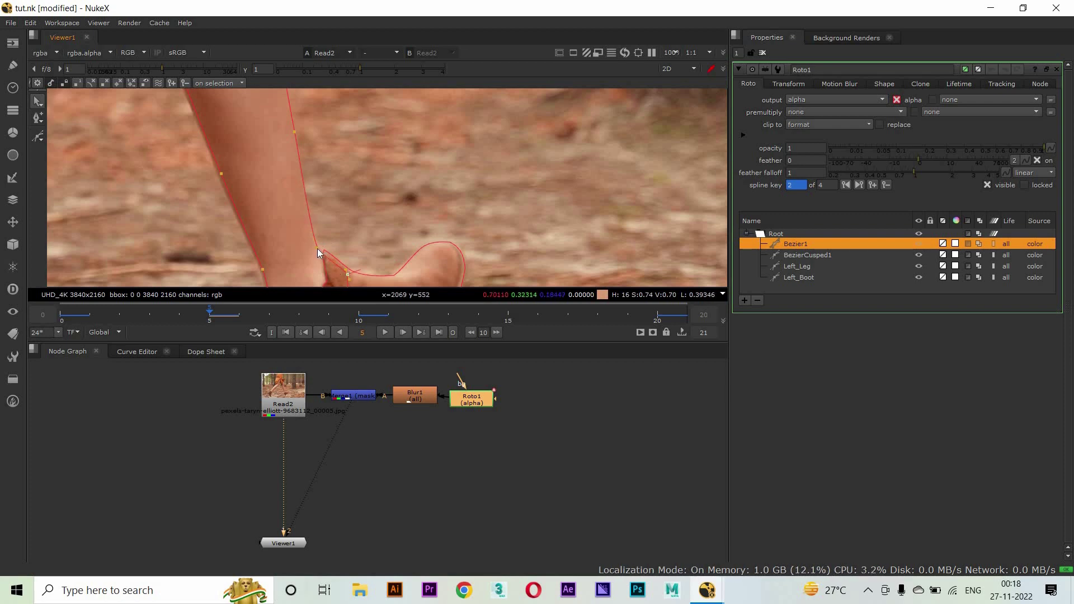
{"action": "left_click_drag", "start_coordinate": [315, 230], "coordinate": [311, 349]}
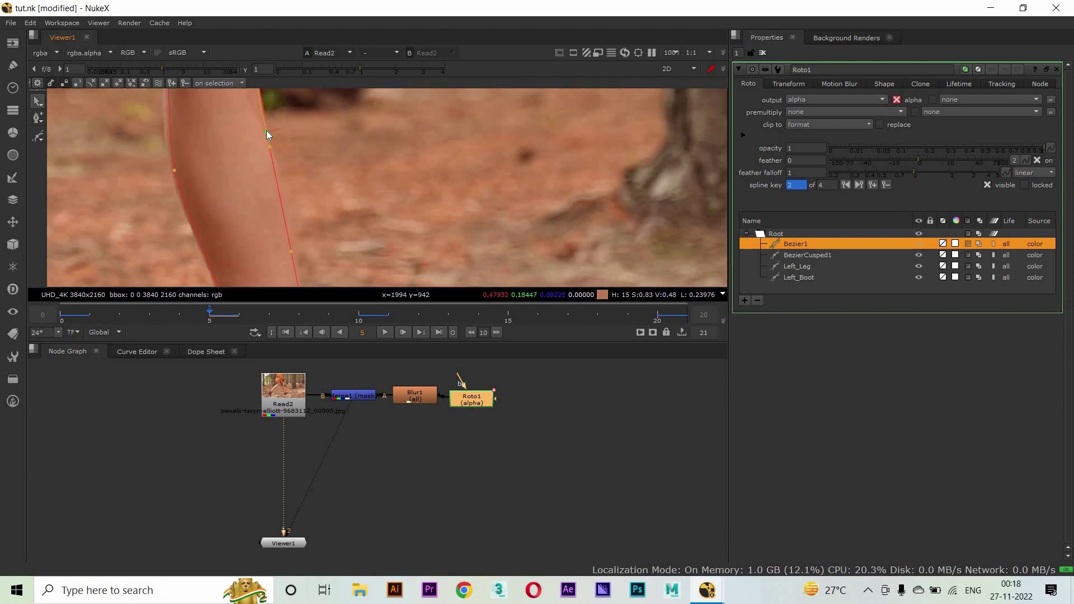
{"action": "scroll", "coordinate": [330, 161], "scroll_direction": "down", "scroll_amount": 1}
{"action": "left_click_drag", "start_coordinate": [331, 160], "coordinate": [294, 213]}
{"action": "scroll", "coordinate": [294, 212], "scroll_direction": "up", "scroll_amount": 1}
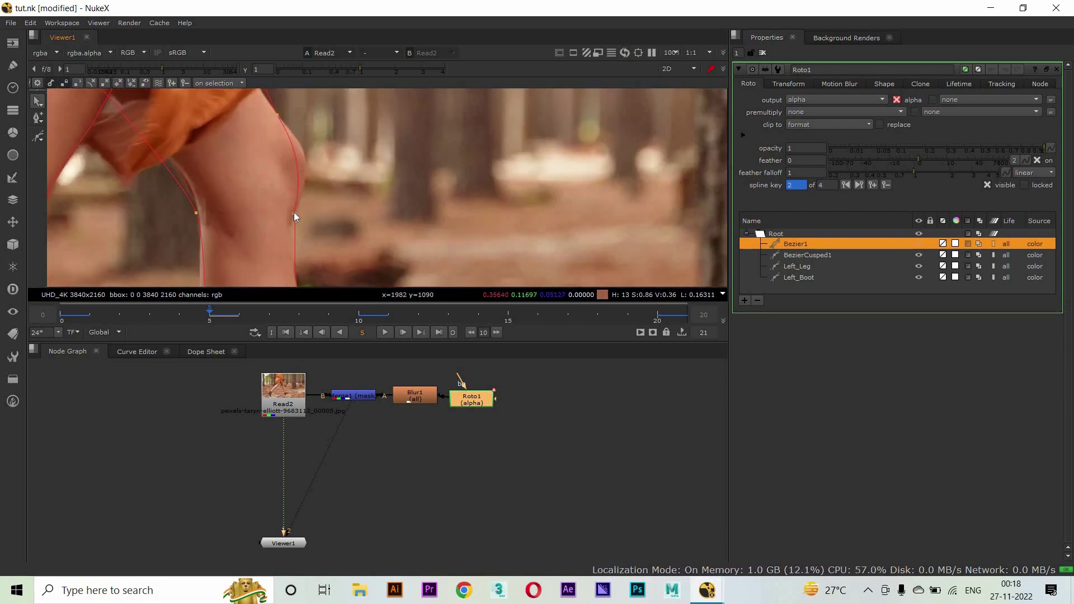
{"action": "mouse_move", "coordinate": [278, 116]}
{"action": "left_mouse_down"}
{"action": "mouse_move", "coordinate": [289, 134]}
{"action": "mouse_move", "coordinate": [281, 122]}
{"action": "left_mouse_up"}
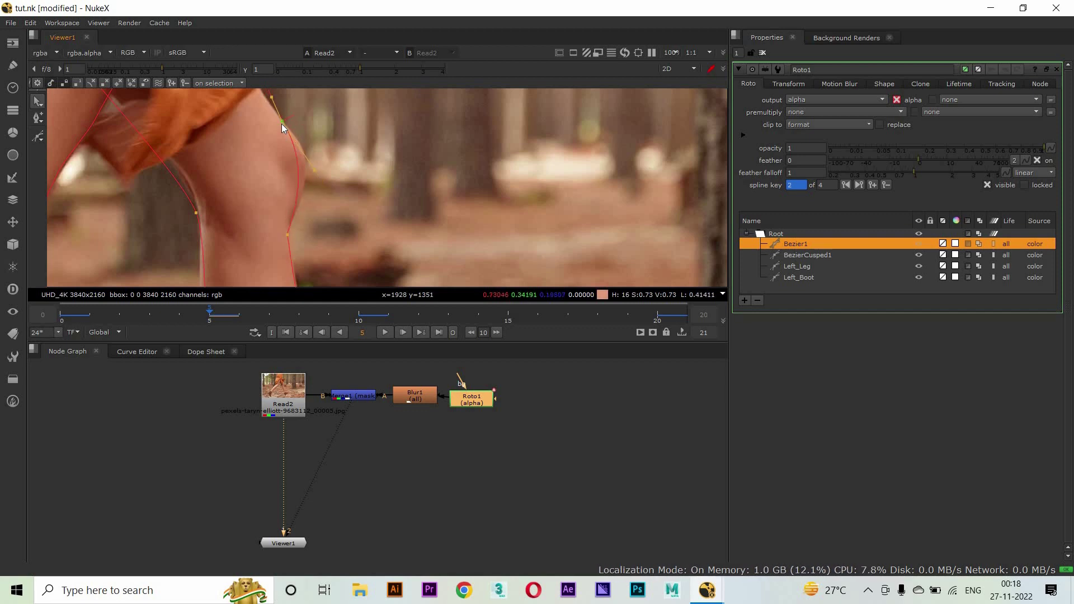
{"action": "left_click", "coordinate": [288, 235]}
{"action": "left_click_drag", "start_coordinate": [271, 180], "coordinate": [257, 246]}
{"action": "left_click", "coordinate": [275, 183]}
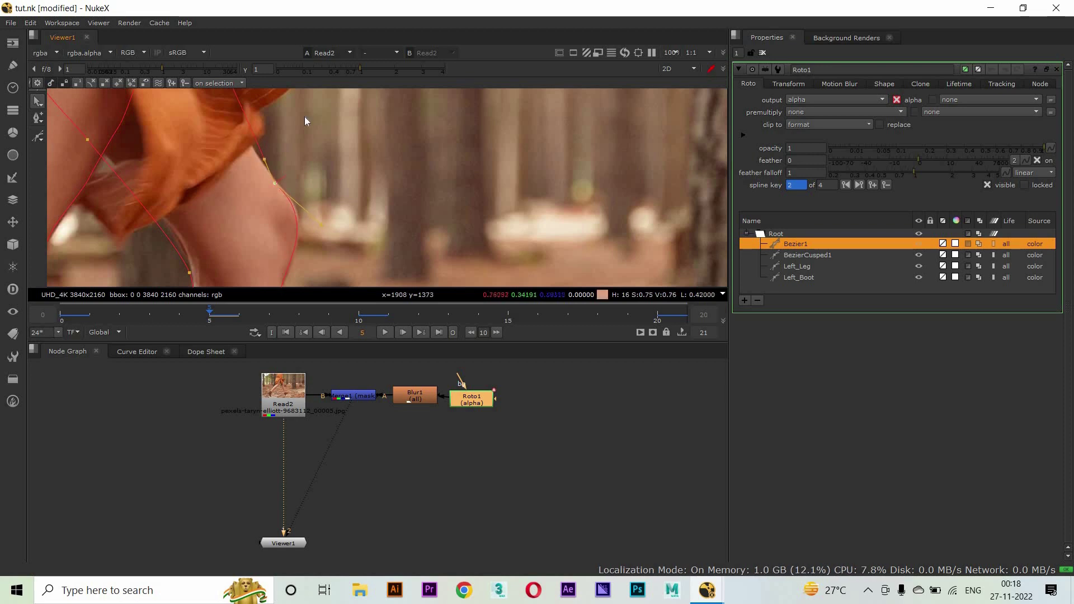
Adjust the right leg shape's calf and back-of-knee points to follow the leg's back edge at frame 5
{"action": "scroll", "coordinate": [254, 134], "scroll_direction": "down", "scroll_amount": 4}
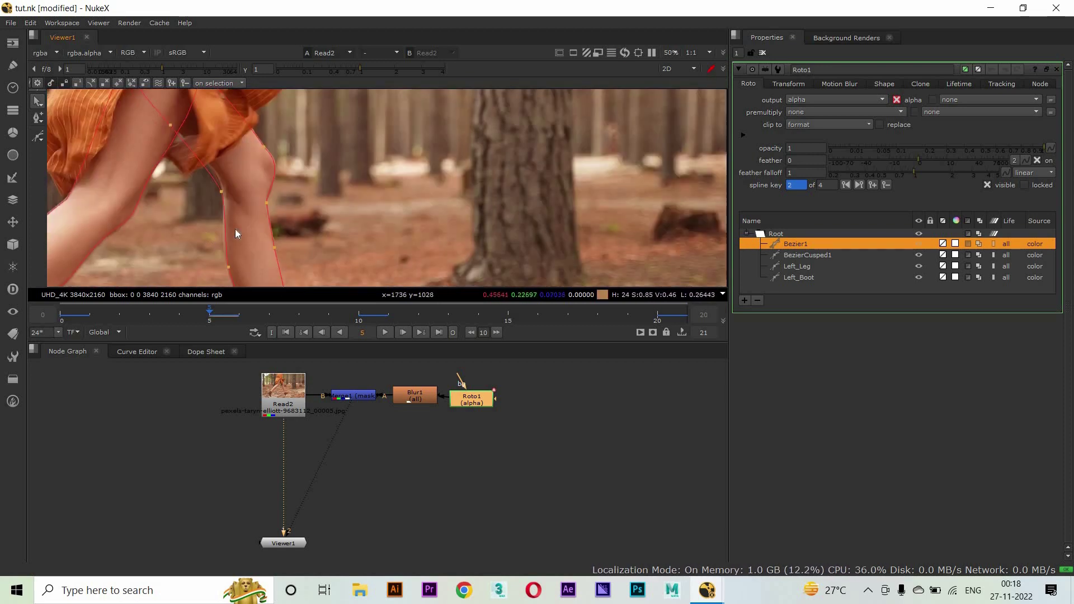
{"action": "scroll", "coordinate": [234, 230], "scroll_direction": "up", "scroll_amount": 4}
{"action": "scroll", "coordinate": [283, 214], "scroll_direction": "up", "scroll_amount": 1}
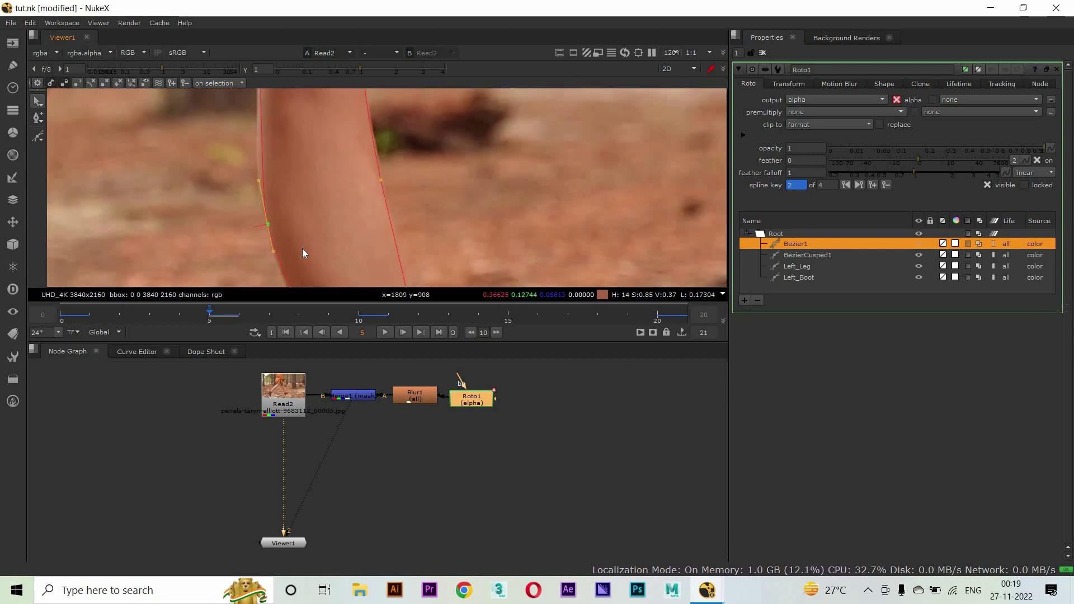
{"action": "scroll", "coordinate": [317, 206], "scroll_direction": "down", "scroll_amount": 2}
{"action": "scroll", "coordinate": [254, 159], "scroll_direction": "up", "scroll_amount": 2}
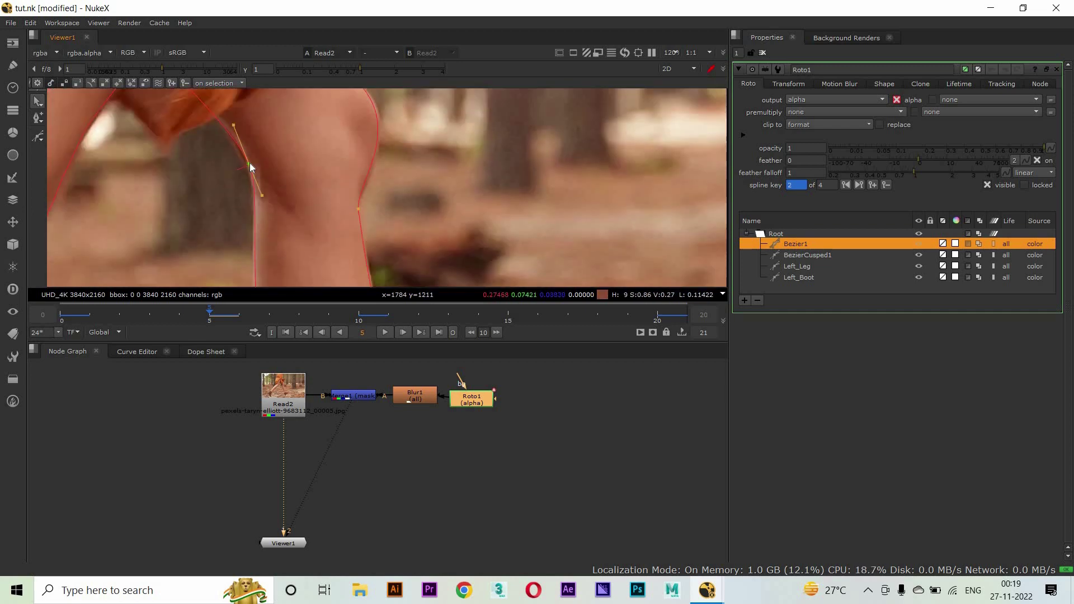
{"action": "scroll", "coordinate": [250, 163], "scroll_direction": "down", "scroll_amount": 4}
{"action": "scroll", "coordinate": [311, 175], "scroll_direction": "down", "scroll_amount": 6}
{"action": "scroll", "coordinate": [329, 208], "scroll_direction": "up", "scroll_amount": 1}
At frame 15, transform the whole right leg shape so it lines up with the leg and boot
{"action": "key", "text": "shift+Right"}
{"action": "scroll", "coordinate": [378, 208], "scroll_direction": "down", "scroll_amount": 3}
{"action": "scroll", "coordinate": [394, 231], "scroll_direction": "up", "scroll_amount": 4}
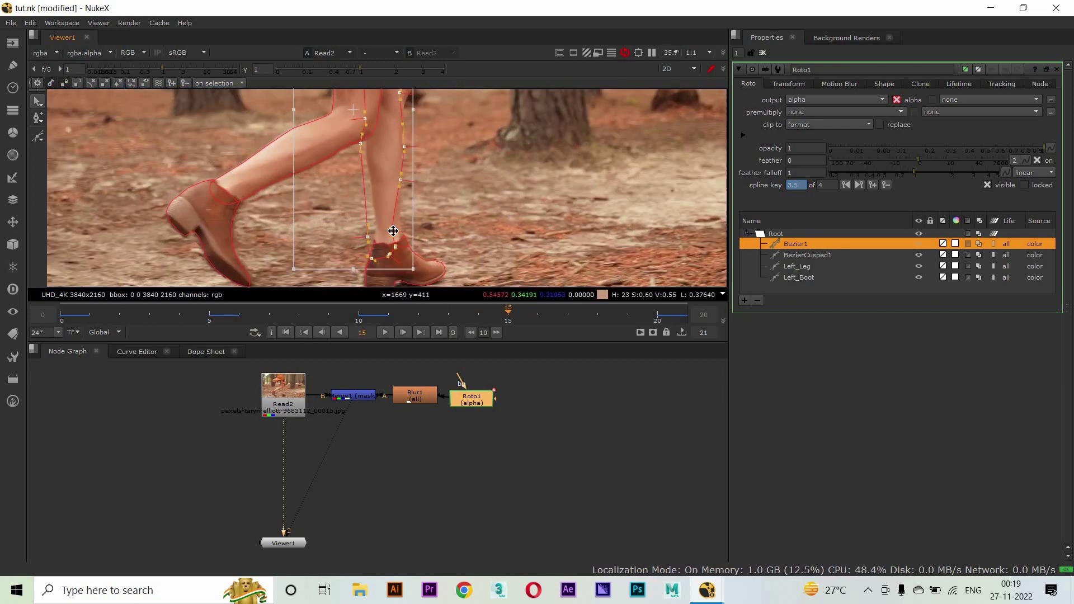
{"action": "scroll", "coordinate": [393, 231], "scroll_direction": "up", "scroll_amount": 1}
{"action": "left_click", "coordinate": [867, 590]}
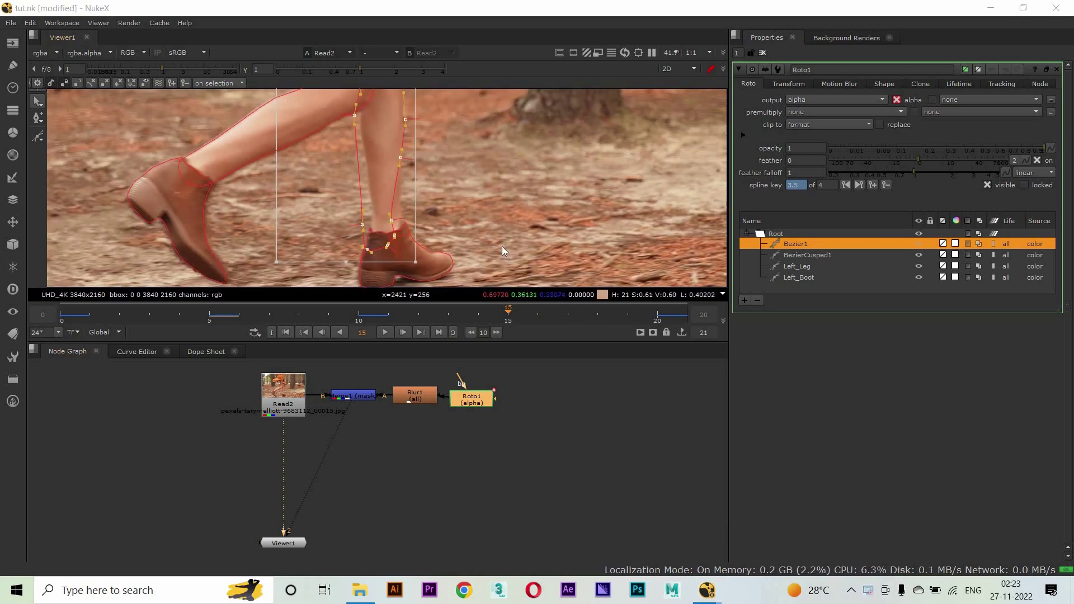
{"action": "scroll", "coordinate": [502, 246], "scroll_direction": "up", "scroll_amount": 3}
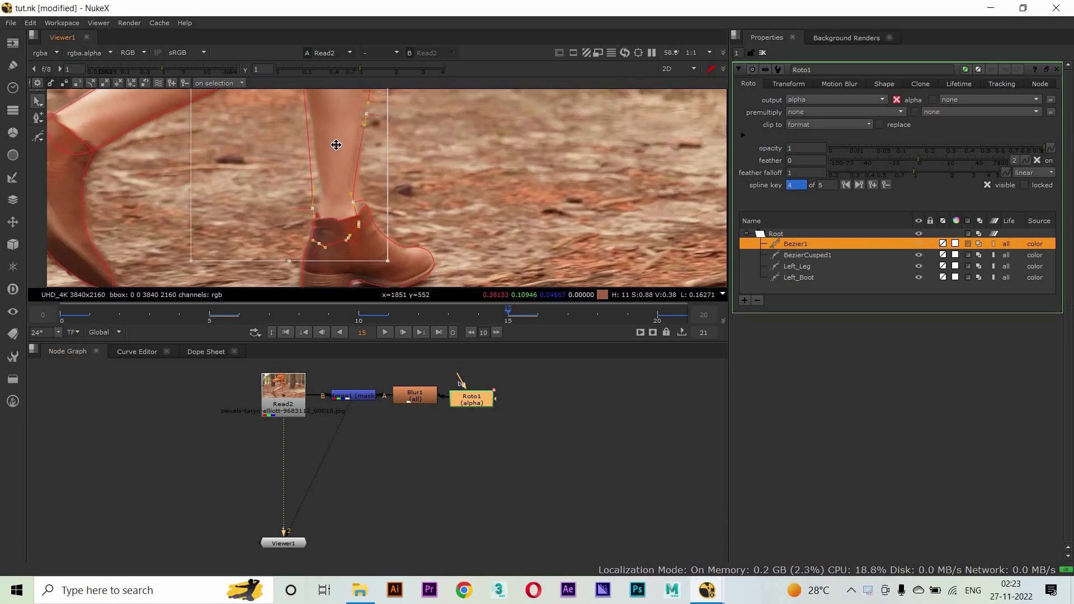
{"action": "left_click_drag", "start_coordinate": [458, 137], "coordinate": [441, 229]}
Fit the right leg shape's back-of-ankle point and lower end points to the ankle and boot at frame 15
{"action": "scroll", "coordinate": [411, 185], "scroll_direction": "up", "scroll_amount": 4}
{"action": "left_click_drag", "start_coordinate": [411, 185], "coordinate": [453, 170]}
{"action": "left_click", "coordinate": [329, 177], "text": "ctrl+alt"}
{"action": "left_click_drag", "start_coordinate": [339, 262], "coordinate": [317, 260]}
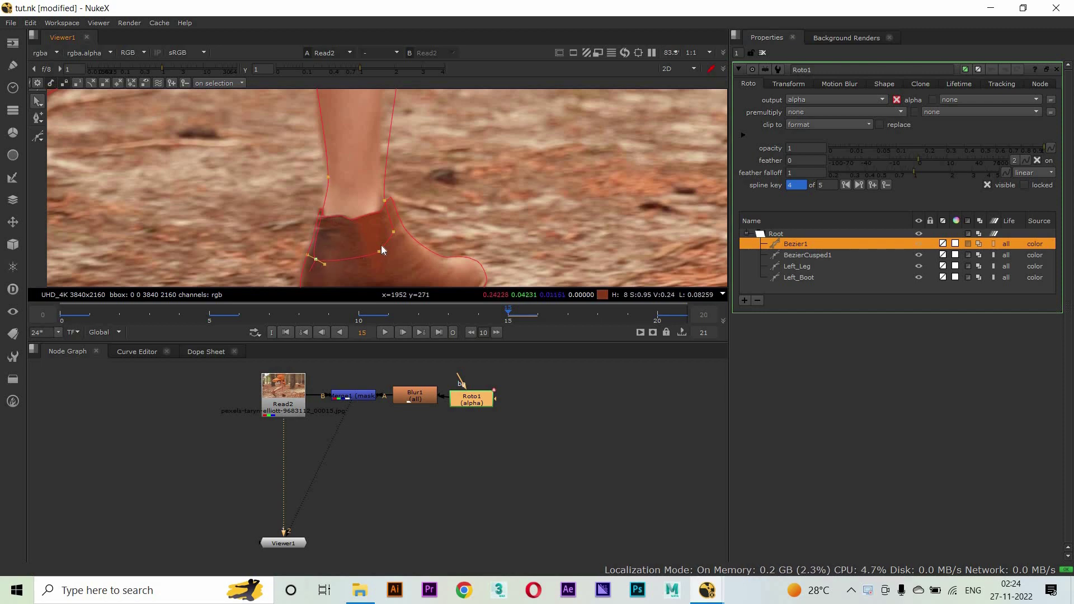
{"action": "scroll", "coordinate": [369, 229], "scroll_direction": "up", "scroll_amount": 1}
{"action": "scroll", "coordinate": [389, 179], "scroll_direction": "down", "scroll_amount": 3}
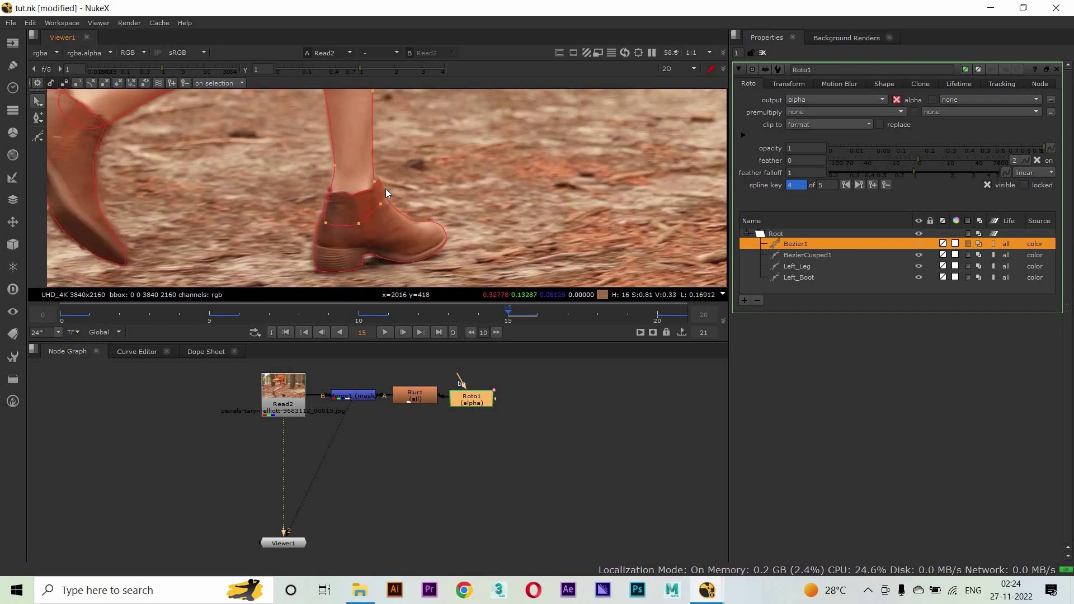
Move the right leg shape's front-of-knee and upper shin points onto the leg's edge at frame 15
{"action": "scroll", "coordinate": [352, 201], "scroll_direction": "up", "scroll_amount": 2}
{"action": "scroll", "coordinate": [363, 231], "scroll_direction": "up", "scroll_amount": 1}
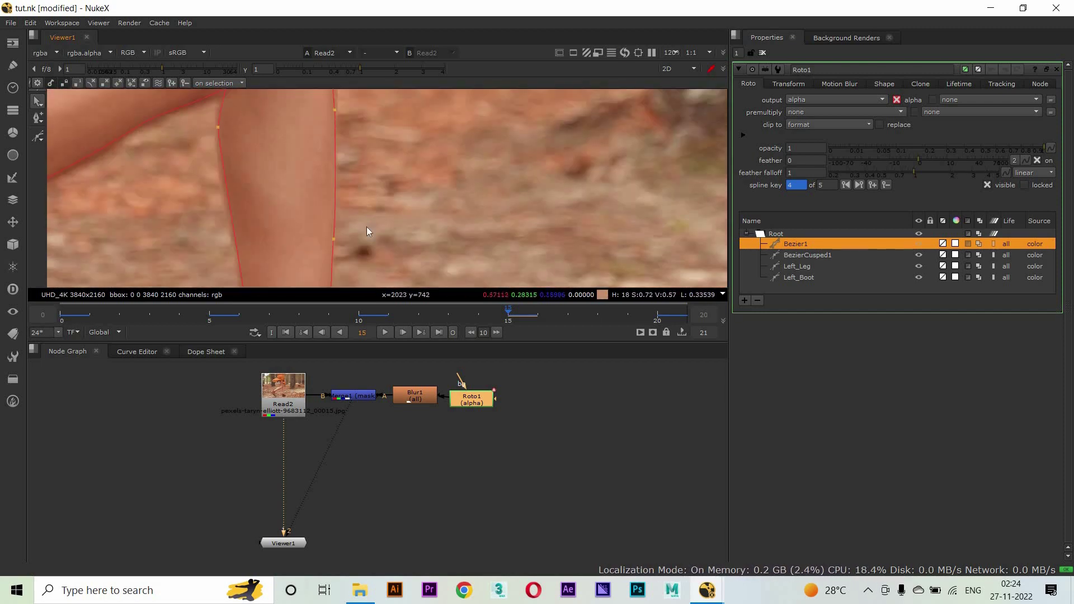
{"action": "scroll", "coordinate": [367, 227], "scroll_direction": "down", "scroll_amount": 4}
{"action": "left_click_drag", "start_coordinate": [353, 248], "coordinate": [415, 125]}
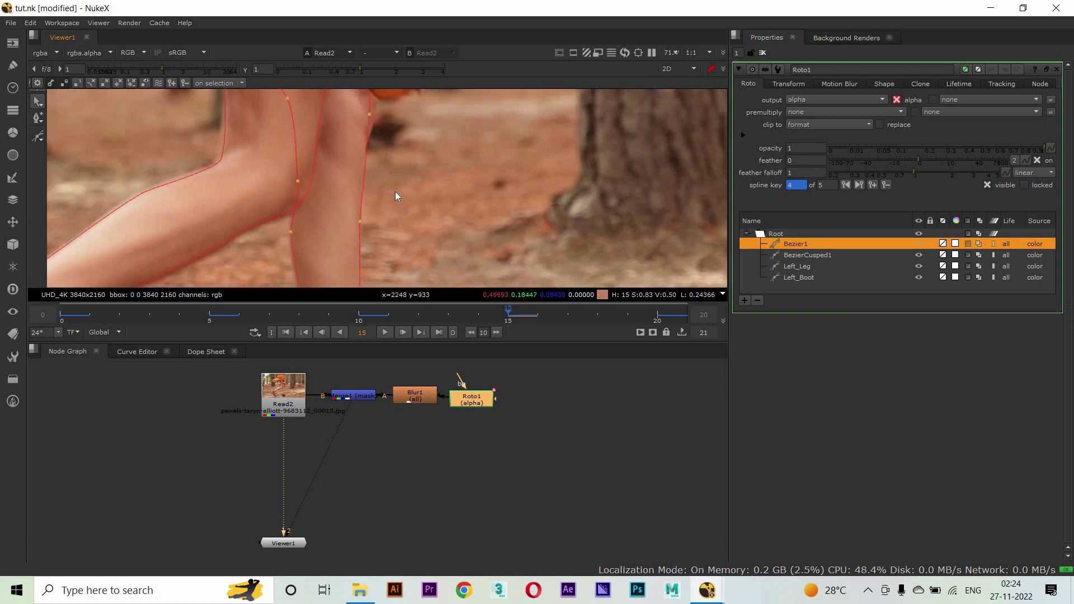
{"action": "scroll", "coordinate": [430, 169], "scroll_direction": "up", "scroll_amount": 3}
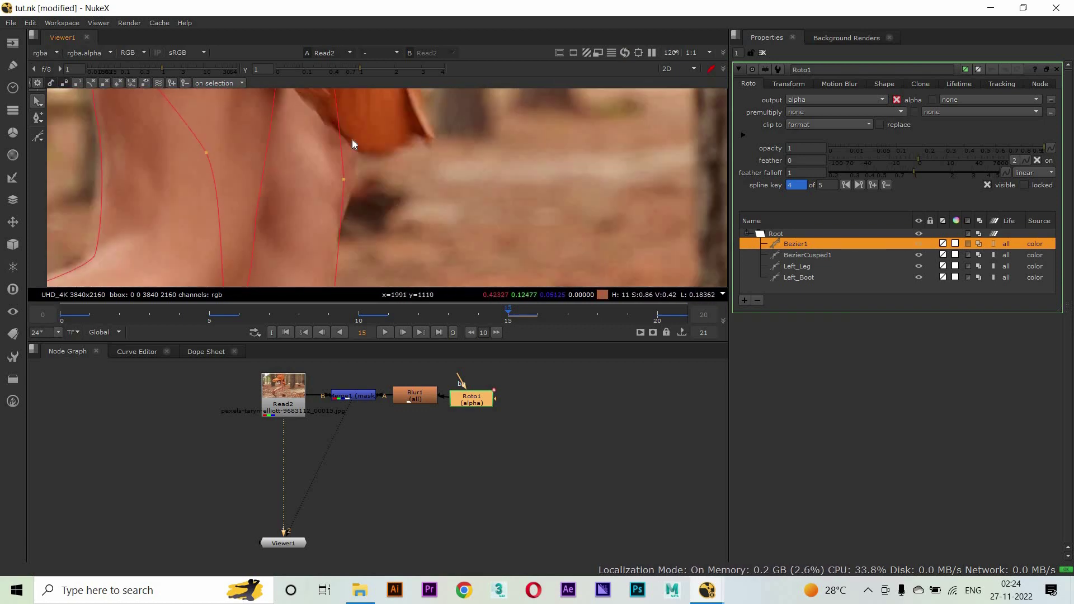
{"action": "left_click_drag", "start_coordinate": [366, 194], "coordinate": [341, 163]}
{"action": "left_click", "coordinate": [340, 160]}
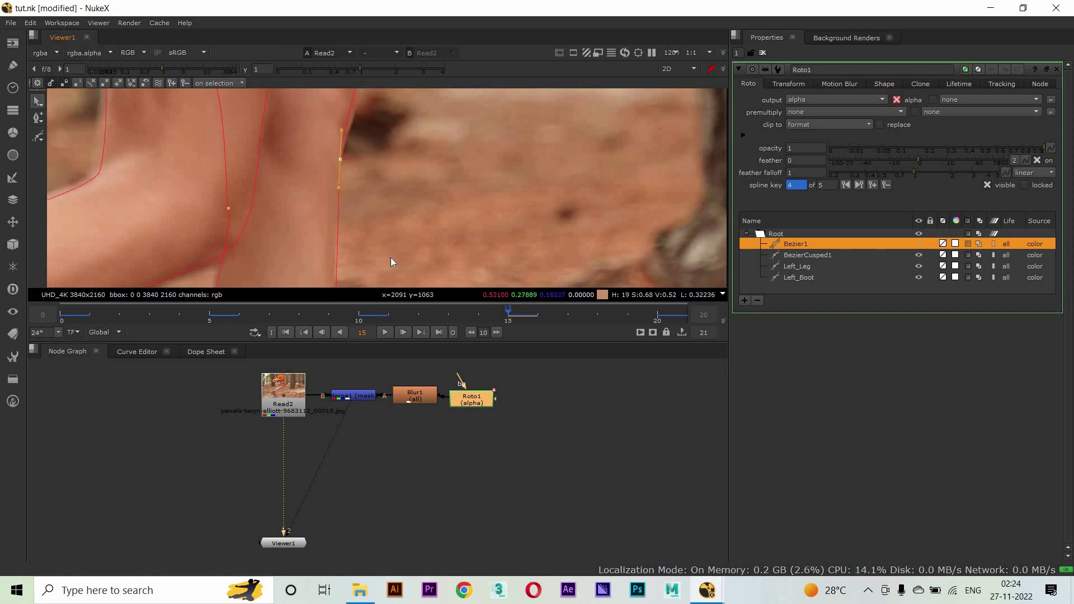
{"action": "scroll", "coordinate": [334, 203], "scroll_direction": "down", "scroll_amount": 2}
{"action": "scroll", "coordinate": [325, 233], "scroll_direction": "up", "scroll_amount": 2}
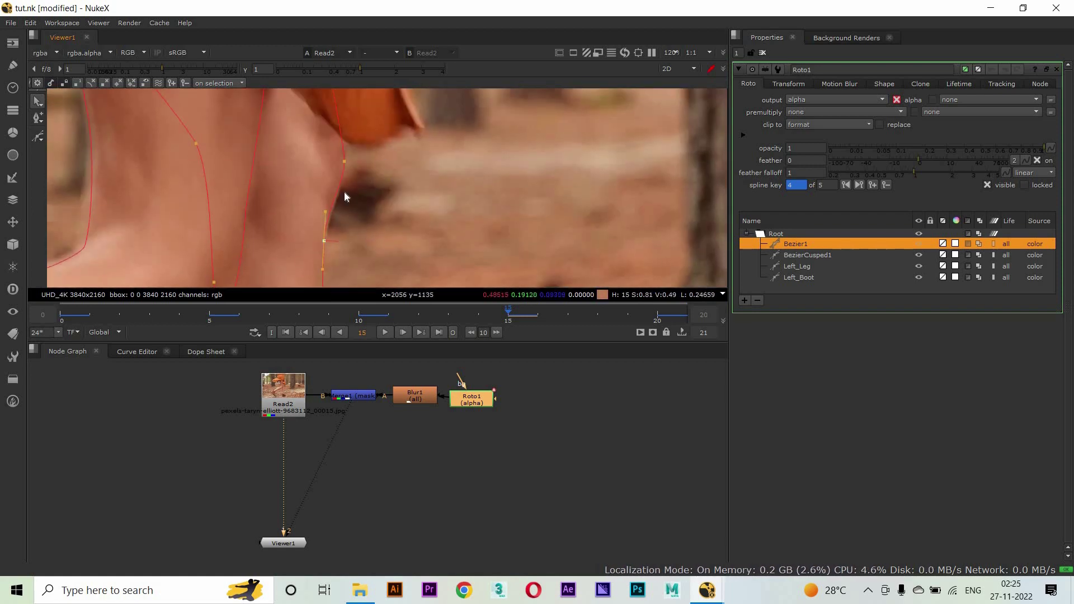
Refine the right leg shape's front outline from the knee down the shin to the boot cuff at frame 15
{"action": "scroll", "coordinate": [364, 235], "scroll_direction": "down", "scroll_amount": 3}
{"action": "scroll", "coordinate": [358, 229], "scroll_direction": "up", "scroll_amount": 2}
{"action": "scroll", "coordinate": [362, 221], "scroll_direction": "up", "scroll_amount": 3}
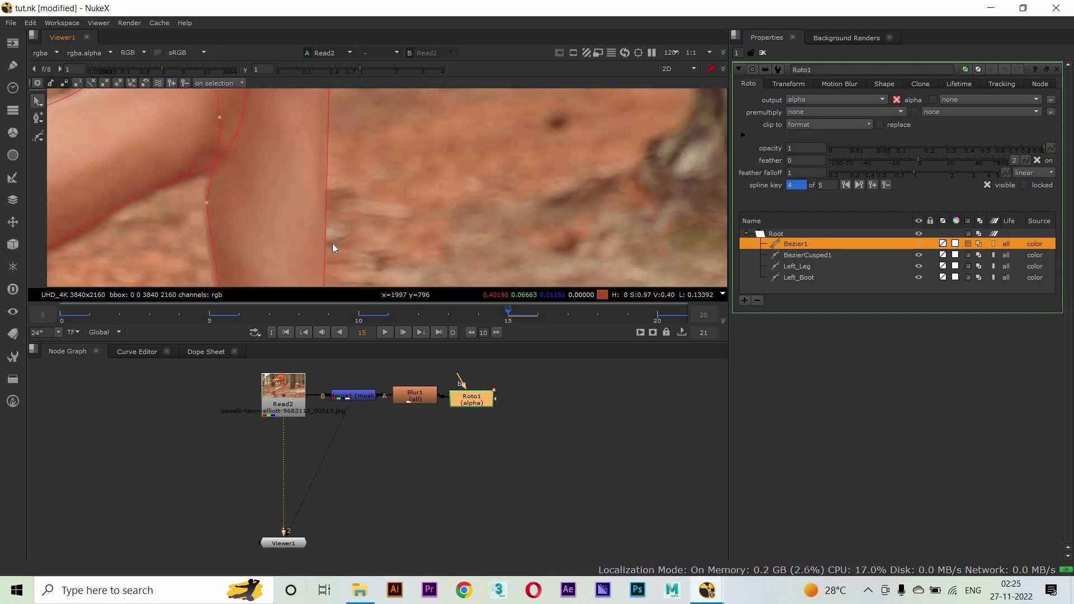
{"action": "scroll", "coordinate": [352, 201], "scroll_direction": "down", "scroll_amount": 1}
{"action": "scroll", "coordinate": [349, 168], "scroll_direction": "down", "scroll_amount": 1}
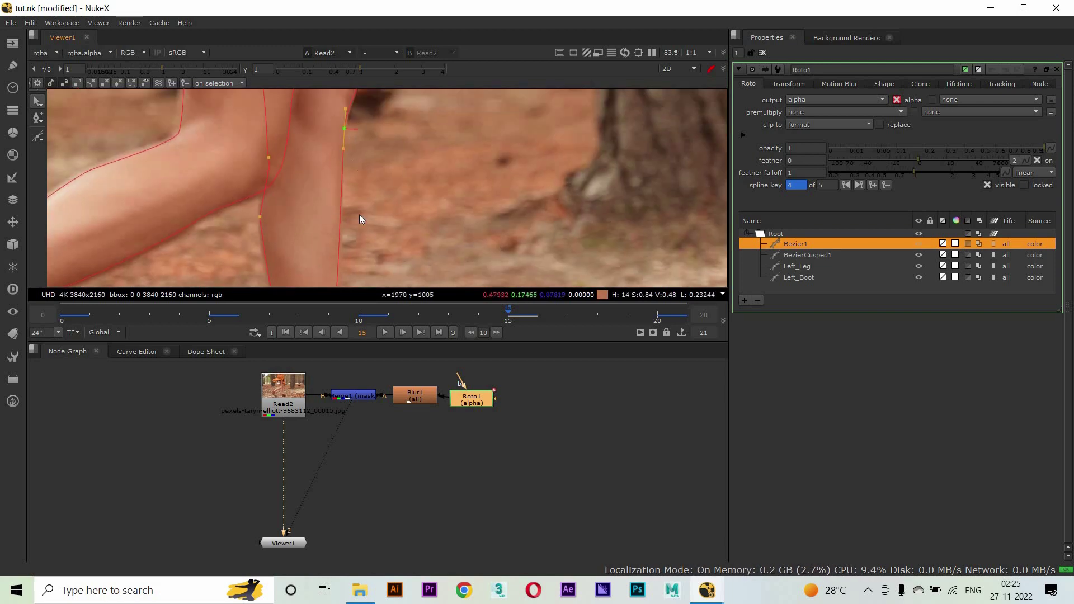
{"action": "scroll", "coordinate": [359, 218], "scroll_direction": "up", "scroll_amount": 1}
{"action": "left_click_drag", "start_coordinate": [311, 131], "coordinate": [313, 131]}
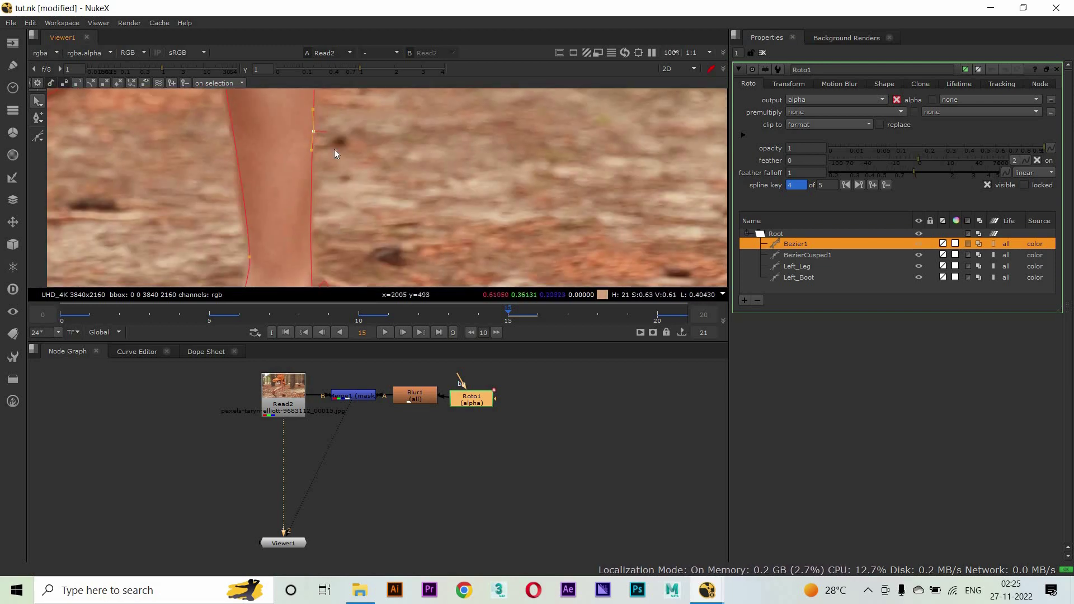
{"action": "scroll", "coordinate": [334, 148], "scroll_direction": "down", "scroll_amount": 2}
{"action": "scroll", "coordinate": [321, 253], "scroll_direction": "up", "scroll_amount": 2}
{"action": "scroll", "coordinate": [345, 219], "scroll_direction": "up", "scroll_amount": 1}
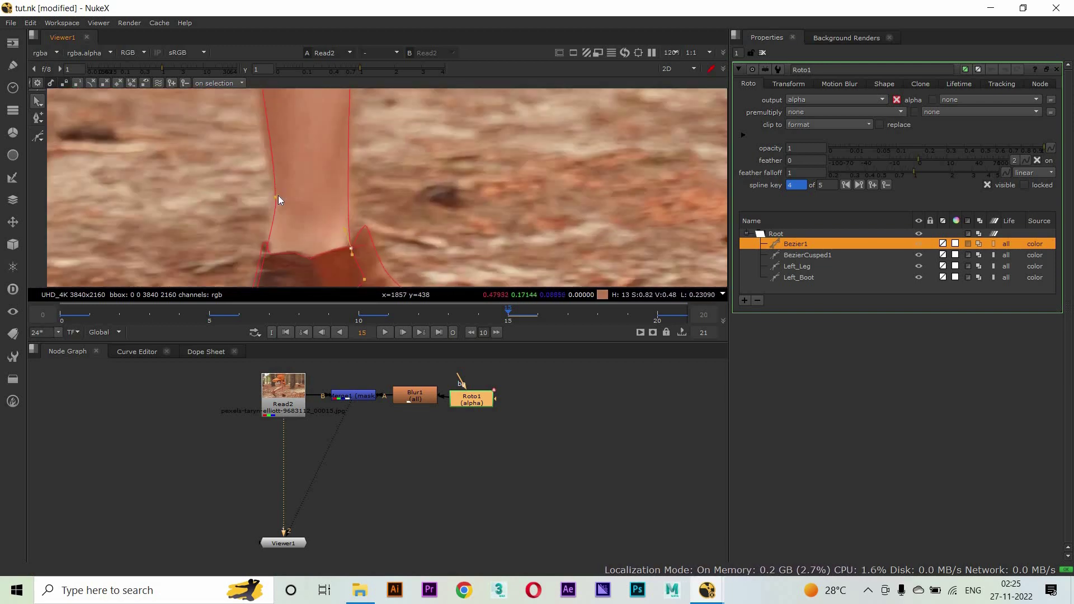
Fit the right leg shape's back-of-knee and back-of-thigh points to the leg and extend its upper points under the dress at frame 15
{"action": "scroll", "coordinate": [254, 200], "scroll_direction": "down", "scroll_amount": 3}
{"action": "scroll", "coordinate": [247, 168], "scroll_direction": "down", "scroll_amount": 1}
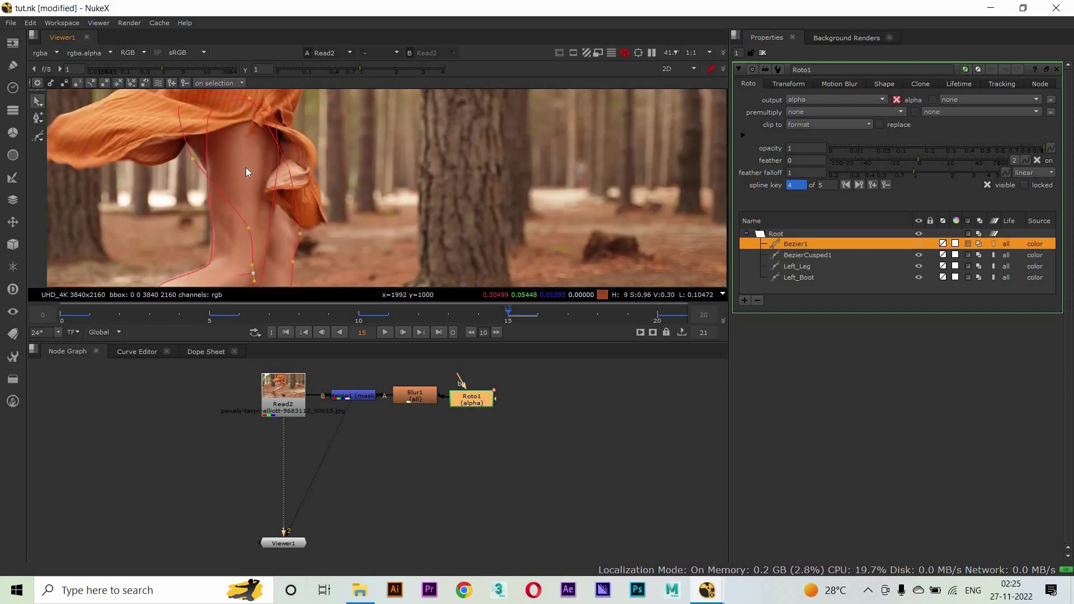
{"action": "scroll", "coordinate": [247, 167], "scroll_direction": "up", "scroll_amount": 3}
{"action": "scroll", "coordinate": [213, 213], "scroll_direction": "up", "scroll_amount": 1}
{"action": "scroll", "coordinate": [257, 191], "scroll_direction": "down", "scroll_amount": 1}
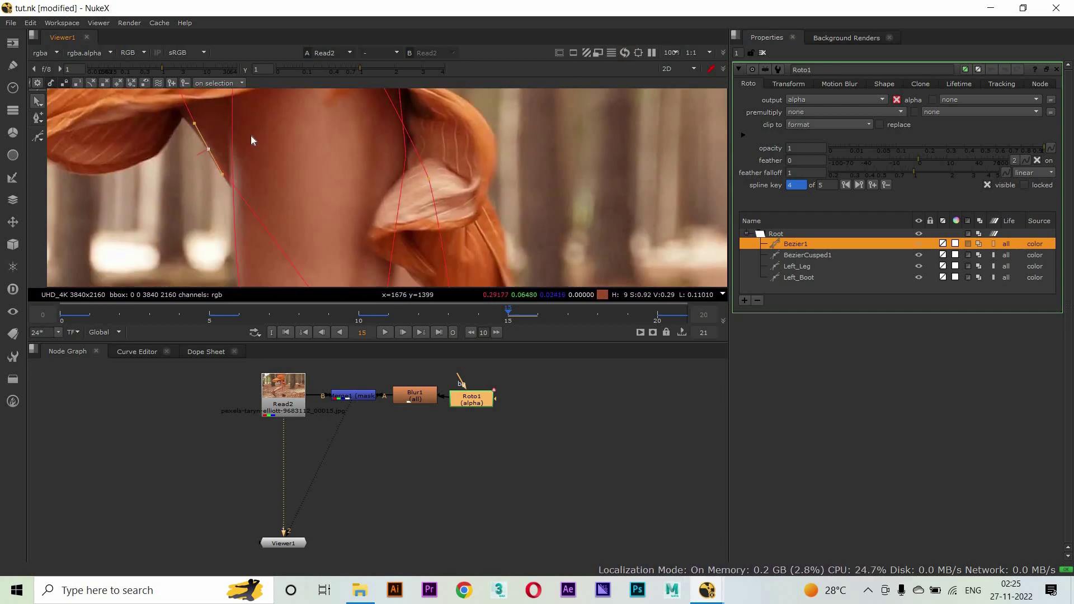
{"action": "scroll", "coordinate": [217, 207], "scroll_direction": "down", "scroll_amount": 1}
{"action": "scroll", "coordinate": [238, 207], "scroll_direction": "up", "scroll_amount": 1}
{"action": "scroll", "coordinate": [171, 107], "scroll_direction": "up", "scroll_amount": 1}
{"action": "left_click_drag", "start_coordinate": [171, 106], "coordinate": [155, 166]}
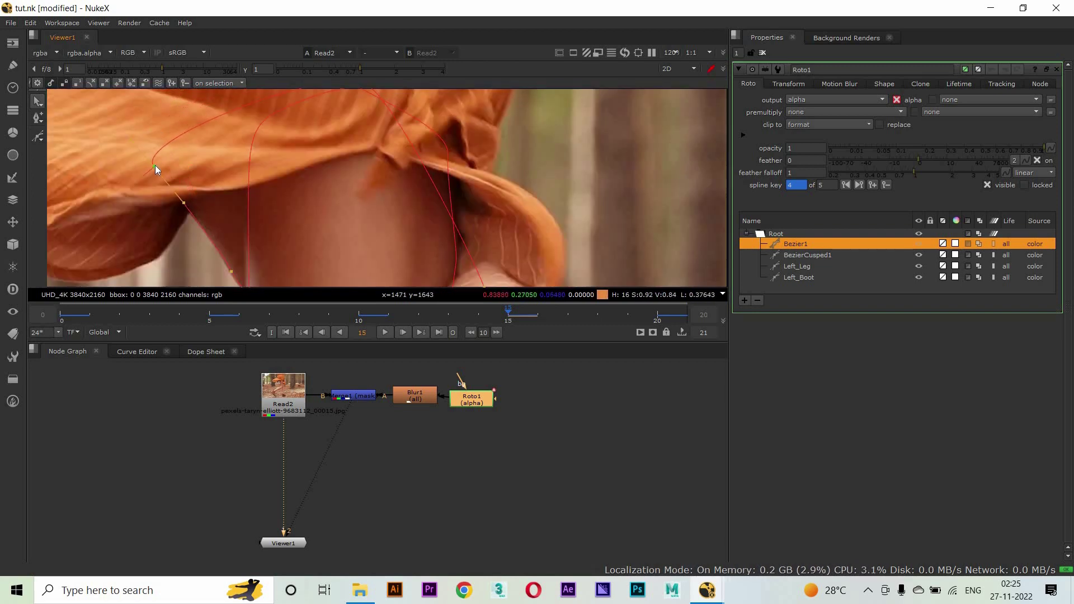
{"action": "scroll", "coordinate": [293, 180], "scroll_direction": "down", "scroll_amount": 1}
{"action": "left_click_drag", "start_coordinate": [293, 180], "coordinate": [284, 93]}
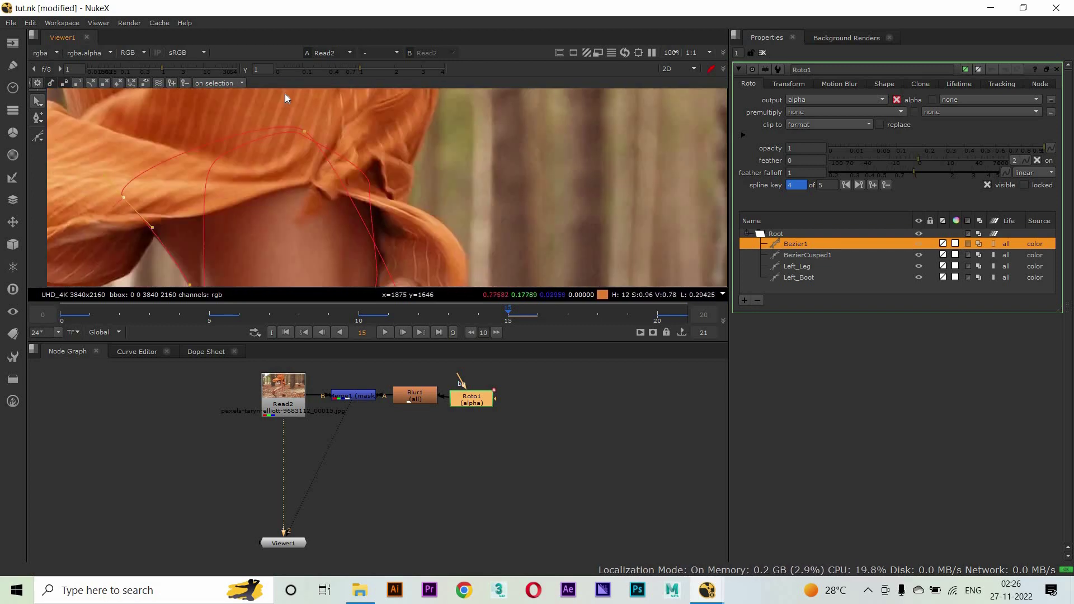
Adjust the right leg shape's remaining front points at the thigh and inside the boot cuff at frame 15
{"action": "scroll", "coordinate": [311, 106], "scroll_direction": "down", "scroll_amount": 3}
{"action": "scroll", "coordinate": [424, 237], "scroll_direction": "up", "scroll_amount": 4}
{"action": "scroll", "coordinate": [381, 241], "scroll_direction": "down", "scroll_amount": 4}
{"action": "left_click_drag", "start_coordinate": [417, 161], "coordinate": [368, 180]}
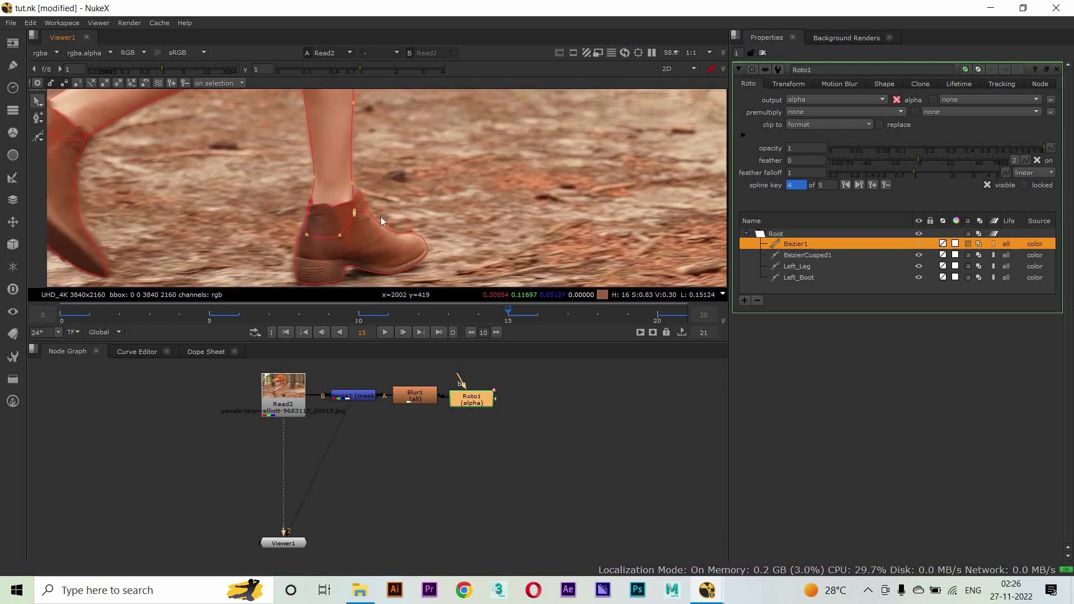
Play the footage from the first frame, preview the masked Merge1 result, and scrub to frame 13 to check the roto
{"action": "left_click", "coordinate": [594, 313]}
{"action": "left_click", "coordinate": [286, 333]}
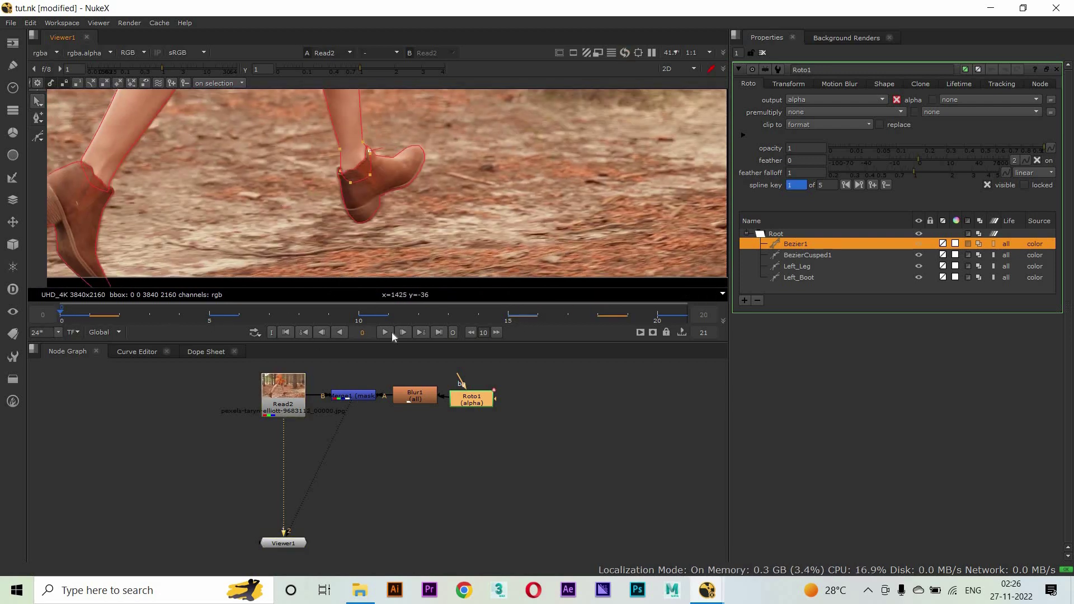
{"action": "left_click", "coordinate": [385, 332]}
{"action": "left_click", "coordinate": [353, 396]}
{"action": "key", "text": "1"}
{"action": "key", "text": "f"}
{"action": "double_click", "coordinate": [283, 388]}
{"action": "left_click", "coordinate": [385, 333]}
{"action": "left_click_drag", "start_coordinate": [592, 313], "coordinate": [438, 314]}
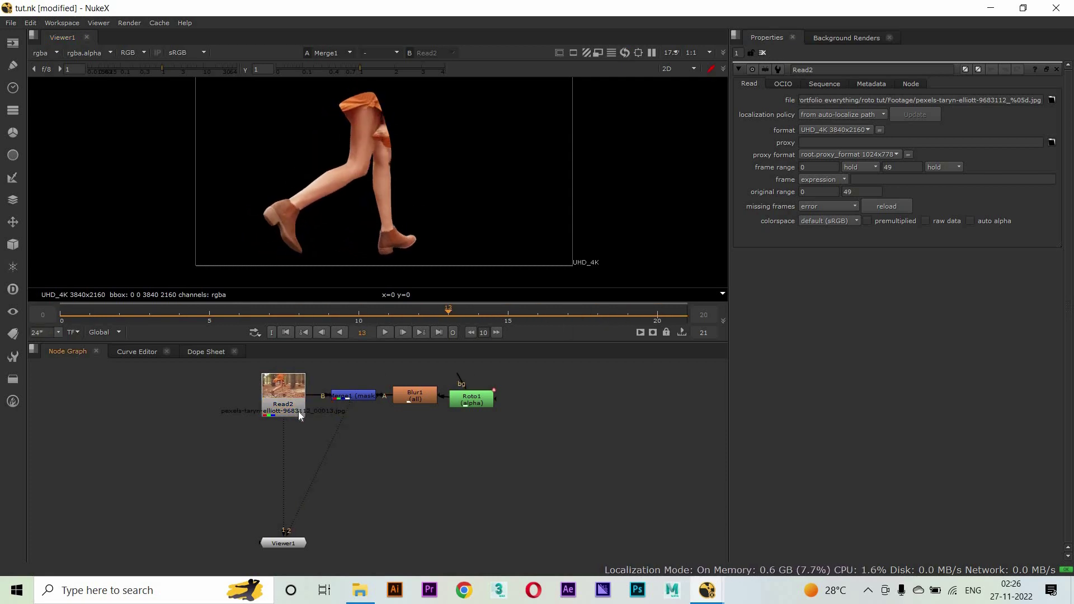
View the Read2 footage with the Roto1 shapes and transform the whole right leg shape onto the leg at frame 13
{"action": "key", "text": "1"}
{"action": "double_click", "coordinate": [472, 398]}
{"action": "scroll", "coordinate": [395, 209], "scroll_direction": "up", "scroll_amount": 5}
{"action": "scroll", "coordinate": [330, 284], "scroll_direction": "down", "scroll_amount": 5}
{"action": "scroll", "coordinate": [384, 192], "scroll_direction": "up", "scroll_amount": 4}
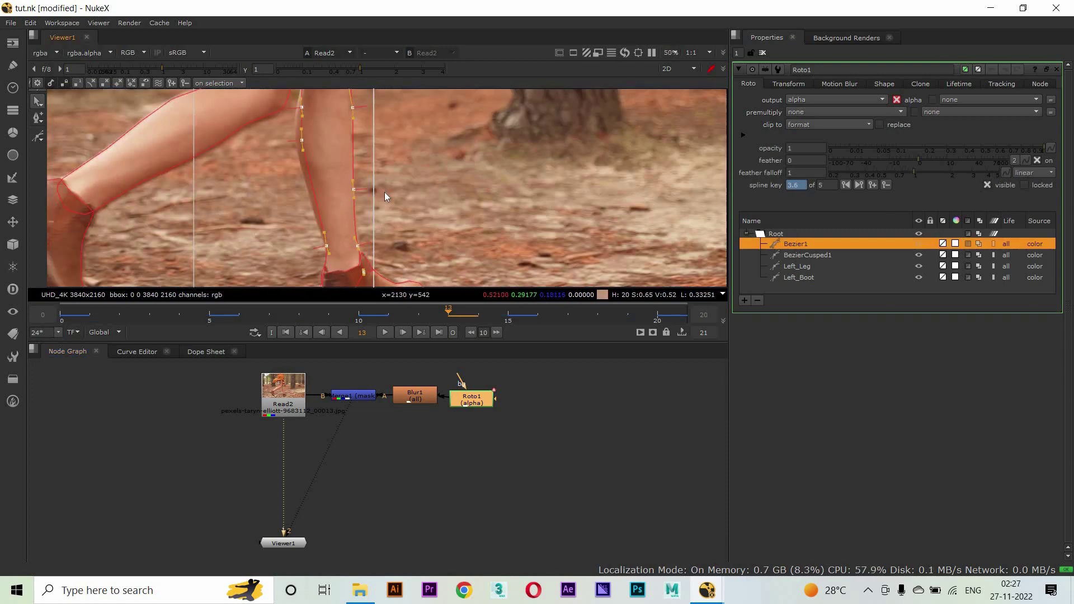
{"action": "scroll", "coordinate": [385, 193], "scroll_direction": "up", "scroll_amount": 2}
{"action": "scroll", "coordinate": [280, 177], "scroll_direction": "up", "scroll_amount": 2}
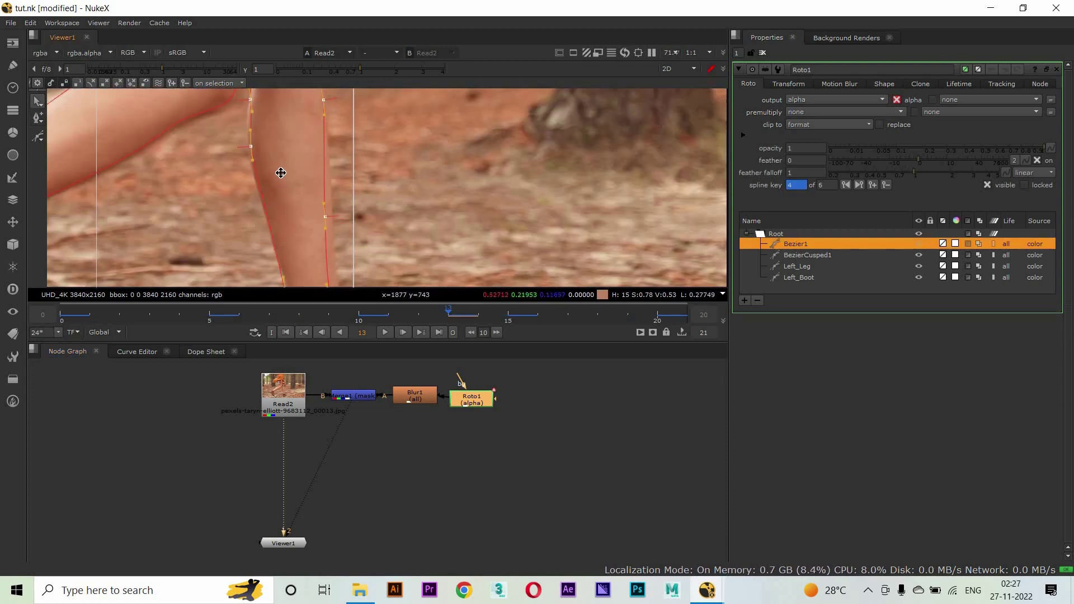
Fit the right leg shape's back-of-knee points and their tangents to the leg's back edge at frame 13
{"action": "scroll", "coordinate": [257, 202], "scroll_direction": "down", "scroll_amount": 3}
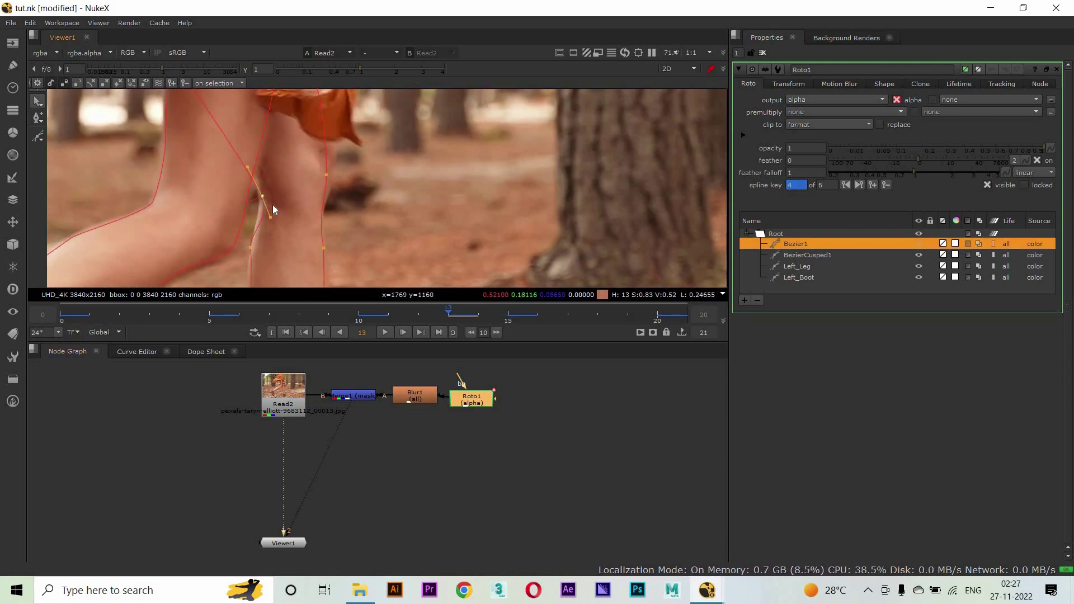
{"action": "scroll", "coordinate": [277, 190], "scroll_direction": "up", "scroll_amount": 2}
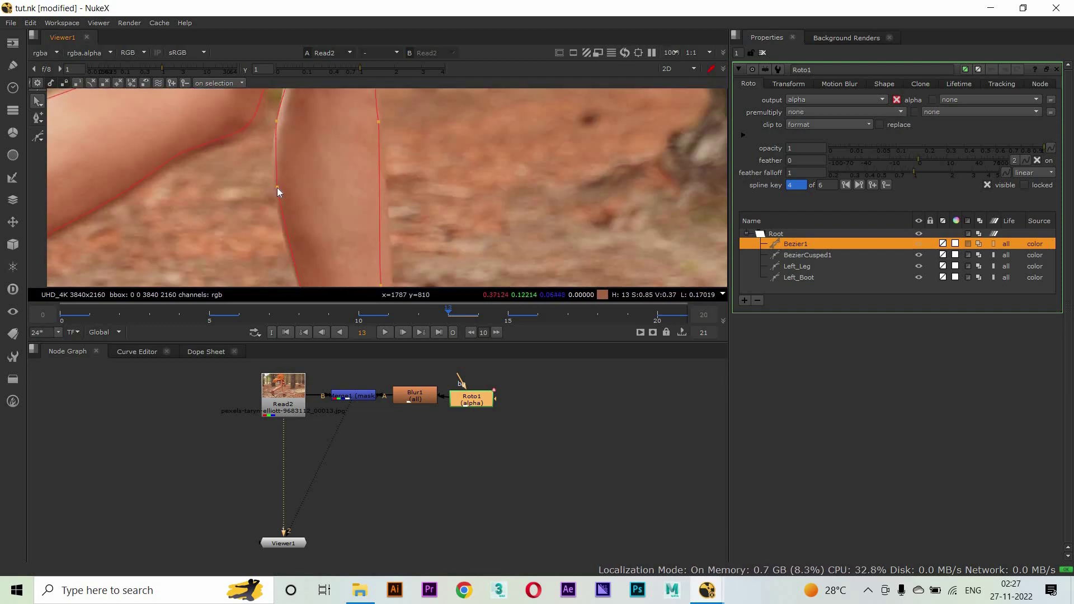
{"action": "scroll", "coordinate": [271, 191], "scroll_direction": "down", "scroll_amount": 2}
{"action": "scroll", "coordinate": [276, 153], "scroll_direction": "up", "scroll_amount": 1}
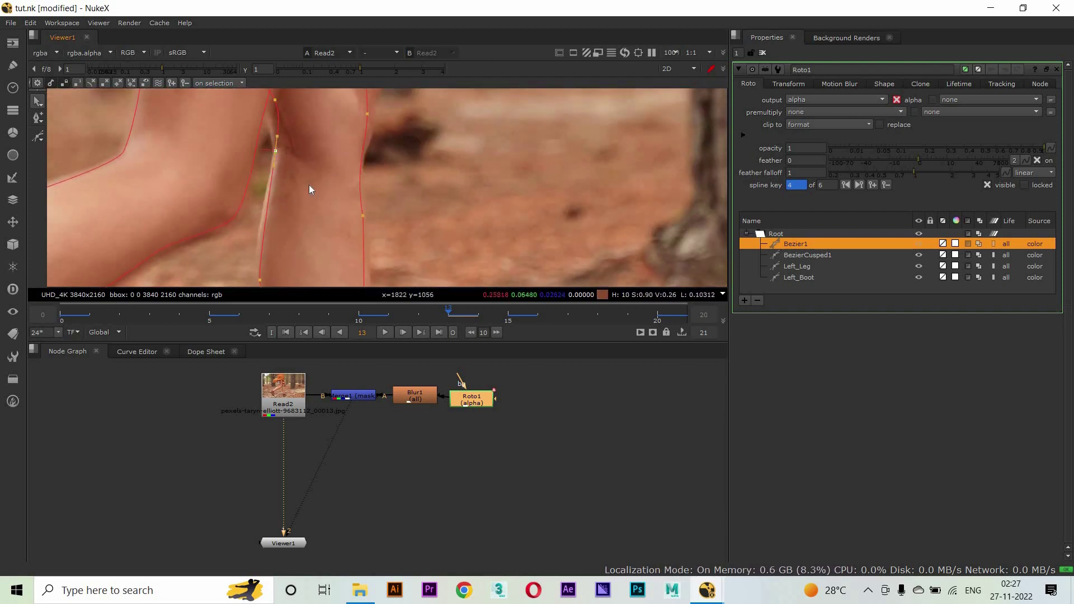
{"action": "scroll", "coordinate": [250, 153], "scroll_direction": "down", "scroll_amount": 1}
{"action": "scroll", "coordinate": [323, 172], "scroll_direction": "up", "scroll_amount": 1}
{"action": "scroll", "coordinate": [258, 154], "scroll_direction": "up", "scroll_amount": 1}
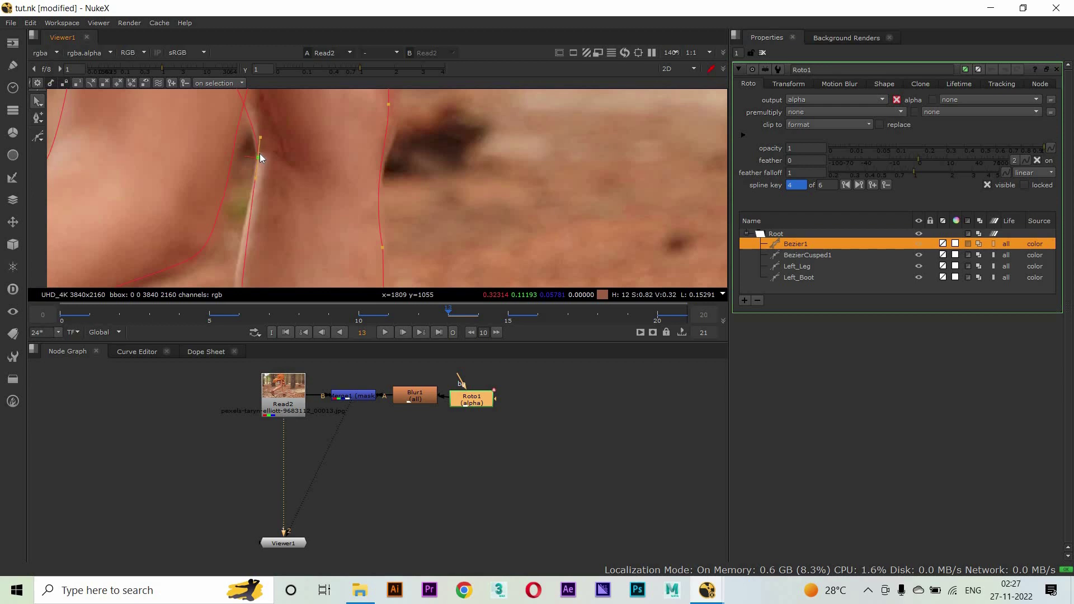
Adjust the right leg shape's calf points and the lower points inside the boot cuff at frame 13
{"action": "scroll", "coordinate": [259, 153], "scroll_direction": "down", "scroll_amount": 1}
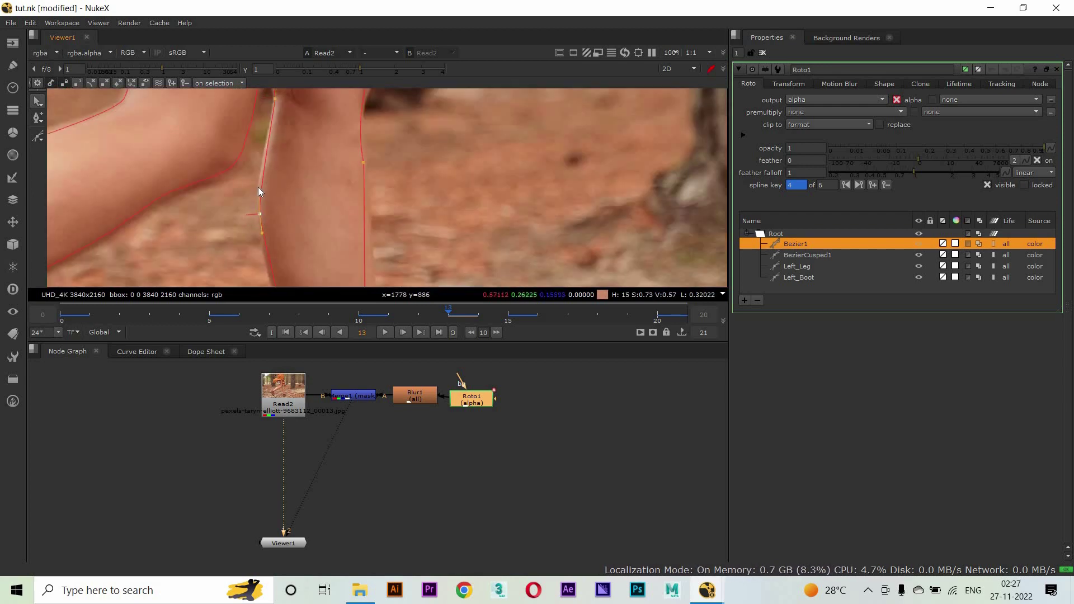
{"action": "left_click_drag", "start_coordinate": [265, 242], "coordinate": [297, 190]}
{"action": "left_click", "coordinate": [305, 262]}
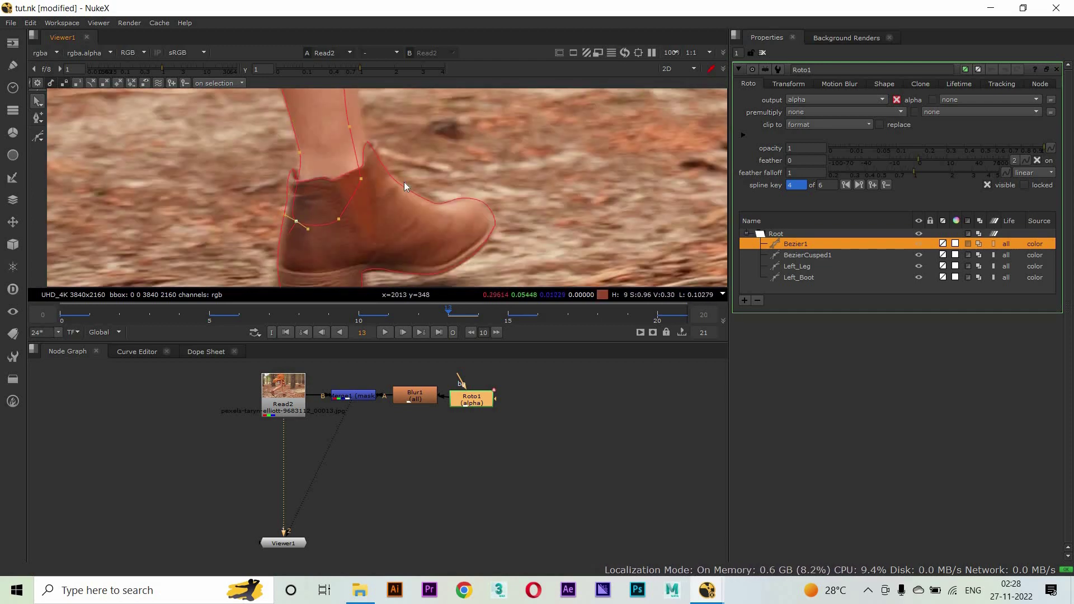
{"action": "scroll", "coordinate": [335, 161], "scroll_direction": "up", "scroll_amount": 3}
{"action": "left_click_drag", "start_coordinate": [234, 220], "coordinate": [263, 257]}
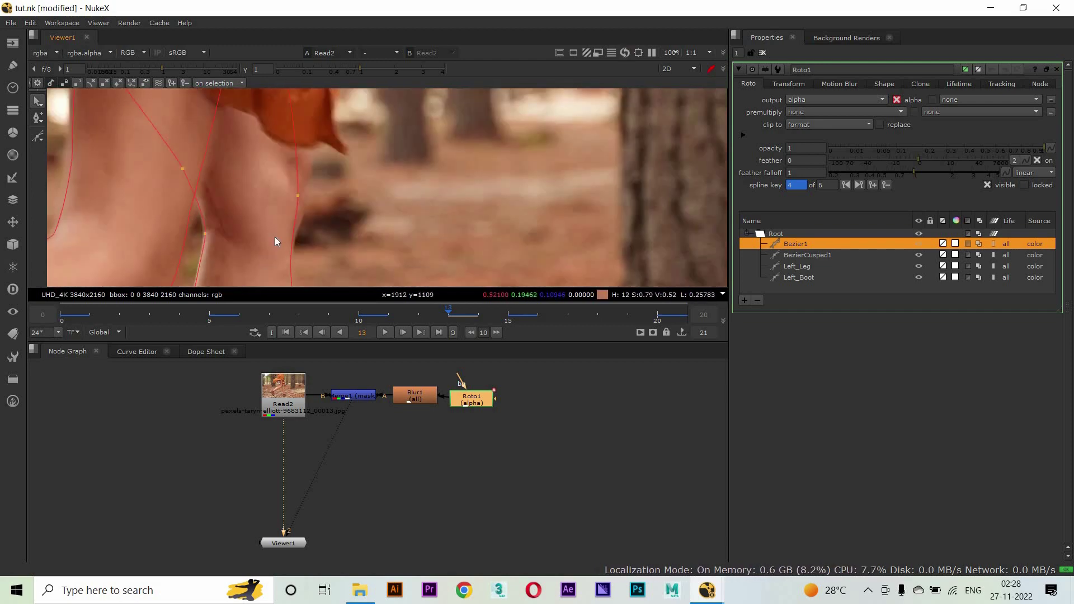
Fit the right leg shape's front points at and just below the knee to the leg edge at frame 13
{"action": "scroll", "coordinate": [263, 256], "scroll_direction": "down", "scroll_amount": 1}
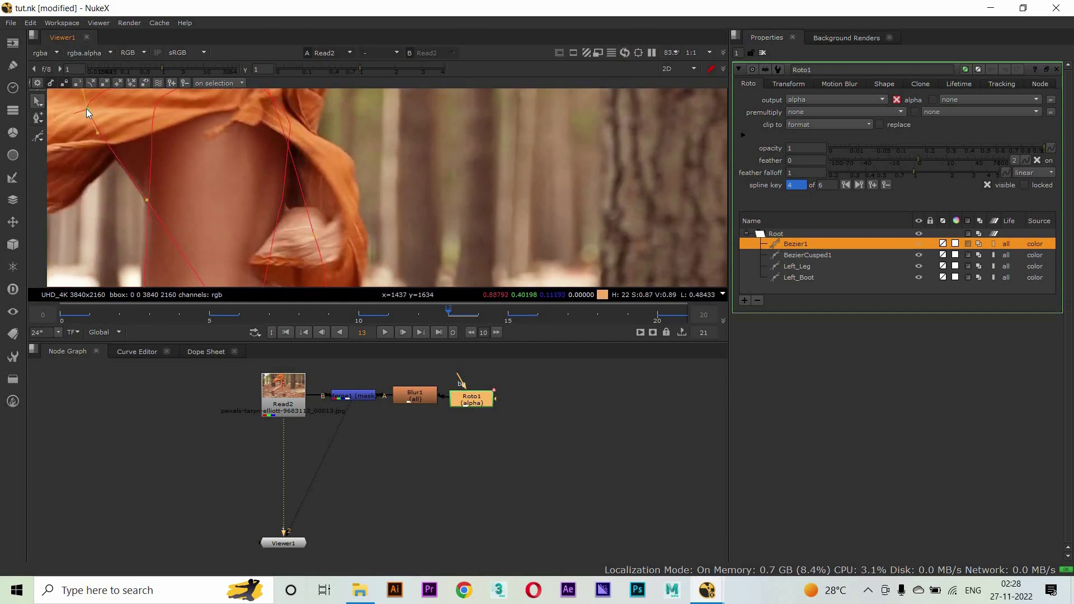
{"action": "scroll", "coordinate": [230, 174], "scroll_direction": "down", "scroll_amount": 1}
{"action": "left_click_drag", "start_coordinate": [264, 169], "coordinate": [313, 196]}
{"action": "scroll", "coordinate": [290, 177], "scroll_direction": "up", "scroll_amount": 2}
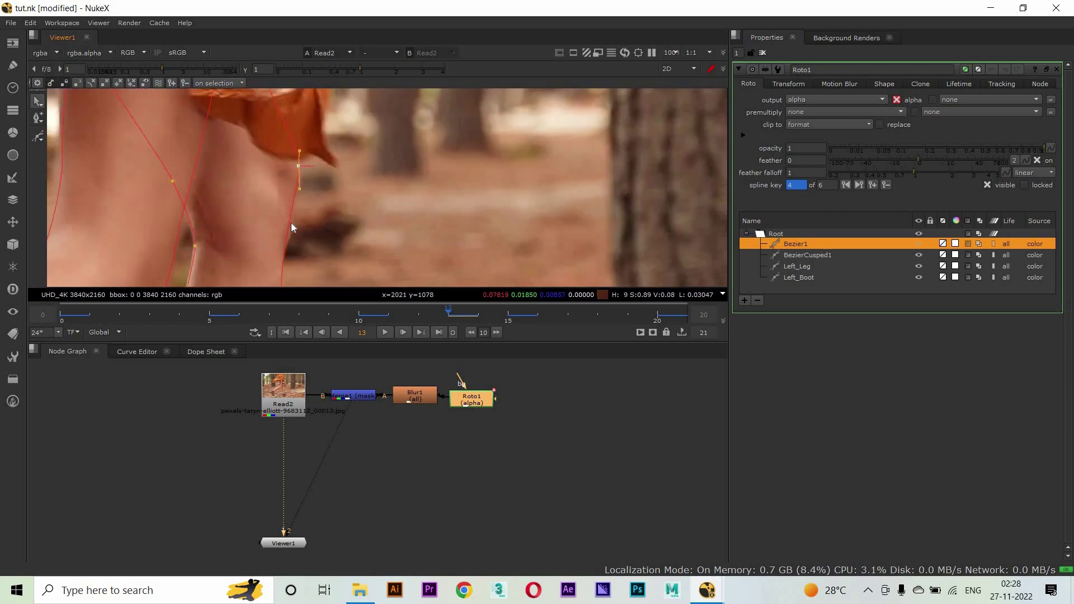
{"action": "left_click_drag", "start_coordinate": [283, 264], "coordinate": [283, 230]}
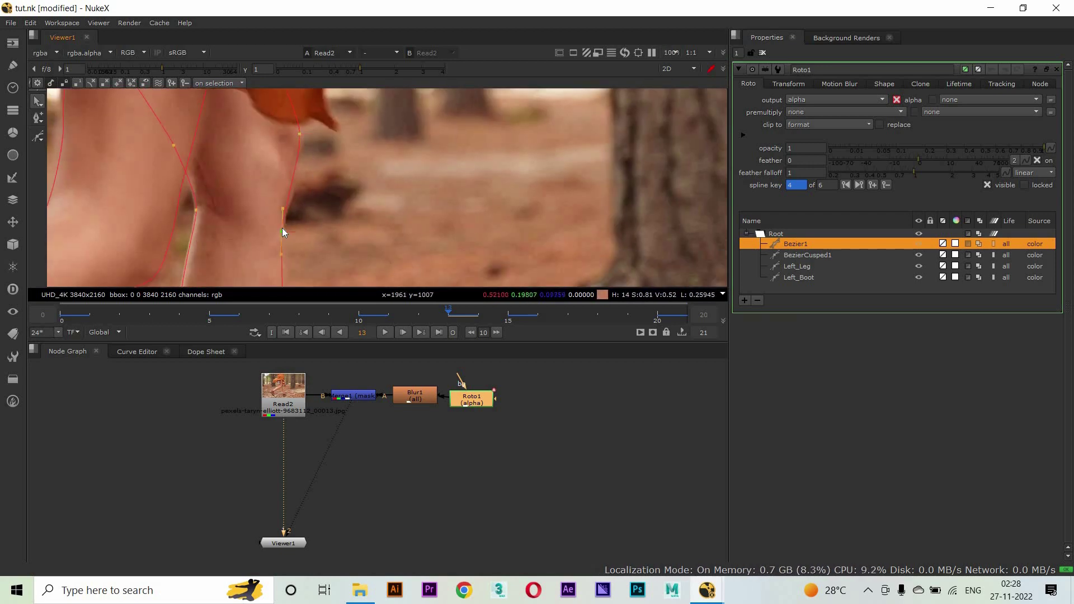
Adjust the Bezier1 points along the shin and front of the ankle to follow the leg at frame 13
{"action": "scroll", "coordinate": [283, 227], "scroll_direction": "down", "scroll_amount": 1}
{"action": "left_click_drag", "start_coordinate": [311, 184], "coordinate": [270, 183]}
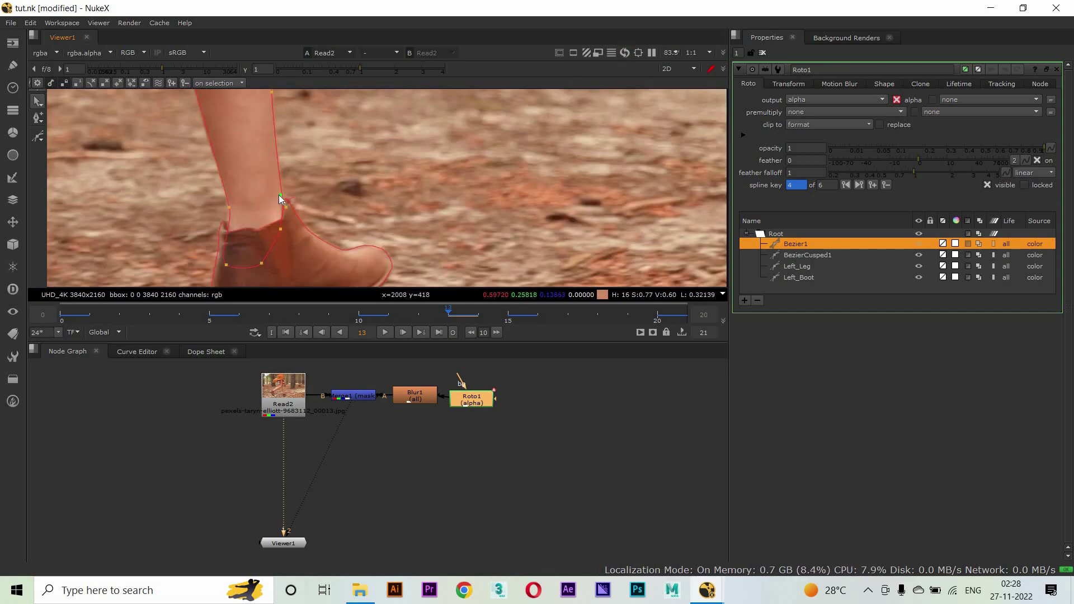
{"action": "left_click_drag", "start_coordinate": [287, 208], "coordinate": [284, 254]}
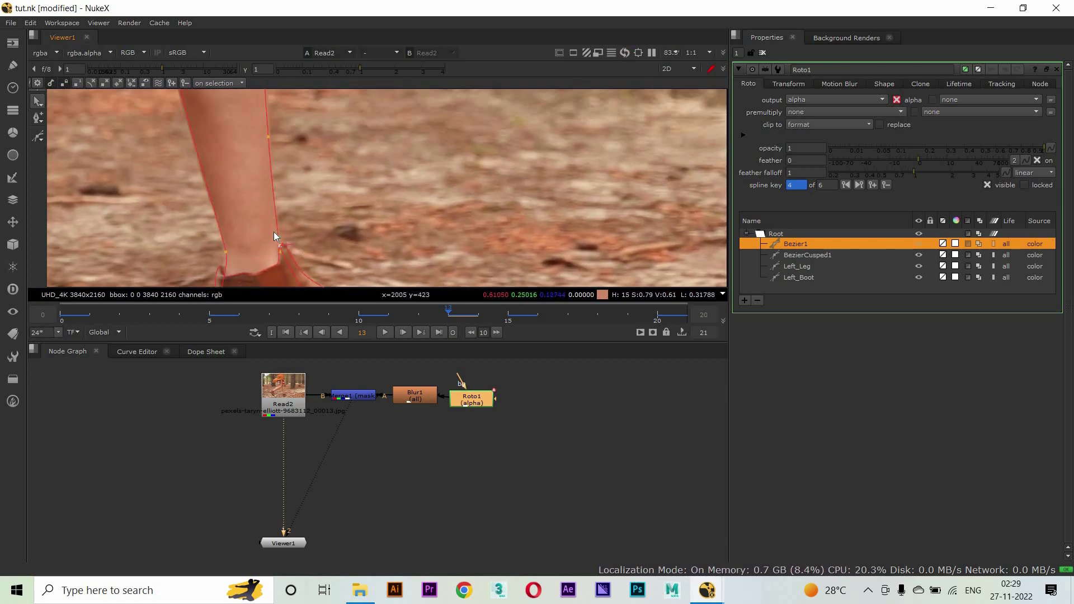
{"action": "left_click", "coordinate": [274, 235]}
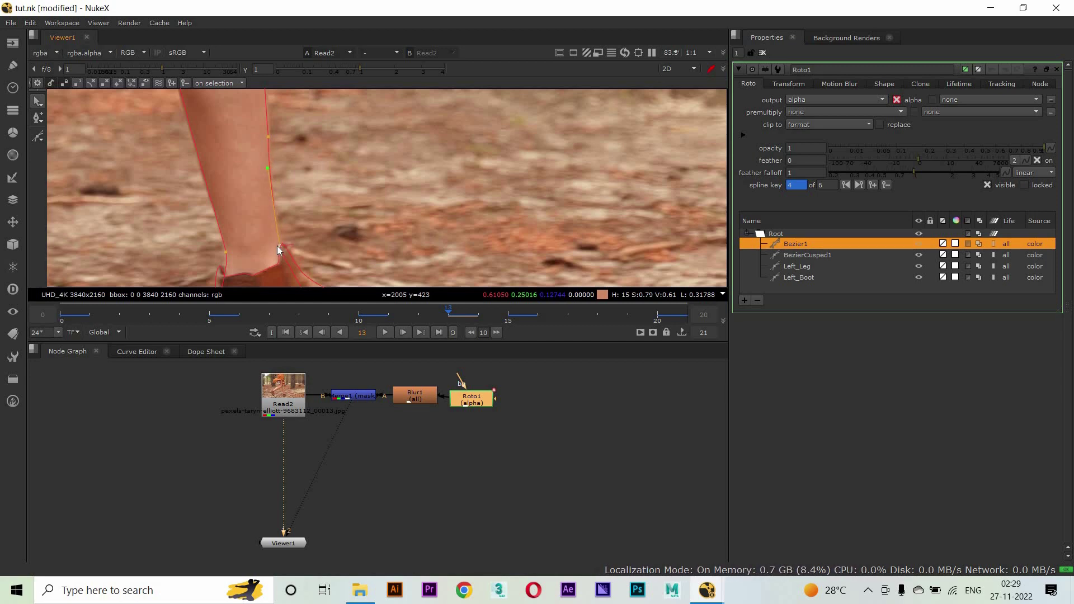
Go to frame 18 and shift the whole Bezier1 shape to line up with the leg and boot
{"action": "scroll", "coordinate": [316, 211], "scroll_direction": "down", "scroll_amount": 4}
{"action": "left_click_drag", "start_coordinate": [459, 312], "coordinate": [585, 317]}
{"action": "scroll", "coordinate": [342, 194], "scroll_direction": "down", "scroll_amount": 5}
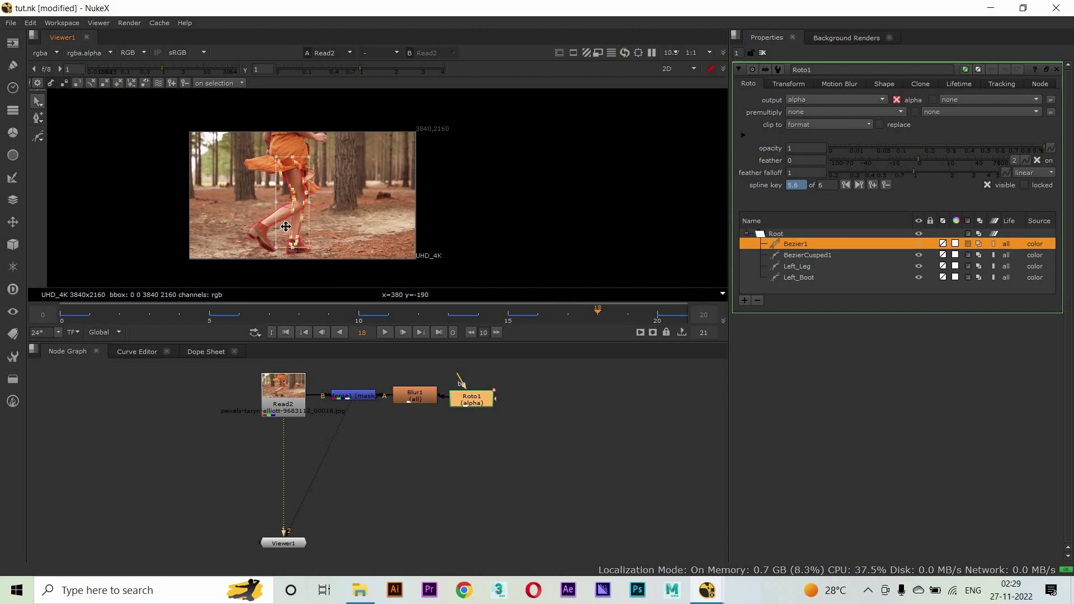
{"action": "scroll", "coordinate": [286, 226], "scroll_direction": "up", "scroll_amount": 7}
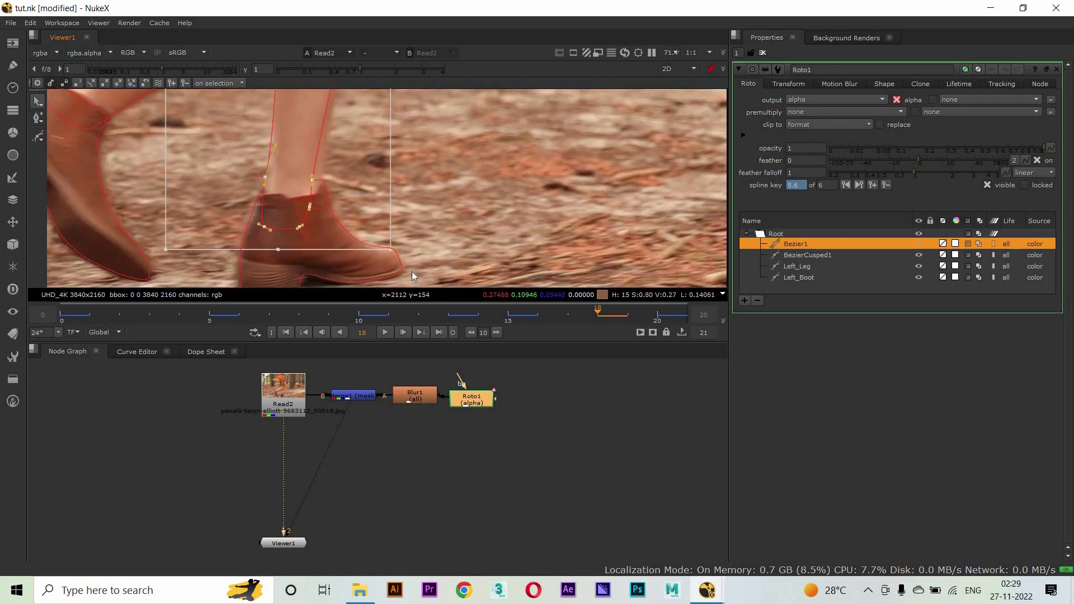
{"action": "left_click_drag", "start_coordinate": [304, 232], "coordinate": [300, 222]}
{"action": "scroll", "coordinate": [338, 216], "scroll_direction": "down", "scroll_amount": 6}
{"action": "scroll", "coordinate": [327, 279], "scroll_direction": "up", "scroll_amount": 7}
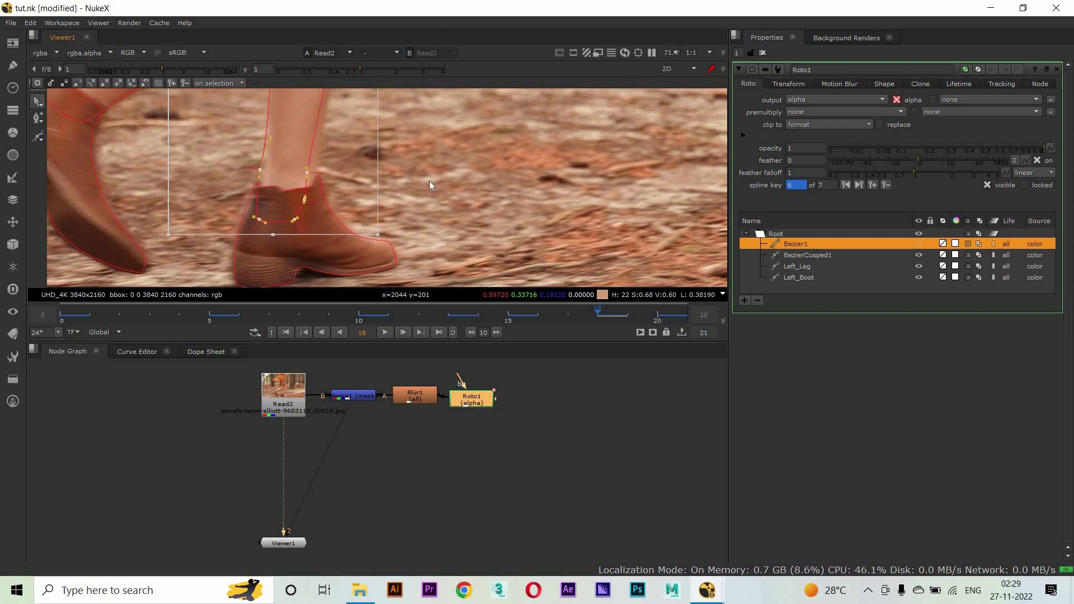
Reposition Bezier1's ankle and lower points inside the boot at frame 18
{"action": "scroll", "coordinate": [304, 192], "scroll_direction": "up", "scroll_amount": 4}
{"action": "scroll", "coordinate": [261, 220], "scroll_direction": "down", "scroll_amount": 3}
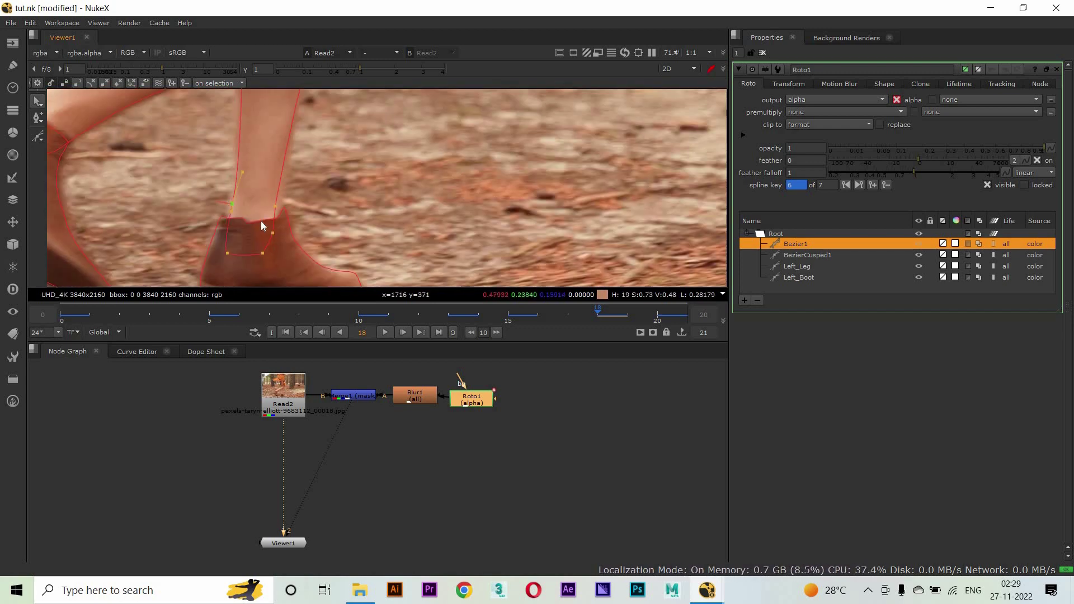
{"action": "left_click_drag", "start_coordinate": [227, 253], "coordinate": [221, 255]}
{"action": "left_click_drag", "start_coordinate": [272, 233], "coordinate": [279, 249]}
Adjust Bezier1's front-edge points to follow the shin and knee at frame 18
{"action": "left_click_drag", "start_coordinate": [275, 208], "coordinate": [290, 143]}
{"action": "left_click", "coordinate": [299, 146]}
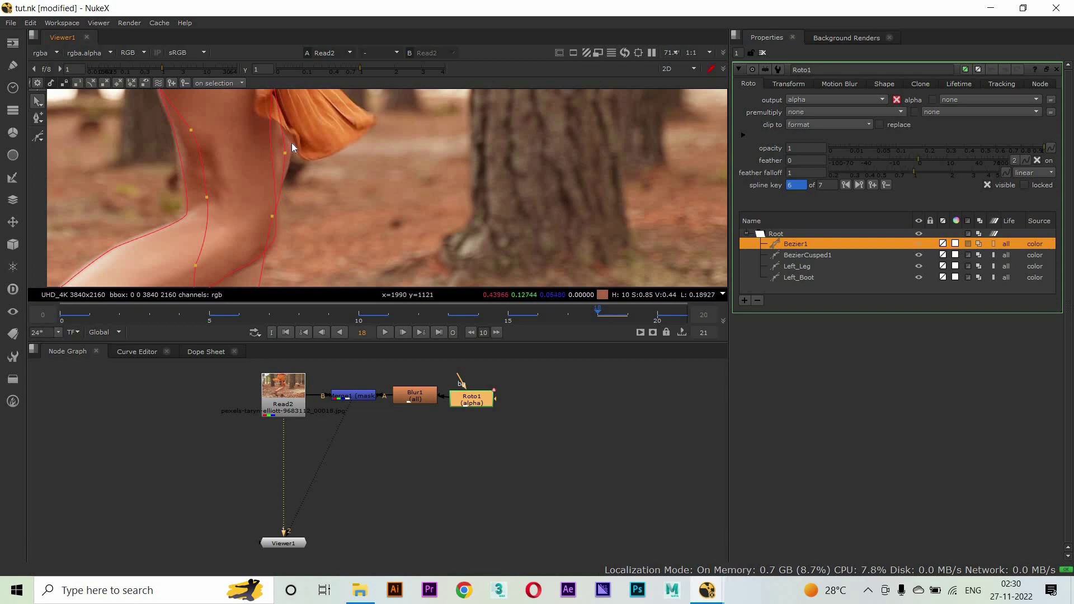
{"action": "left_click_drag", "start_coordinate": [271, 216], "coordinate": [270, 215]}
{"action": "left_click_drag", "start_coordinate": [284, 152], "coordinate": [283, 167]}
{"action": "scroll", "coordinate": [308, 164], "scroll_direction": "up", "scroll_amount": 2}
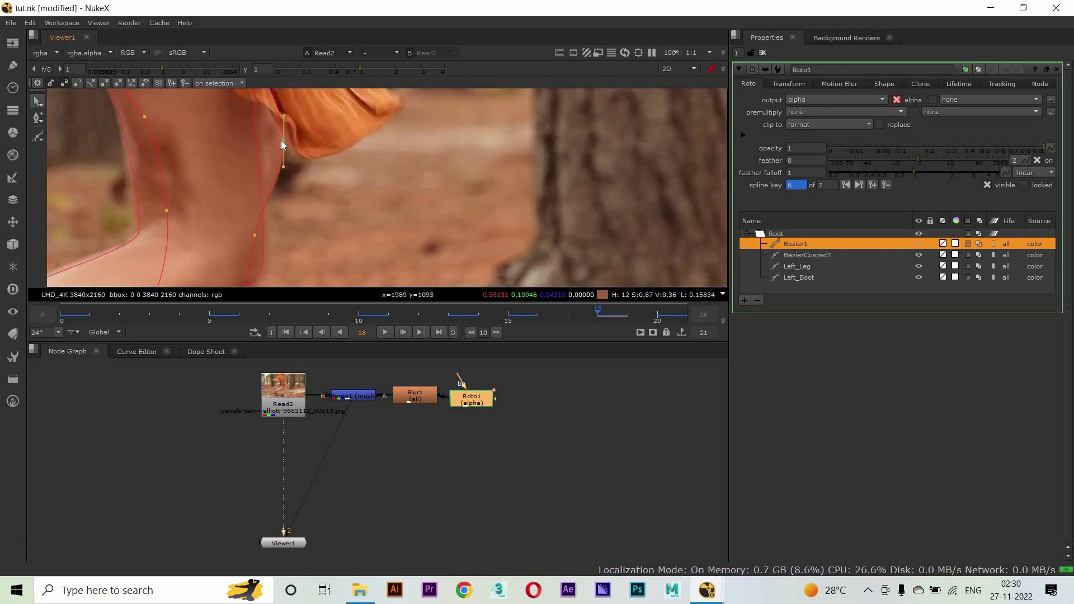
Refine Bezier1's thigh points beneath the skirt and its heel-side point in the boot at frame 18
{"action": "scroll", "coordinate": [317, 225], "scroll_direction": "down", "scroll_amount": 2}
{"action": "left_click_drag", "start_coordinate": [316, 225], "coordinate": [162, 96]}
{"action": "left_click", "coordinate": [290, 195]}
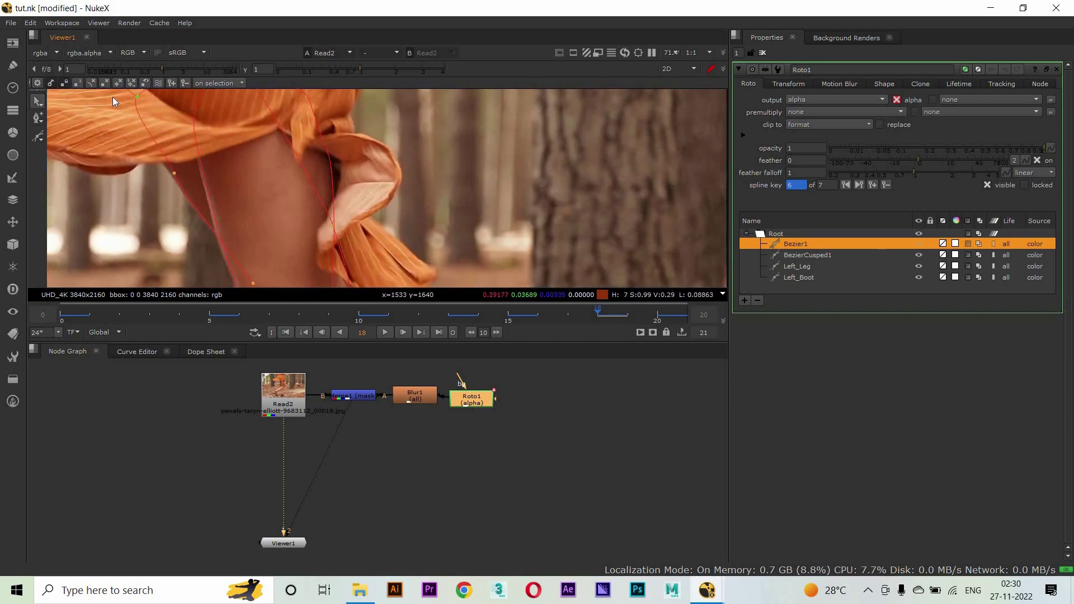
{"action": "left_click_drag", "start_coordinate": [219, 207], "coordinate": [245, 282]}
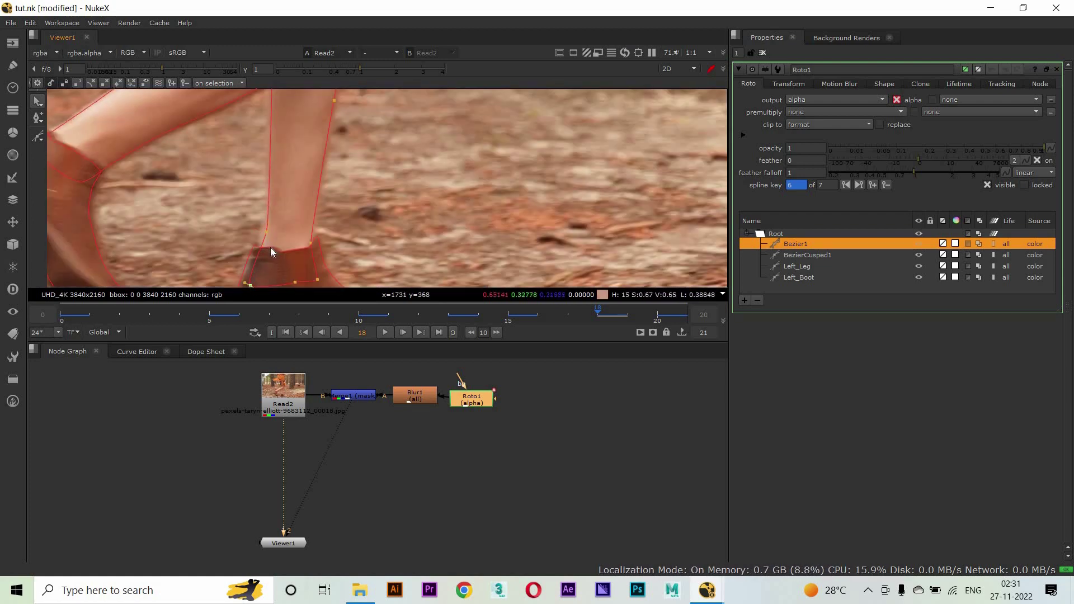
Go to frame 3 and fit Bezier1's ankle points to both sides of the leg above the boot
{"action": "left_click", "coordinate": [150, 313]}
{"action": "scroll", "coordinate": [411, 179], "scroll_direction": "down", "scroll_amount": 2}
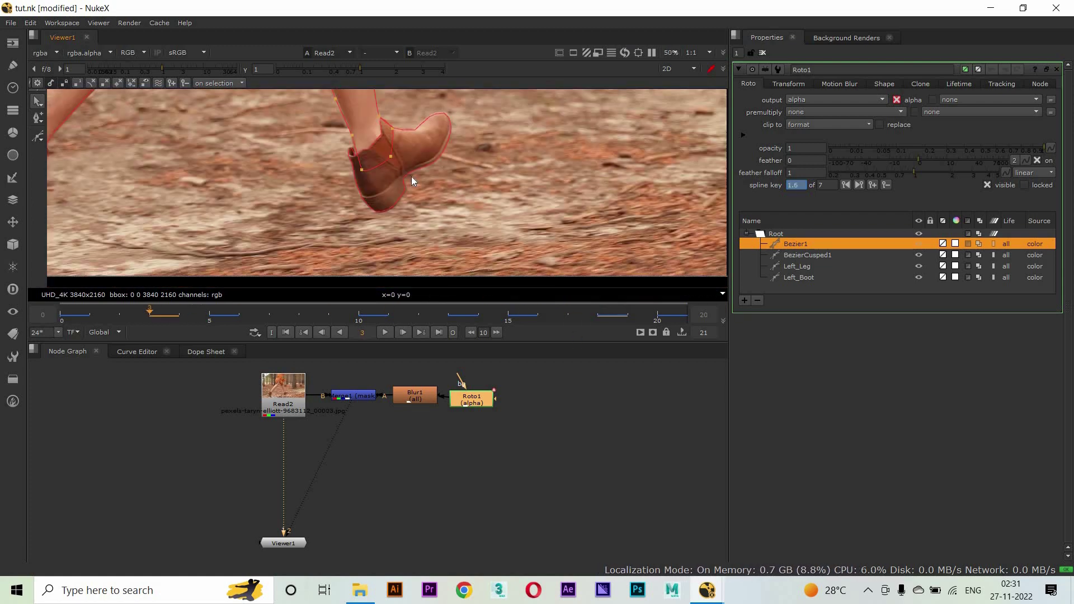
{"action": "scroll", "coordinate": [395, 206], "scroll_direction": "up", "scroll_amount": 1}
{"action": "scroll", "coordinate": [395, 206], "scroll_direction": "down", "scroll_amount": 4}
{"action": "scroll", "coordinate": [395, 206], "scroll_direction": "up", "scroll_amount": 4}
{"action": "scroll", "coordinate": [341, 254], "scroll_direction": "down", "scroll_amount": 2}
{"action": "scroll", "coordinate": [331, 247], "scroll_direction": "up", "scroll_amount": 2}
{"action": "left_click", "coordinate": [320, 190]}
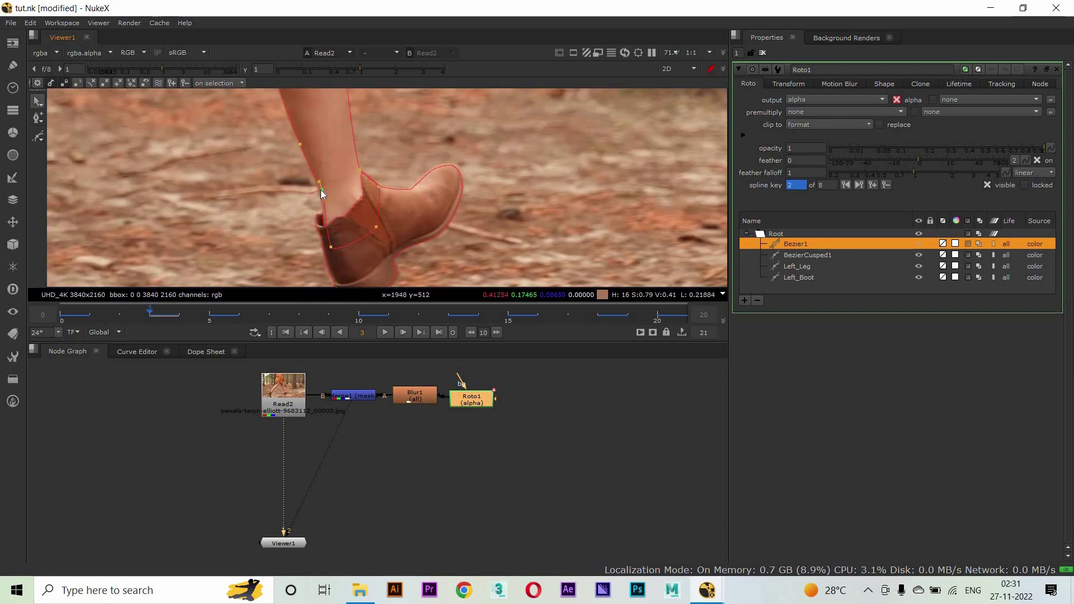
{"action": "scroll", "coordinate": [320, 190], "scroll_direction": "up", "scroll_amount": 2}
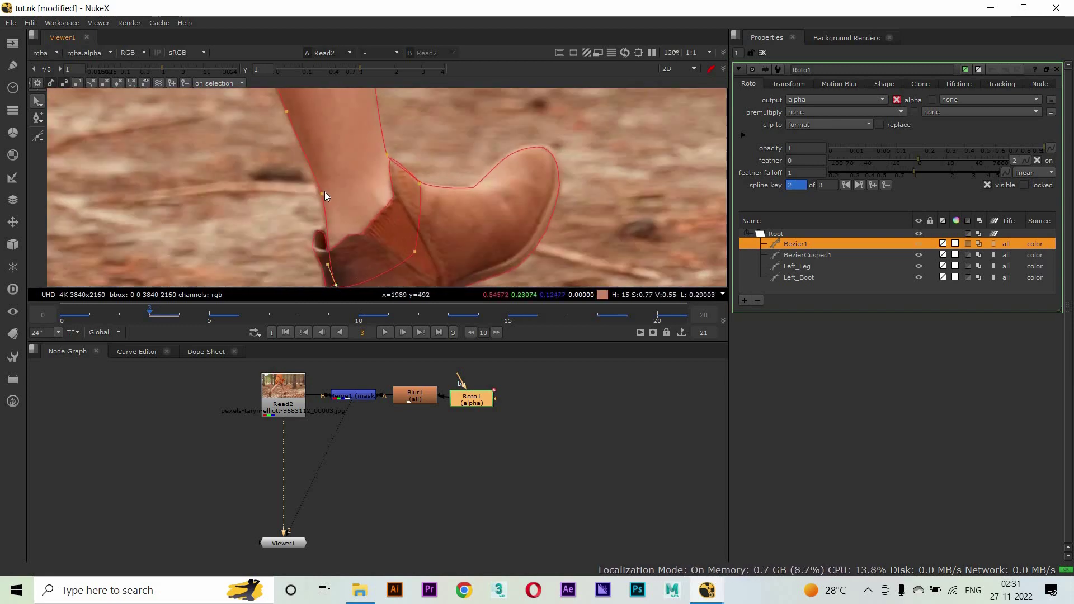
{"action": "left_click_drag", "start_coordinate": [316, 167], "coordinate": [391, 267]}
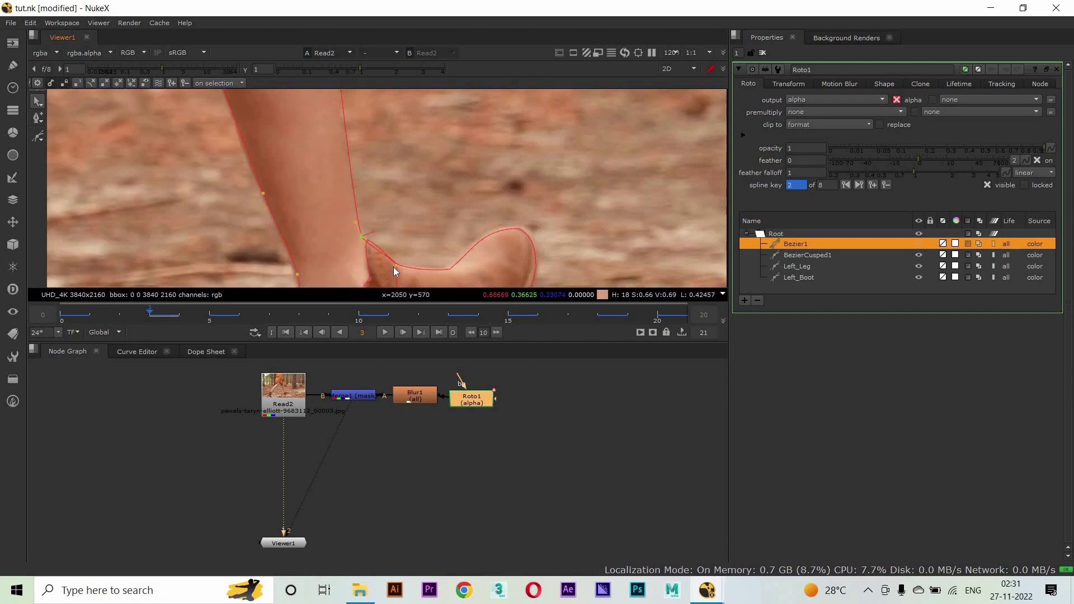
Move Bezier1's front-edge points onto the outline of the shin and knee at frame 3
{"action": "scroll", "coordinate": [334, 177], "scroll_direction": "down", "scroll_amount": 2}
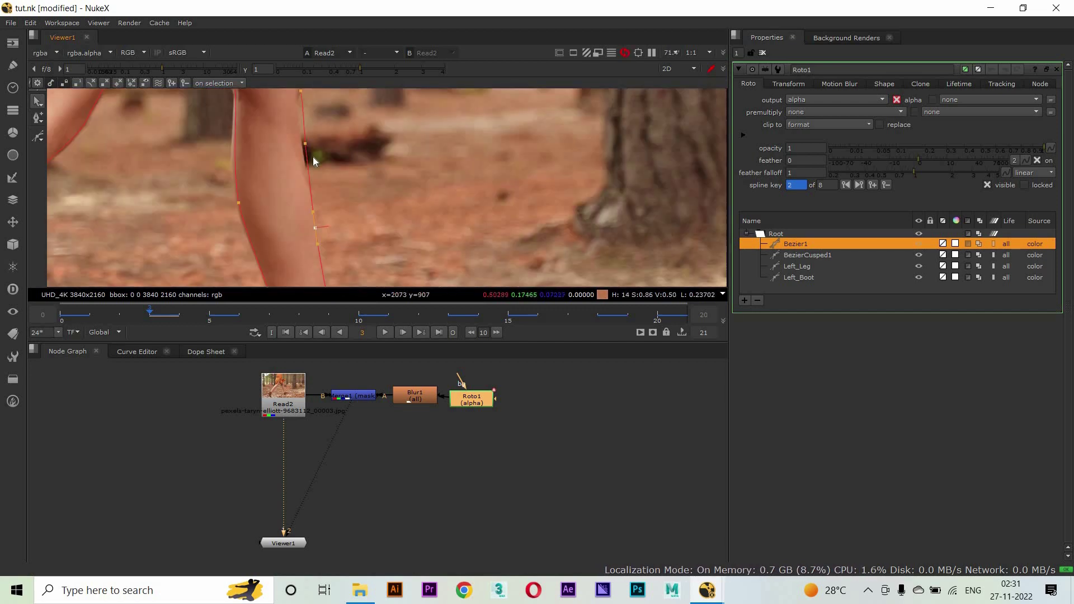
{"action": "left_click_drag", "start_coordinate": [338, 112], "coordinate": [295, 196]}
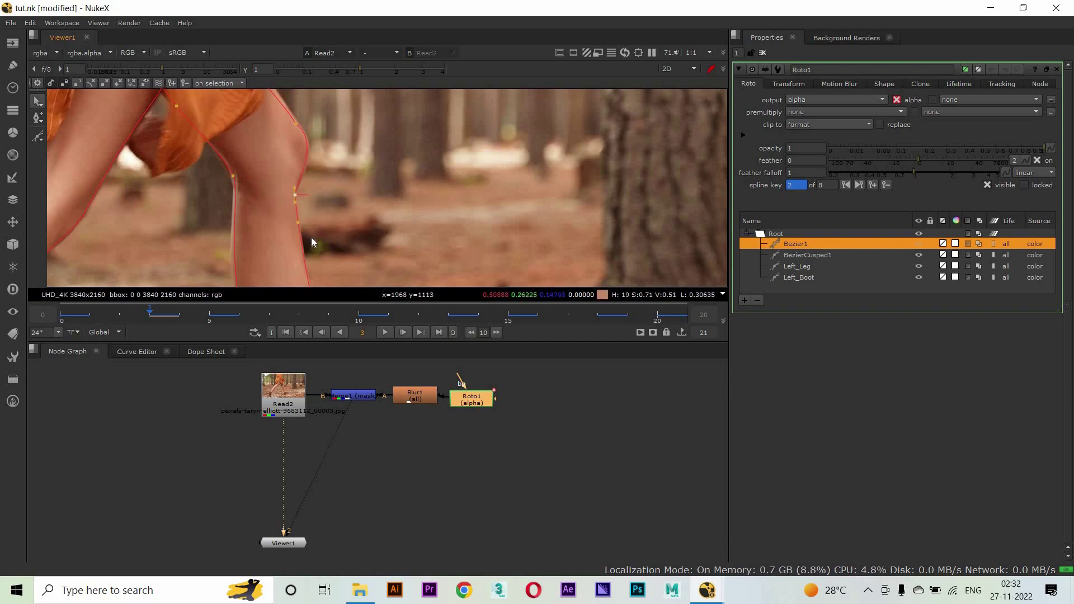
{"action": "scroll", "coordinate": [310, 234], "scroll_direction": "up", "scroll_amount": 2}
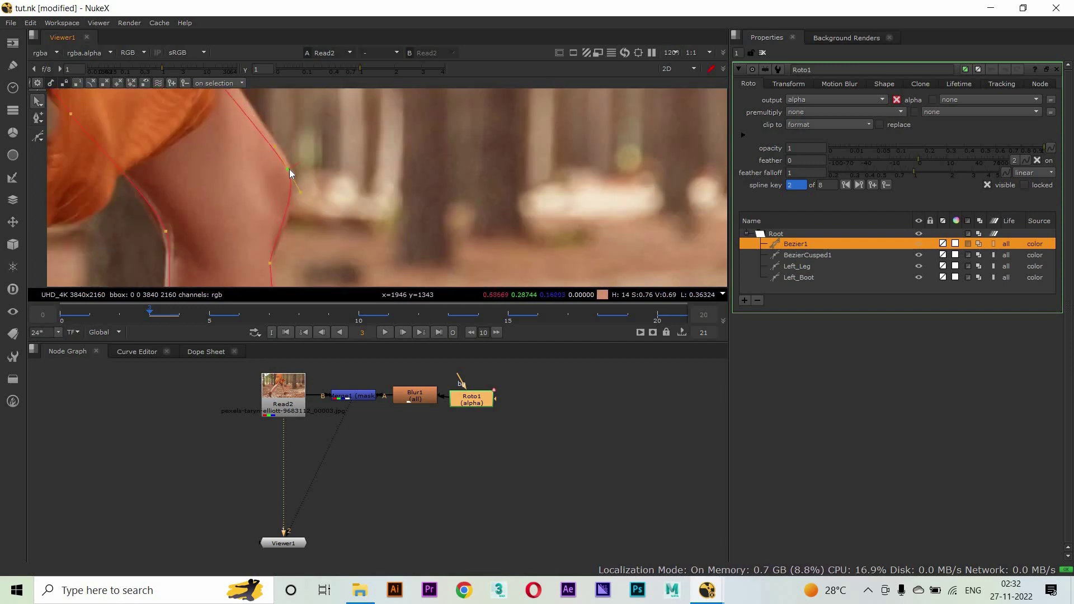
Reposition Bezier1's upper thigh points beneath the orange skirt at frame 3
{"action": "scroll", "coordinate": [334, 227], "scroll_direction": "down", "scroll_amount": 4}
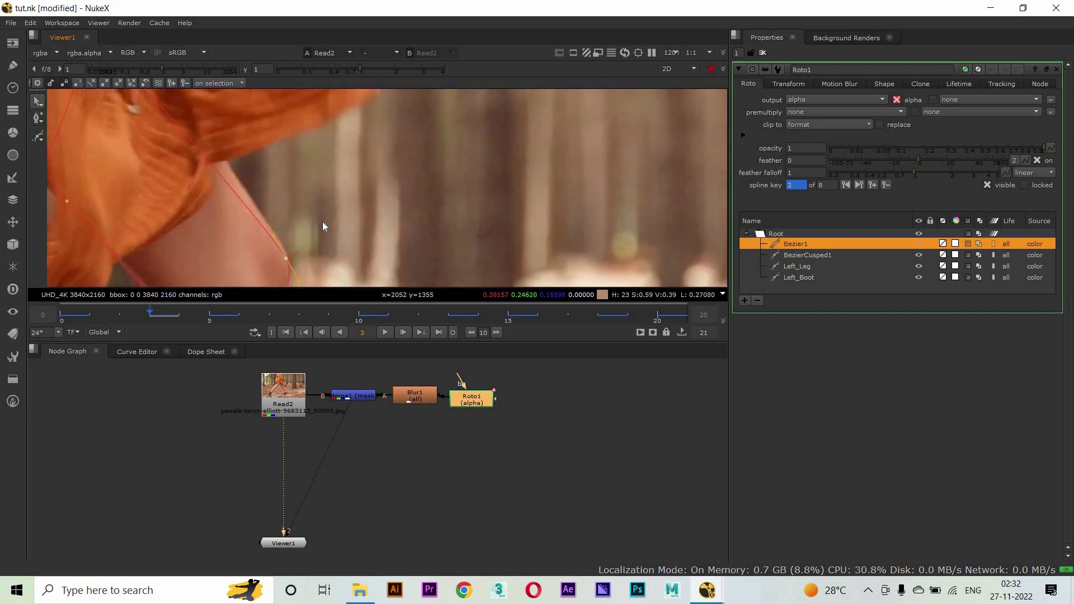
{"action": "left_click_drag", "start_coordinate": [218, 135], "coordinate": [223, 120]}
{"action": "left_click", "coordinate": [203, 214]}
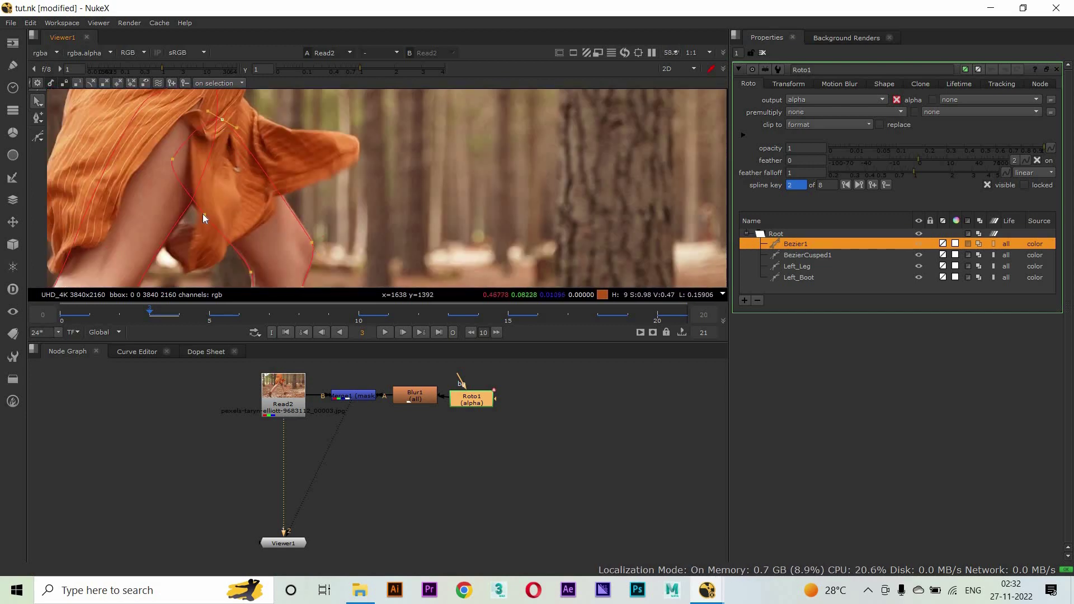
Refine Bezier1's curve around the kneecap and along the back of the lower calf at frame 3
{"action": "scroll", "coordinate": [333, 251], "scroll_direction": "up", "scroll_amount": 4}
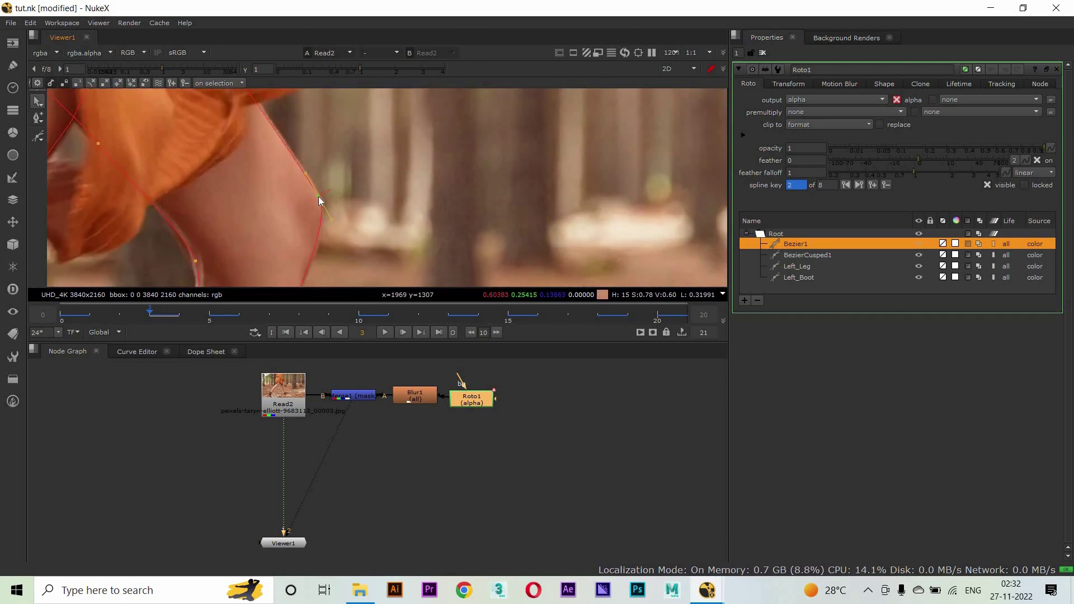
{"action": "mouse_move", "coordinate": [365, 189]}
{"action": "left_mouse_down"}
{"action": "mouse_move", "coordinate": [210, 171]}
{"action": "mouse_move", "coordinate": [235, 101]}
{"action": "mouse_move", "coordinate": [246, 221]}
{"action": "mouse_move", "coordinate": [228, 216]}
{"action": "mouse_move", "coordinate": [247, 216]}
{"action": "mouse_move", "coordinate": [281, 254]}
{"action": "mouse_move", "coordinate": [334, 142]}
{"action": "mouse_move", "coordinate": [361, 185]}
{"action": "left_mouse_up"}
{"action": "scroll", "coordinate": [350, 212], "scroll_direction": "up", "scroll_amount": 1}
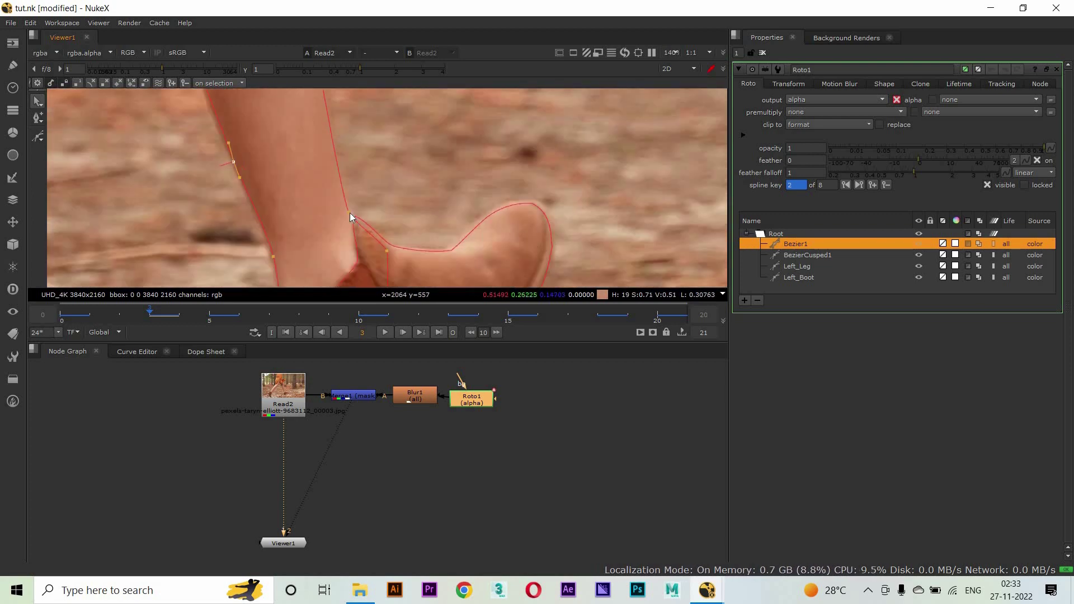
{"action": "scroll", "coordinate": [358, 213], "scroll_direction": "down", "scroll_amount": 4}
Go to frame 8 and key Bezier1 onto the leg, fitting its points along the back of the calf
{"action": "left_click", "coordinate": [299, 314]}
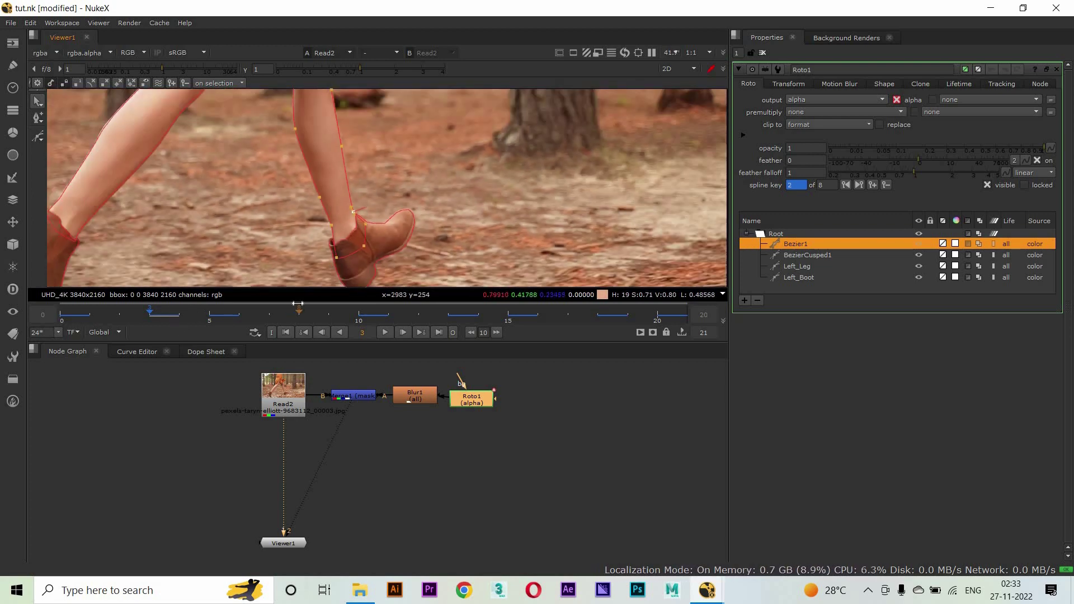
{"action": "scroll", "coordinate": [386, 191], "scroll_direction": "up", "scroll_amount": 2}
{"action": "scroll", "coordinate": [386, 190], "scroll_direction": "down", "scroll_amount": 3}
{"action": "scroll", "coordinate": [341, 220], "scroll_direction": "up", "scroll_amount": 3}
{"action": "scroll", "coordinate": [403, 179], "scroll_direction": "down", "scroll_amount": 3}
{"action": "scroll", "coordinate": [471, 148], "scroll_direction": "down", "scroll_amount": 2}
{"action": "scroll", "coordinate": [388, 197], "scroll_direction": "up", "scroll_amount": 6}
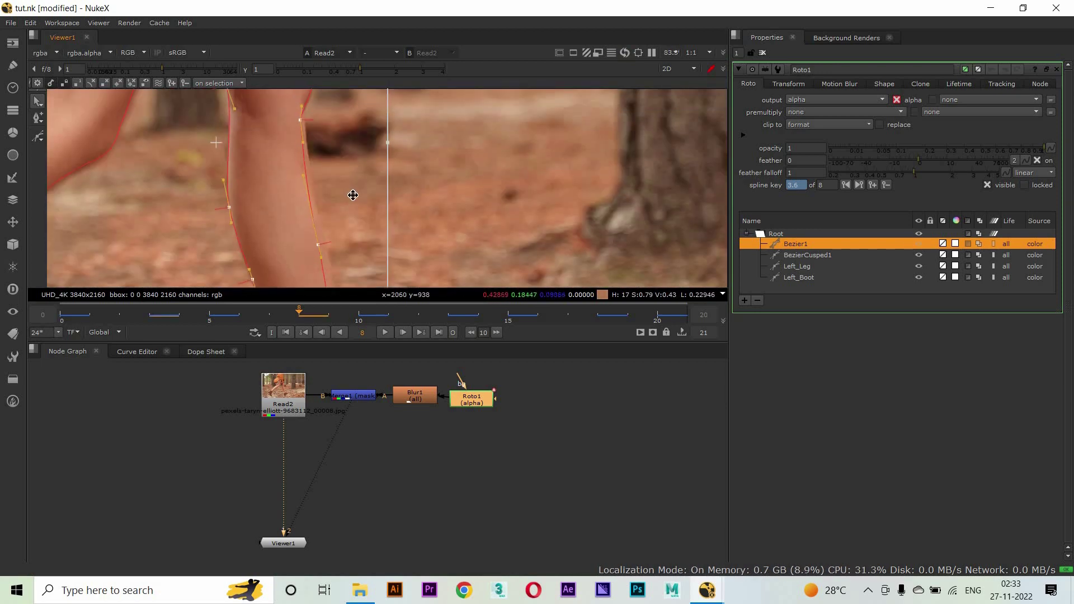
{"action": "scroll", "coordinate": [377, 250], "scroll_direction": "down", "scroll_amount": 2}
{"action": "scroll", "coordinate": [345, 230], "scroll_direction": "up", "scroll_amount": 4}
{"action": "left_click", "coordinate": [344, 230]}
{"action": "left_click_drag", "start_coordinate": [372, 233], "coordinate": [328, 220]}
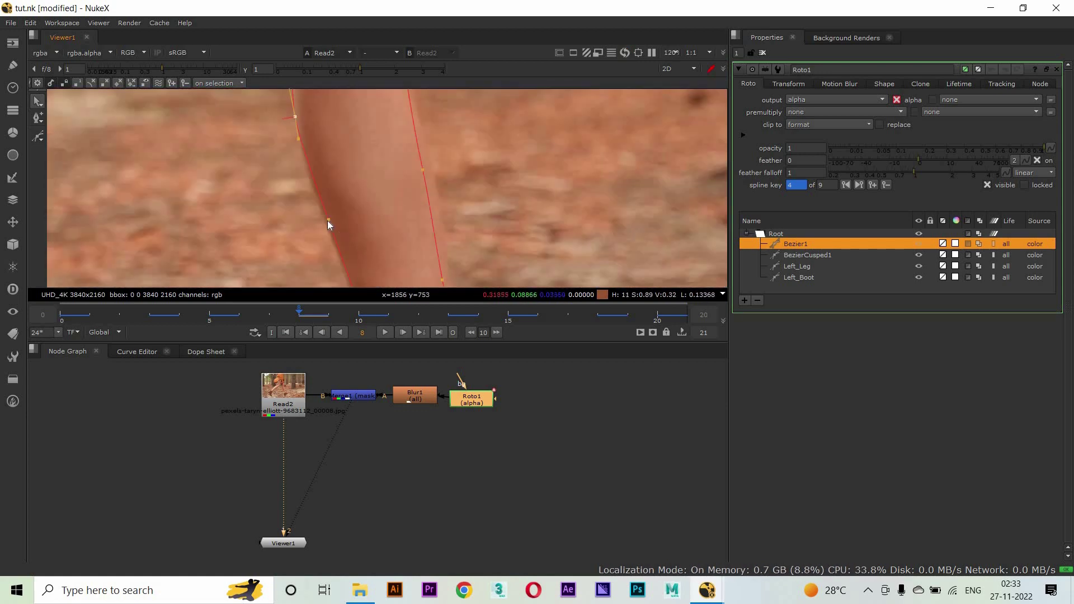
Adjust Bezier1's points along the lower leg and up the front edge to the knee at frame 8
{"action": "left_click_drag", "start_coordinate": [384, 241], "coordinate": [355, 263]}
{"action": "left_click_drag", "start_coordinate": [338, 132], "coordinate": [343, 222]}
{"action": "left_click_drag", "start_coordinate": [434, 255], "coordinate": [288, 209]}
{"action": "left_click", "coordinate": [289, 208]}
{"action": "left_click_drag", "start_coordinate": [263, 106], "coordinate": [266, 157]}
{"action": "left_click", "coordinate": [254, 140]}
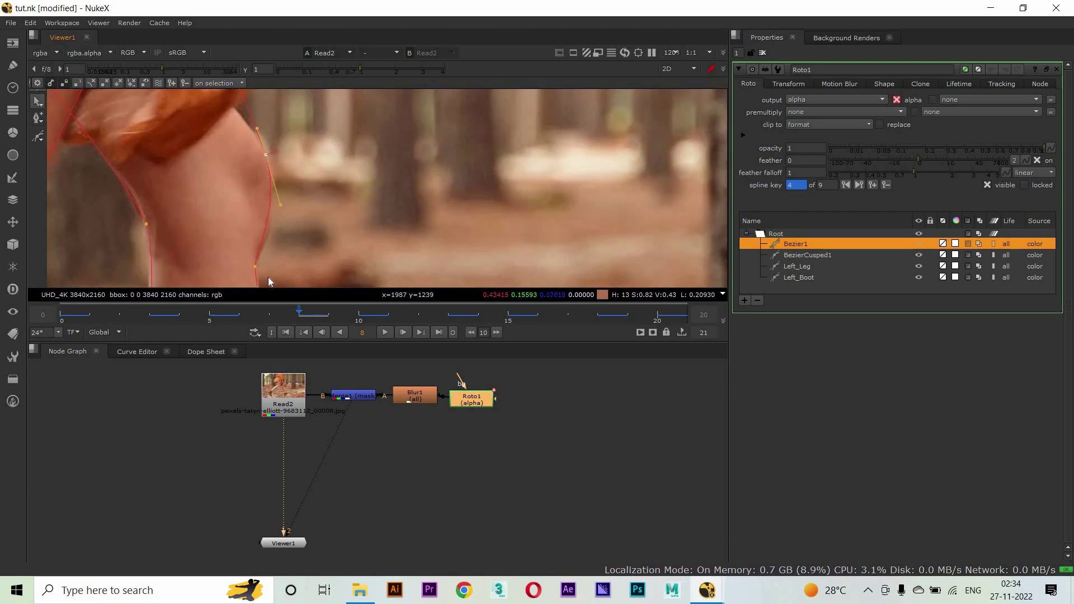
Reshape Bezier1's curve around the front of the kneecap at frame 8
{"action": "scroll", "coordinate": [306, 219], "scroll_direction": "down", "scroll_amount": 3}
{"action": "scroll", "coordinate": [304, 191], "scroll_direction": "down", "scroll_amount": 1}
{"action": "left_click_drag", "start_coordinate": [304, 191], "coordinate": [148, 138]}
{"action": "scroll", "coordinate": [335, 235], "scroll_direction": "up", "scroll_amount": 4}
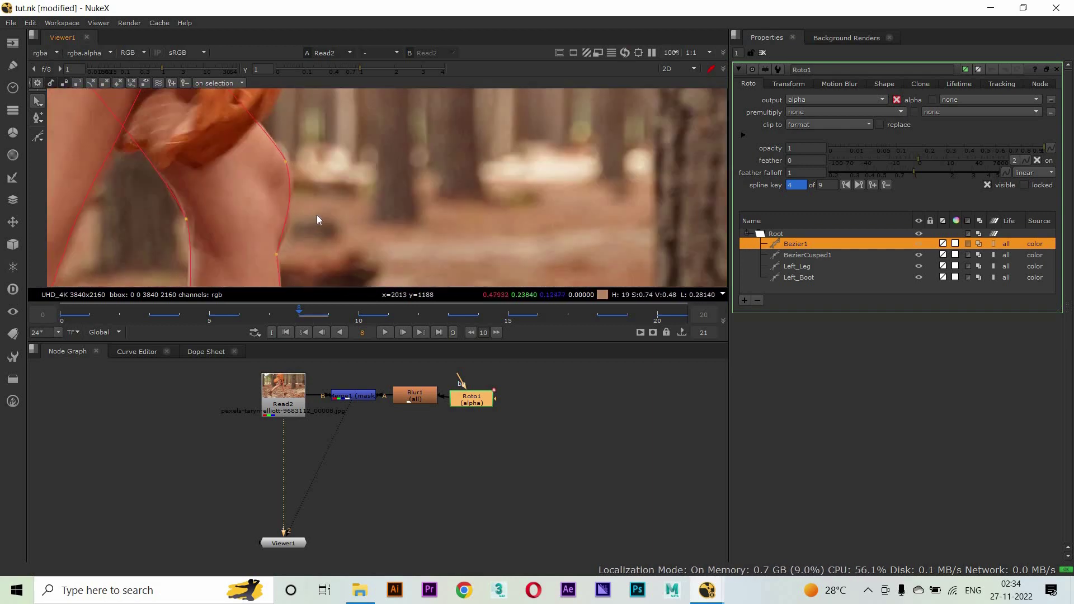
{"action": "scroll", "coordinate": [140, 184], "scroll_direction": "up", "scroll_amount": 1}
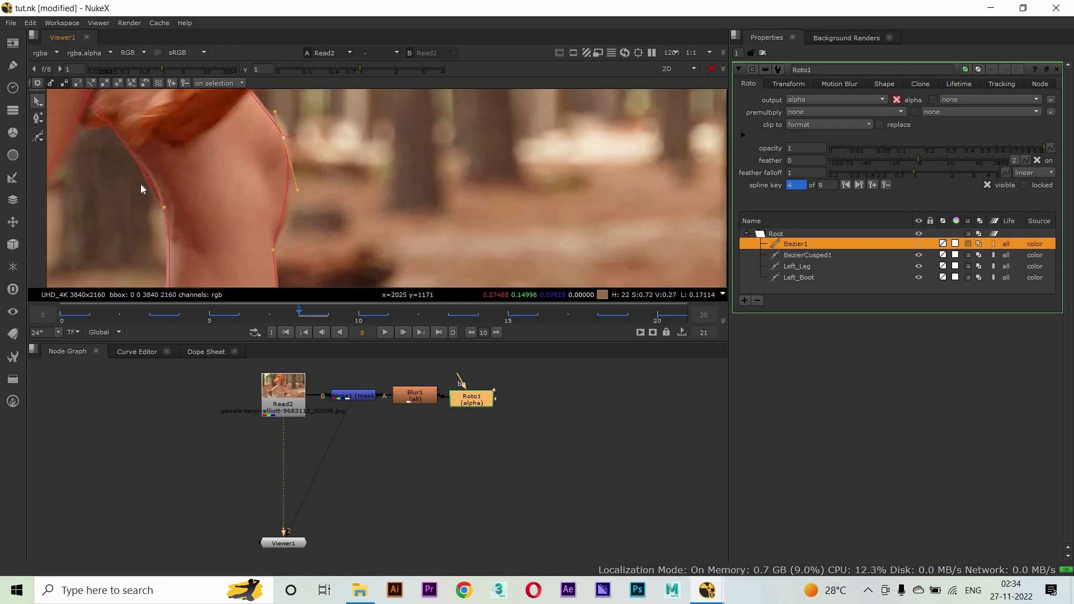
Fit Bezier1's points to the back of the knee, the calf and the heel side of the boot at frame 8
{"action": "left_click_drag", "start_coordinate": [140, 184], "coordinate": [81, 123]}
{"action": "scroll", "coordinate": [266, 244], "scroll_direction": "down", "scroll_amount": 2}
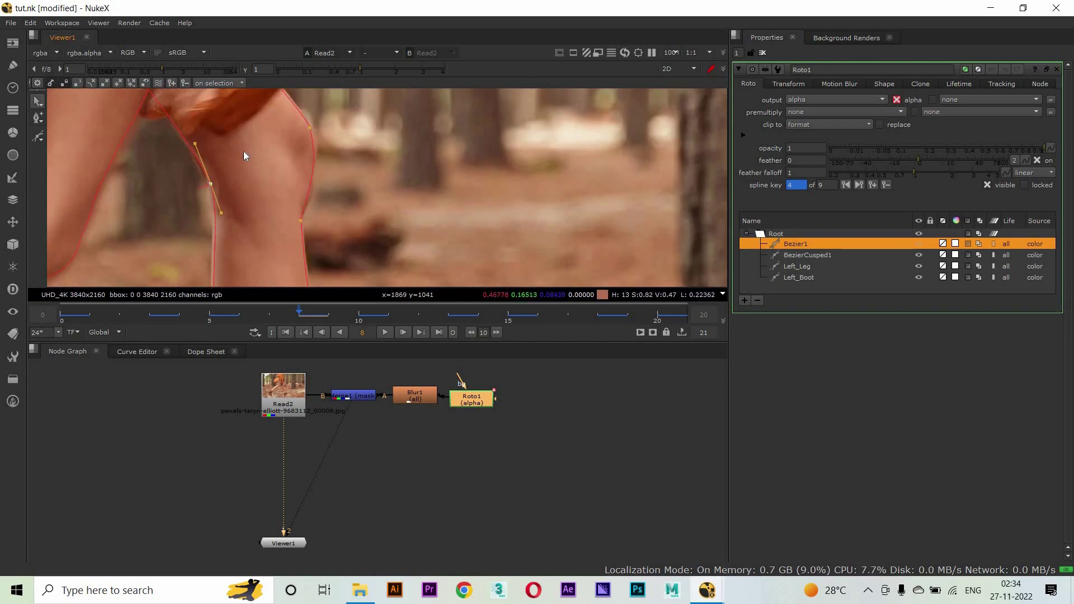
{"action": "left_click_drag", "start_coordinate": [243, 151], "coordinate": [211, 102]}
{"action": "left_click", "coordinate": [209, 223]}
{"action": "scroll", "coordinate": [295, 156], "scroll_direction": "down", "scroll_amount": 2}
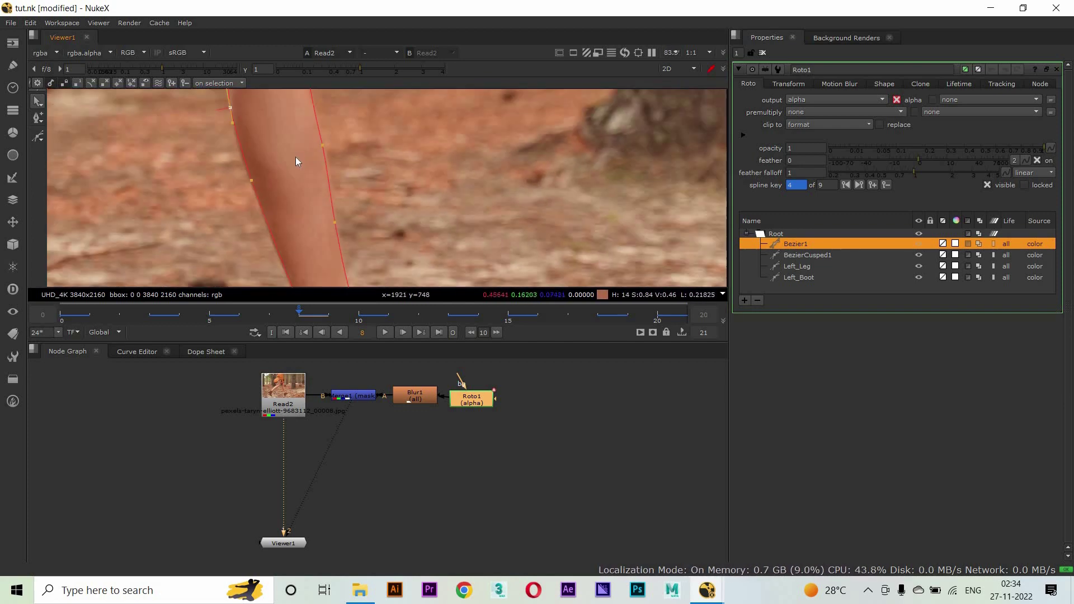
{"action": "scroll", "coordinate": [307, 233], "scroll_direction": "up", "scroll_amount": 4}
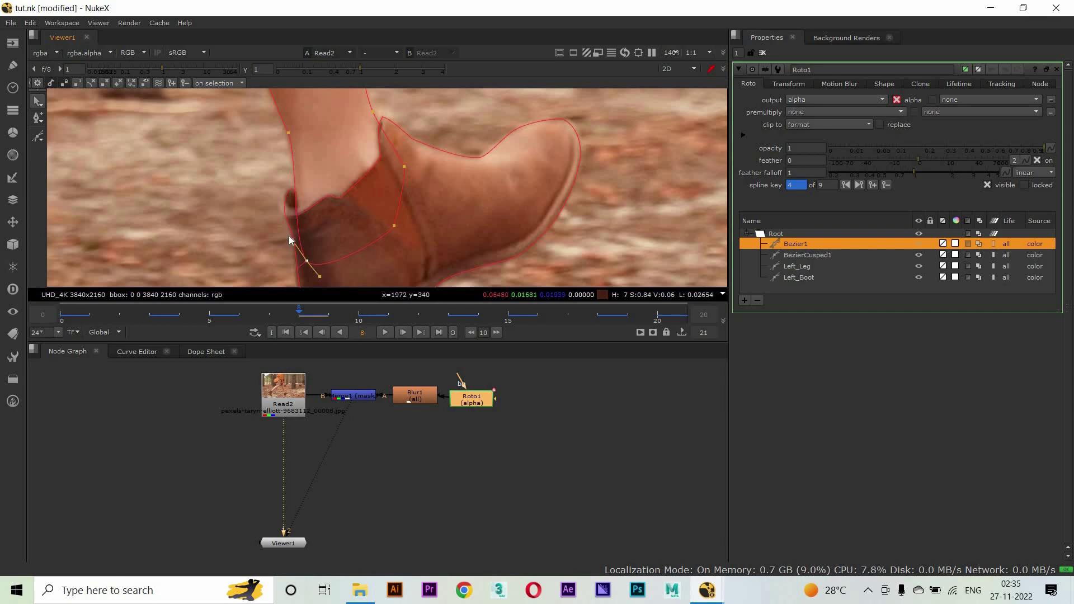
Go to frame 12 and key Bezier1 onto the leg, fitting its points at the back of the knee
{"action": "scroll", "coordinate": [381, 236], "scroll_direction": "down", "scroll_amount": 5}
{"action": "left_click", "coordinate": [406, 312]}
{"action": "scroll", "coordinate": [400, 210], "scroll_direction": "down", "scroll_amount": 4}
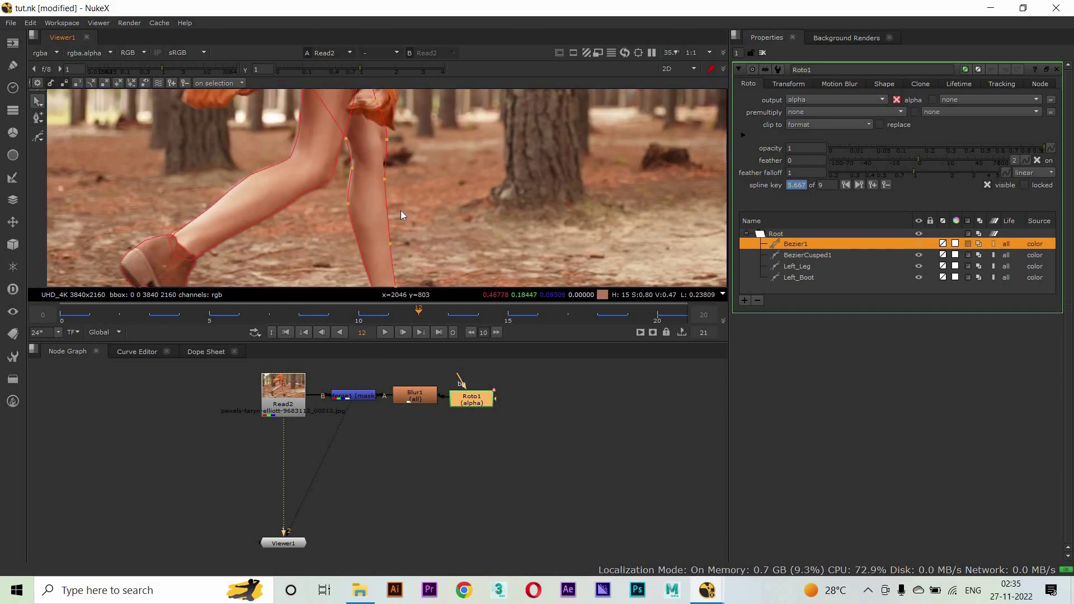
{"action": "scroll", "coordinate": [400, 210], "scroll_direction": "up", "scroll_amount": 4}
{"action": "scroll", "coordinate": [301, 226], "scroll_direction": "down", "scroll_amount": 3}
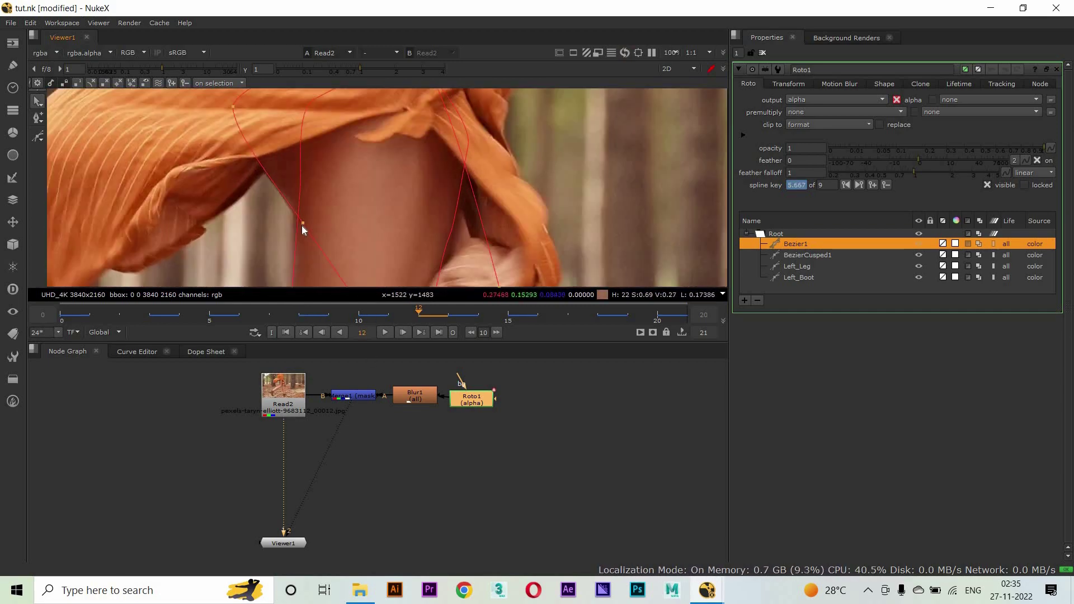
{"action": "scroll", "coordinate": [369, 173], "scroll_direction": "up", "scroll_amount": 5}
{"action": "left_click", "coordinate": [376, 183]}
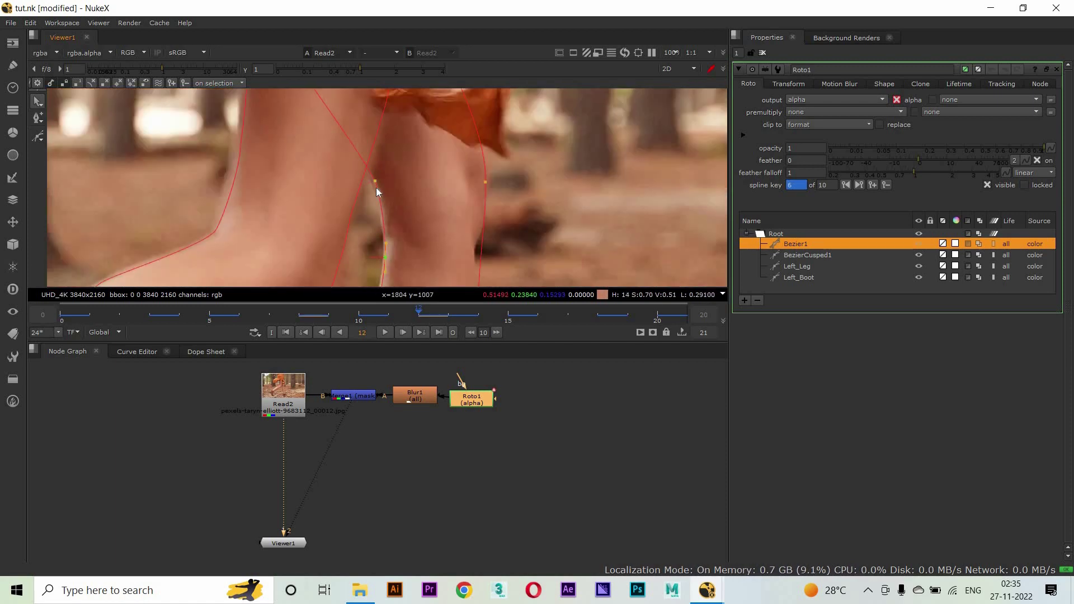
{"action": "scroll", "coordinate": [377, 192], "scroll_direction": "up", "scroll_amount": 2}
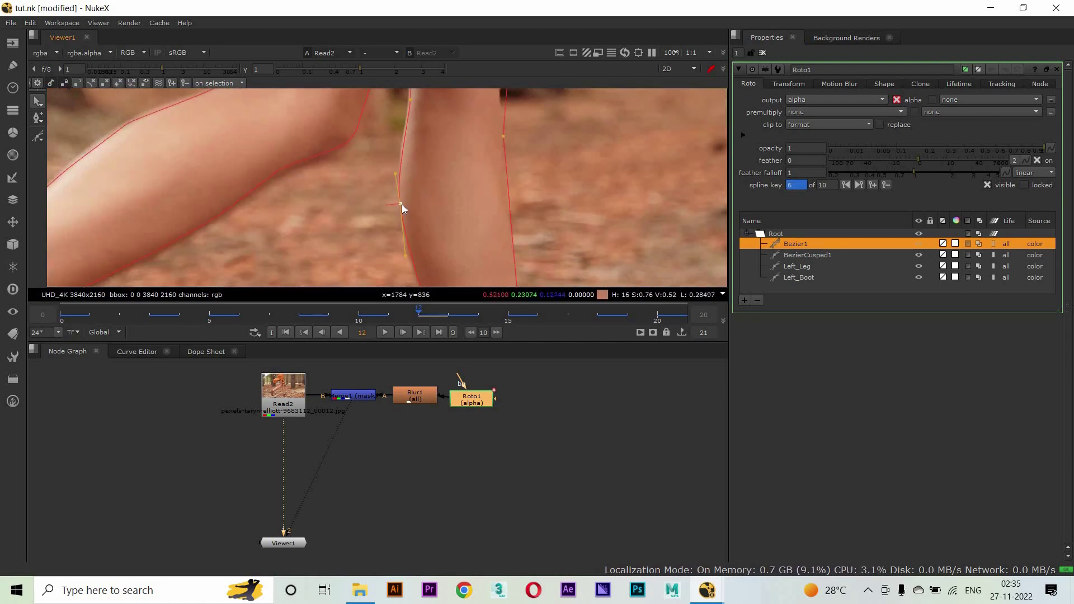
Fit Bezier1's points down the back of the calf to the ankle and boot at frame 12
{"action": "scroll", "coordinate": [412, 209], "scroll_direction": "down", "scroll_amount": 5}
{"action": "scroll", "coordinate": [390, 267], "scroll_direction": "up", "scroll_amount": 2}
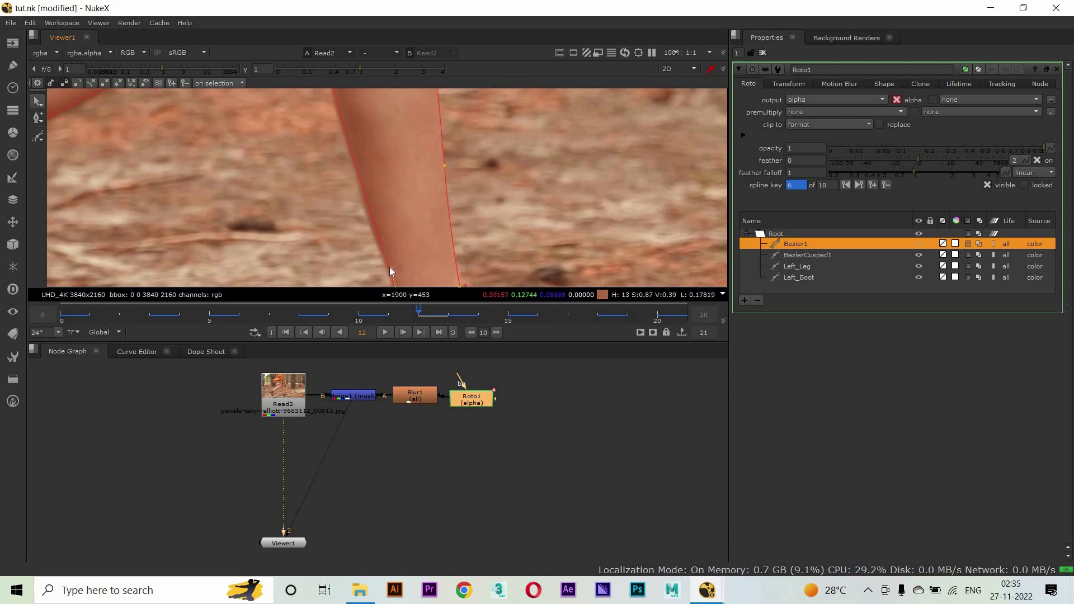
{"action": "scroll", "coordinate": [404, 249], "scroll_direction": "down", "scroll_amount": 2}
{"action": "scroll", "coordinate": [506, 139], "scroll_direction": "down", "scroll_amount": 2}
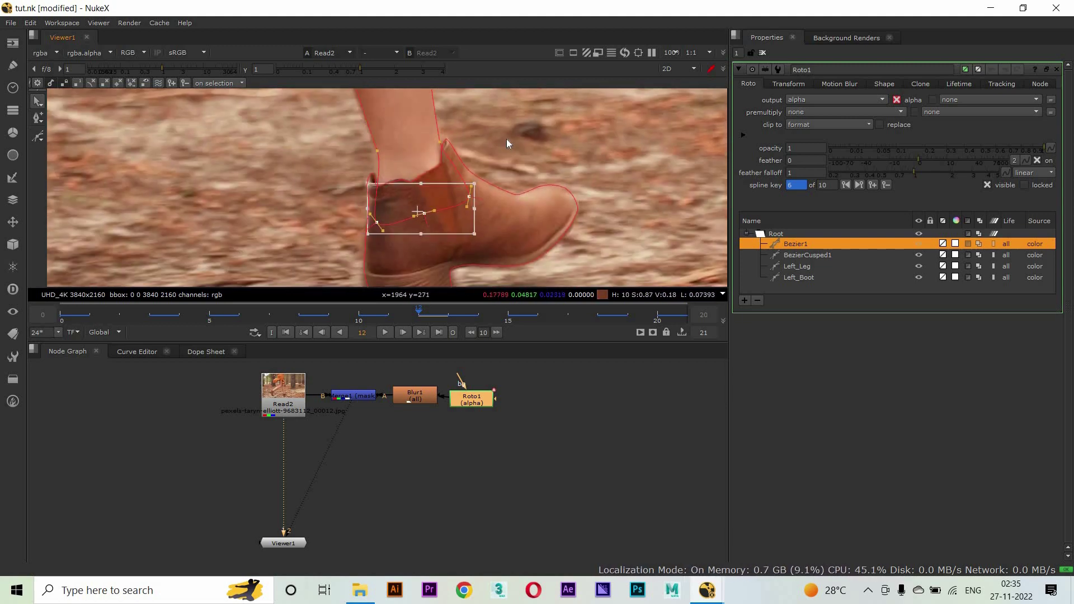
Adjust Bezier1's points up the shin and around the front of the knee at frame 12
{"action": "scroll", "coordinate": [402, 153], "scroll_direction": "up", "scroll_amount": 3}
{"action": "scroll", "coordinate": [394, 129], "scroll_direction": "up", "scroll_amount": 1}
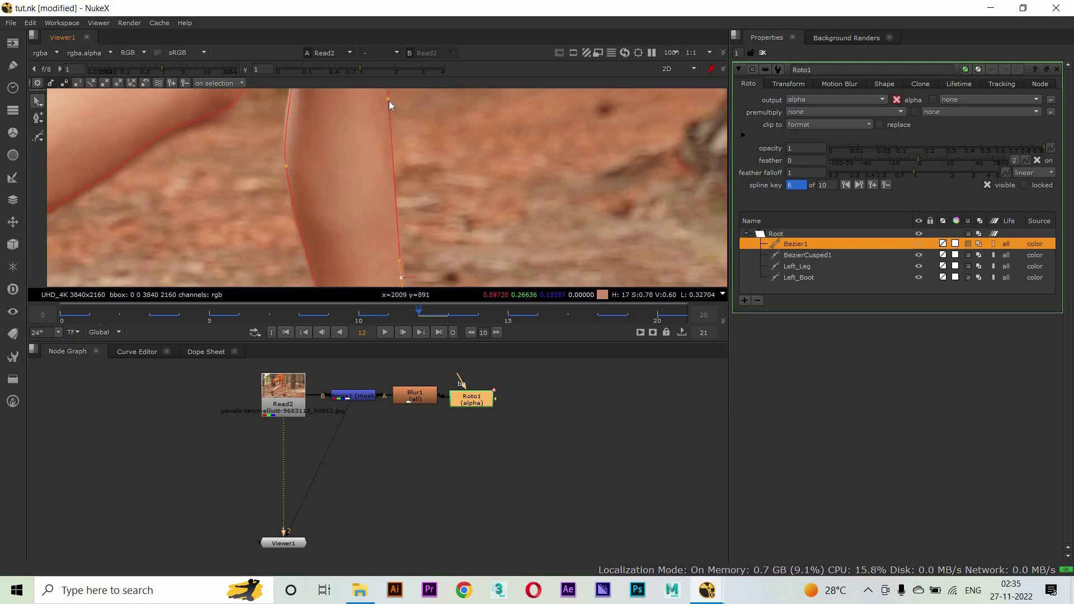
{"action": "scroll", "coordinate": [392, 145], "scroll_direction": "up", "scroll_amount": 2}
{"action": "scroll", "coordinate": [386, 169], "scroll_direction": "down", "scroll_amount": 1}
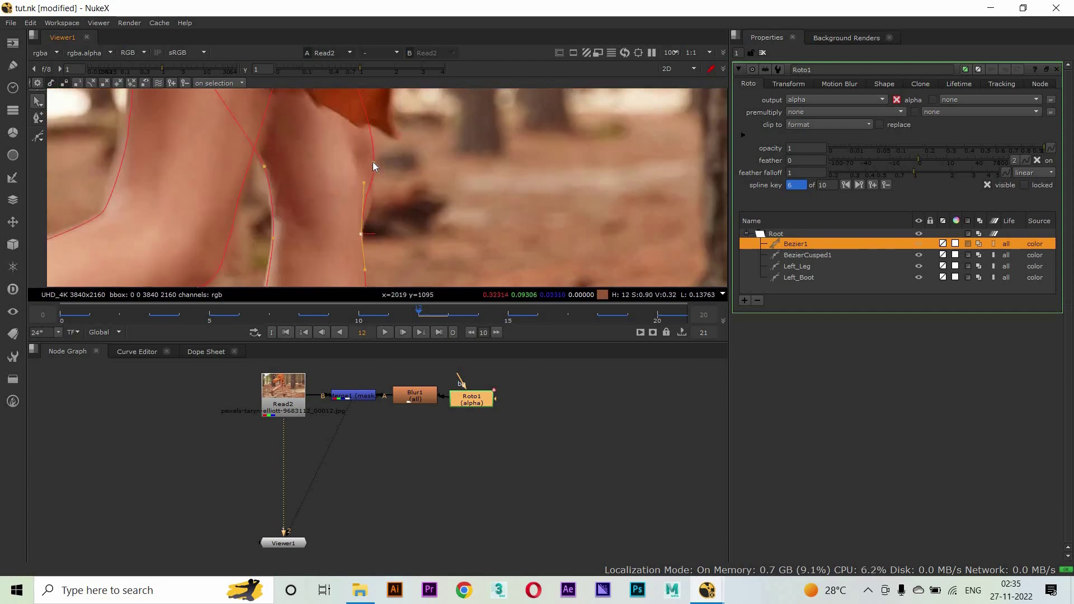
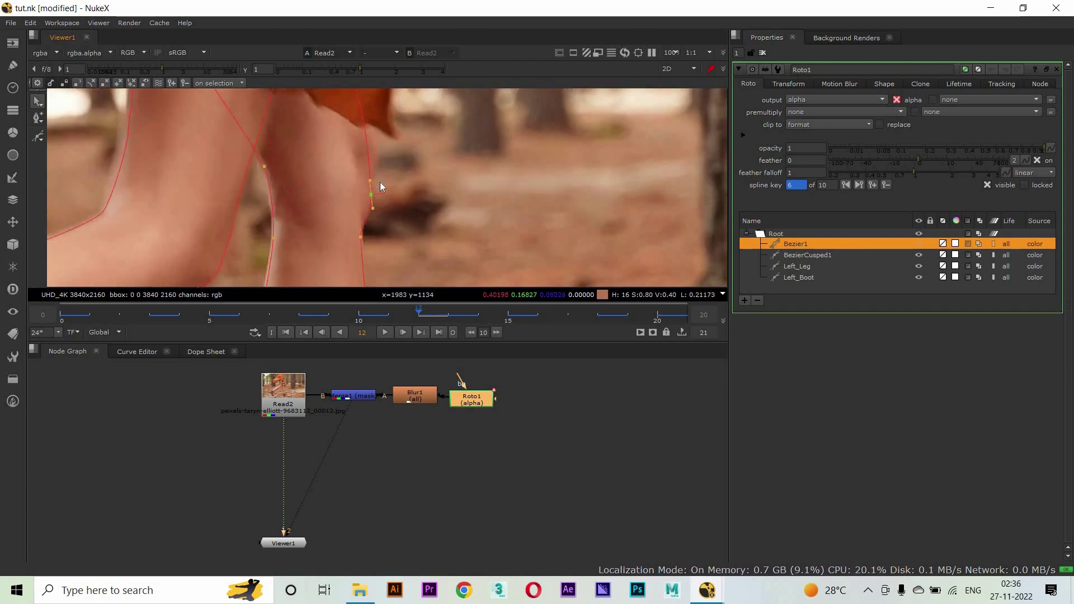
{"action": "scroll", "coordinate": [372, 199], "scroll_direction": "down", "scroll_amount": 1}
{"action": "scroll", "coordinate": [398, 267], "scroll_direction": "up", "scroll_amount": 1}
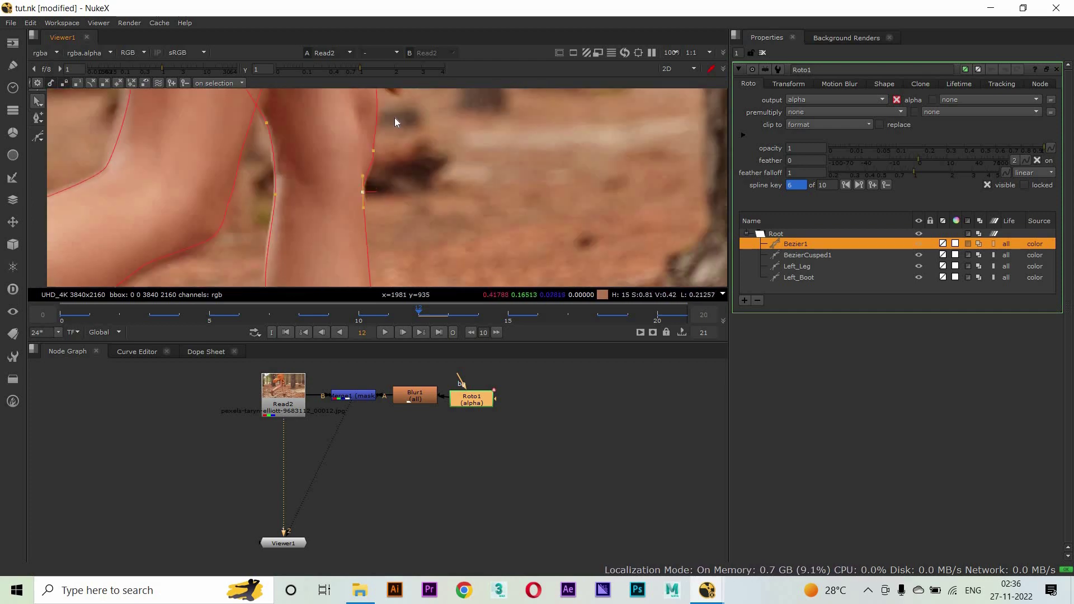
Adjust Bezier1's upper points around the thigh beneath the dress at frame 12
{"action": "scroll", "coordinate": [437, 239], "scroll_direction": "down", "scroll_amount": 2}
{"action": "scroll", "coordinate": [280, 134], "scroll_direction": "up", "scroll_amount": 2}
{"action": "scroll", "coordinate": [364, 198], "scroll_direction": "down", "scroll_amount": 3}
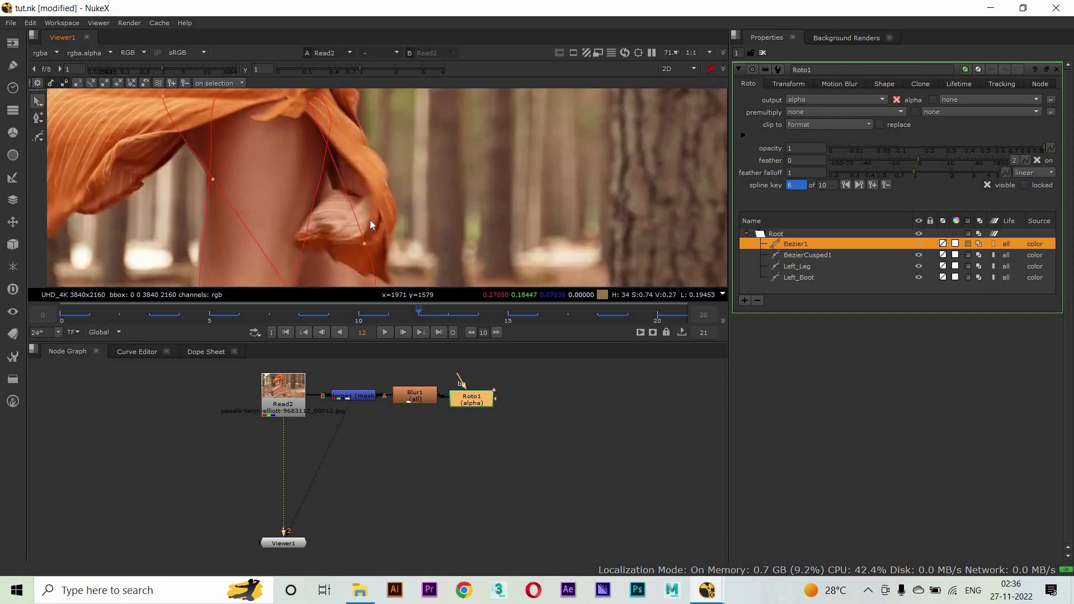
{"action": "scroll", "coordinate": [310, 137], "scroll_direction": "up", "scroll_amount": 2}
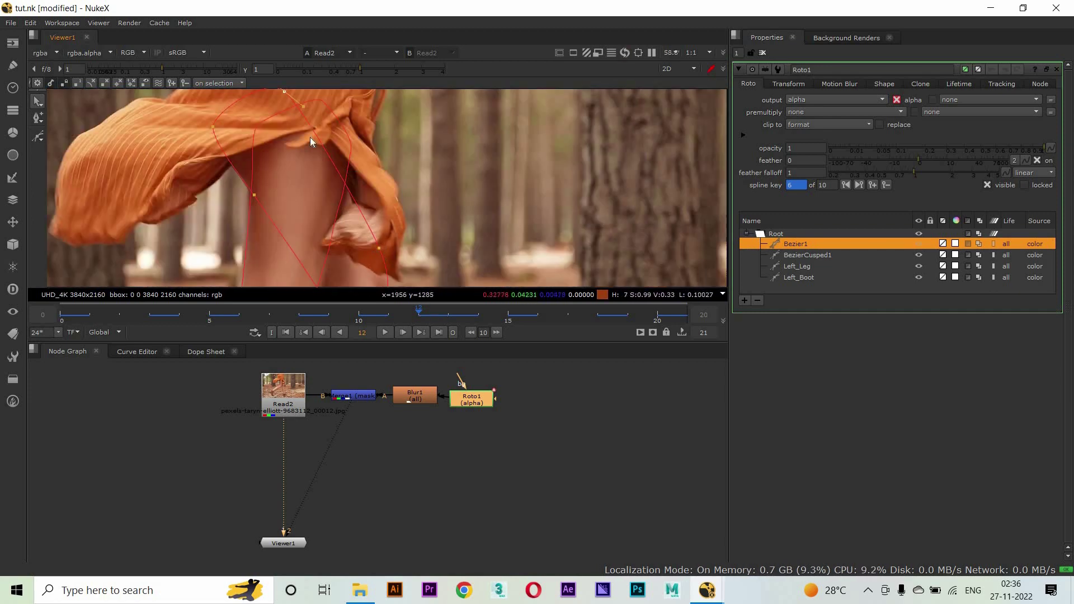
{"action": "scroll", "coordinate": [283, 115], "scroll_direction": "up", "scroll_amount": 1}
{"action": "scroll", "coordinate": [380, 179], "scroll_direction": "down", "scroll_amount": 2}
{"action": "scroll", "coordinate": [398, 229], "scroll_direction": "up", "scroll_amount": 1}
{"action": "scroll", "coordinate": [380, 212], "scroll_direction": "down", "scroll_amount": 2}
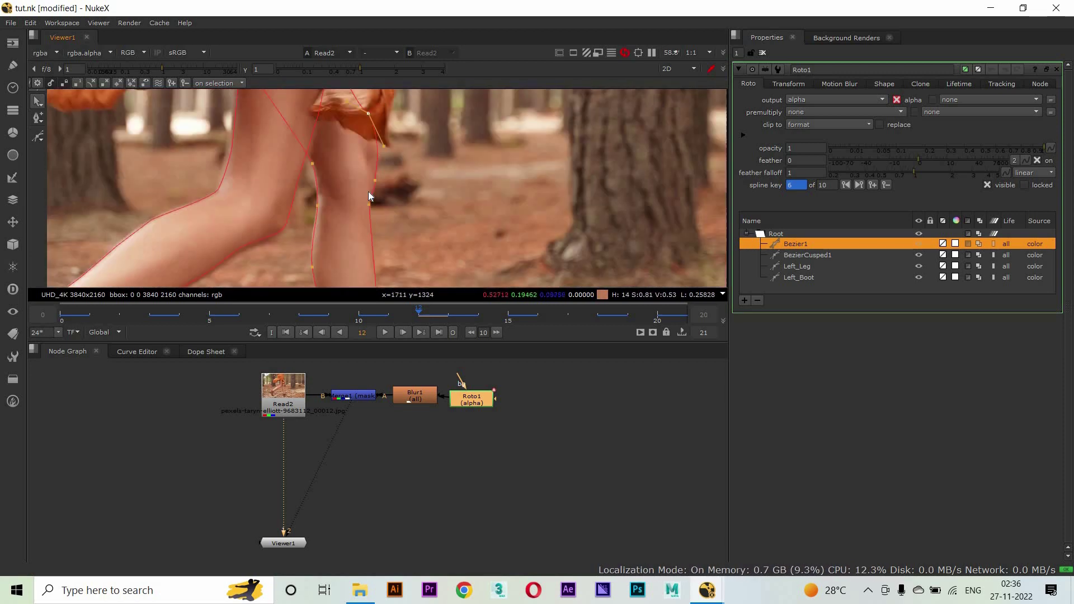
Go to frame 14 and key Bezier1 by fitting its points at the ankle above the boot
{"action": "left_click", "coordinate": [480, 314]}
{"action": "scroll", "coordinate": [401, 228], "scroll_direction": "up", "scroll_amount": 2}
{"action": "scroll", "coordinate": [400, 222], "scroll_direction": "up", "scroll_amount": 2}
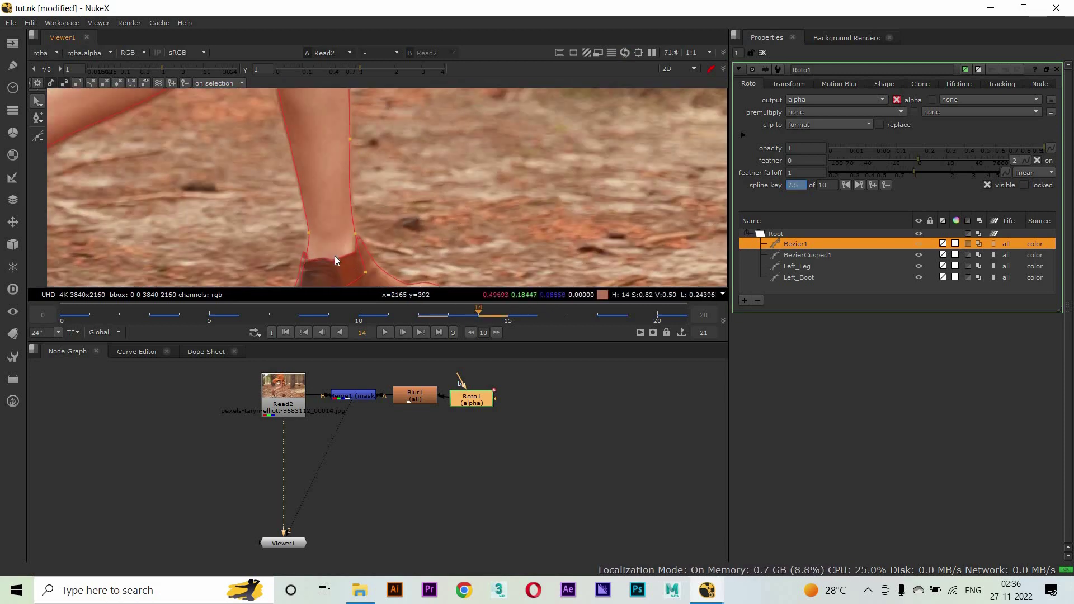
Go to frame 17 and key Bezier1 onto the leg, fitting its points along the ankle and lower leg
{"action": "left_click", "coordinate": [568, 311]}
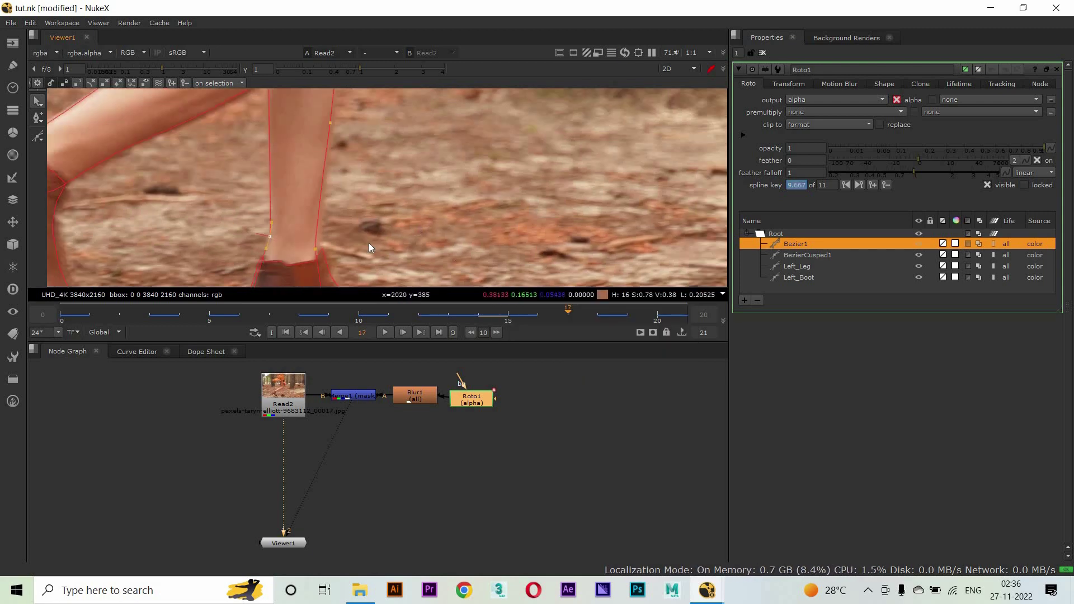
{"action": "scroll", "coordinate": [387, 219], "scroll_direction": "down", "scroll_amount": 4}
{"action": "scroll", "coordinate": [392, 206], "scroll_direction": "up", "scroll_amount": 5}
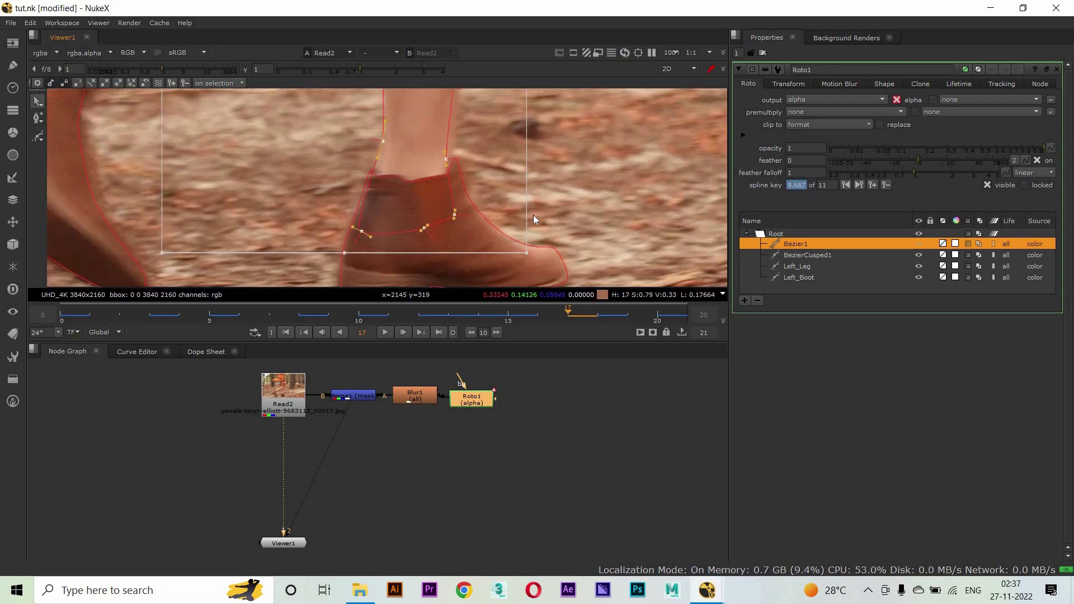
{"action": "left_click_drag", "start_coordinate": [480, 199], "coordinate": [442, 270]}
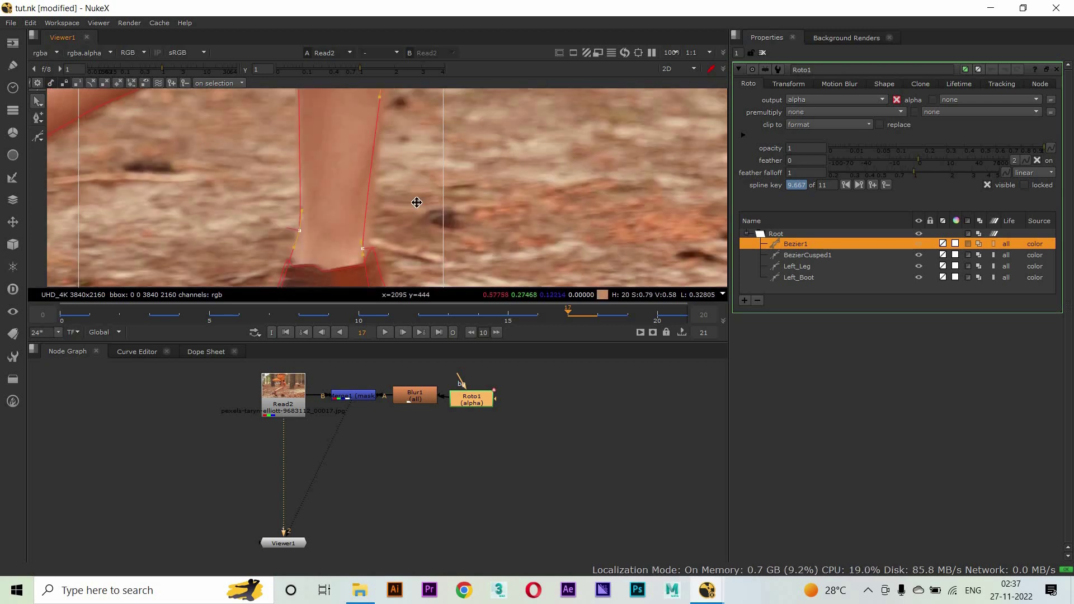
{"action": "left_click_drag", "start_coordinate": [305, 235], "coordinate": [297, 148]}
{"action": "left_click_drag", "start_coordinate": [415, 186], "coordinate": [123, 170]}
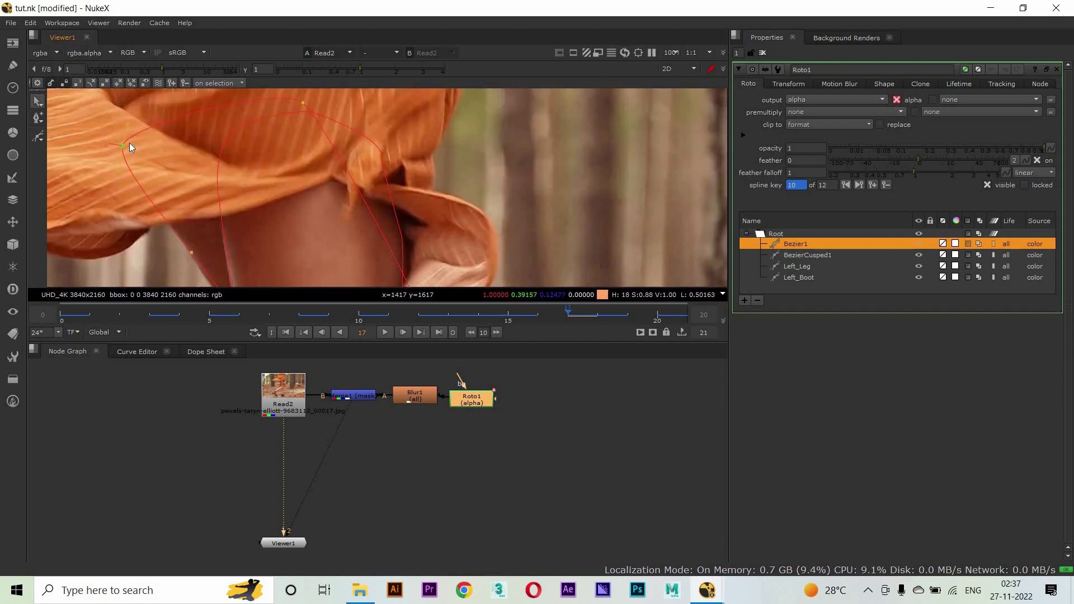
Adjust Bezier1's upper points along the thigh and beneath the dress at frame 17
{"action": "left_click_drag", "start_coordinate": [233, 146], "coordinate": [288, 220]}
{"action": "scroll", "coordinate": [303, 236], "scroll_direction": "up", "scroll_amount": 2}
{"action": "mouse_move", "coordinate": [326, 167]}
{"action": "left_mouse_down"}
{"action": "mouse_move", "coordinate": [283, 196]}
{"action": "mouse_move", "coordinate": [340, 154]}
{"action": "left_mouse_up"}
{"action": "scroll", "coordinate": [330, 253], "scroll_direction": "down", "scroll_amount": 3}
{"action": "scroll", "coordinate": [330, 253], "scroll_direction": "down", "scroll_amount": 3}
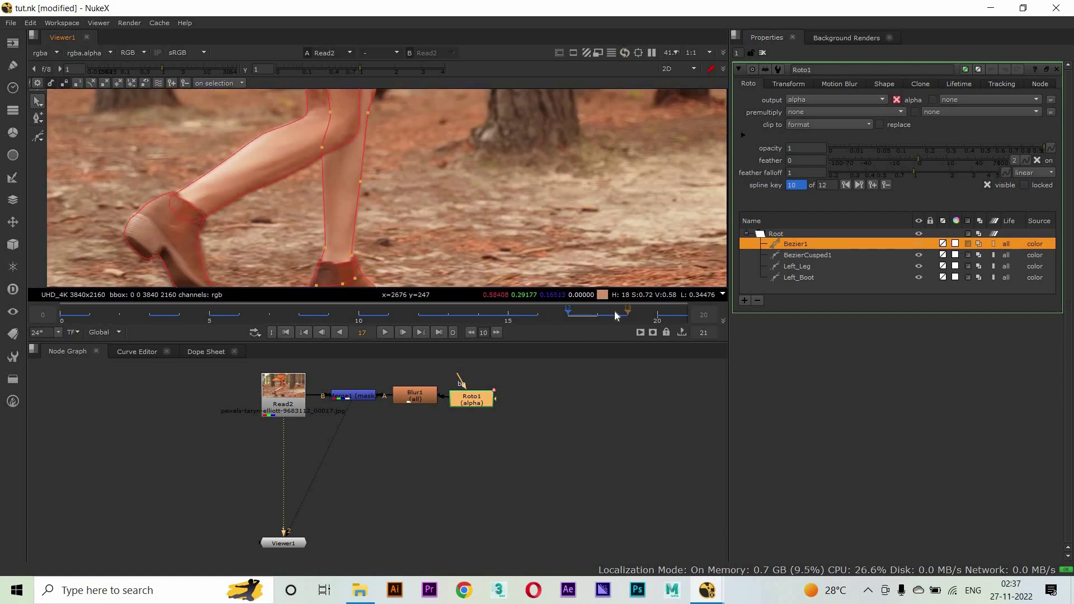
Go to frame 19 and key Bezier1 onto the front leg, fitting its points at the ankle and shin
{"action": "key", "text": "Right"}
{"action": "key", "text": "Right"}
{"action": "scroll", "coordinate": [379, 217], "scroll_direction": "down", "scroll_amount": 4}
{"action": "scroll", "coordinate": [390, 212], "scroll_direction": "up", "scroll_amount": 7}
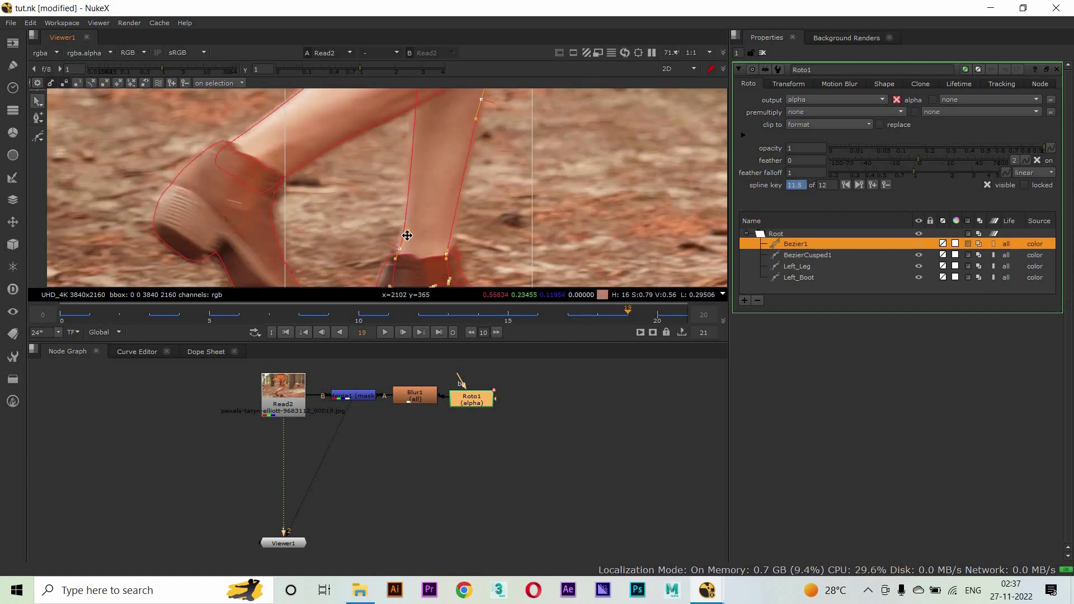
{"action": "left_click_drag", "start_coordinate": [278, 251], "coordinate": [274, 258]}
{"action": "scroll", "coordinate": [462, 261], "scroll_direction": "down", "scroll_amount": 3}
{"action": "scroll", "coordinate": [445, 260], "scroll_direction": "up", "scroll_amount": 4}
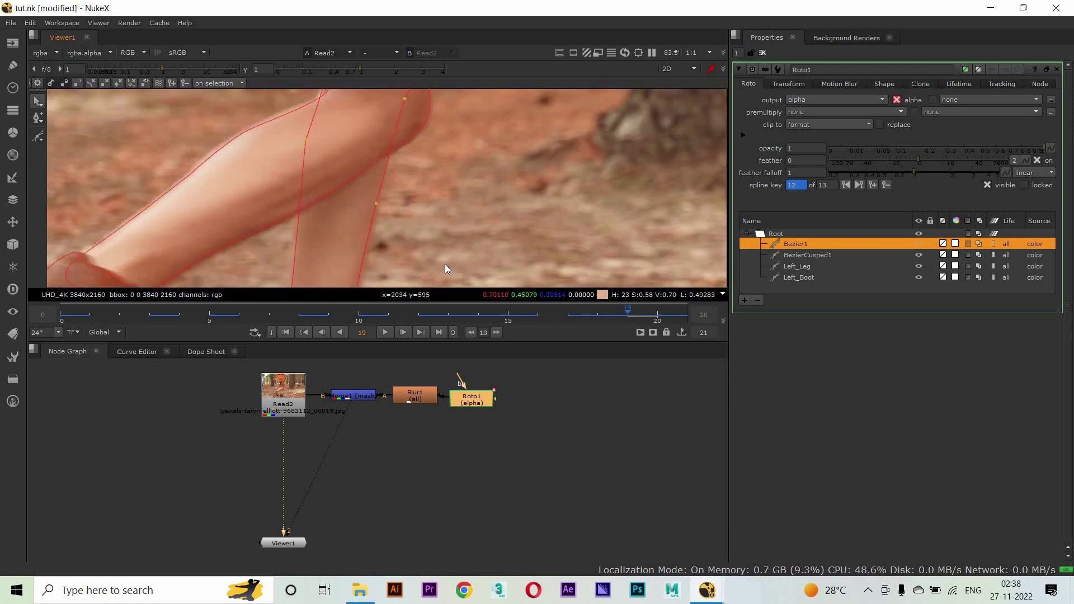
Fit Bezier1's points to the back of the thigh and the front of the knee at frame 19
{"action": "scroll", "coordinate": [460, 252], "scroll_direction": "down", "scroll_amount": 2}
{"action": "scroll", "coordinate": [300, 235], "scroll_direction": "up", "scroll_amount": 4}
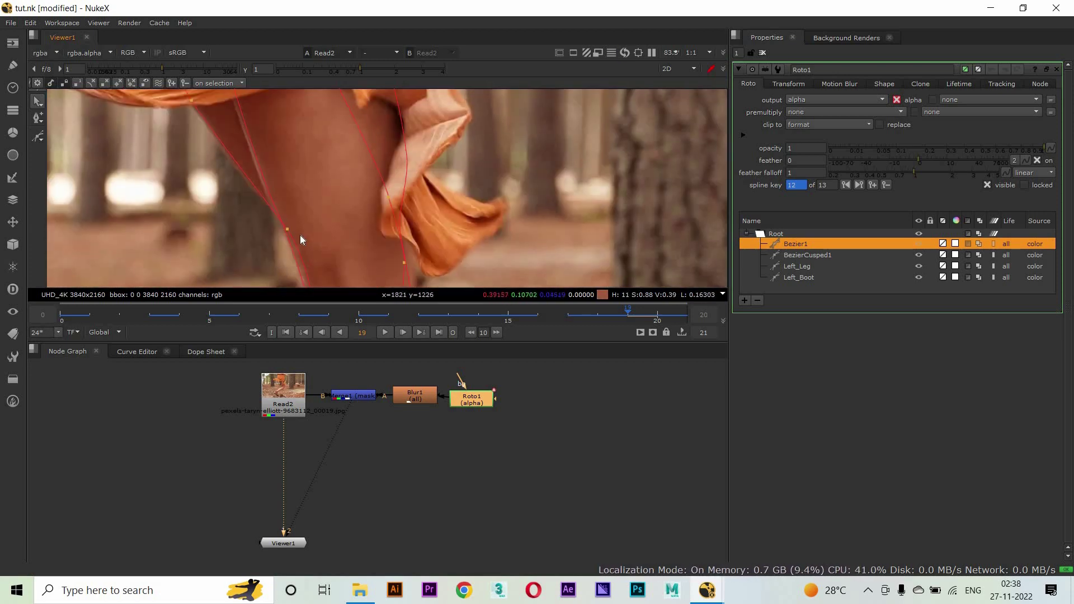
{"action": "scroll", "coordinate": [375, 190], "scroll_direction": "down", "scroll_amount": 1}
{"action": "scroll", "coordinate": [402, 156], "scroll_direction": "up", "scroll_amount": 2}
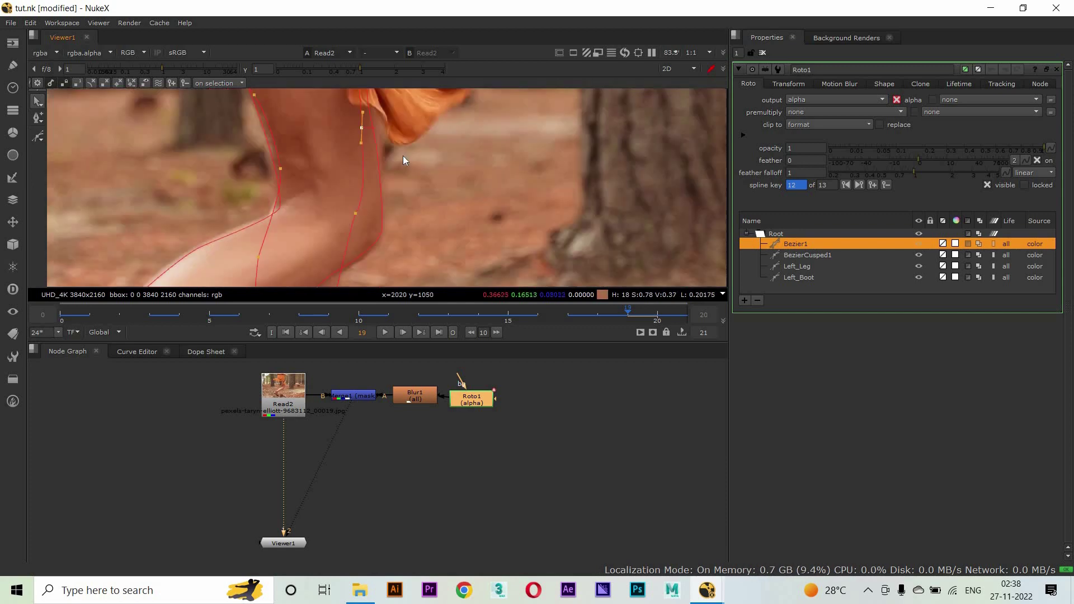
{"action": "scroll", "coordinate": [364, 161], "scroll_direction": "down", "scroll_amount": 2}
{"action": "left_click", "coordinate": [343, 162]}
{"action": "scroll", "coordinate": [347, 252], "scroll_direction": "down", "scroll_amount": 1}
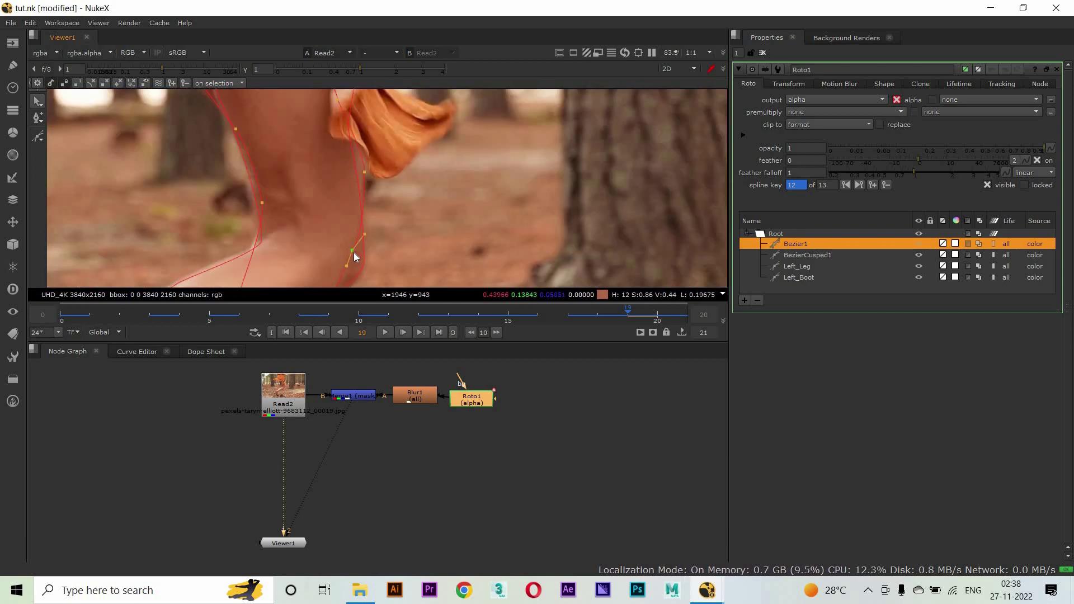
Adjust Bezier1's points along the upper thigh where the leg meets the dress hem at frame 19
{"action": "scroll", "coordinate": [339, 160], "scroll_direction": "up", "scroll_amount": 2}
{"action": "scroll", "coordinate": [316, 253], "scroll_direction": "down", "scroll_amount": 2}
{"action": "scroll", "coordinate": [292, 179], "scroll_direction": "up", "scroll_amount": 2}
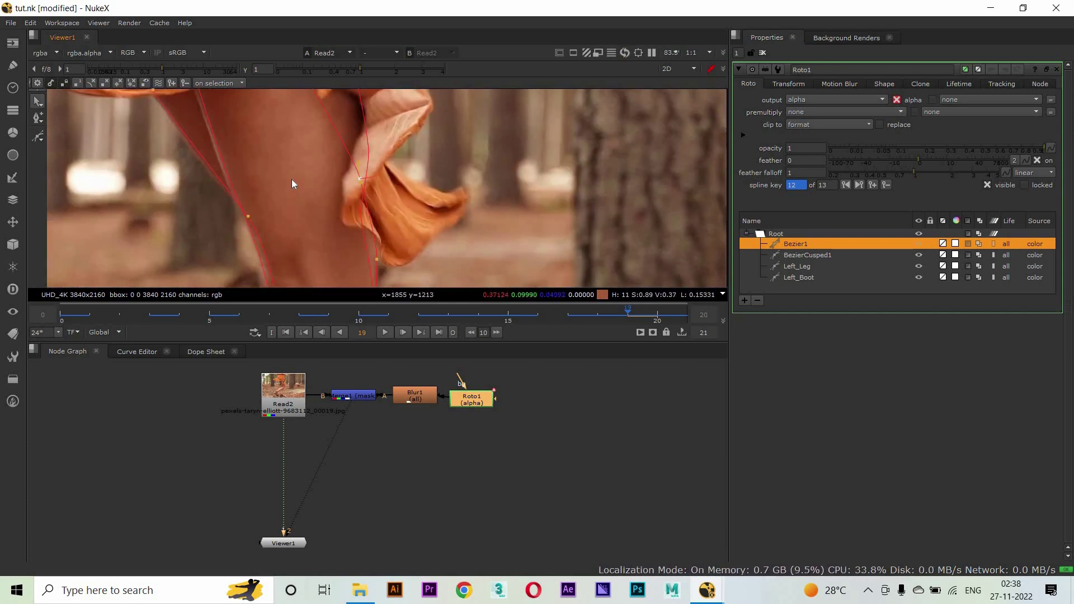
{"action": "scroll", "coordinate": [157, 121], "scroll_direction": "up", "scroll_amount": 2}
{"action": "left_click_drag", "start_coordinate": [169, 141], "coordinate": [167, 148]}
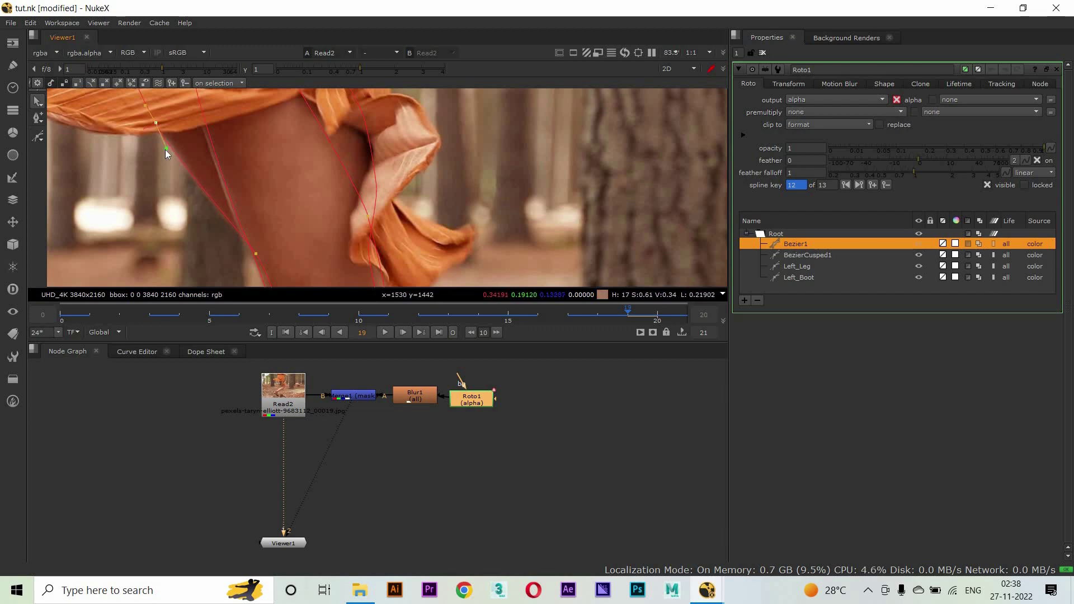
Step backward from frame 19 to frame 0, checking how the roto shapes follow the legs
{"action": "scroll", "coordinate": [154, 120], "scroll_direction": "down", "scroll_amount": 2}
{"action": "key", "text": "Left"}
{"action": "key", "text": "Left"}
{"action": "key", "text": "Left"}
{"action": "key", "text": "Left"}
{"action": "key", "text": "Left"}
{"action": "key", "text": "Left"}
{"action": "key", "text": "Left"}
{"action": "key", "text": "Left"}
{"action": "key", "text": "Left"}
{"action": "key", "text": "Left"}
{"action": "key", "text": "Left"}
{"action": "key", "text": "Left"}
{"action": "key", "text": "Left"}
{"action": "key", "text": "Left"}
{"action": "key", "text": "Left"}
{"action": "key", "text": "Left"}
{"action": "key", "text": "Left"}
{"action": "key", "text": "Left"}
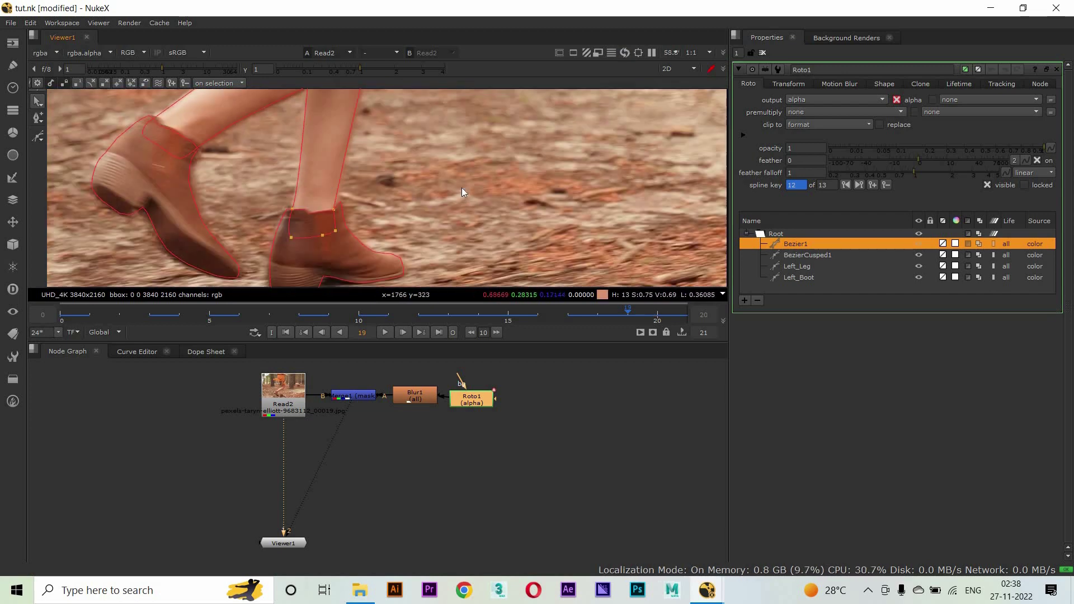
Show the Merge1 output in the viewer and play the sequence to check the cut-out legs
{"action": "left_click", "coordinate": [427, 473]}
{"action": "key", "text": "1"}
{"action": "scroll", "coordinate": [488, 146], "scroll_direction": "down", "scroll_amount": 3}
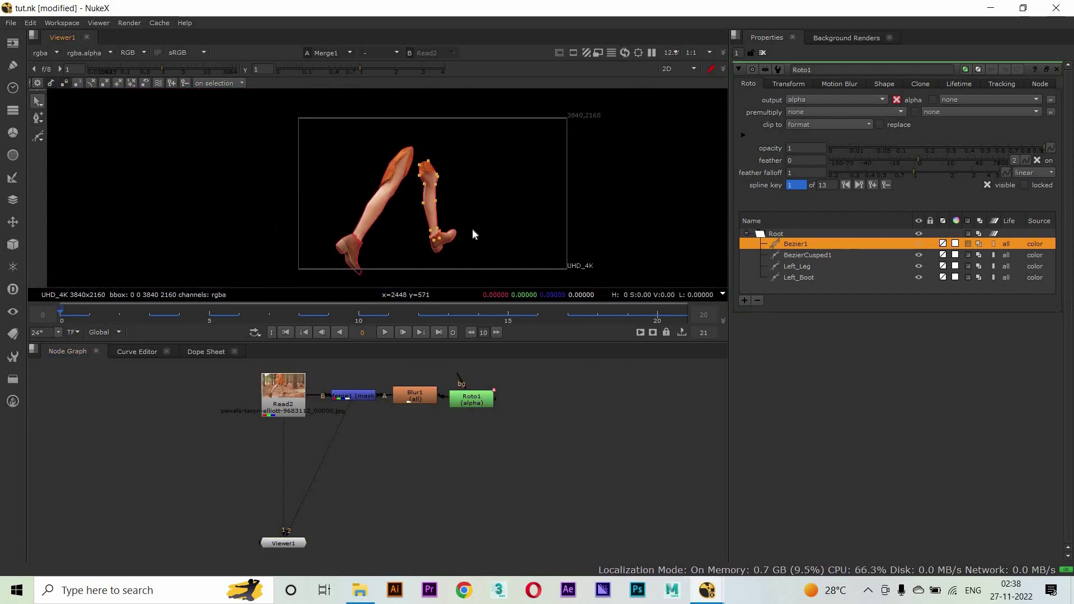
{"action": "left_click", "coordinate": [385, 332]}
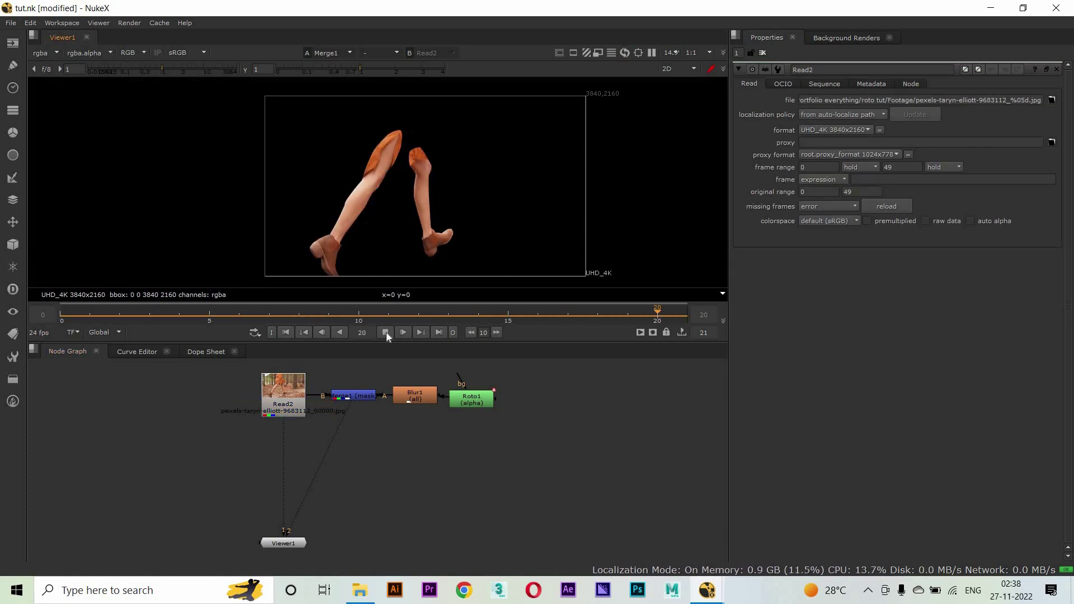
{"action": "left_click", "coordinate": [387, 332]}
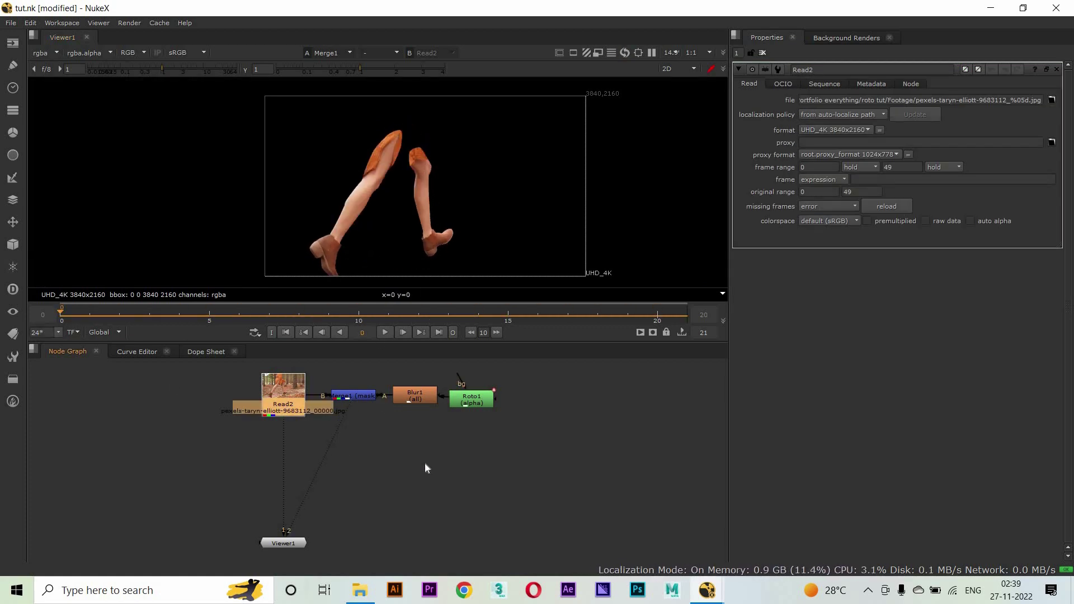
Show the Read2 footage in the viewer with Roto1's shapes open for editing at frame 0
{"action": "key", "text": "ctrl+z"}
{"action": "key", "text": "Return"}
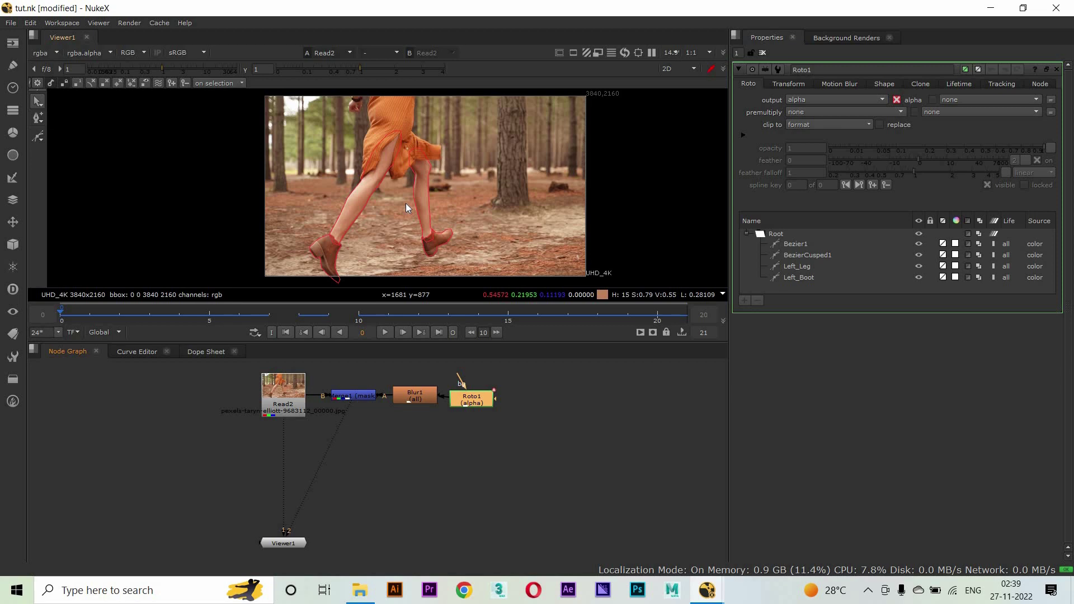
{"action": "scroll", "coordinate": [405, 203], "scroll_direction": "up", "scroll_amount": 2}
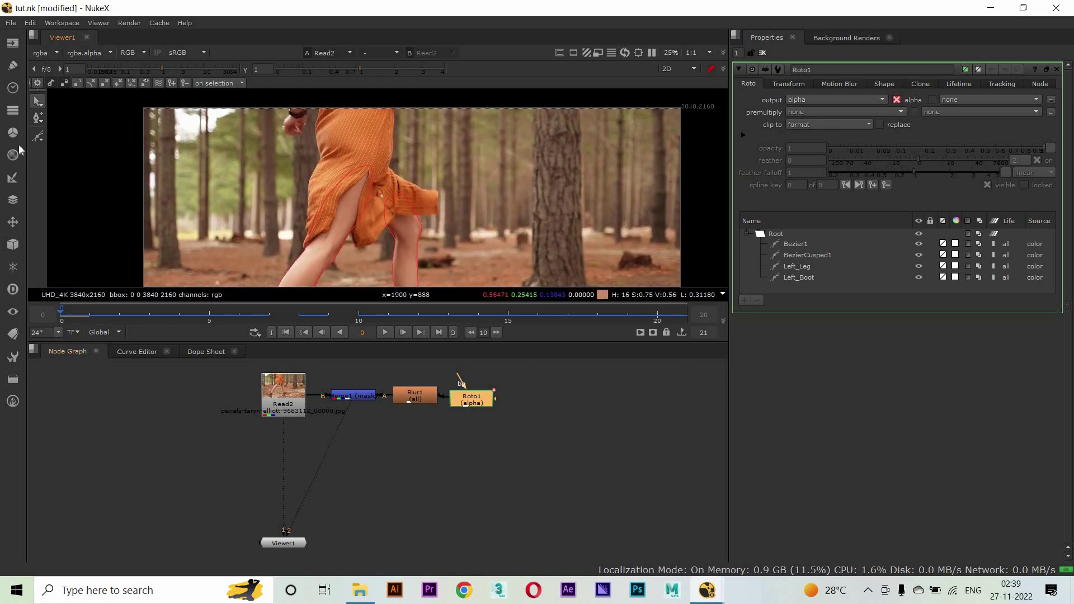
Start a new Bezier shape above the frame edge and place points down the dress's back edge to the hem corner at frame 0
{"action": "key", "text": "v"}
{"action": "scroll", "coordinate": [364, 202], "scroll_direction": "up", "scroll_amount": 5}
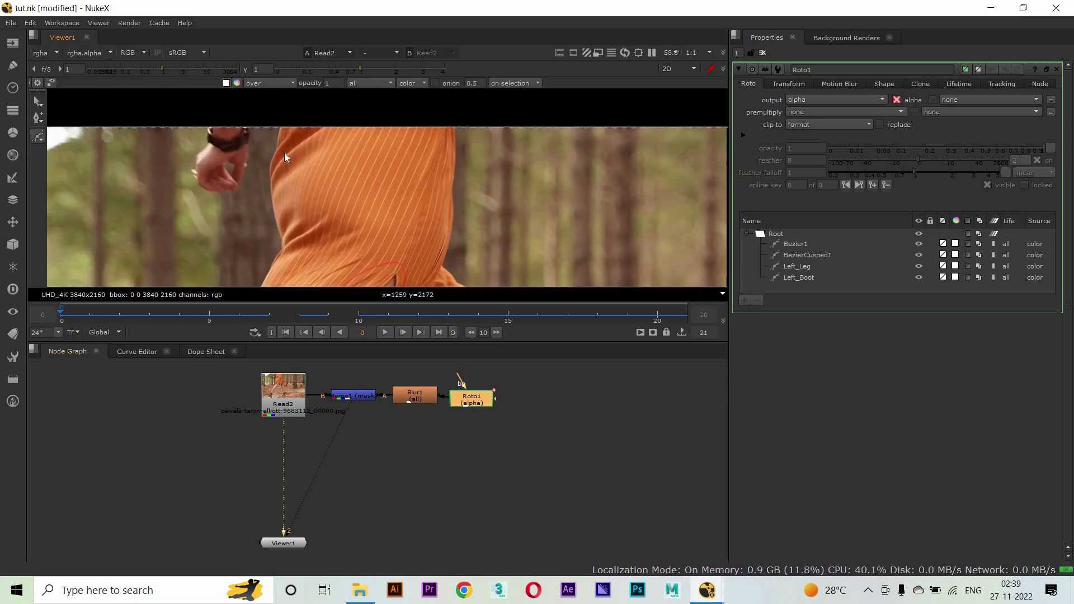
{"action": "left_click", "coordinate": [280, 110]}
{"action": "left_click_drag", "start_coordinate": [263, 150], "coordinate": [233, 184]}
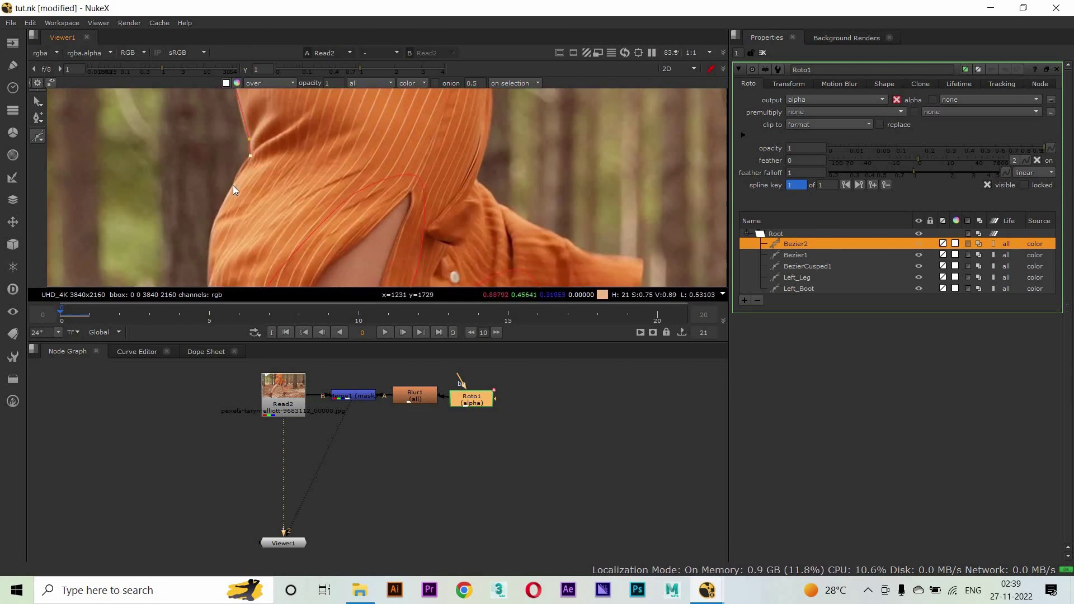
{"action": "scroll", "coordinate": [233, 185], "scroll_direction": "down", "scroll_amount": 2}
{"action": "left_click", "coordinate": [219, 207]}
{"action": "scroll", "coordinate": [220, 208], "scroll_direction": "down", "scroll_amount": 4}
{"action": "left_click", "coordinate": [216, 178]}
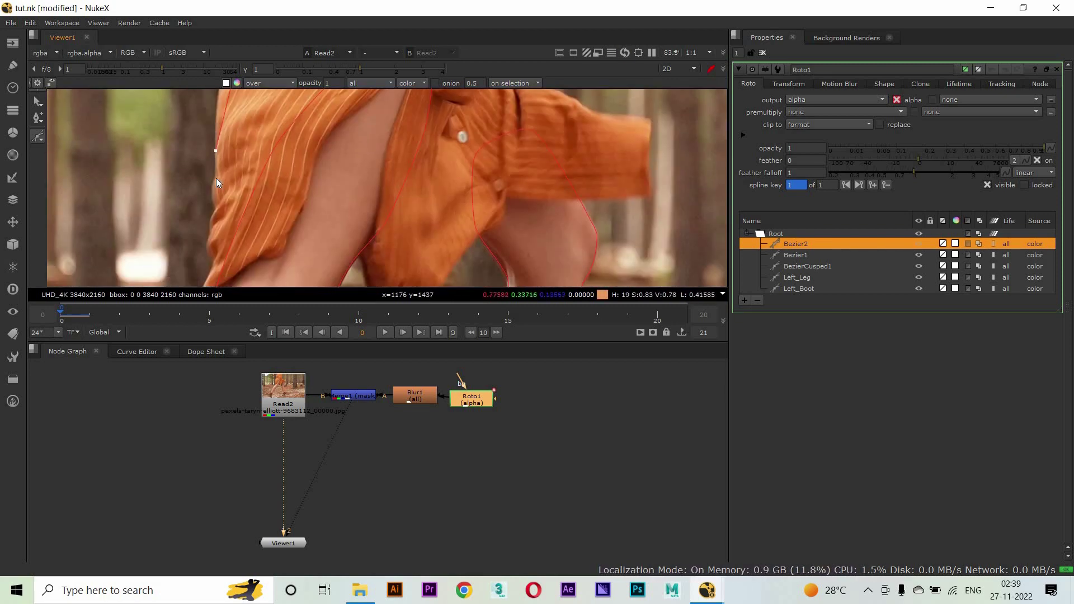
{"action": "scroll", "coordinate": [216, 213], "scroll_direction": "down", "scroll_amount": 2}
{"action": "left_click", "coordinate": [219, 211]}
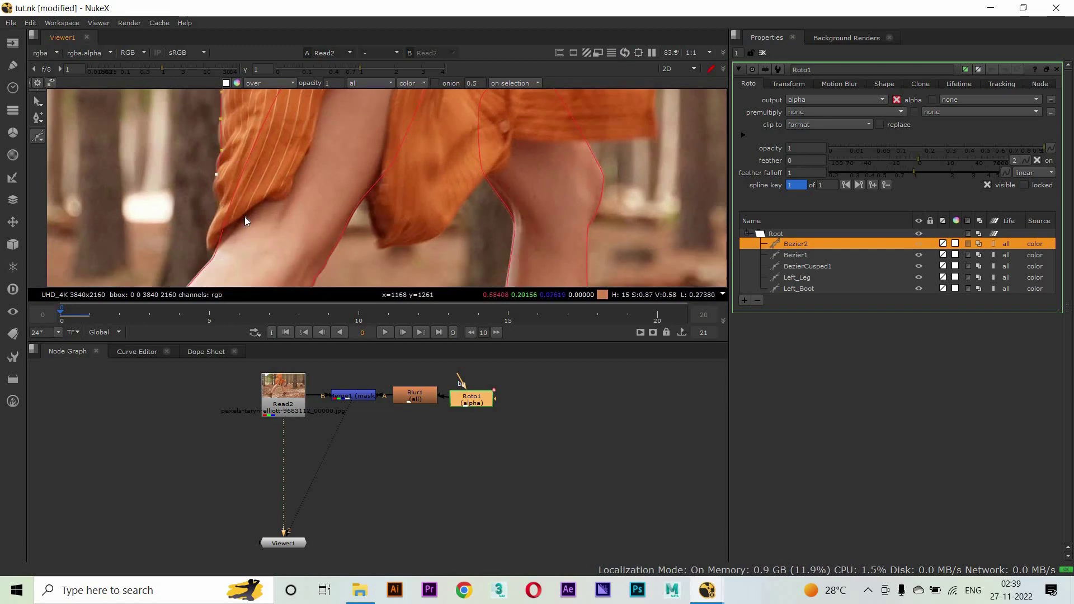
{"action": "scroll", "coordinate": [227, 209], "scroll_direction": "down", "scroll_amount": 2}
{"action": "left_click", "coordinate": [229, 175]}
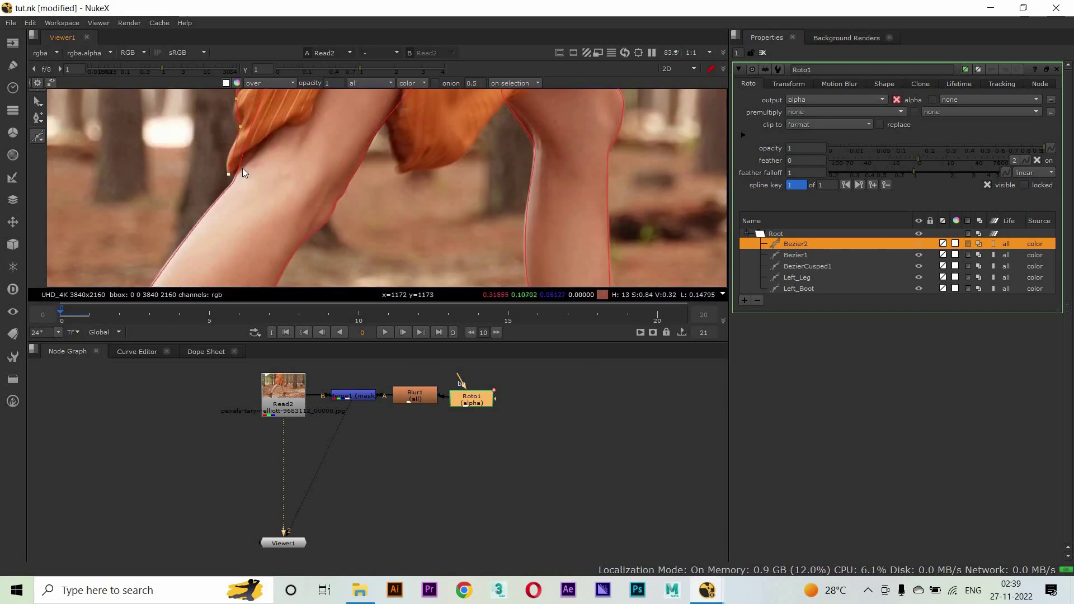
Continue the dress shape along the hem and up the slit, then close it above the frame's upper edge
{"action": "left_click", "coordinate": [257, 154]}
{"action": "left_click", "coordinate": [259, 138]}
{"action": "left_click", "coordinate": [285, 122]}
{"action": "left_click", "coordinate": [305, 122]}
{"action": "left_click", "coordinate": [312, 102]}
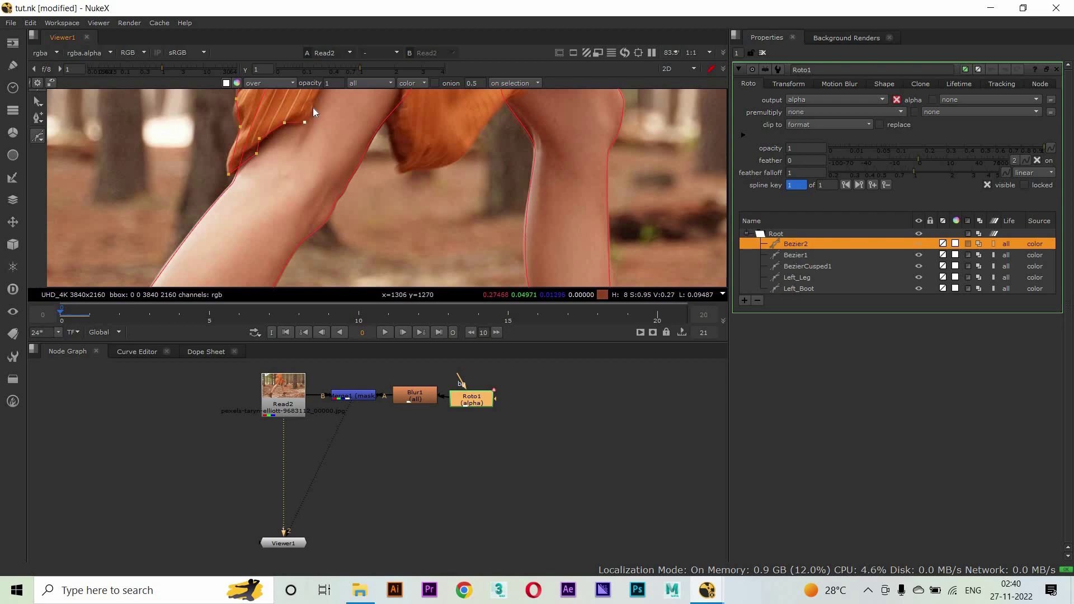
{"action": "scroll", "coordinate": [305, 175], "scroll_direction": "up", "scroll_amount": 2}
{"action": "scroll", "coordinate": [303, 142], "scroll_direction": "up", "scroll_amount": 2}
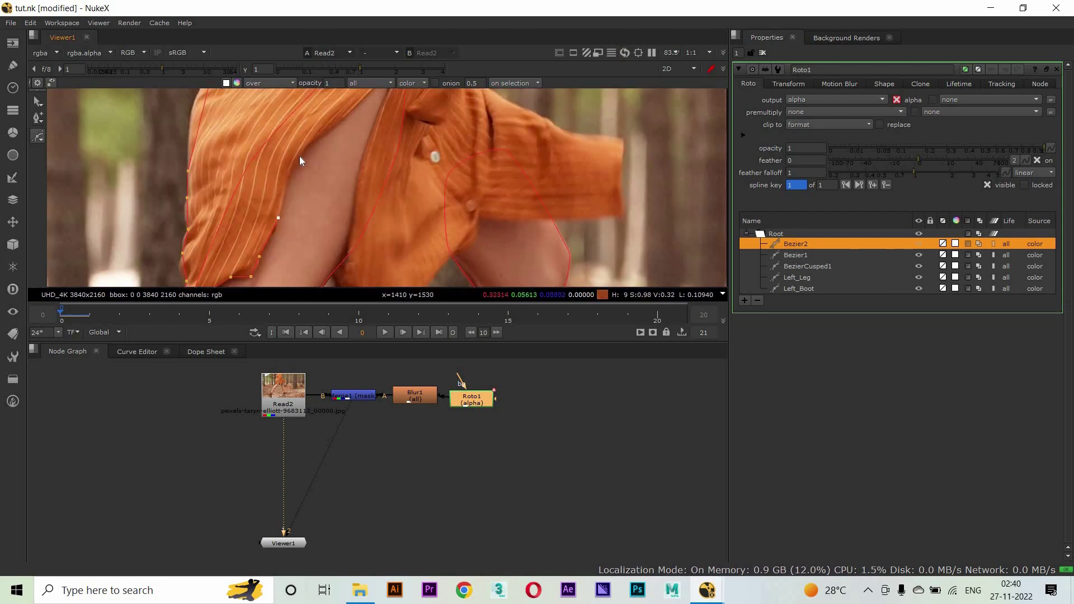
{"action": "scroll", "coordinate": [355, 168], "scroll_direction": "down", "scroll_amount": 1}
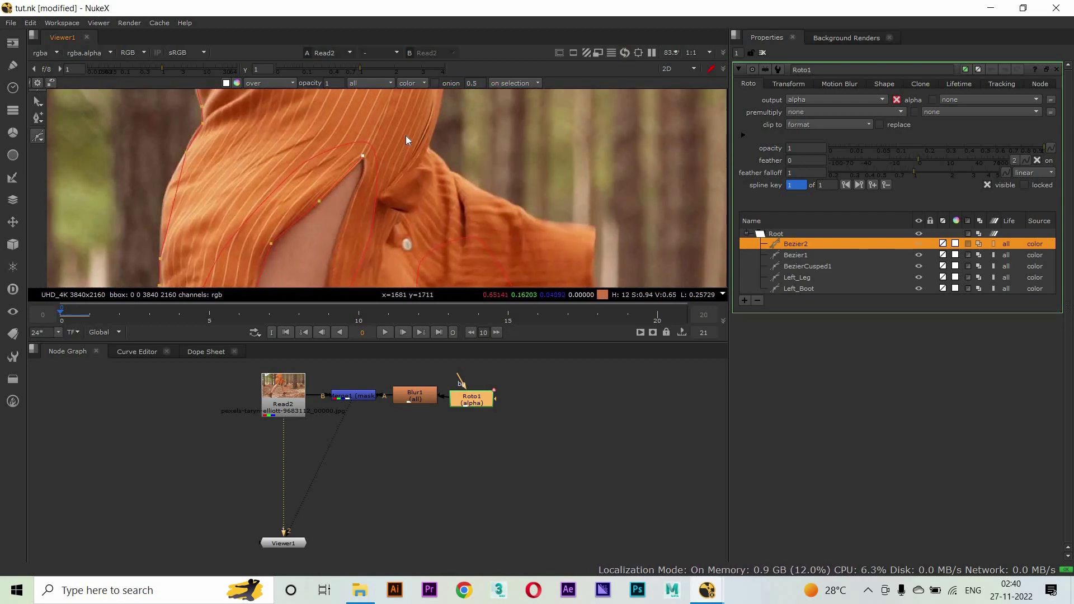
{"action": "scroll", "coordinate": [386, 209], "scroll_direction": "down", "scroll_amount": 2}
{"action": "scroll", "coordinate": [385, 213], "scroll_direction": "up", "scroll_amount": 1}
{"action": "scroll", "coordinate": [379, 164], "scroll_direction": "up", "scroll_amount": 1}
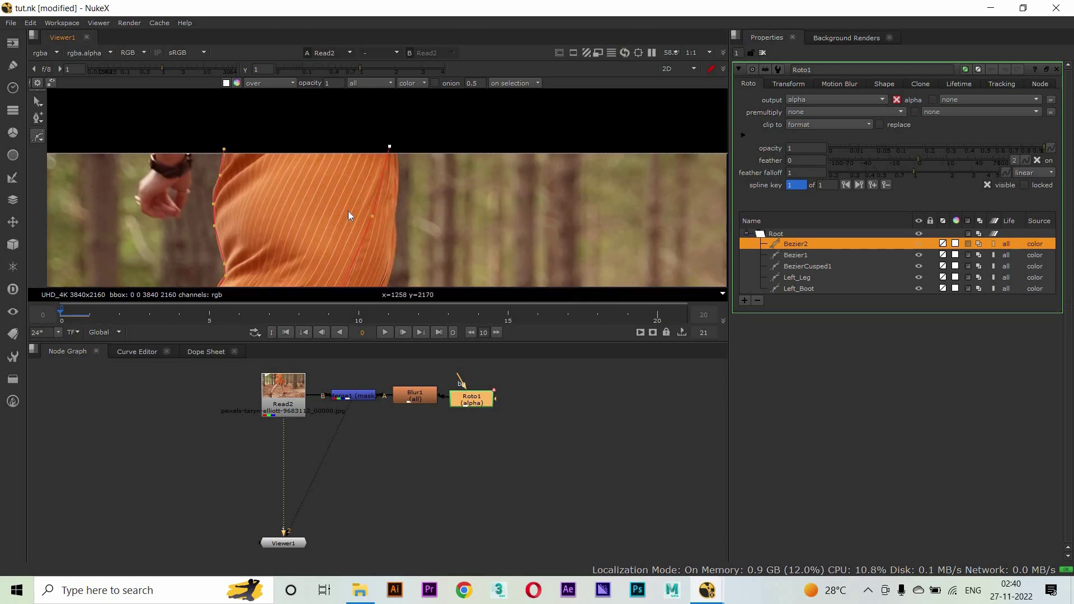
{"action": "key", "text": "q"}
Fit Bezier2's points and curves to the dress's back edge down to the hem corner at frame 0
{"action": "scroll", "coordinate": [348, 211], "scroll_direction": "down", "scroll_amount": 4}
{"action": "scroll", "coordinate": [322, 159], "scroll_direction": "up", "scroll_amount": 5}
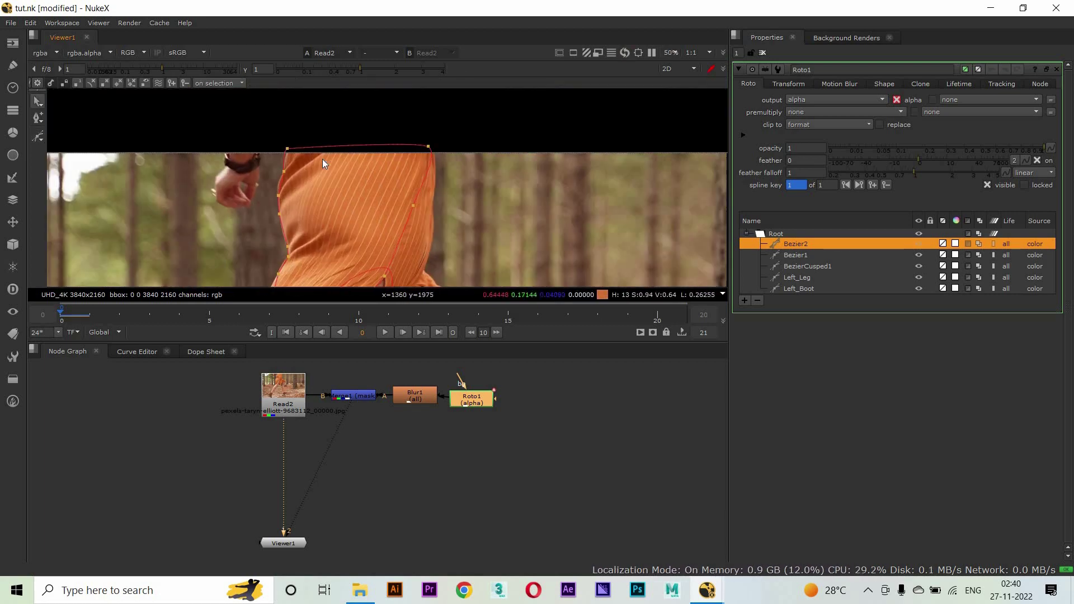
{"action": "scroll", "coordinate": [302, 128], "scroll_direction": "up", "scroll_amount": 4}
{"action": "left_click_drag", "start_coordinate": [260, 232], "coordinate": [293, 149]}
{"action": "left_click_drag", "start_coordinate": [271, 214], "coordinate": [250, 266]}
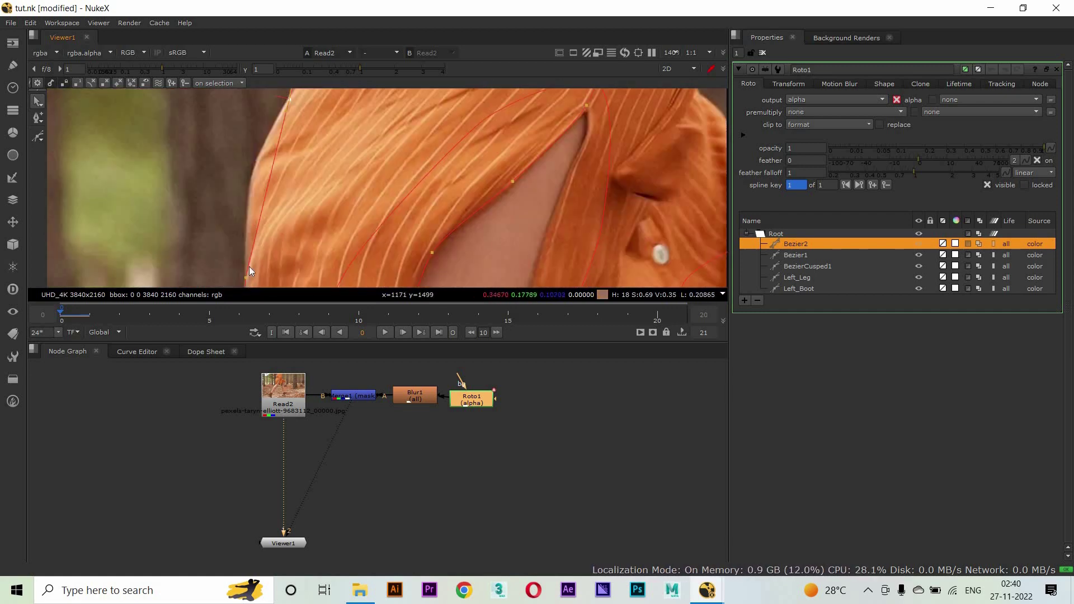
{"action": "left_click_drag", "start_coordinate": [241, 153], "coordinate": [256, 179]}
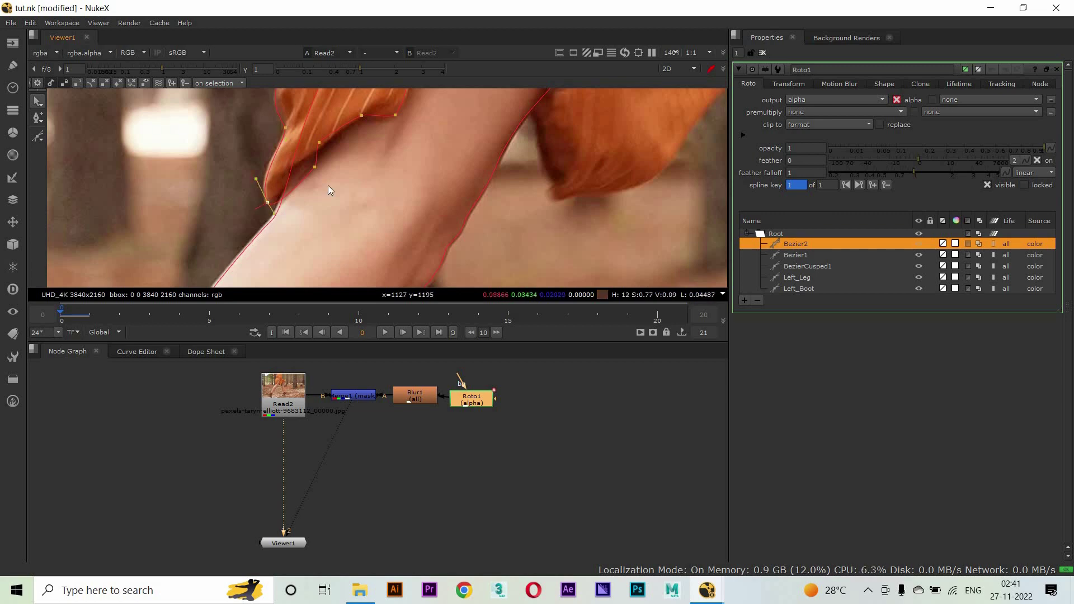
Adjust Bezier2's curve along the hem where the dress crosses the leg at frame 0
{"action": "left_click", "coordinate": [360, 117]}
{"action": "left_click_drag", "start_coordinate": [397, 114], "coordinate": [349, 188]}
{"action": "left_click_drag", "start_coordinate": [380, 120], "coordinate": [448, 117]}
{"action": "scroll", "coordinate": [451, 135], "scroll_direction": "down", "scroll_amount": 2}
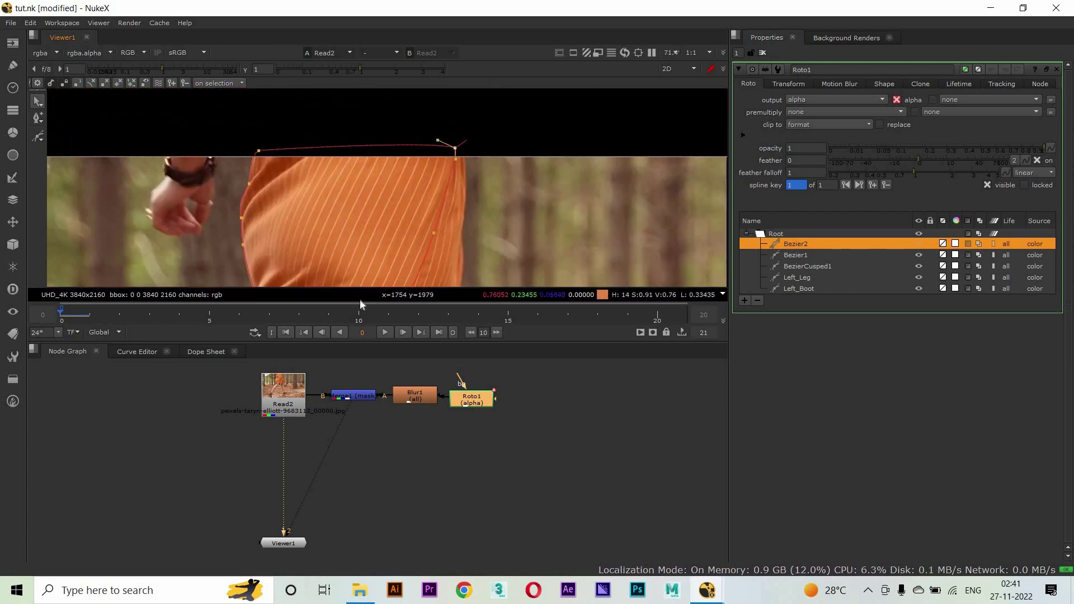
Go to frame 10 and move the whole Bezier2 shape over the dress
{"action": "scroll", "coordinate": [551, 238], "scroll_direction": "down", "scroll_amount": 3}
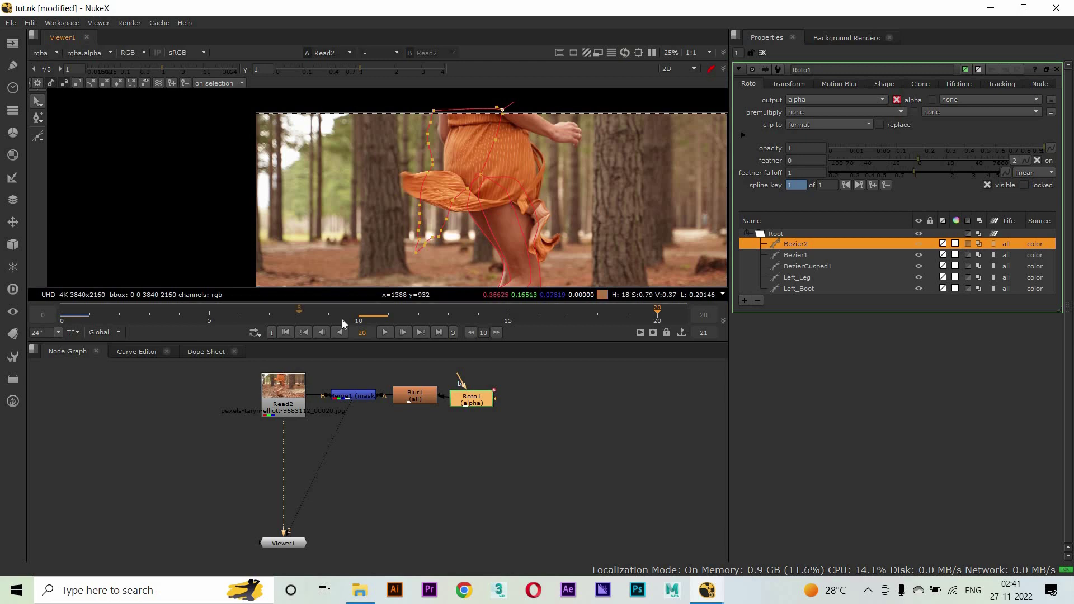
{"action": "left_click", "coordinate": [359, 307]}
{"action": "scroll", "coordinate": [503, 191], "scroll_direction": "up", "scroll_amount": 6}
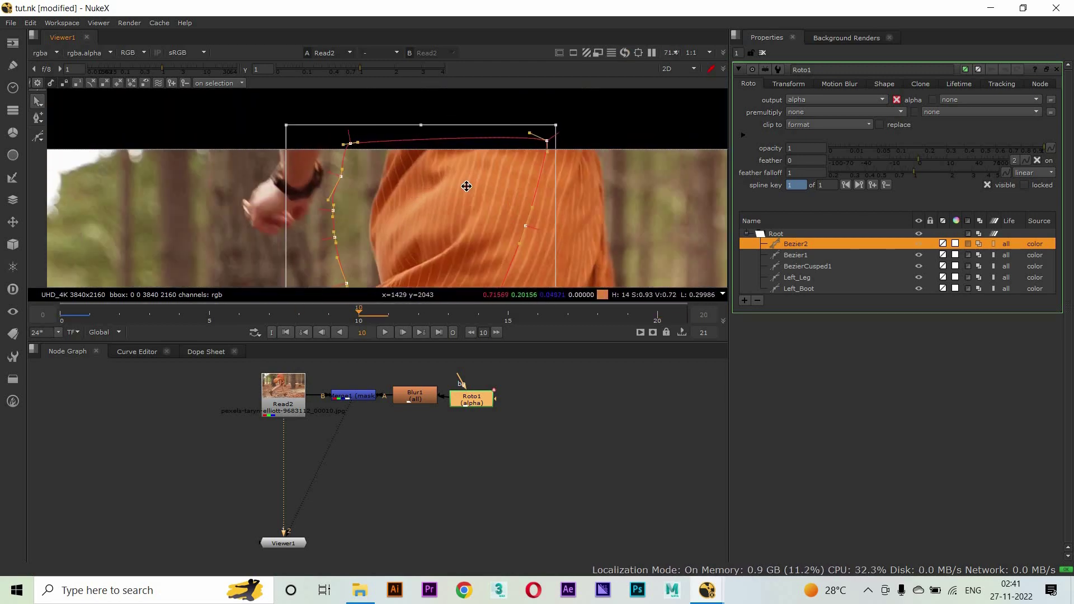
{"action": "left_click_drag", "start_coordinate": [516, 190], "coordinate": [504, 202]}
{"action": "scroll", "coordinate": [462, 238], "scroll_direction": "up", "scroll_amount": 2}
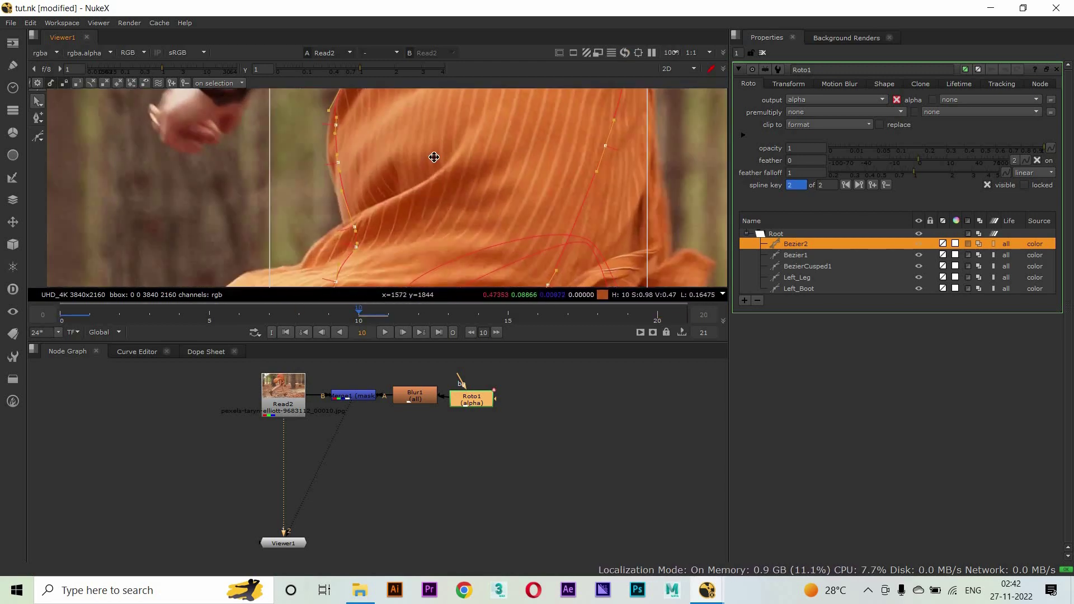
Adjust Bezier2's front points and fit its back points to the dress's waist and hip at frame 10
{"action": "left_click_drag", "start_coordinate": [604, 98], "coordinate": [595, 101]}
{"action": "left_click_drag", "start_coordinate": [576, 213], "coordinate": [569, 218]}
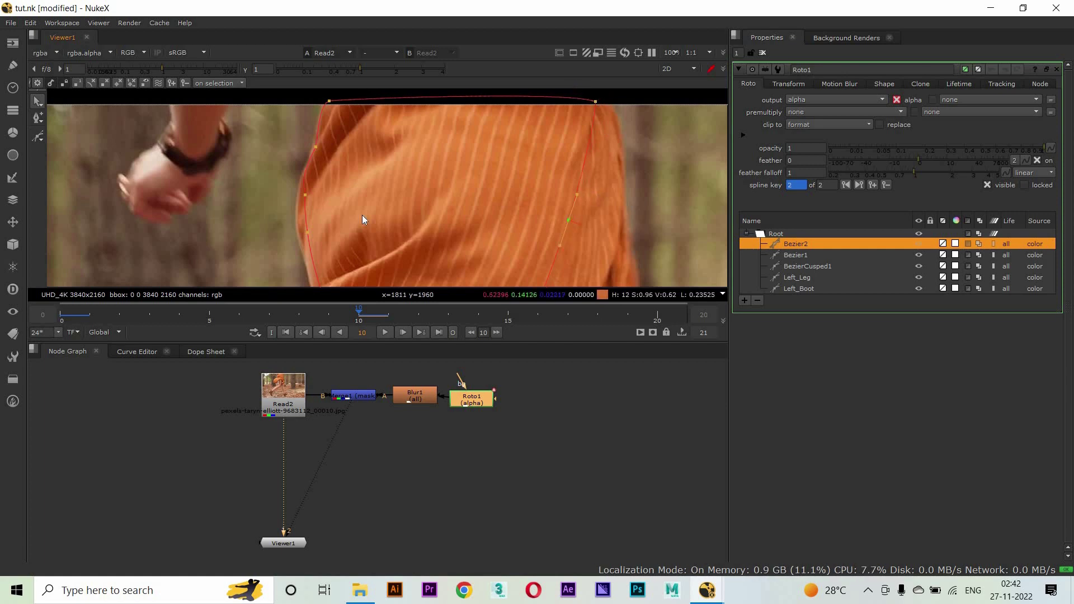
{"action": "left_click_drag", "start_coordinate": [305, 195], "coordinate": [305, 245]}
{"action": "left_click", "coordinate": [300, 206]}
{"action": "left_click_drag", "start_coordinate": [345, 227], "coordinate": [324, 182]}
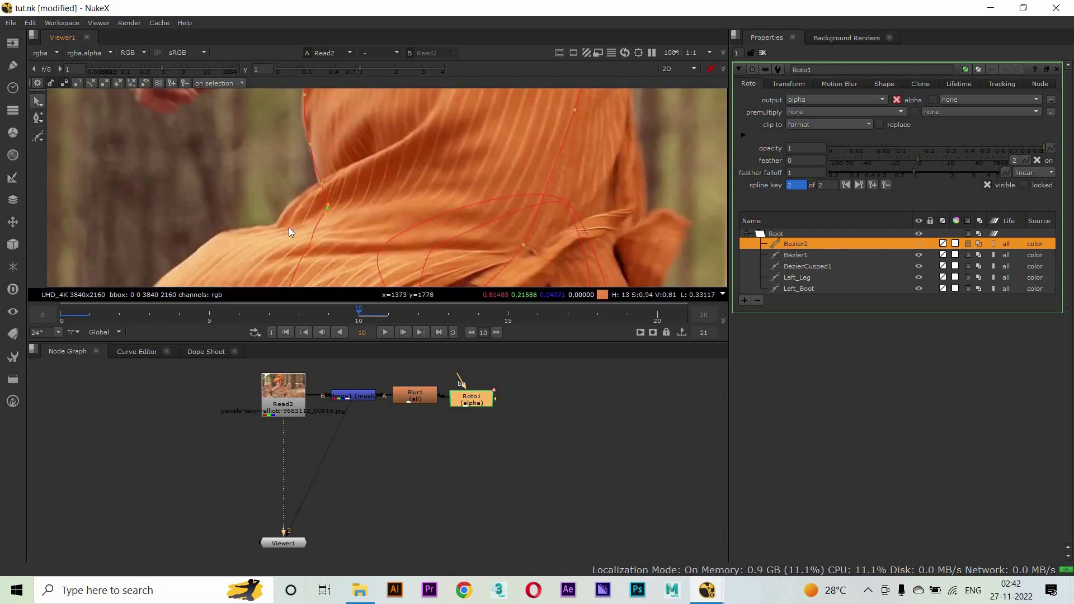
Move Bezier2's points out along the flared back of the dress and its underside beside the leg at frame 10
{"action": "left_click_drag", "start_coordinate": [403, 176], "coordinate": [372, 211]}
{"action": "left_click_drag", "start_coordinate": [362, 162], "coordinate": [259, 242]}
{"action": "left_click", "coordinate": [221, 213]}
{"action": "scroll", "coordinate": [437, 184], "scroll_direction": "down", "scroll_amount": 2}
{"action": "left_click_drag", "start_coordinate": [437, 184], "coordinate": [472, 116]}
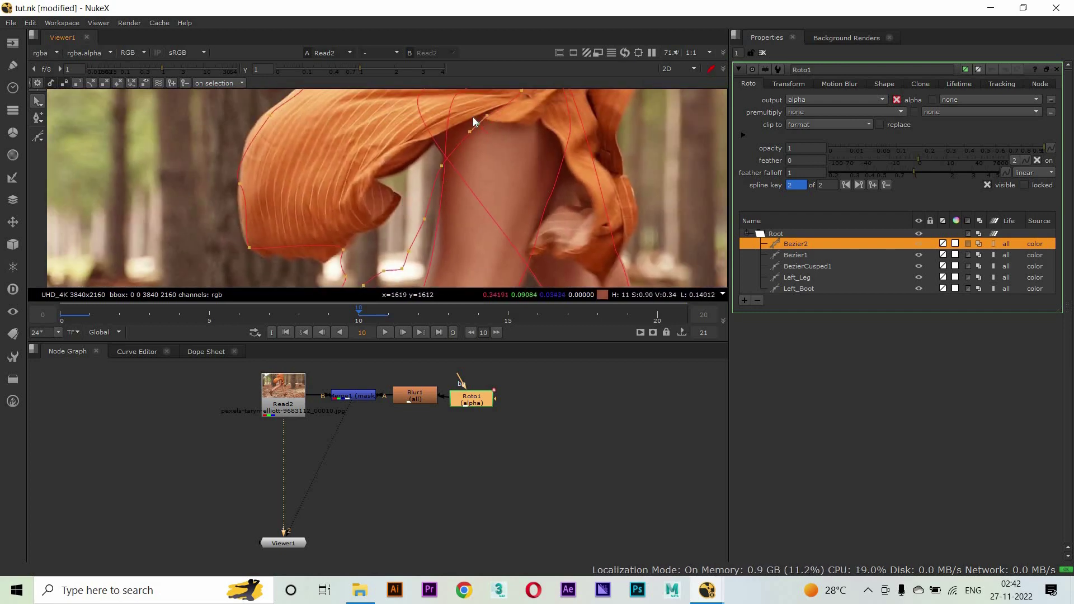
Place Bezier2's points around the folded tip and lower hem of the flared dress, adding one hem point at frame 10
{"action": "left_click_drag", "start_coordinate": [434, 174], "coordinate": [372, 182]}
{"action": "left_click_drag", "start_coordinate": [403, 268], "coordinate": [315, 187]}
{"action": "left_click", "coordinate": [291, 260], "text": "ctrl+alt"}
{"action": "left_click_drag", "start_coordinate": [360, 228], "coordinate": [340, 179]}
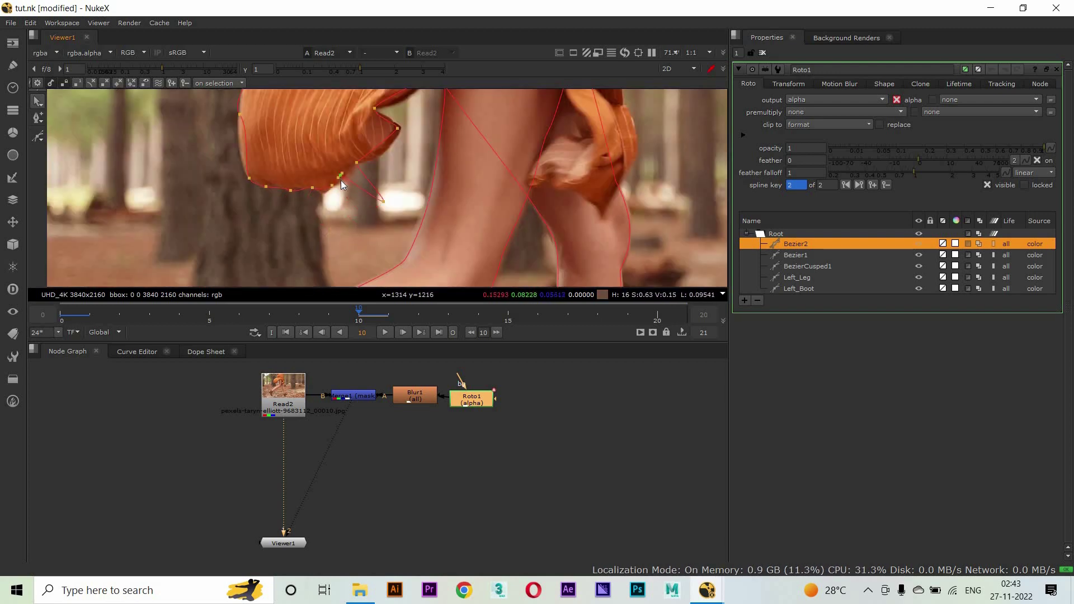
{"action": "scroll", "coordinate": [240, 113], "scroll_direction": "down", "scroll_amount": 3}
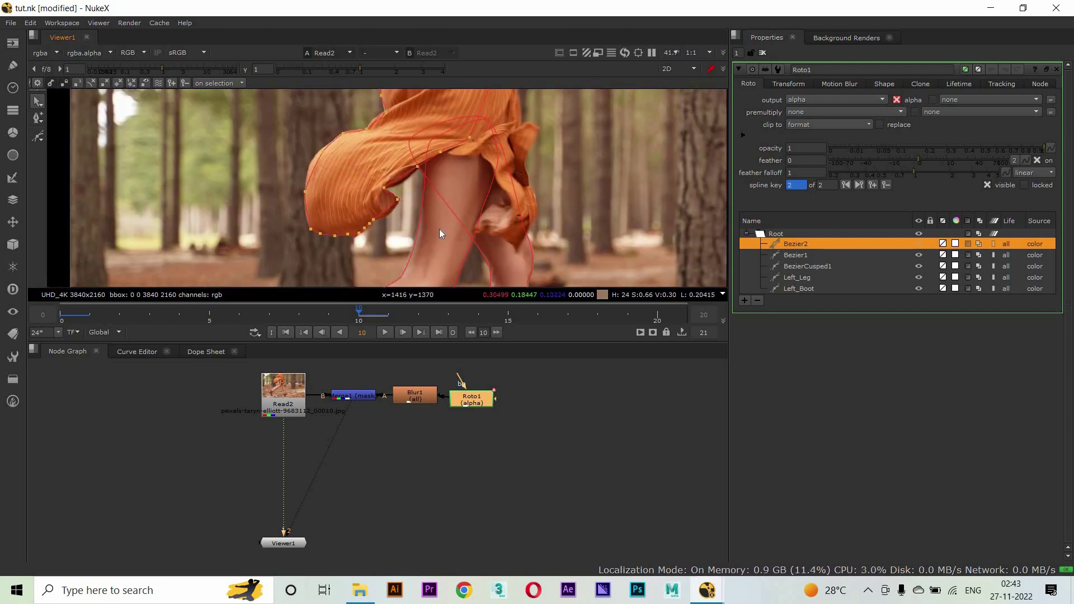
Refine Bezier2's curve along the fold below the hip where the dress flares backward at frame 10
{"action": "scroll", "coordinate": [419, 140], "scroll_direction": "up", "scroll_amount": 2}
{"action": "scroll", "coordinate": [372, 225], "scroll_direction": "up", "scroll_amount": 2}
{"action": "scroll", "coordinate": [376, 216], "scroll_direction": "up", "scroll_amount": 1}
{"action": "left_click_drag", "start_coordinate": [398, 241], "coordinate": [412, 178]}
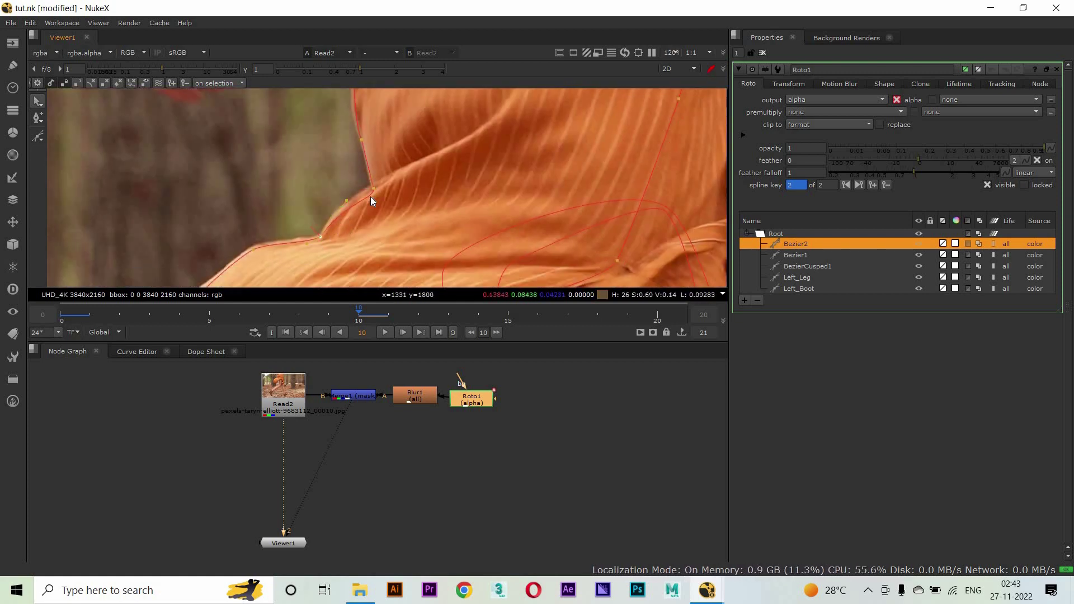
{"action": "left_click_drag", "start_coordinate": [370, 215], "coordinate": [405, 160]}
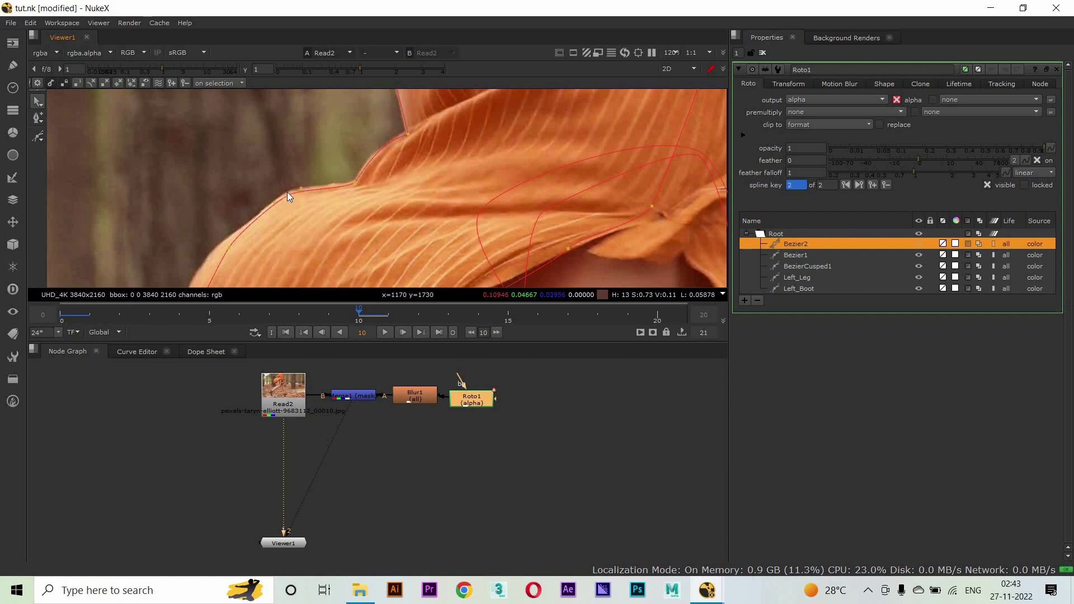
{"action": "left_click_drag", "start_coordinate": [330, 191], "coordinate": [244, 195]}
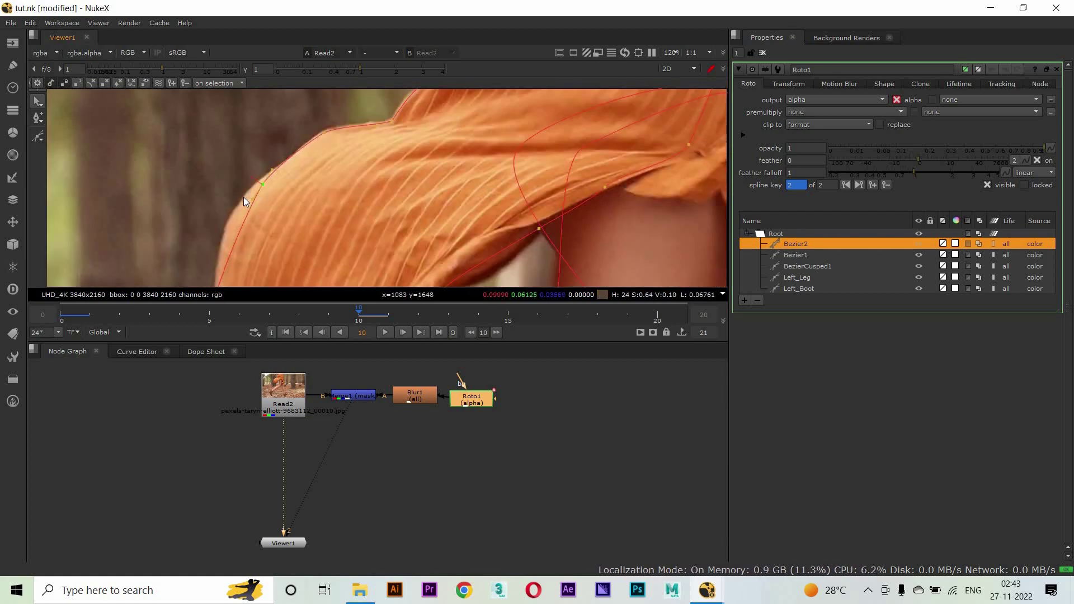
Round Bezier2's curve along the outer edge of the flared dress down to its lower corner at frame 10
{"action": "left_click_drag", "start_coordinate": [330, 128], "coordinate": [263, 210]}
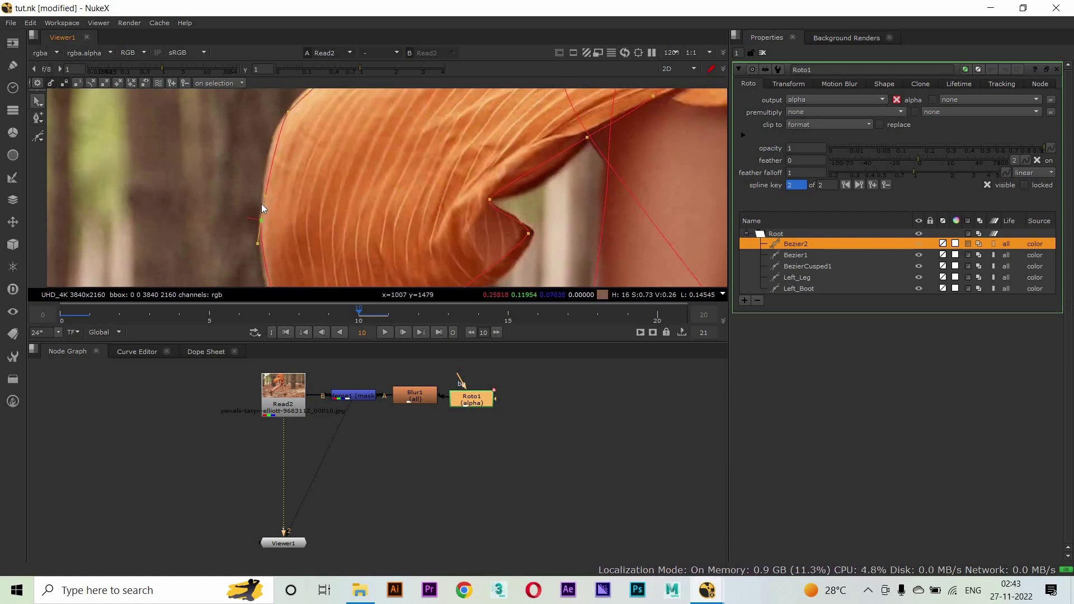
{"action": "left_click_drag", "start_coordinate": [267, 148], "coordinate": [298, 213]}
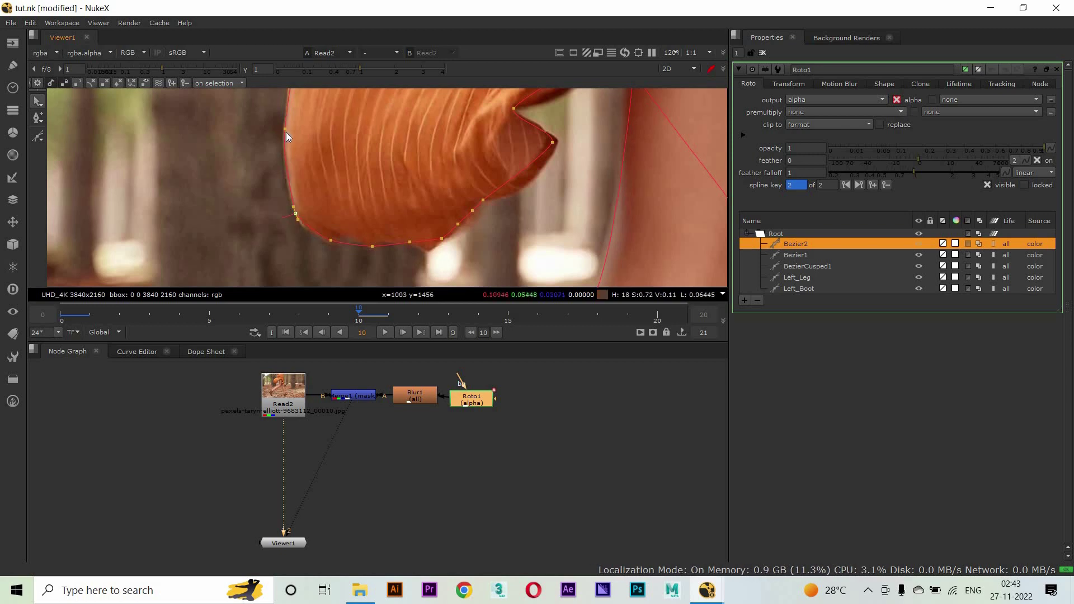
{"action": "mouse_move", "coordinate": [296, 184]}
{"action": "left_mouse_down"}
{"action": "mouse_move", "coordinate": [284, 131]}
{"action": "mouse_move", "coordinate": [290, 197]}
{"action": "left_mouse_up"}
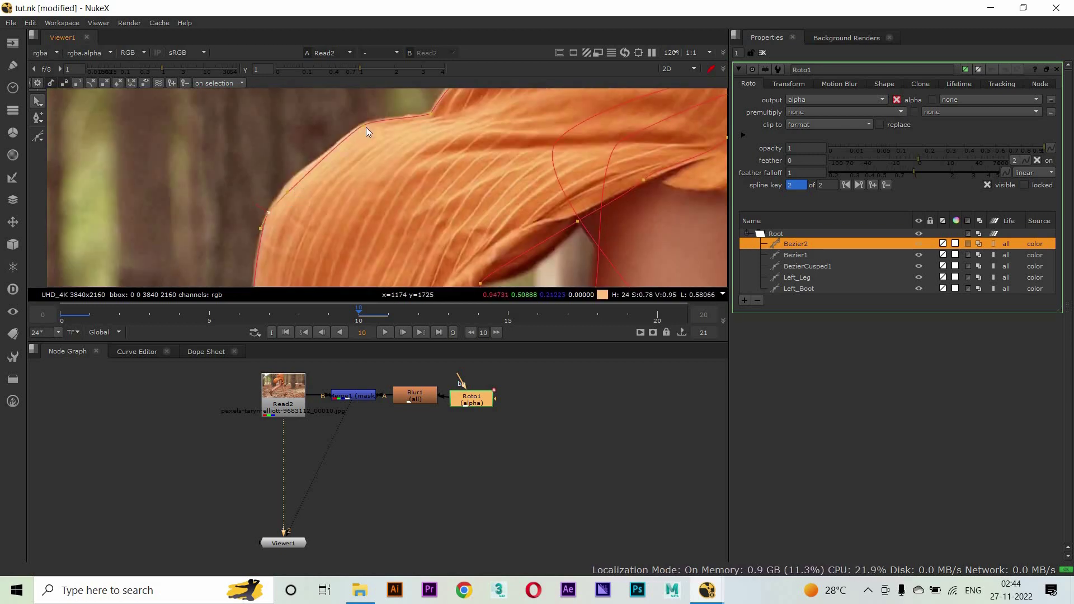
{"action": "left_click_drag", "start_coordinate": [286, 188], "coordinate": [289, 183]}
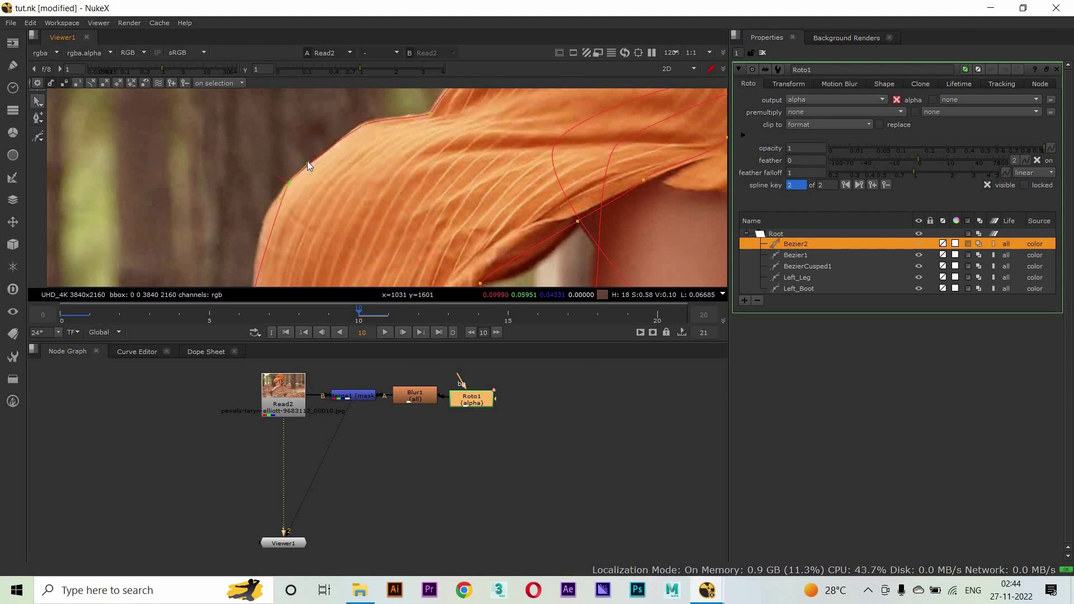
{"action": "left_click_drag", "start_coordinate": [301, 224], "coordinate": [270, 215]}
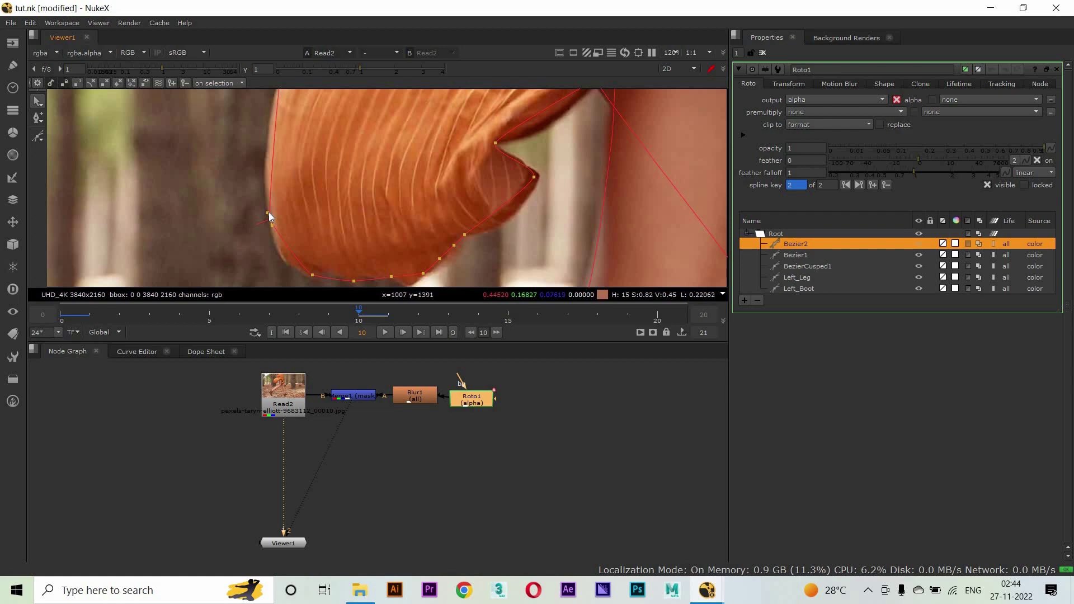
Add a point to Bezier2's lower hem and reposition the neighbouring points along the dress edge at frame 10
{"action": "scroll", "coordinate": [323, 219], "scroll_direction": "down", "scroll_amount": 3}
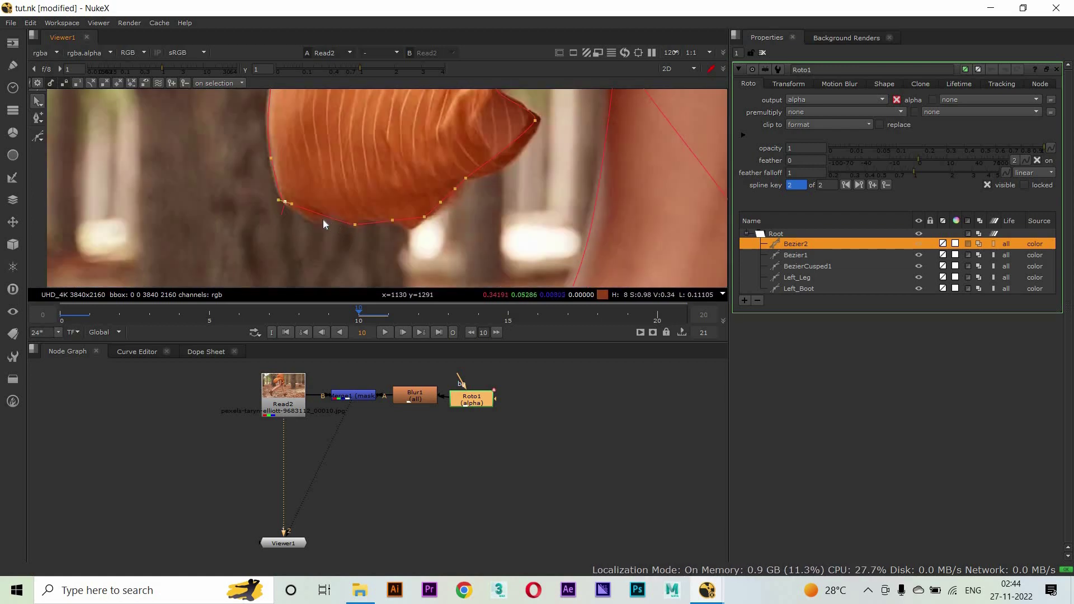
{"action": "left_click", "coordinate": [329, 214], "text": "ctrl+alt"}
{"action": "left_click_drag", "start_coordinate": [387, 222], "coordinate": [360, 222]}
{"action": "mouse_move", "coordinate": [441, 201]}
{"action": "left_mouse_down"}
{"action": "mouse_move", "coordinate": [410, 229]}
{"action": "mouse_move", "coordinate": [452, 197]}
{"action": "left_mouse_up"}
{"action": "left_click_drag", "start_coordinate": [367, 221], "coordinate": [414, 228]}
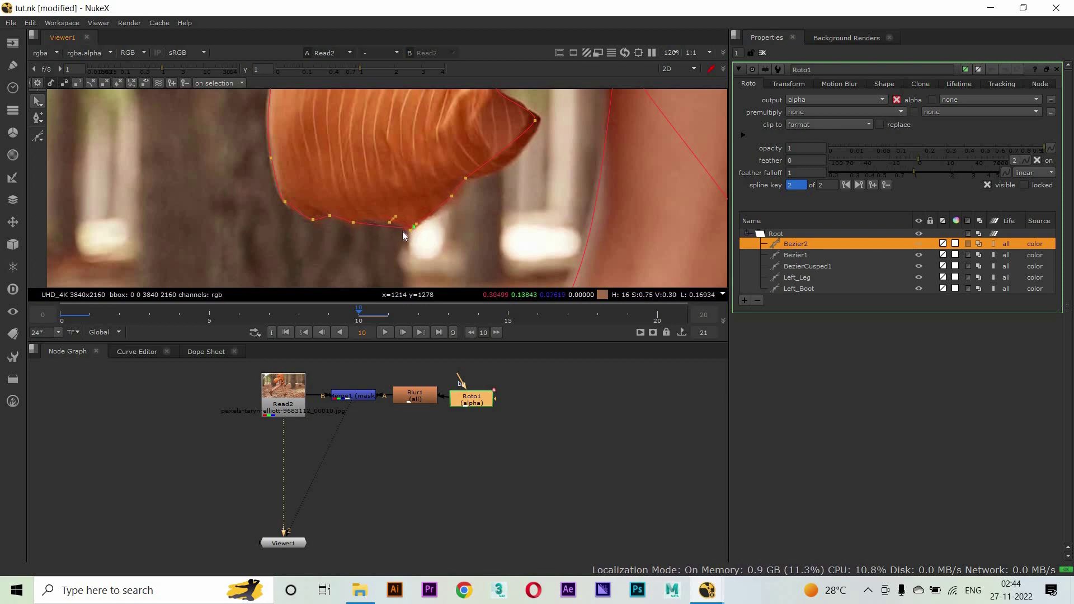
Adjust Bezier2's points and handles along the dress's lower hem, folded tip and inner notch at frame 10
{"action": "left_click_drag", "start_coordinate": [453, 196], "coordinate": [497, 201]}
{"action": "left_click", "coordinate": [413, 226]}
{"action": "scroll", "coordinate": [415, 223], "scroll_direction": "up", "scroll_amount": 3}
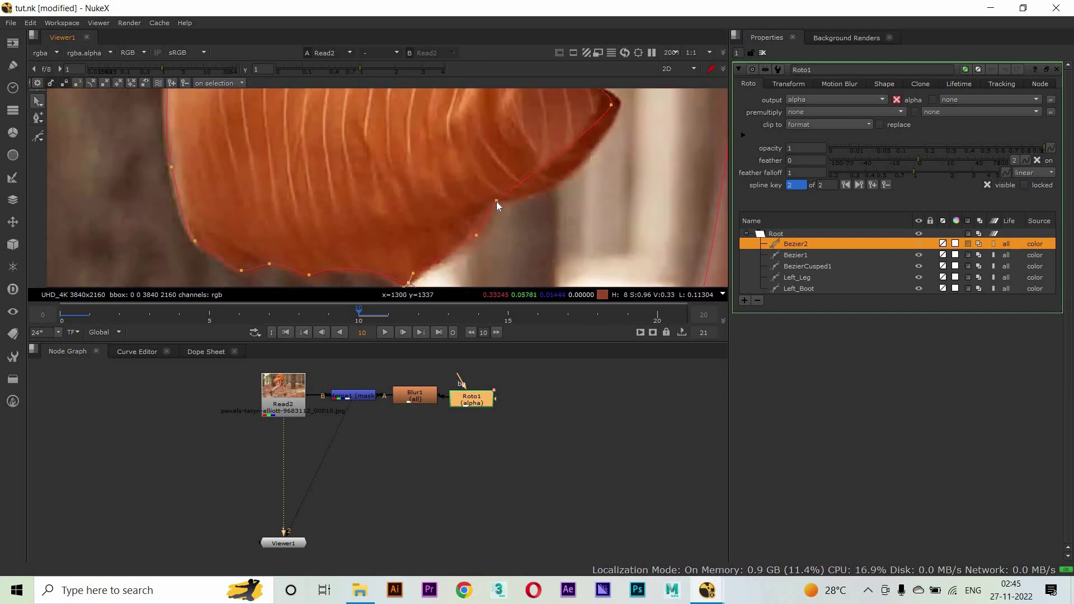
{"action": "left_click_drag", "start_coordinate": [629, 134], "coordinate": [547, 193]}
{"action": "left_click", "coordinate": [547, 194]}
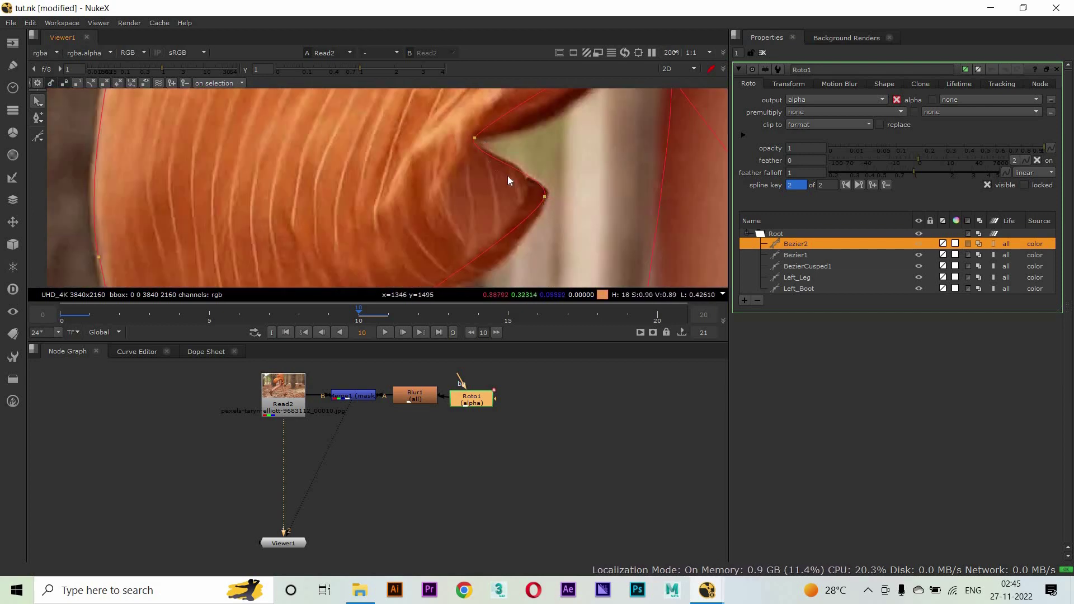
{"action": "left_click", "coordinate": [475, 138]}
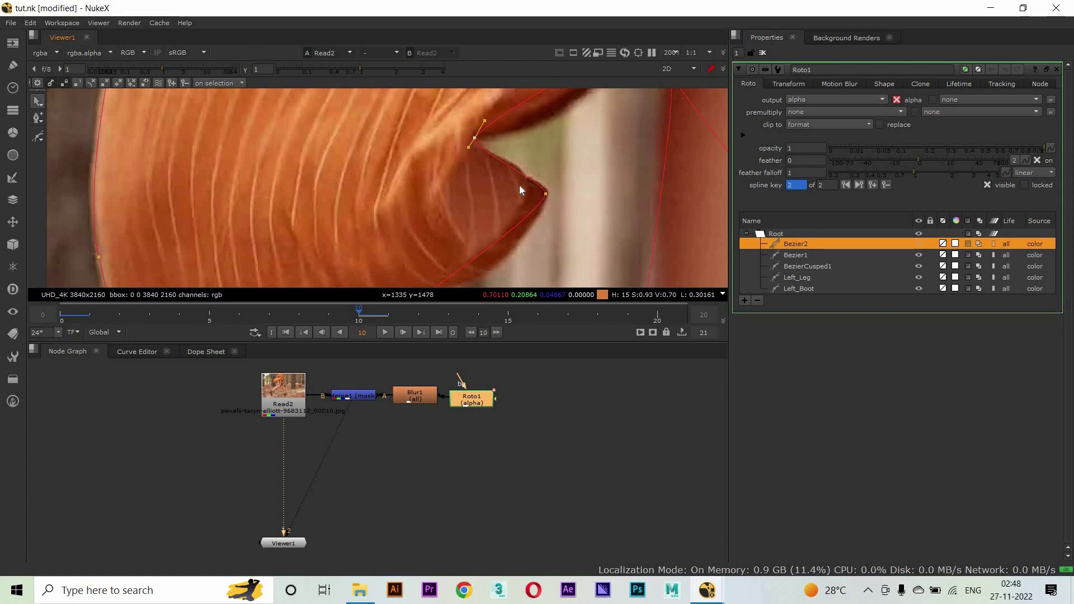
Fit Bezier2's curve to the dress edge between the inner notch and the leg at frame 10
{"action": "scroll", "coordinate": [501, 141], "scroll_direction": "up", "scroll_amount": 3}
{"action": "left_click_drag", "start_coordinate": [474, 167], "coordinate": [403, 255]}
{"action": "scroll", "coordinate": [472, 196], "scroll_direction": "down", "scroll_amount": 1}
{"action": "mouse_move", "coordinate": [470, 191]}
{"action": "left_mouse_down"}
{"action": "mouse_move", "coordinate": [474, 173]}
{"action": "mouse_move", "coordinate": [466, 184]}
{"action": "left_mouse_up"}
{"action": "scroll", "coordinate": [436, 237], "scroll_direction": "down", "scroll_amount": 2}
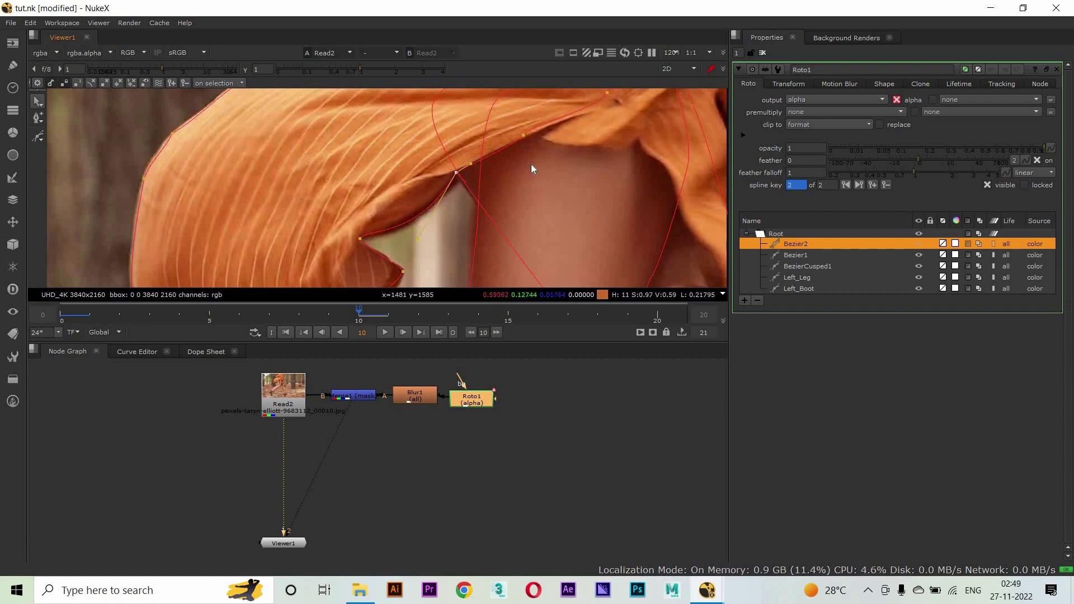
Align Bezier2's points and tangents along the dress's underside from the leg up to the waist knot at frame 10
{"action": "left_click", "coordinate": [525, 136]}
{"action": "scroll", "coordinate": [517, 164], "scroll_direction": "up", "scroll_amount": 2}
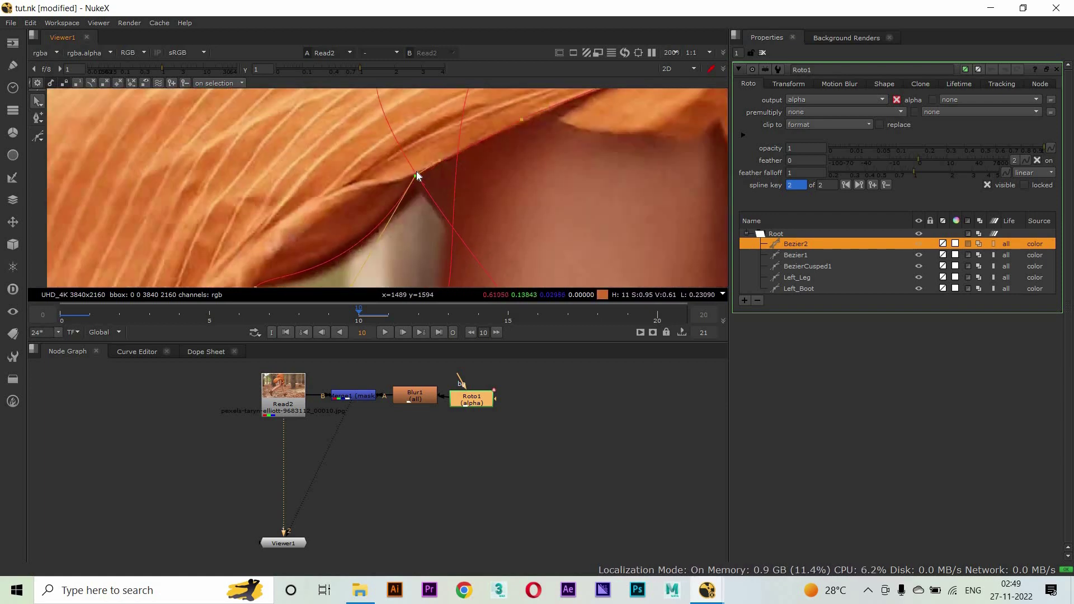
{"action": "scroll", "coordinate": [443, 229], "scroll_direction": "up", "scroll_amount": 1}
{"action": "scroll", "coordinate": [427, 199], "scroll_direction": "down", "scroll_amount": 2}
{"action": "scroll", "coordinate": [525, 161], "scroll_direction": "up", "scroll_amount": 2}
{"action": "mouse_move", "coordinate": [528, 149]}
{"action": "left_mouse_down"}
{"action": "mouse_move", "coordinate": [561, 153]}
{"action": "mouse_move", "coordinate": [556, 171]}
{"action": "mouse_move", "coordinate": [532, 169]}
{"action": "left_mouse_up"}
{"action": "left_click", "coordinate": [385, 217]}
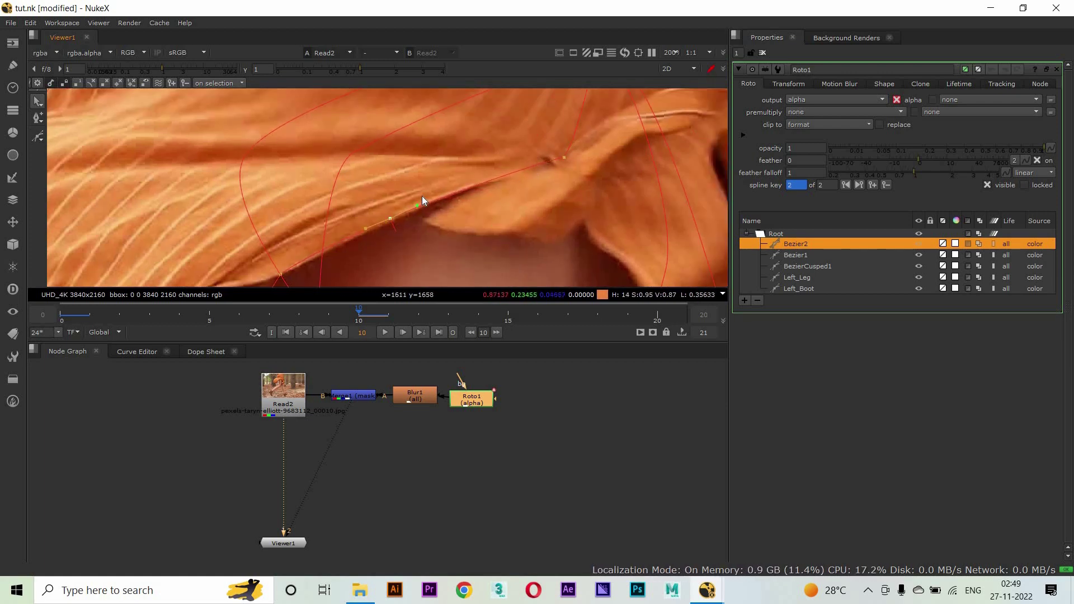
Adjust Bezier2's point above the waist knot along the dress's front side at frame 10
{"action": "scroll", "coordinate": [436, 231], "scroll_direction": "down", "scroll_amount": 4}
{"action": "scroll", "coordinate": [493, 144], "scroll_direction": "down", "scroll_amount": 1}
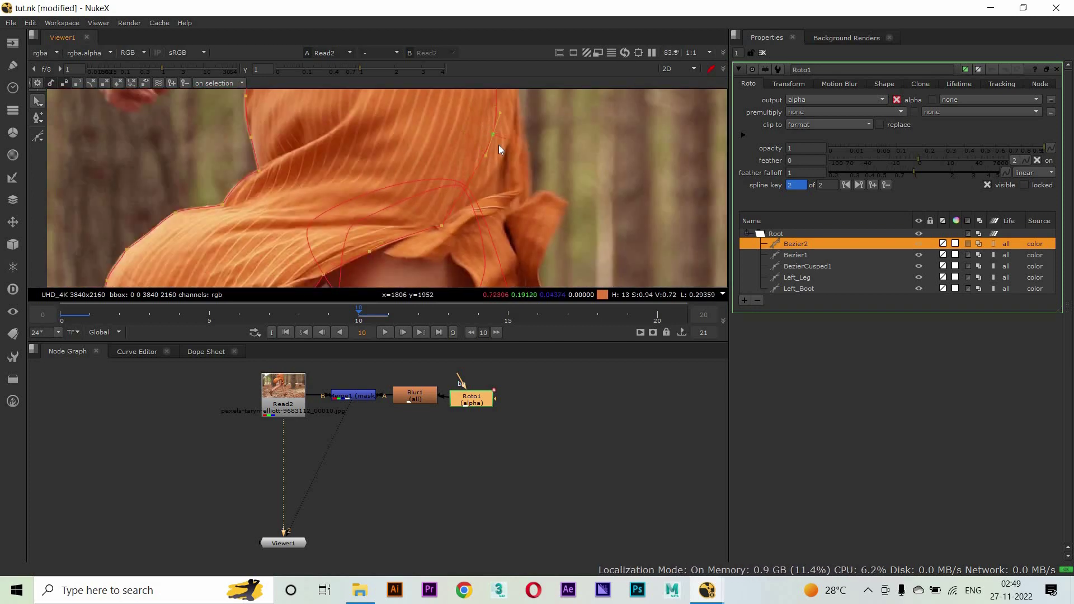
{"action": "left_click_drag", "start_coordinate": [499, 145], "coordinate": [498, 204]}
{"action": "left_click", "coordinate": [451, 196]}
{"action": "key", "text": "l"}
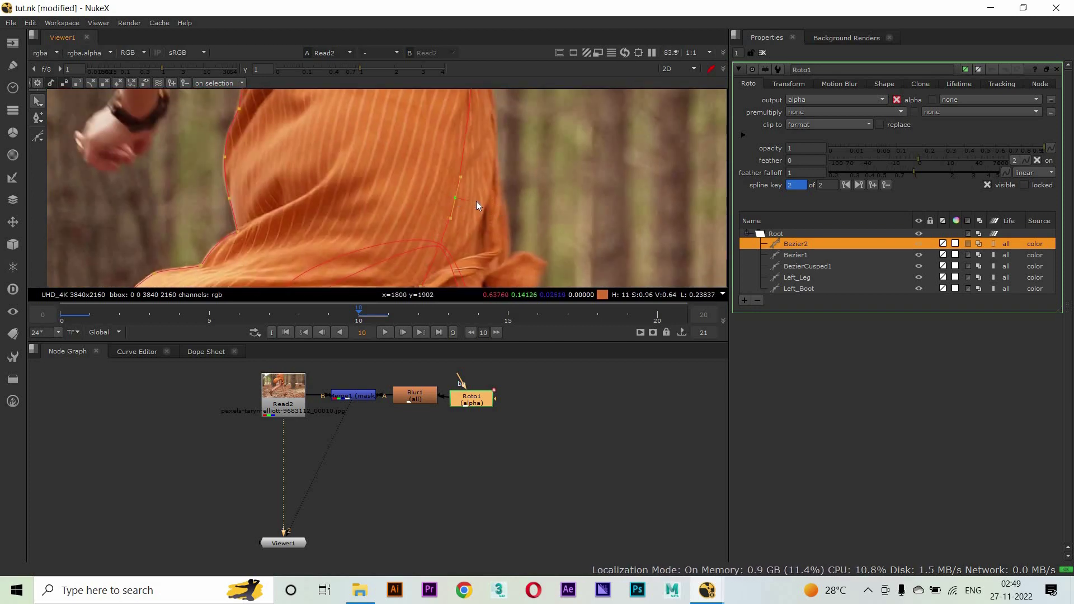
At frame 15, move Bezier2's upper back points onto the dress edge and reshape the corner beside the arm
{"action": "left_click", "coordinate": [513, 314]}
{"action": "scroll", "coordinate": [472, 180], "scroll_direction": "down", "scroll_amount": 5}
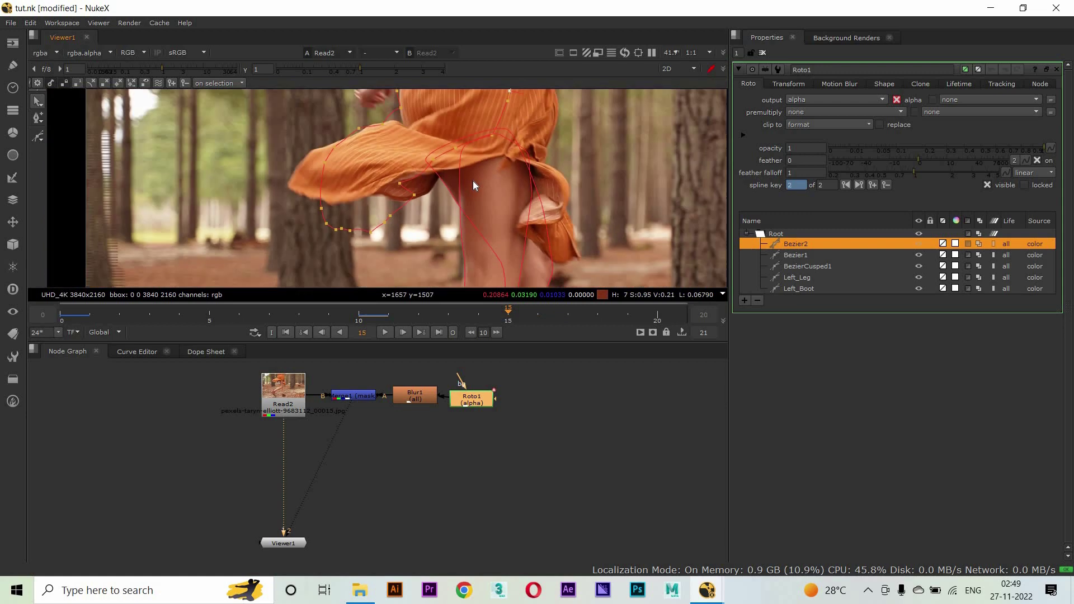
{"action": "scroll", "coordinate": [472, 188], "scroll_direction": "up", "scroll_amount": 9}
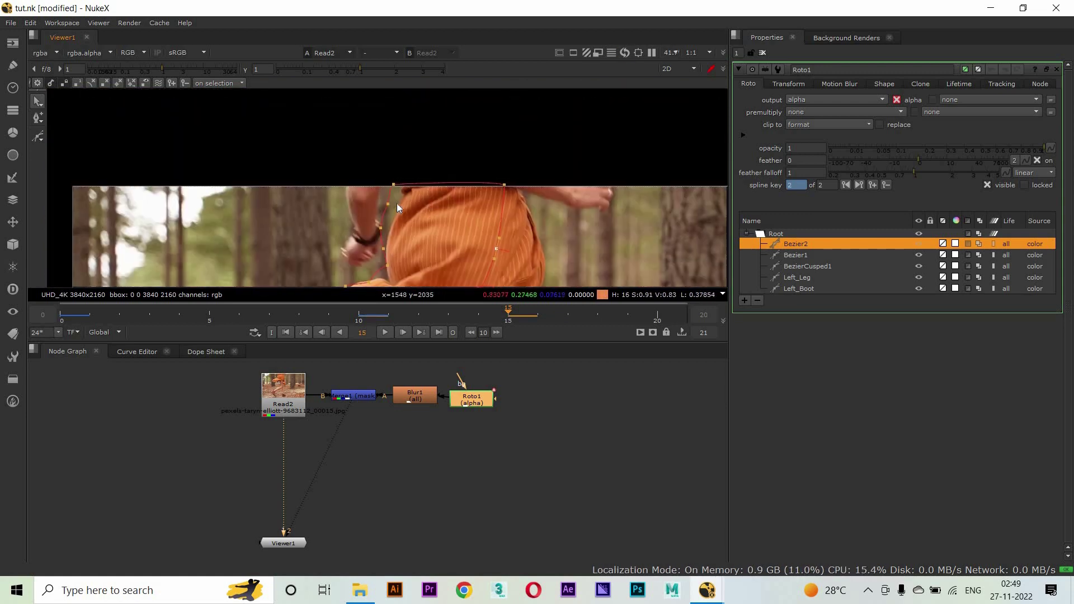
{"action": "left_click", "coordinate": [386, 188]}
{"action": "scroll", "coordinate": [433, 206], "scroll_direction": "down", "scroll_amount": 8}
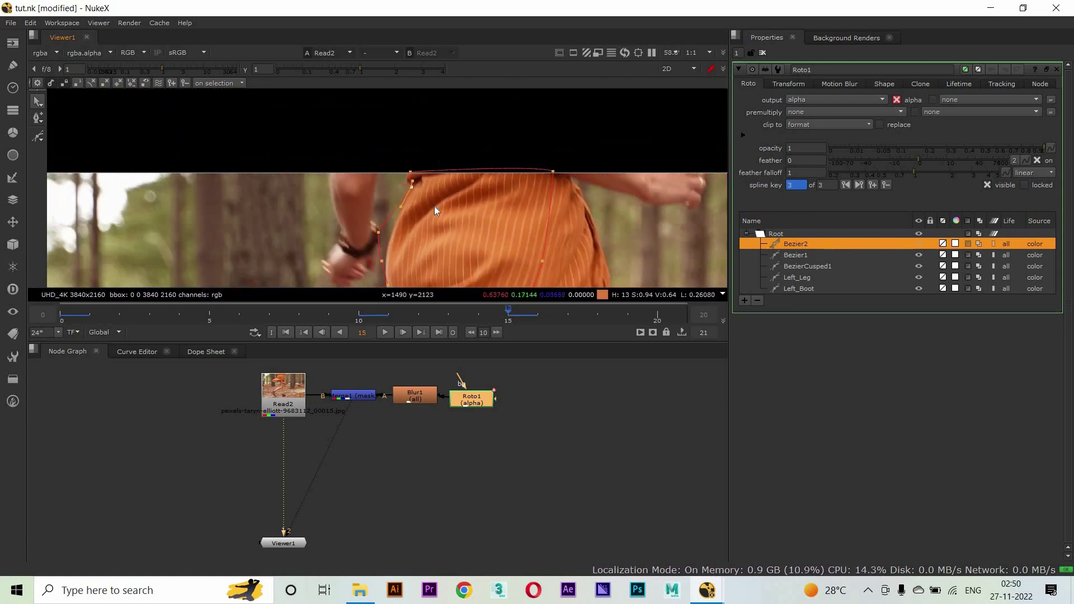
{"action": "scroll", "coordinate": [439, 189], "scroll_direction": "up", "scroll_amount": 8}
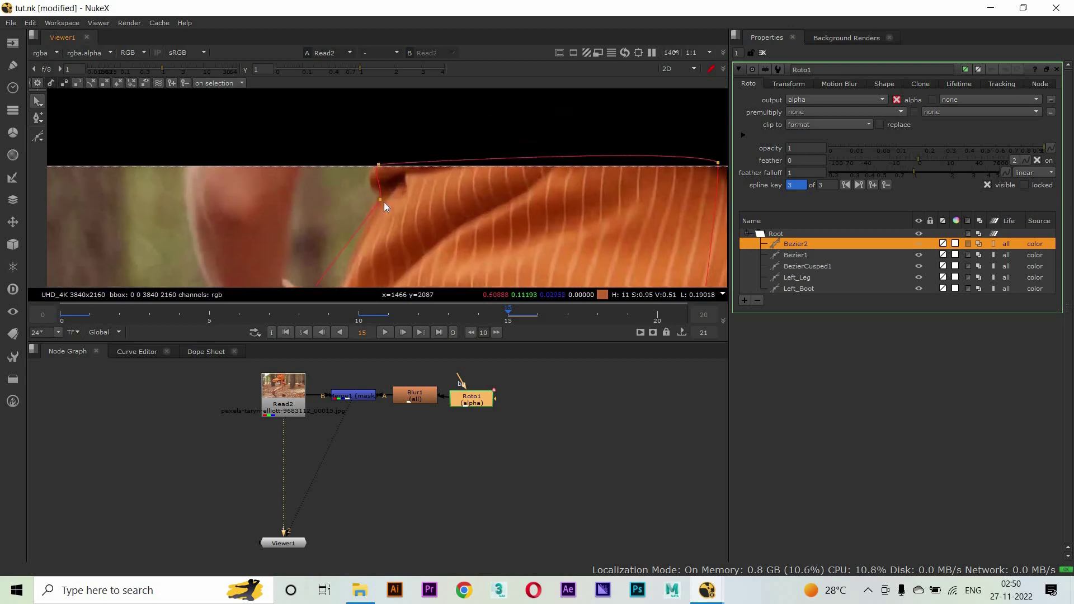
{"action": "left_click", "coordinate": [379, 167]}
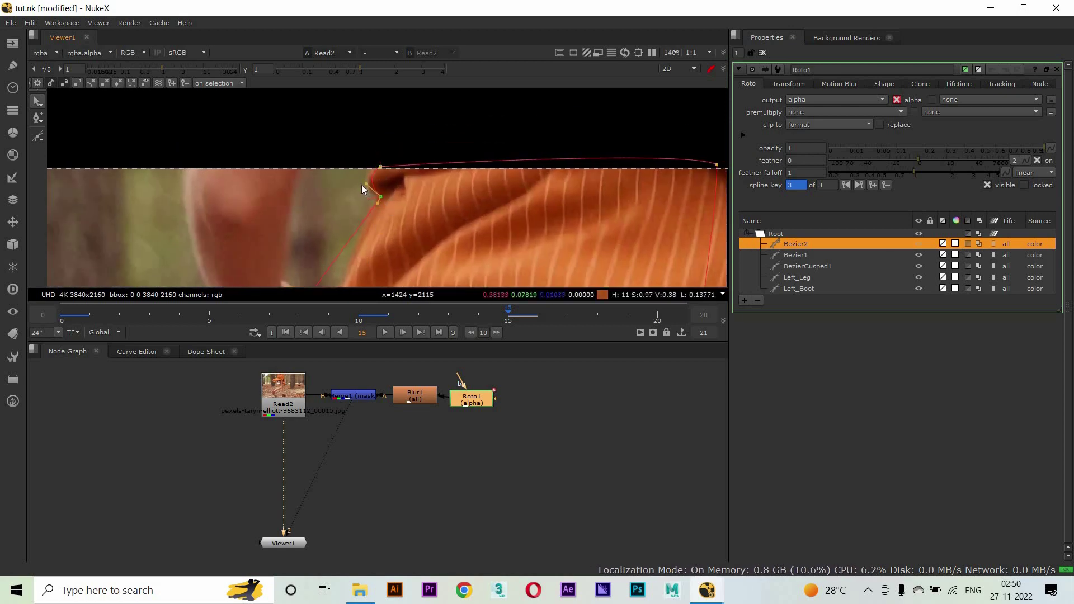
{"action": "scroll", "coordinate": [337, 242], "scroll_direction": "down", "scroll_amount": 3}
{"action": "scroll", "coordinate": [346, 147], "scroll_direction": "down", "scroll_amount": 2}
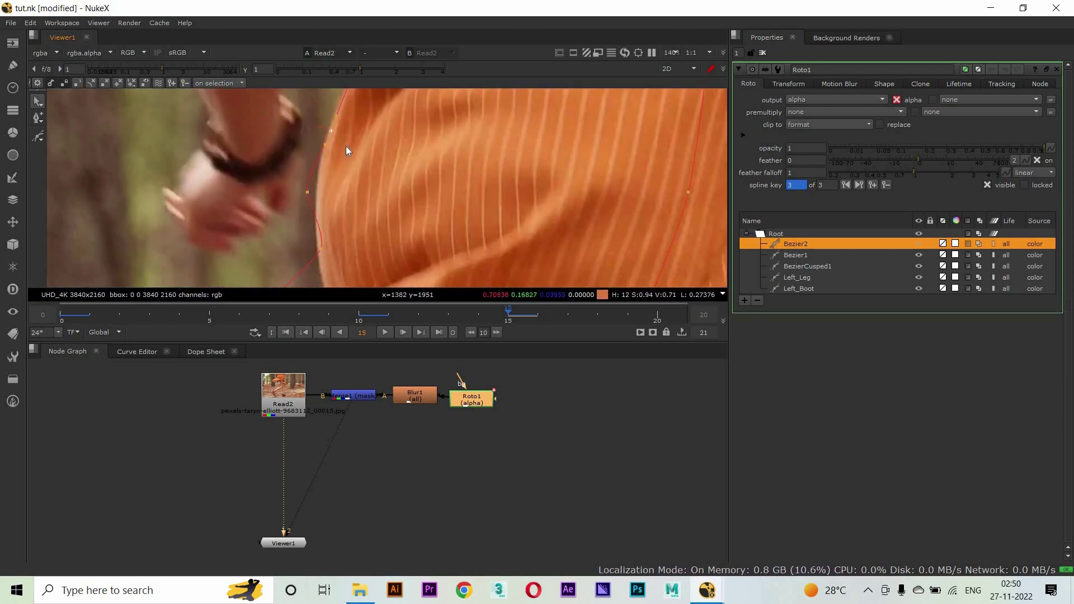
Fit Bezier2 down the dress's back to the crease where the skirt flares out at frame 15
{"action": "scroll", "coordinate": [330, 172], "scroll_direction": "down", "scroll_amount": 4}
{"action": "left_click_drag", "start_coordinate": [336, 107], "coordinate": [320, 137]}
{"action": "scroll", "coordinate": [297, 214], "scroll_direction": "up", "scroll_amount": 2}
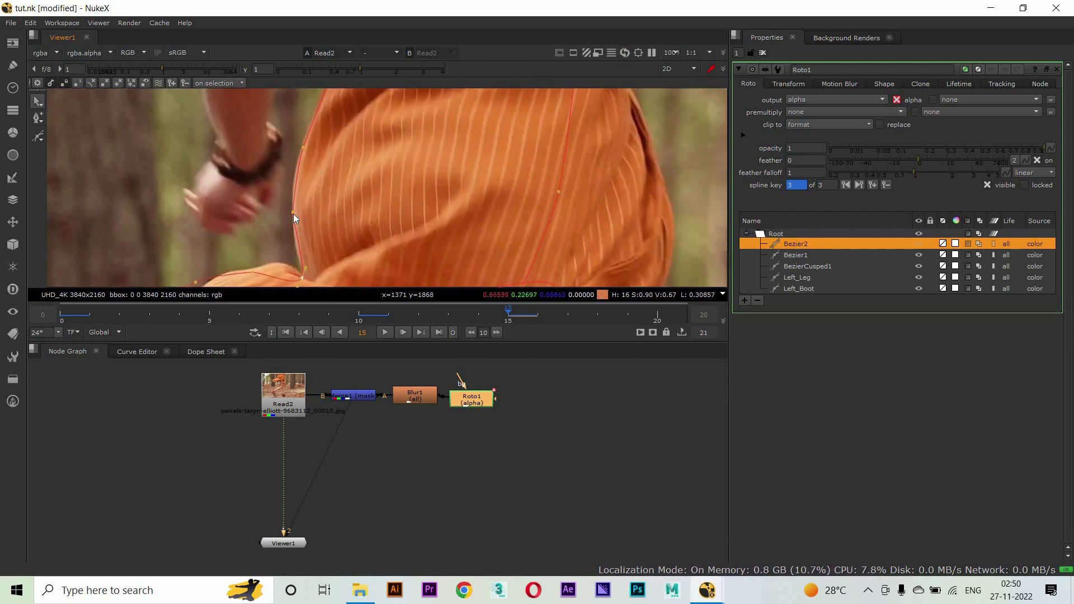
{"action": "left_click", "coordinate": [294, 214]}
{"action": "left_click_drag", "start_coordinate": [321, 179], "coordinate": [337, 114]}
{"action": "left_click", "coordinate": [316, 211]}
{"action": "left_click_drag", "start_coordinate": [309, 215], "coordinate": [292, 188]}
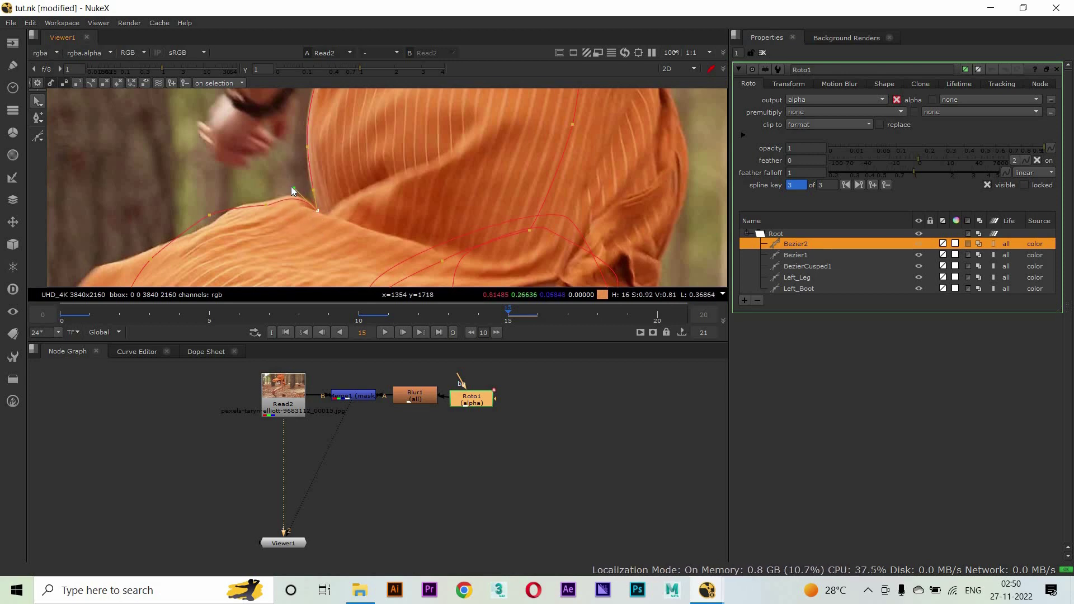
Place Bezier2's points along the flared skirt's upper edge out to its rear tip at frame 15
{"action": "left_click", "coordinate": [267, 206]}
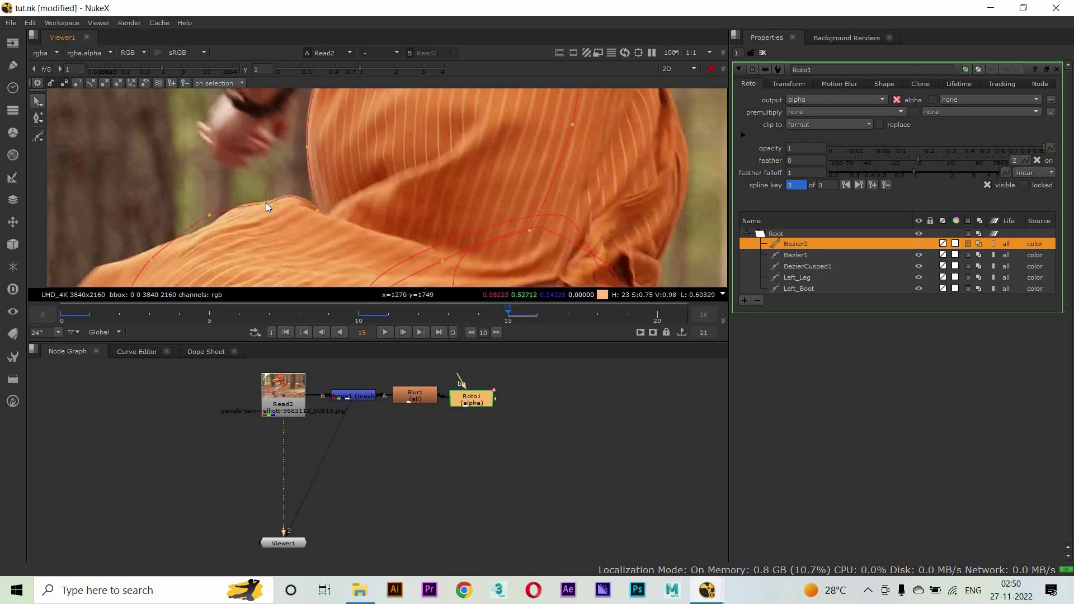
{"action": "left_click_drag", "start_coordinate": [266, 202], "coordinate": [290, 171]}
{"action": "left_click", "coordinate": [236, 194]}
{"action": "scroll", "coordinate": [236, 195], "scroll_direction": "up", "scroll_amount": 3}
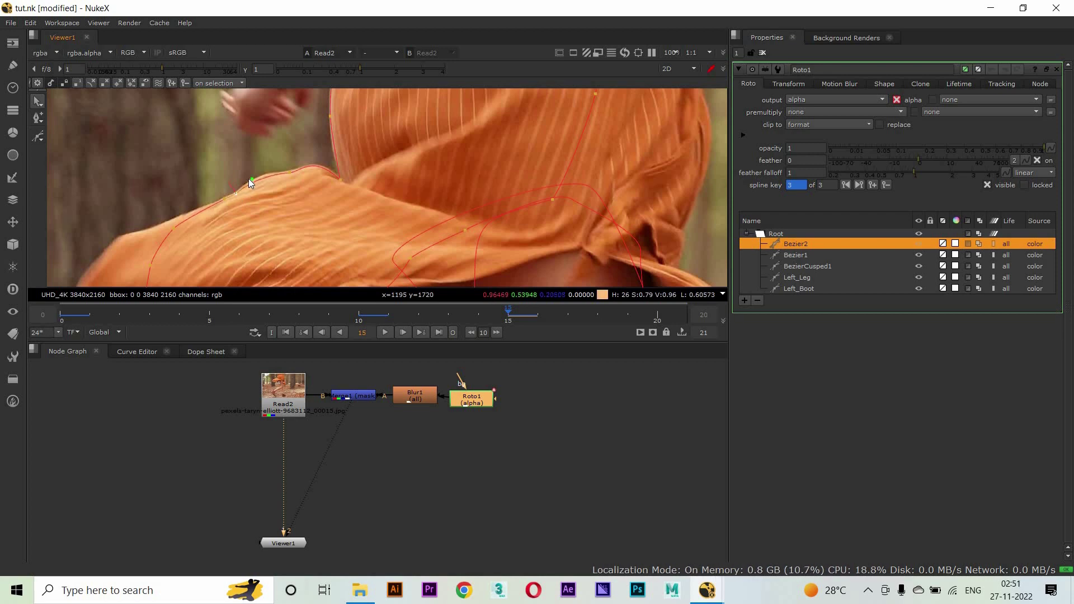
{"action": "scroll", "coordinate": [256, 174], "scroll_direction": "down", "scroll_amount": 2}
{"action": "left_click_drag", "start_coordinate": [228, 196], "coordinate": [191, 216]}
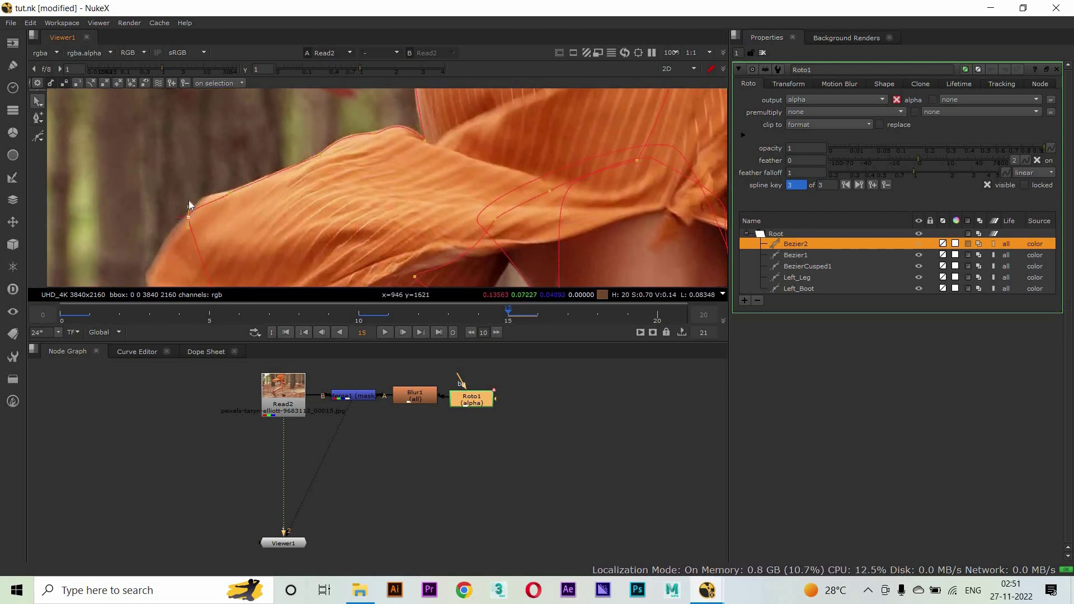
{"action": "left_click", "coordinate": [229, 194]}
{"action": "scroll", "coordinate": [243, 241], "scroll_direction": "down", "scroll_amount": 2}
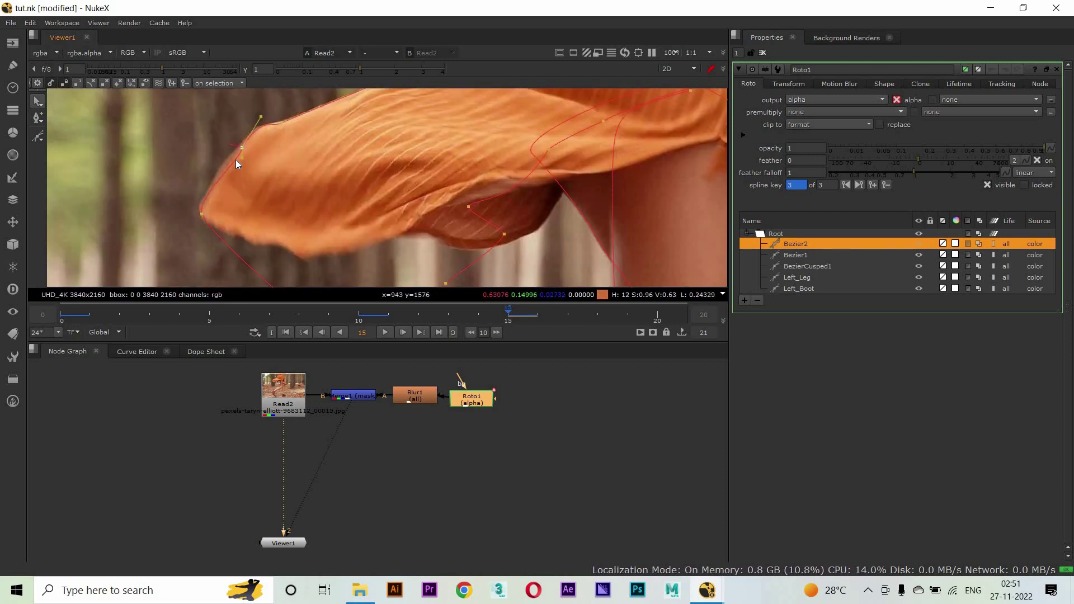
Move Bezier2's lower points up onto the flared skirt's hem and folded underside at frame 15
{"action": "scroll", "coordinate": [282, 197], "scroll_direction": "down", "scroll_amount": 3}
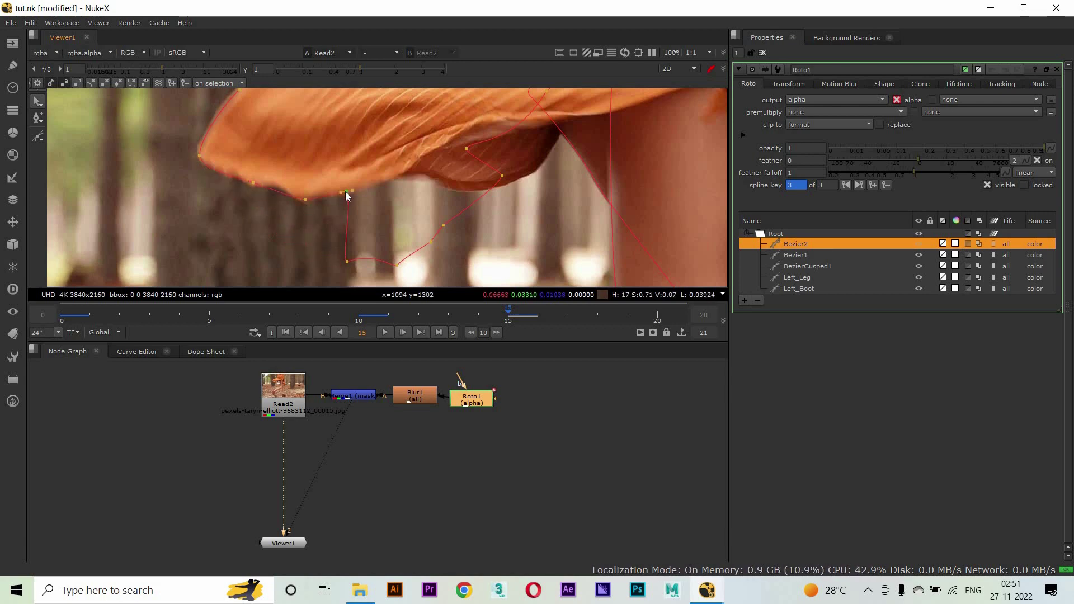
{"action": "scroll", "coordinate": [520, 216], "scroll_direction": "down", "scroll_amount": 2}
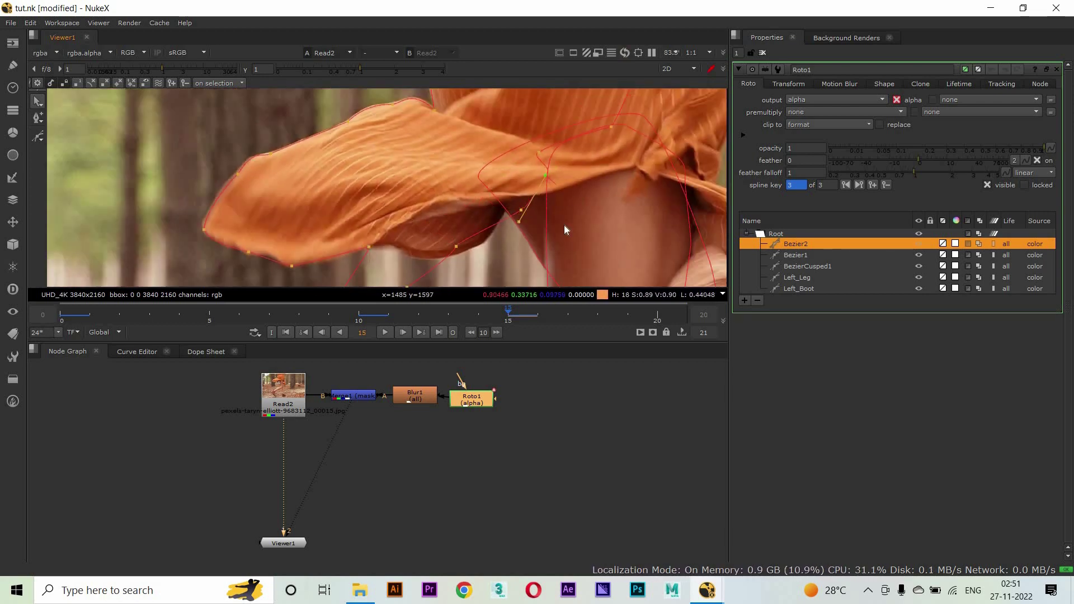
{"action": "scroll", "coordinate": [564, 225], "scroll_direction": "down", "scroll_amount": 3}
{"action": "left_click_drag", "start_coordinate": [381, 226], "coordinate": [350, 256]}
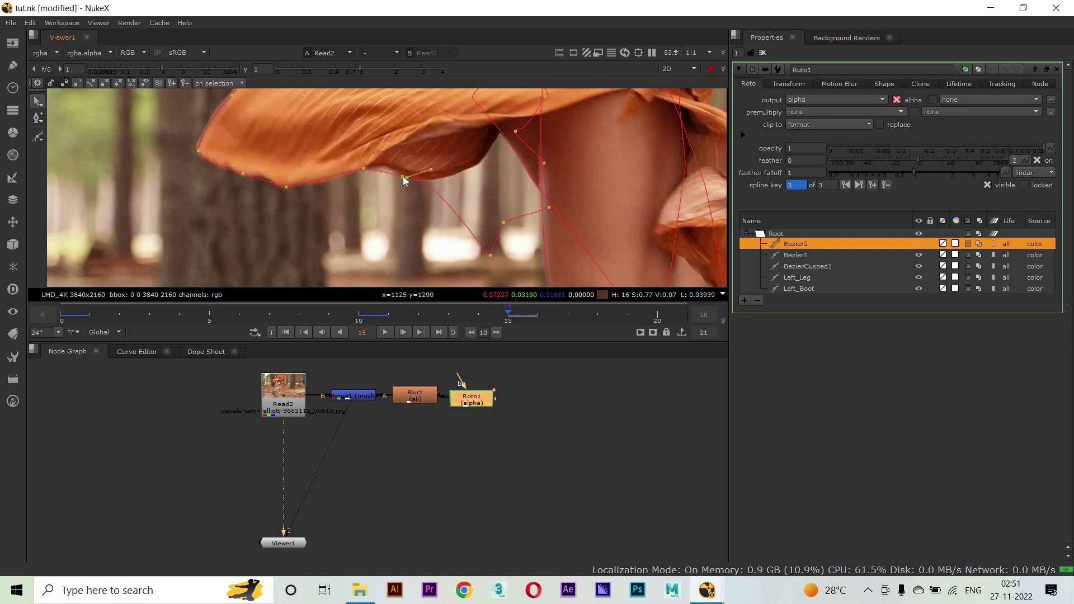
{"action": "scroll", "coordinate": [537, 157], "scroll_direction": "down", "scroll_amount": 3}
{"action": "scroll", "coordinate": [408, 206], "scroll_direction": "up", "scroll_amount": 3}
{"action": "scroll", "coordinate": [414, 202], "scroll_direction": "up", "scroll_amount": 2}
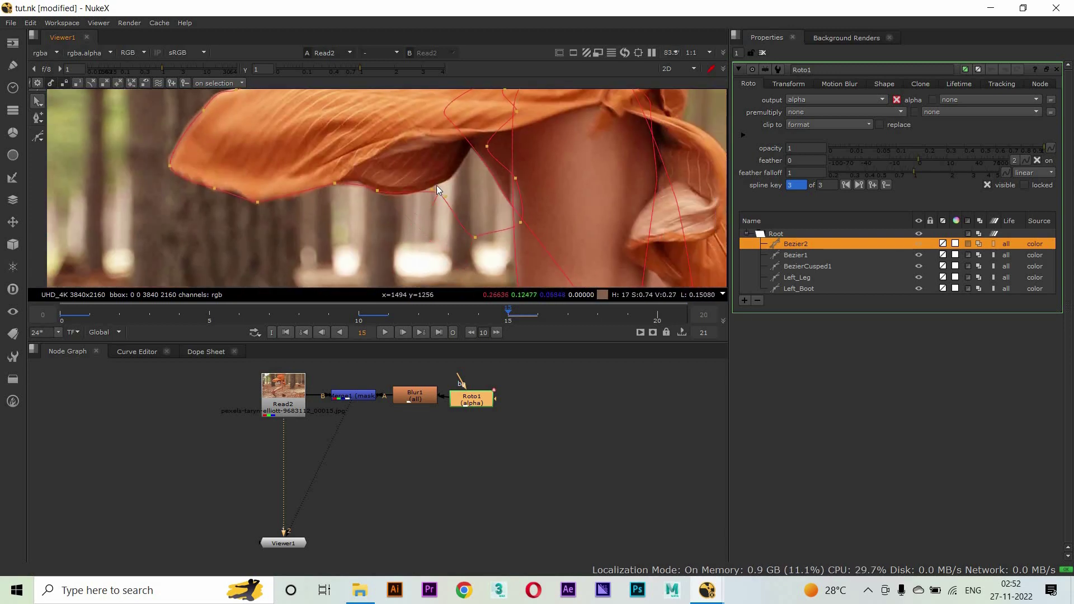
Refine Bezier2's tangents from the skirt's rear tip along the lower hem and folded underside at frame 15
{"action": "scroll", "coordinate": [252, 207], "scroll_direction": "up", "scroll_amount": 4}
{"action": "left_click", "coordinate": [147, 152]}
{"action": "scroll", "coordinate": [177, 167], "scroll_direction": "down", "scroll_amount": 3}
{"action": "scroll", "coordinate": [146, 139], "scroll_direction": "up", "scroll_amount": 3}
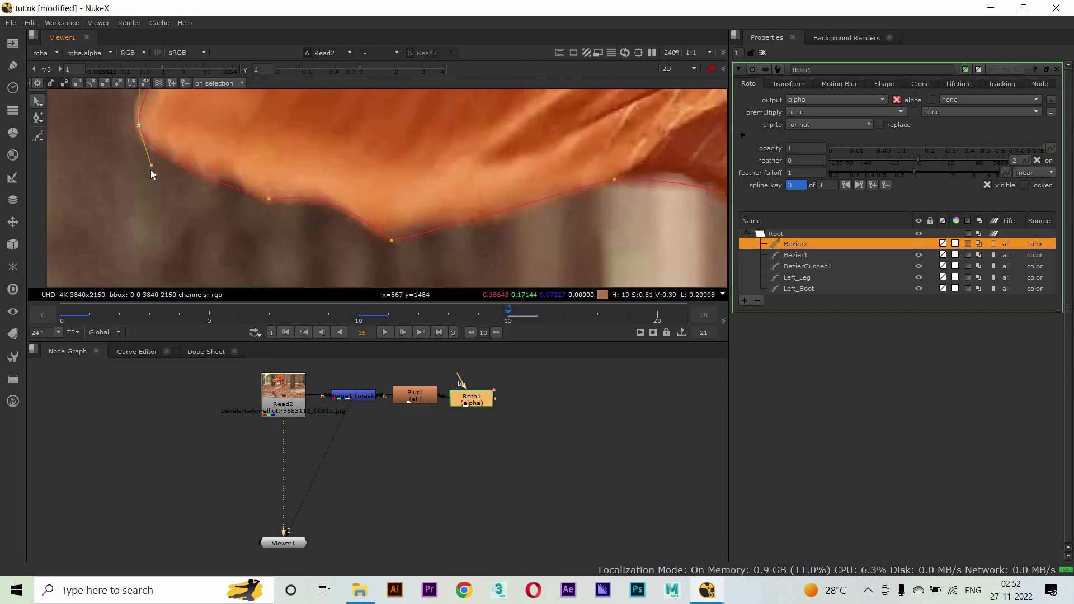
{"action": "left_click_drag", "start_coordinate": [275, 244], "coordinate": [175, 246]}
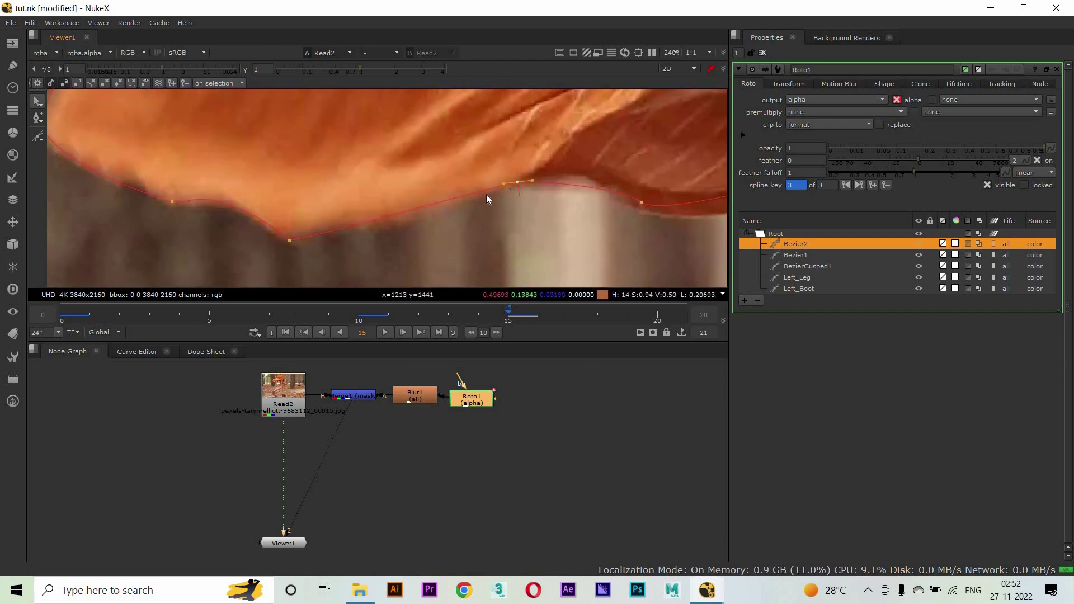
{"action": "left_click_drag", "start_coordinate": [634, 204], "coordinate": [391, 239]}
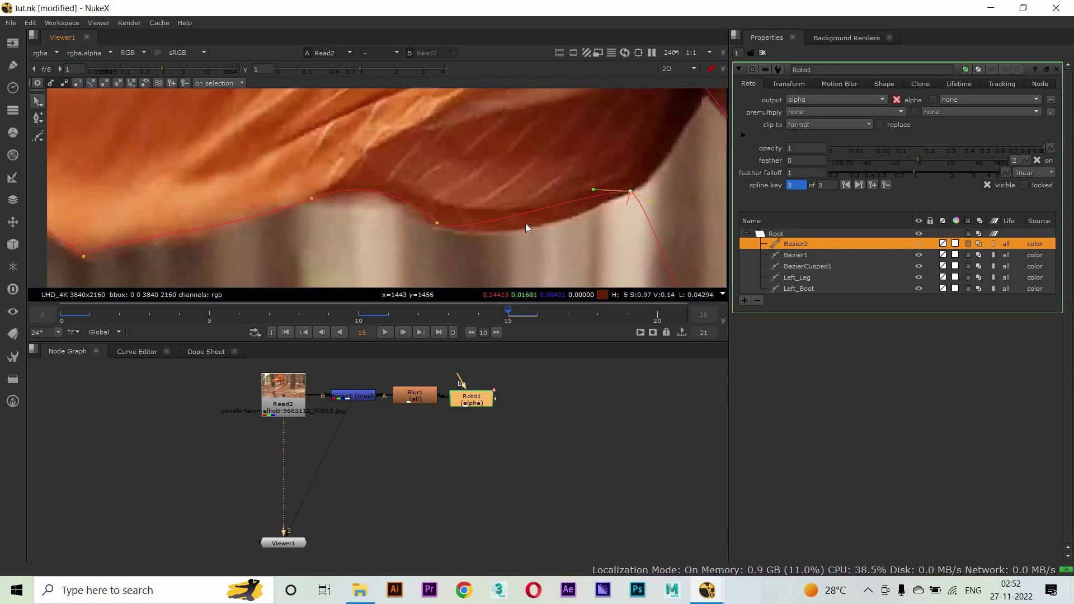
{"action": "left_click_drag", "start_coordinate": [567, 270], "coordinate": [478, 224]}
Move a Bezier2 point into the corner where the folded skirt meets the leg and fit the adjoining curve at frame 15
{"action": "scroll", "coordinate": [539, 160], "scroll_direction": "down", "scroll_amount": 2}
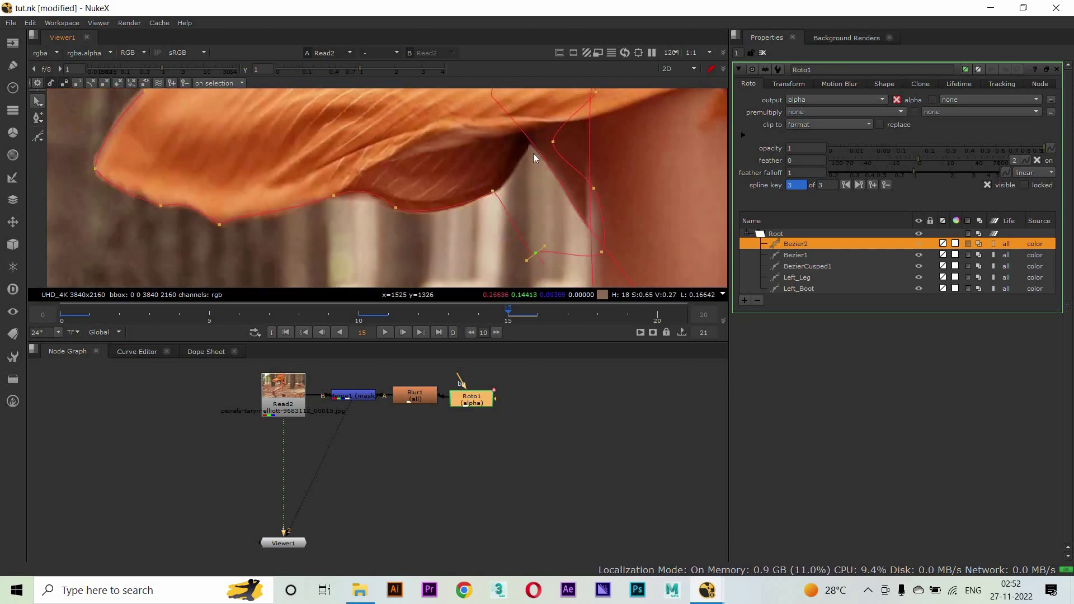
{"action": "left_click_drag", "start_coordinate": [578, 217], "coordinate": [525, 261]}
{"action": "left_click", "coordinate": [442, 236]}
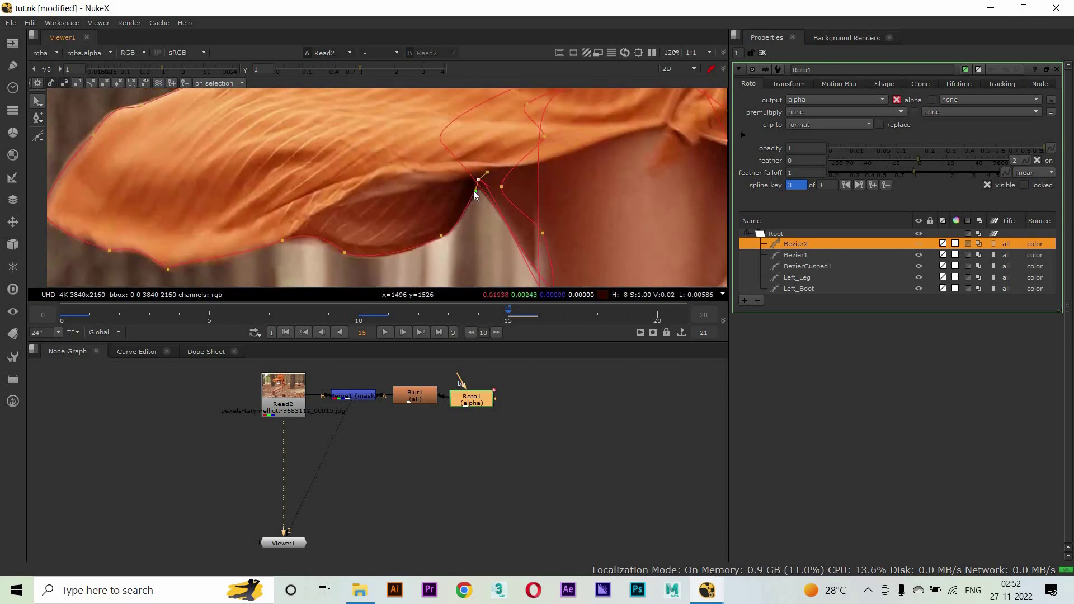
{"action": "left_click_drag", "start_coordinate": [468, 231], "coordinate": [503, 207]}
Reposition Bezier2's points along the front edge of the dress's torso at frame 15
{"action": "scroll", "coordinate": [535, 209], "scroll_direction": "down", "scroll_amount": 2}
{"action": "left_click_drag", "start_coordinate": [332, 267], "coordinate": [298, 216]}
{"action": "left_click_drag", "start_coordinate": [279, 279], "coordinate": [271, 222]}
{"action": "left_click_drag", "start_coordinate": [322, 179], "coordinate": [287, 99]}
{"action": "left_click", "coordinate": [368, 180]}
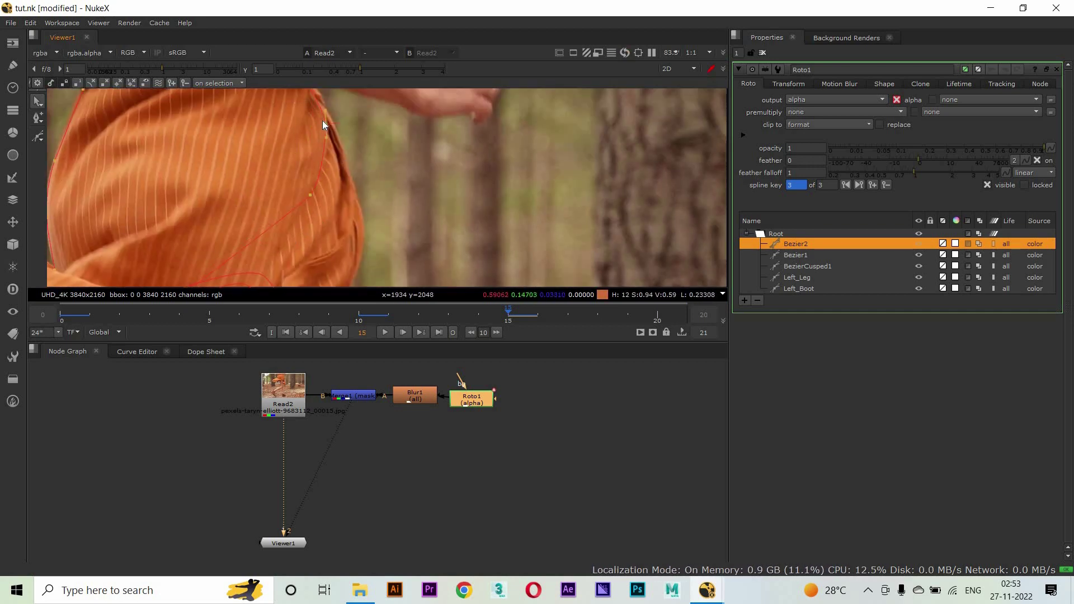
{"action": "left_click_drag", "start_coordinate": [335, 177], "coordinate": [346, 141]}
{"action": "scroll", "coordinate": [330, 111], "scroll_direction": "down", "scroll_amount": 1}
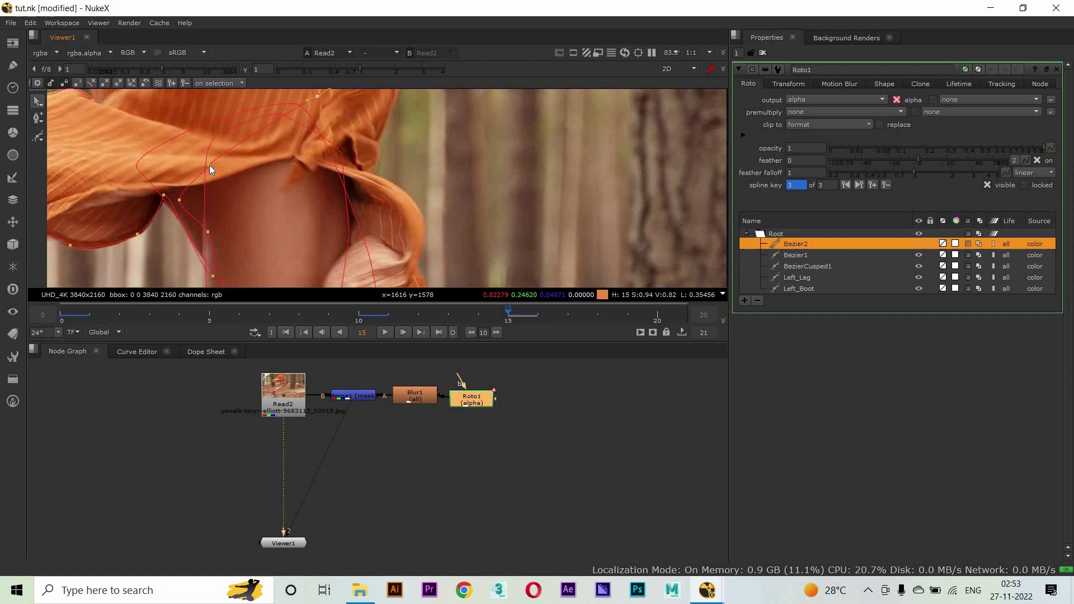
Fit Bezier2's points and tangents to the skirt's underside across the leg up to the waist knot at frame 15
{"action": "scroll", "coordinate": [302, 168], "scroll_direction": "down", "scroll_amount": 1}
{"action": "left_click_drag", "start_coordinate": [297, 182], "coordinate": [312, 211]}
{"action": "scroll", "coordinate": [302, 185], "scroll_direction": "up", "scroll_amount": 3}
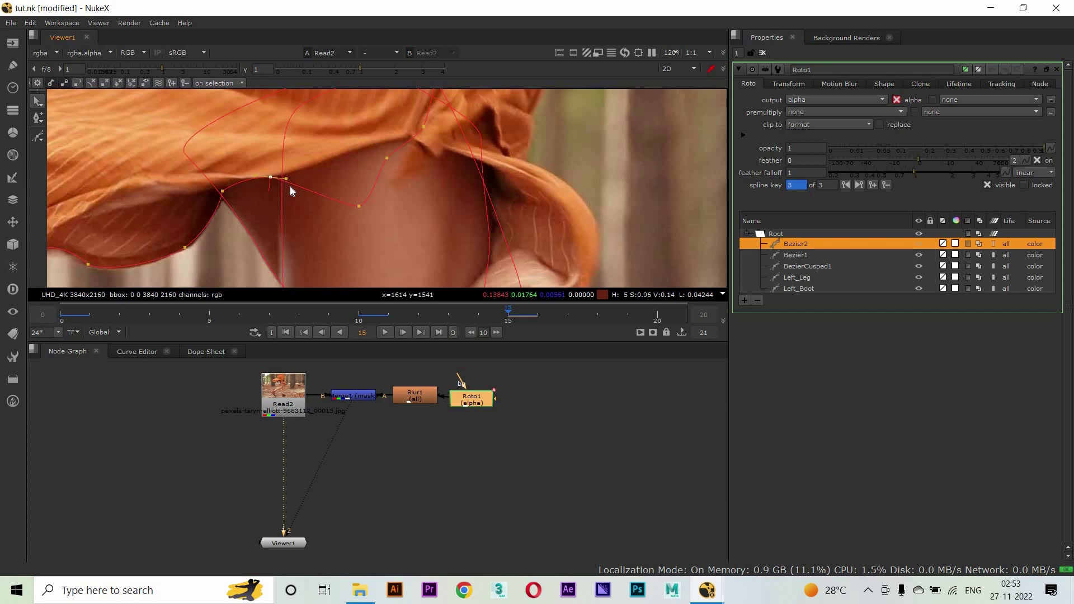
{"action": "left_click", "coordinate": [272, 178]}
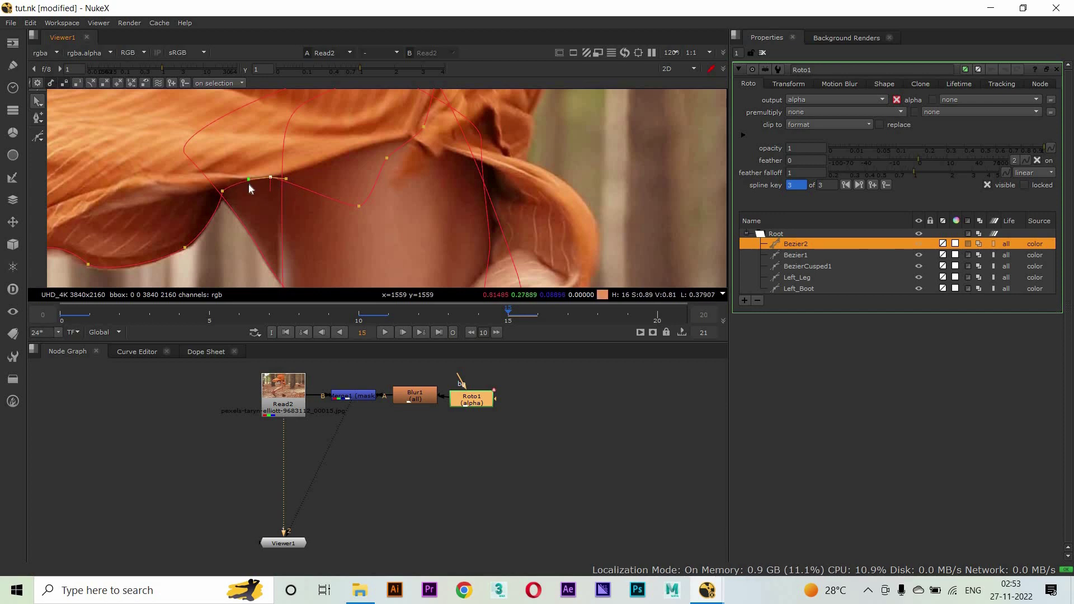
{"action": "left_click_drag", "start_coordinate": [357, 207], "coordinate": [320, 161]}
{"action": "left_click_drag", "start_coordinate": [387, 157], "coordinate": [377, 142]}
{"action": "left_click_drag", "start_coordinate": [361, 202], "coordinate": [325, 235]}
{"action": "left_click", "coordinate": [386, 162]}
{"action": "left_click", "coordinate": [338, 175]}
Reposition Bezier2's points just above the waist knot along the fold at frame 15
{"action": "scroll", "coordinate": [390, 211], "scroll_direction": "down", "scroll_amount": 1}
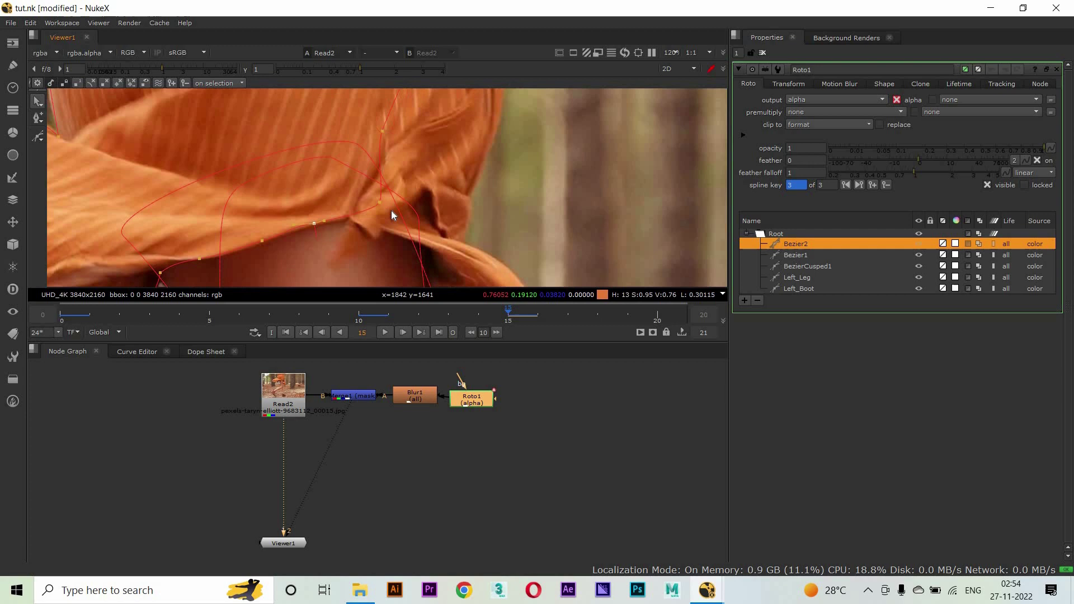
{"action": "scroll", "coordinate": [386, 168], "scroll_direction": "down", "scroll_amount": 1}
{"action": "left_click_drag", "start_coordinate": [415, 226], "coordinate": [367, 230]}
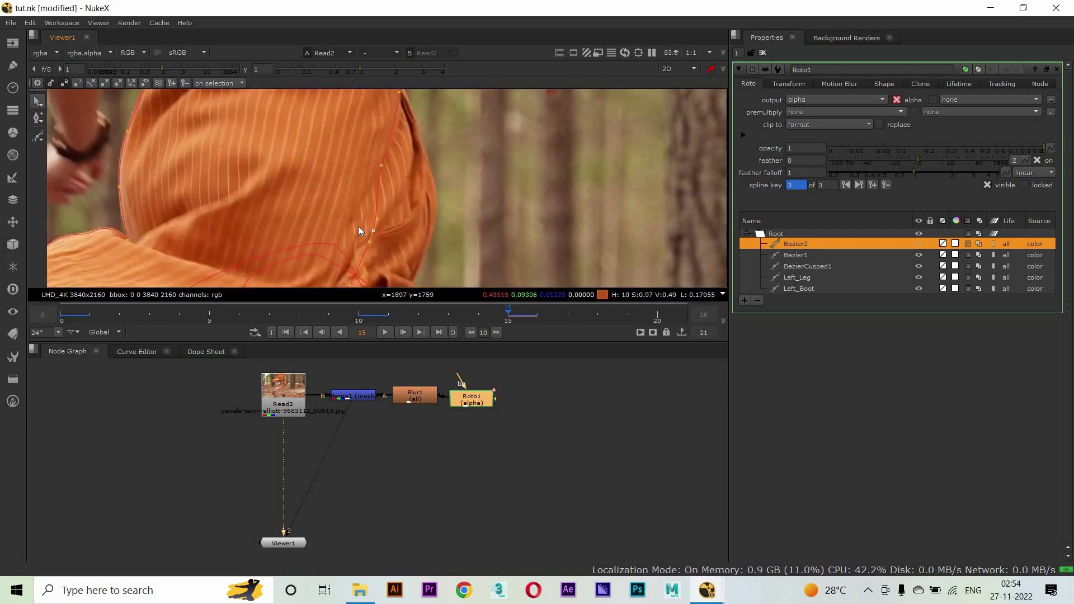
Go to frame 20 and move Bezier2's upper back corner onto the dress bodice at the image's upper edge
{"action": "scroll", "coordinate": [335, 242], "scroll_direction": "down", "scroll_amount": 4}
{"action": "left_click_drag", "start_coordinate": [507, 314], "coordinate": [655, 314]}
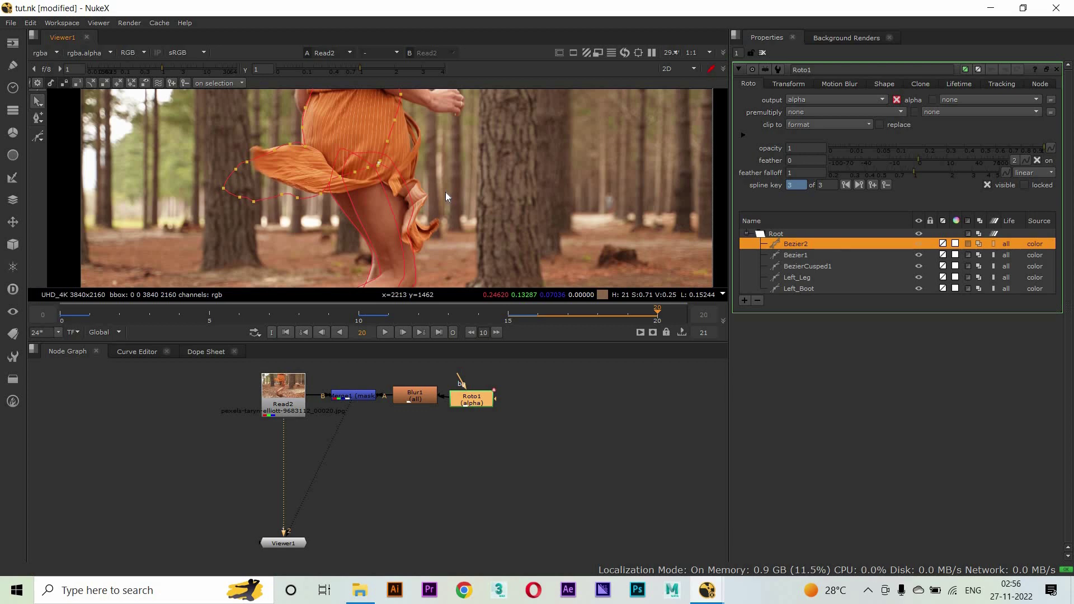
{"action": "left_click_drag", "start_coordinate": [394, 110], "coordinate": [387, 135]}
{"action": "scroll", "coordinate": [387, 136], "scroll_direction": "up", "scroll_amount": 5}
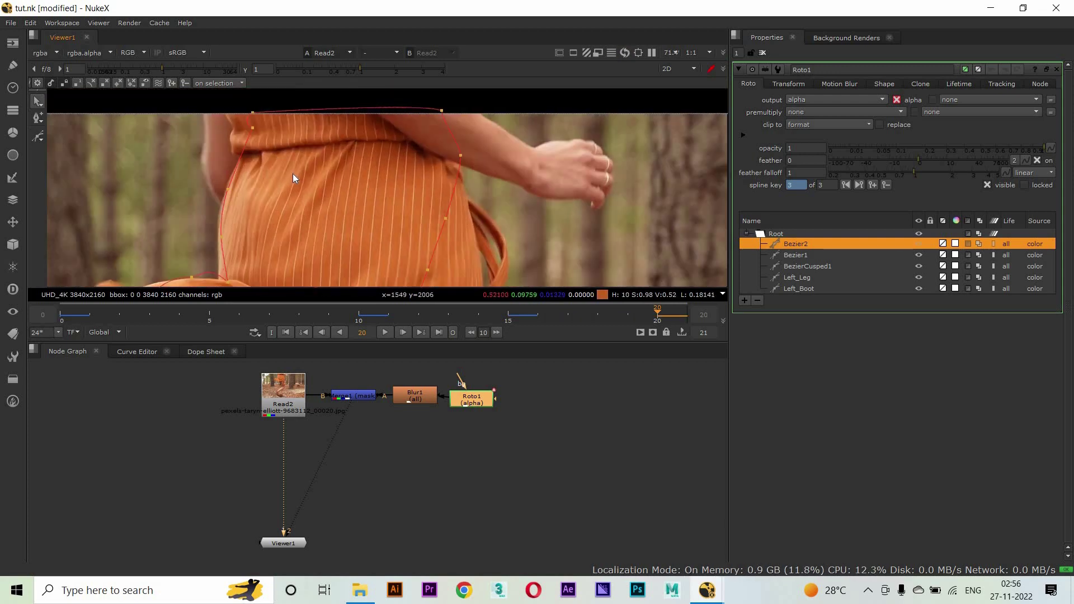
{"action": "scroll", "coordinate": [254, 117], "scroll_direction": "down", "scroll_amount": 5}
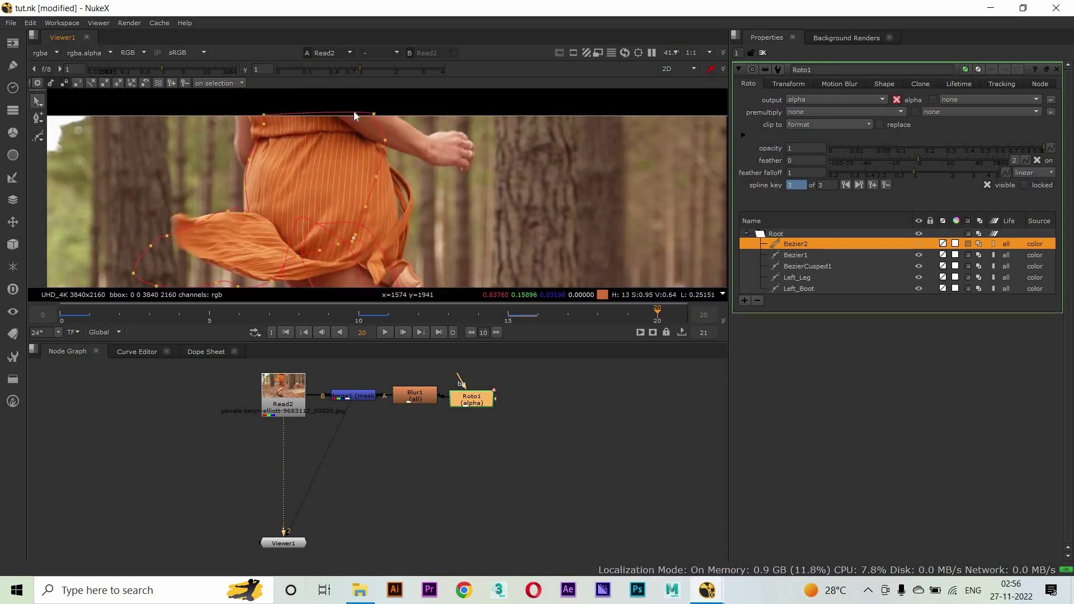
{"action": "scroll", "coordinate": [348, 180], "scroll_direction": "up", "scroll_amount": 8}
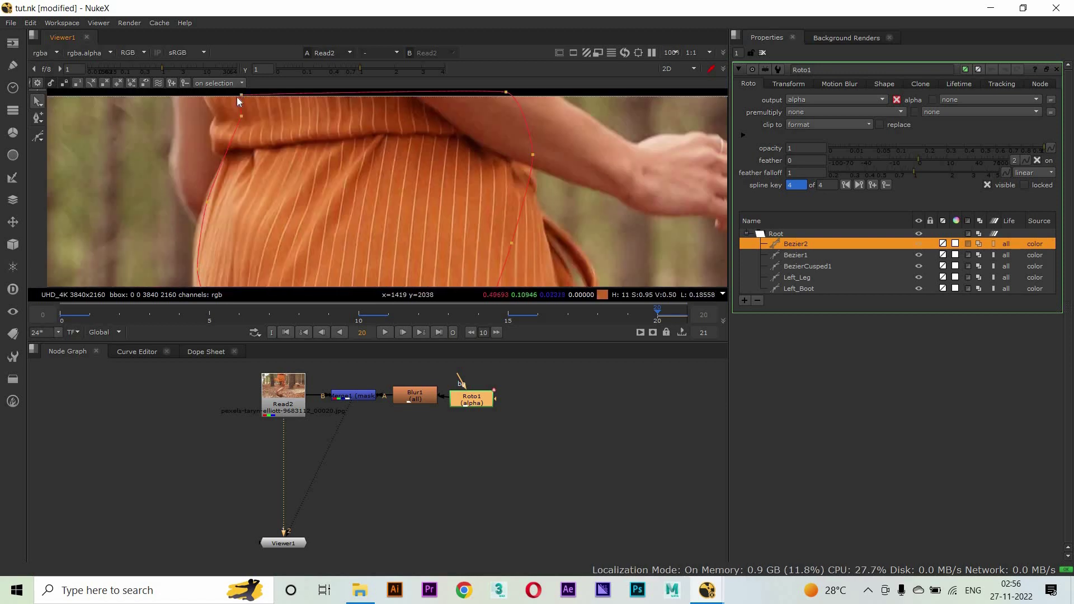
{"action": "left_click_drag", "start_coordinate": [217, 116], "coordinate": [203, 150]}
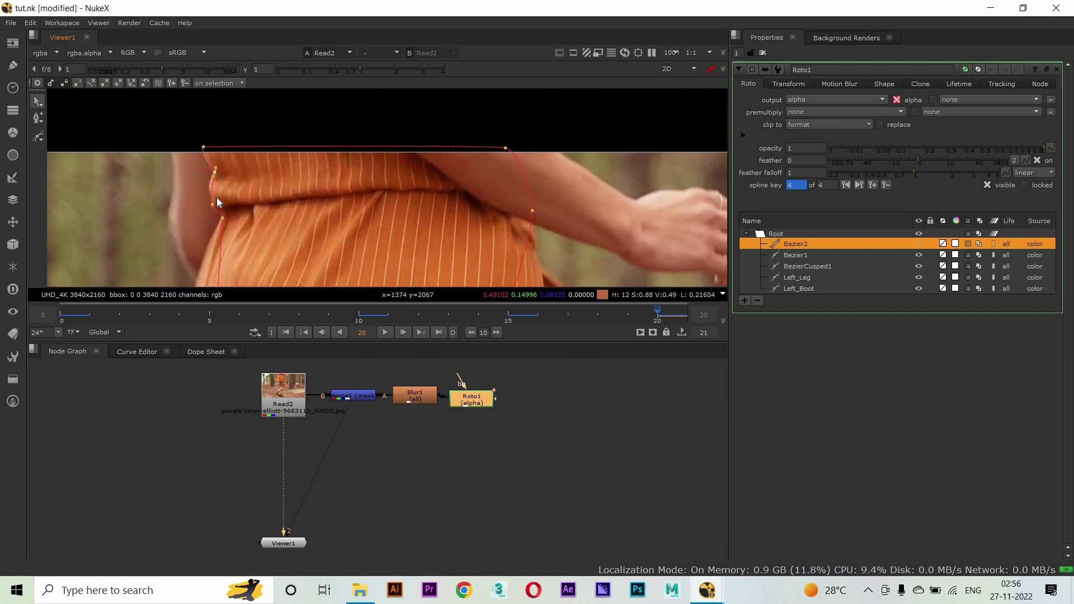
Fit Bezier2's points and tangents to the folded waistband at the dress's back at frame 20
{"action": "scroll", "coordinate": [219, 216], "scroll_direction": "up", "scroll_amount": 2}
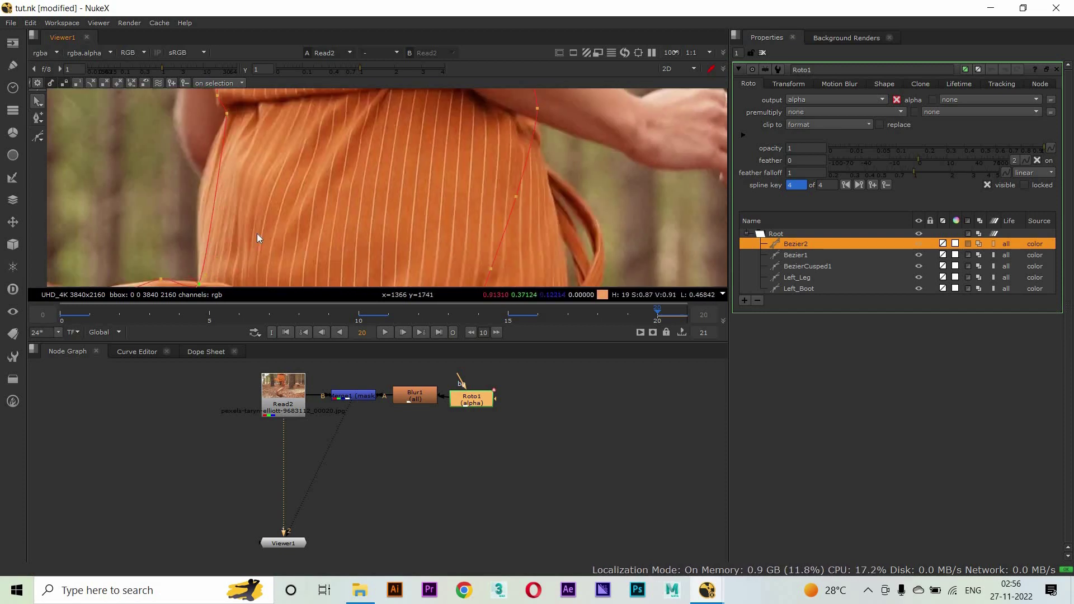
{"action": "scroll", "coordinate": [258, 233], "scroll_direction": "up", "scroll_amount": 2}
{"action": "scroll", "coordinate": [262, 171], "scroll_direction": "down", "scroll_amount": 3}
{"action": "scroll", "coordinate": [264, 202], "scroll_direction": "up", "scroll_amount": 5}
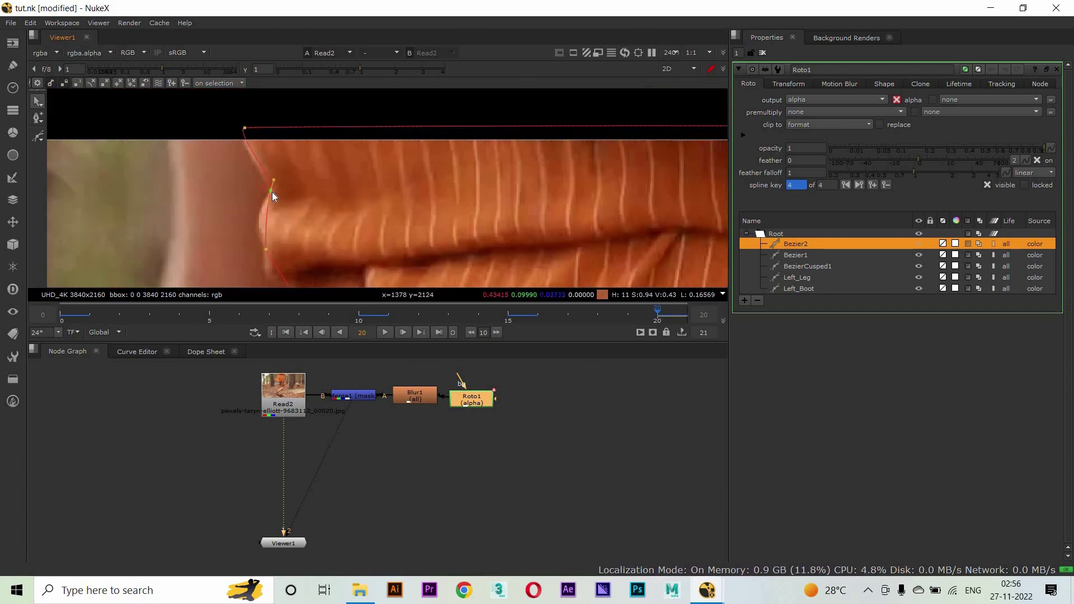
{"action": "left_click", "coordinate": [272, 225]}
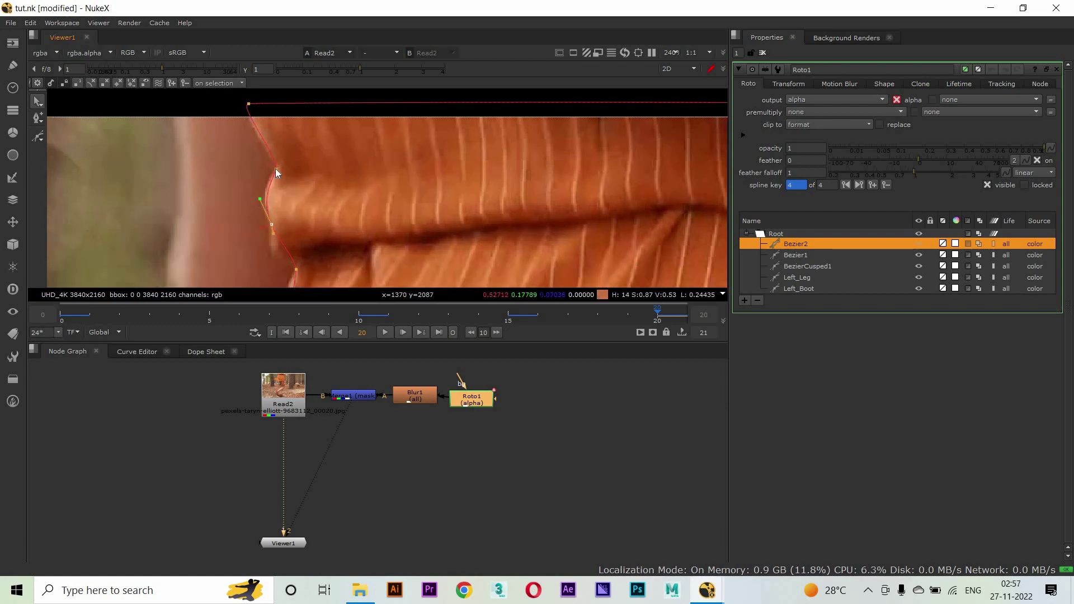
{"action": "scroll", "coordinate": [295, 182], "scroll_direction": "down", "scroll_amount": 2}
{"action": "left_click", "coordinate": [307, 207]}
{"action": "scroll", "coordinate": [329, 232], "scroll_direction": "down", "scroll_amount": 3}
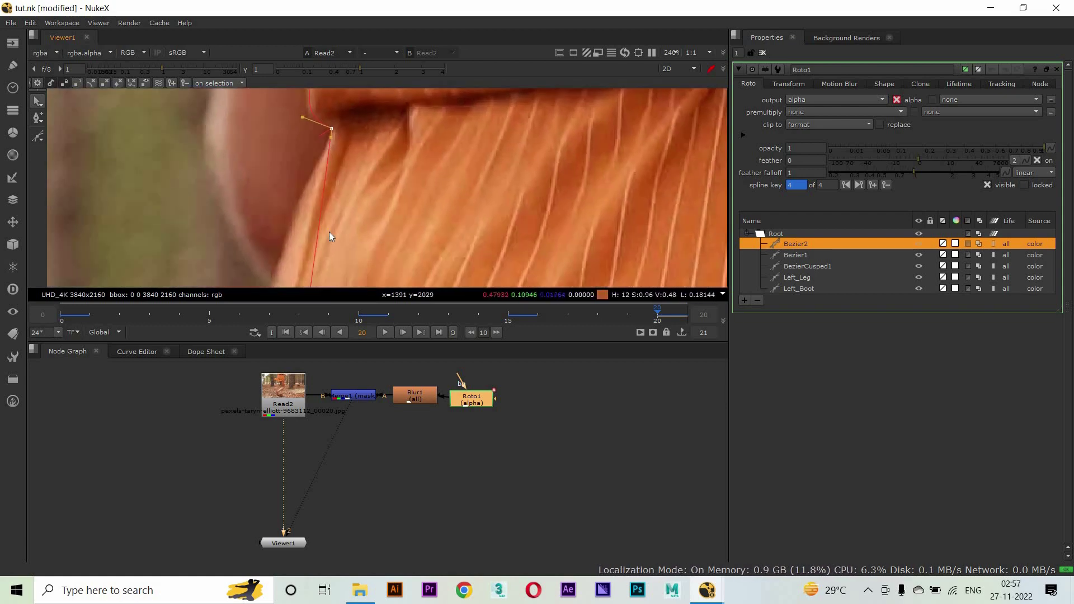
Fit Bezier2's curve to the skirt's back edge from the waistband down to the billowing flap at frame 20
{"action": "scroll", "coordinate": [330, 232], "scroll_direction": "down", "scroll_amount": 3}
{"action": "scroll", "coordinate": [312, 154], "scroll_direction": "left", "scroll_amount": 2}
{"action": "left_click", "coordinate": [261, 149]}
{"action": "left_click_drag", "start_coordinate": [261, 148], "coordinate": [245, 155]}
{"action": "scroll", "coordinate": [280, 193], "scroll_direction": "down", "scroll_amount": 1}
{"action": "scroll", "coordinate": [281, 192], "scroll_direction": "down", "scroll_amount": 2}
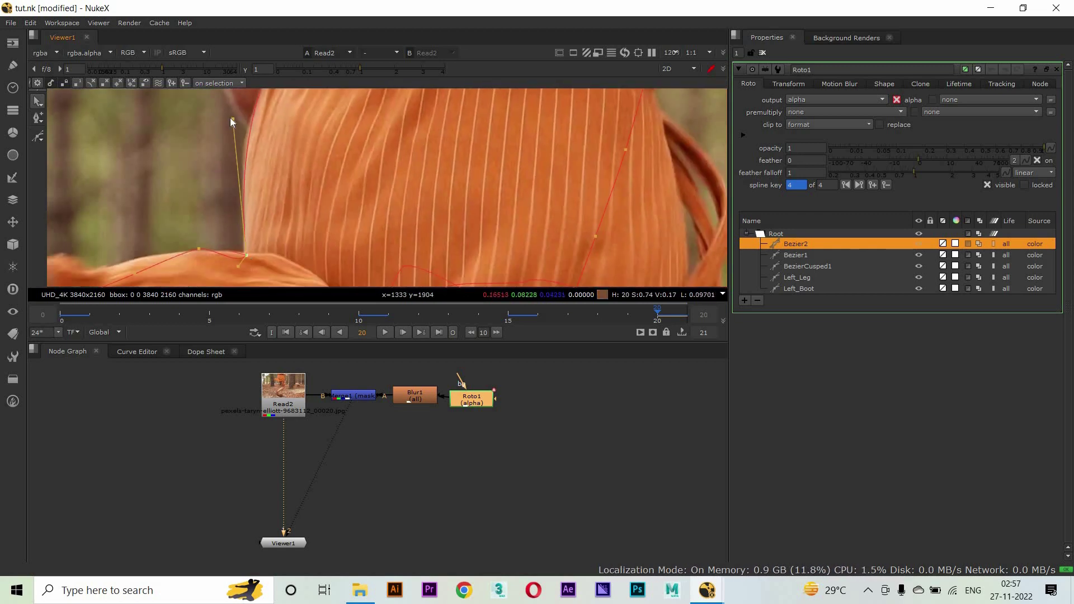
{"action": "scroll", "coordinate": [259, 116], "scroll_direction": "down", "scroll_amount": 3}
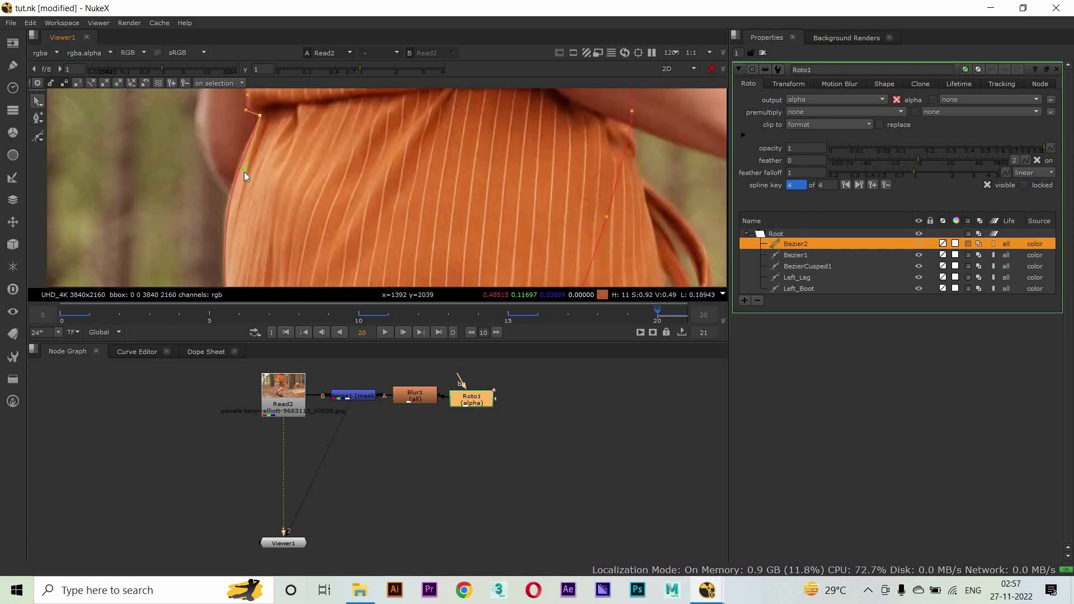
{"action": "scroll", "coordinate": [244, 172], "scroll_direction": "down", "scroll_amount": 3}
{"action": "scroll", "coordinate": [277, 184], "scroll_direction": "down", "scroll_amount": 2}
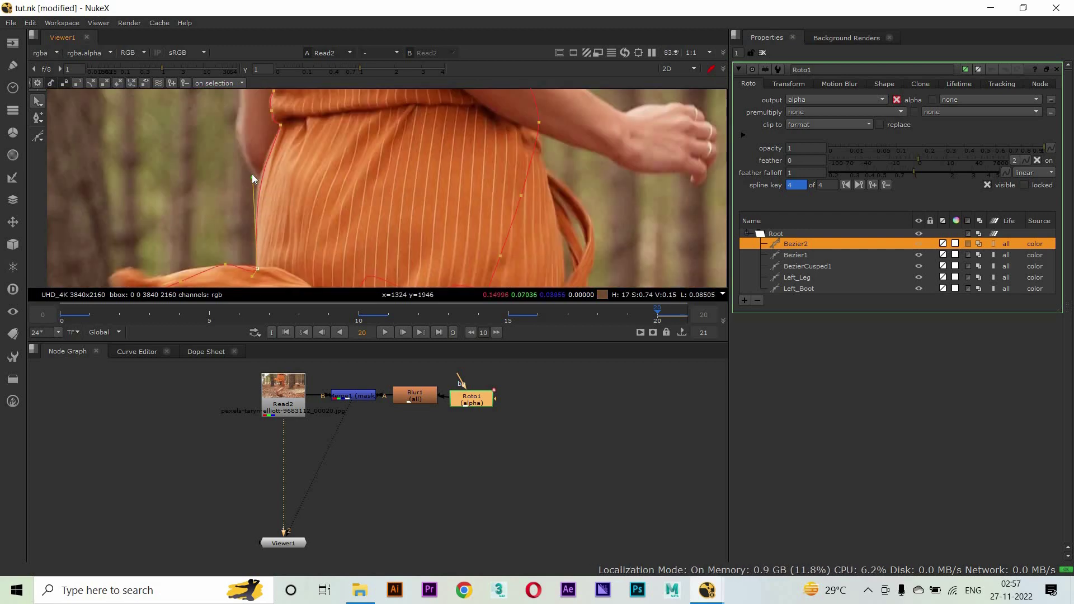
{"action": "scroll", "coordinate": [253, 175], "scroll_direction": "down", "scroll_amount": 3}
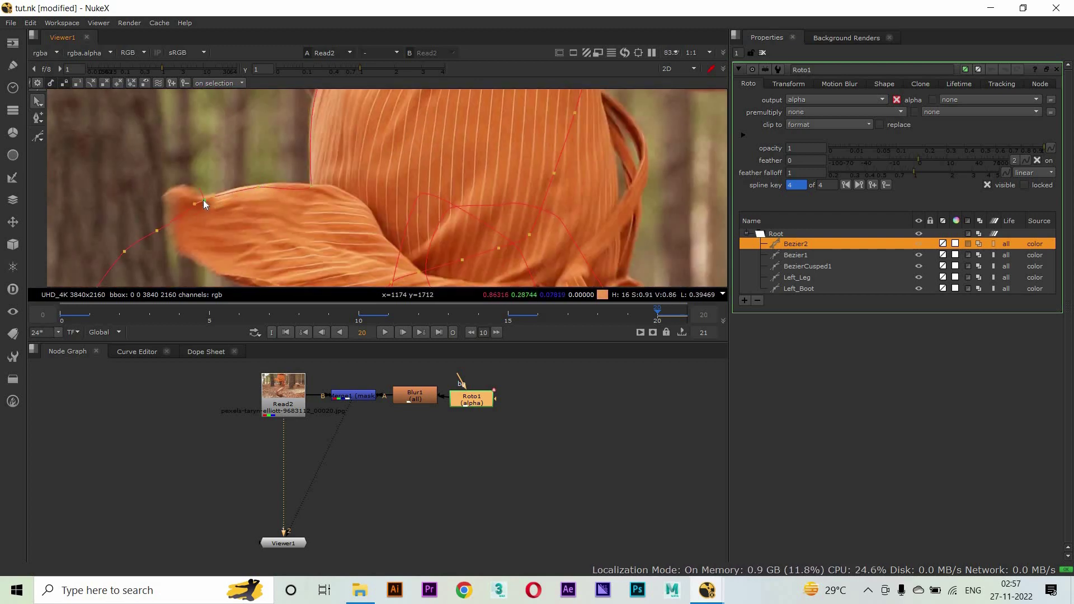
Align Bezier2 with the upper edge of the billowing flap and add a point midway along it at frame 20
{"action": "scroll", "coordinate": [276, 191], "scroll_direction": "up", "scroll_amount": 3}
{"action": "left_click_drag", "start_coordinate": [339, 186], "coordinate": [322, 172]}
{"action": "left_click", "coordinate": [106, 210]}
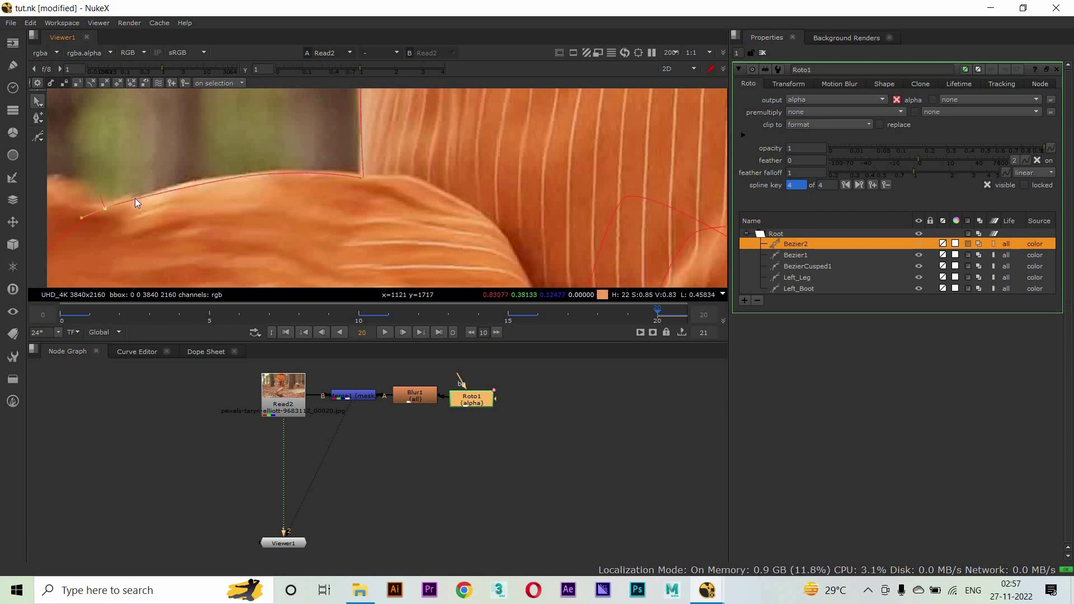
{"action": "scroll", "coordinate": [242, 237], "scroll_direction": "up", "scroll_amount": 2}
{"action": "left_click", "coordinate": [296, 158], "text": "ctrl+alt"}
{"action": "scroll", "coordinate": [192, 190], "scroll_direction": "down", "scroll_amount": 2}
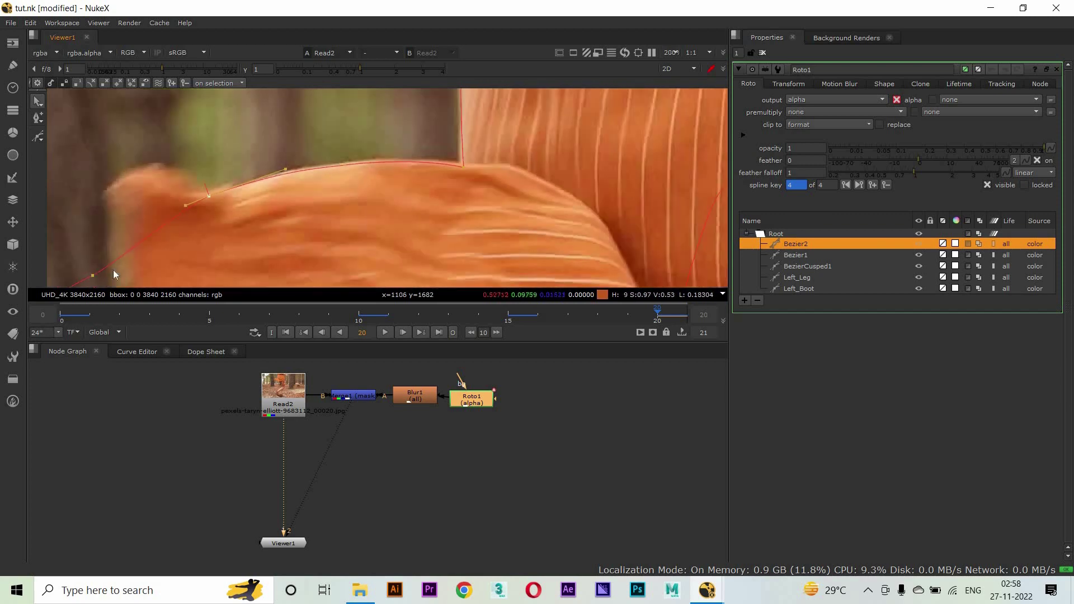
Shape Bezier2 over the flap's tip and move its lower points onto the skirt's underside at frame 20
{"action": "left_click_drag", "start_coordinate": [150, 165], "coordinate": [185, 148]}
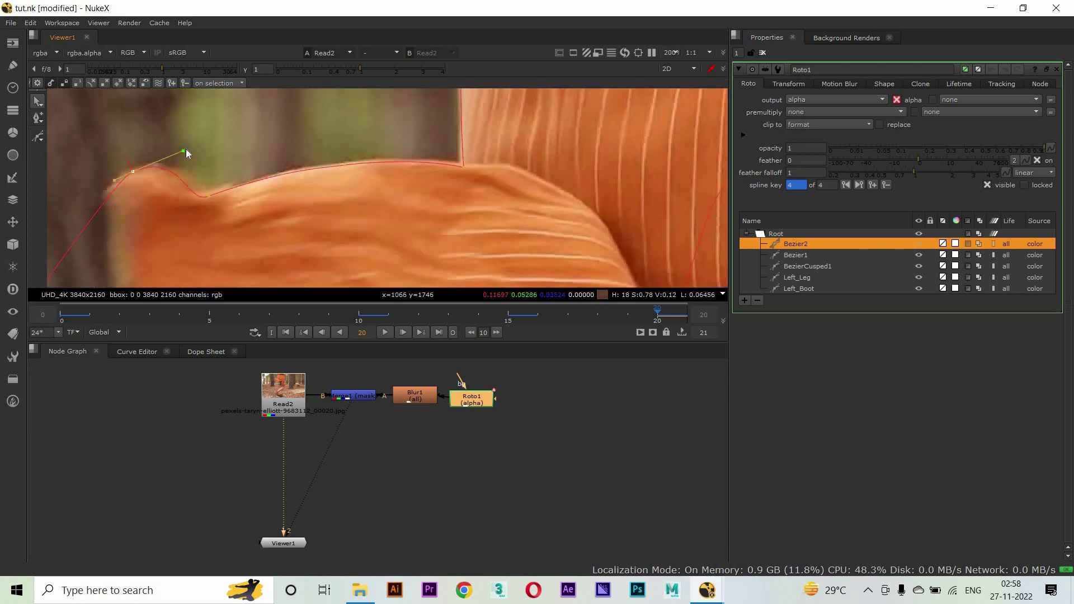
{"action": "scroll", "coordinate": [228, 153], "scroll_direction": "down", "scroll_amount": 3}
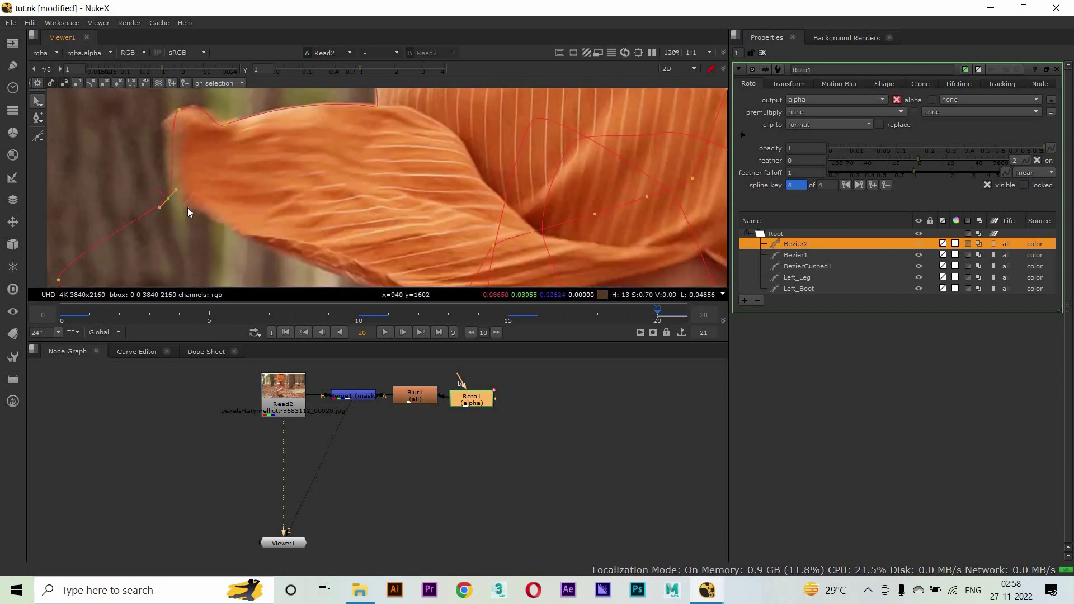
{"action": "scroll", "coordinate": [187, 199], "scroll_direction": "down", "scroll_amount": 3}
{"action": "scroll", "coordinate": [402, 127], "scroll_direction": "down", "scroll_amount": 2}
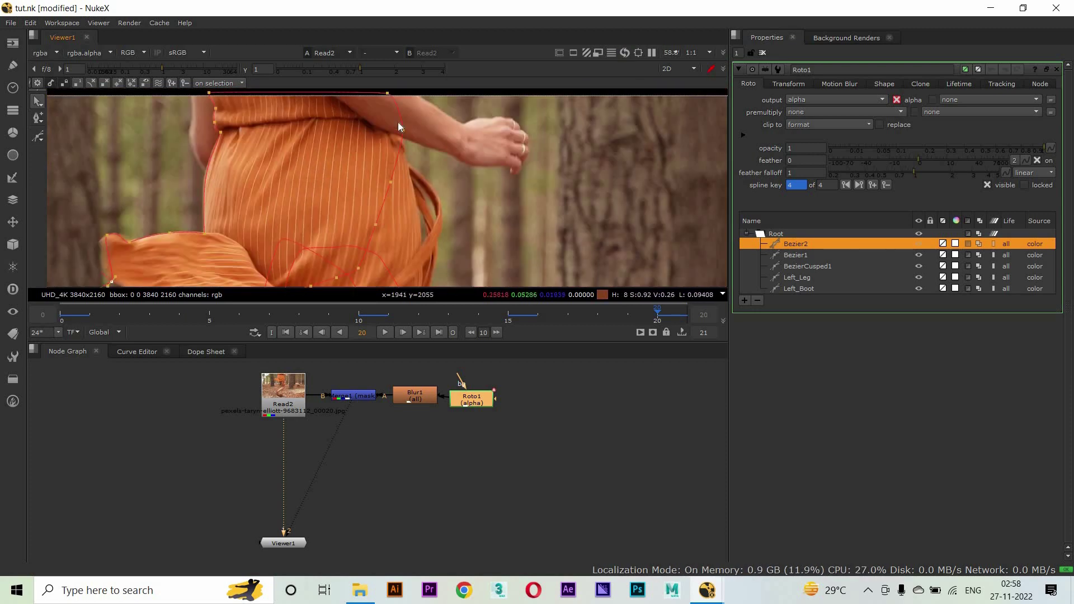
{"action": "left_click_drag", "start_coordinate": [395, 199], "coordinate": [349, 257]}
{"action": "left_click_drag", "start_coordinate": [168, 250], "coordinate": [241, 214]}
{"action": "left_click_drag", "start_coordinate": [197, 259], "coordinate": [303, 237]}
{"action": "left_click_drag", "start_coordinate": [160, 152], "coordinate": [593, 222]}
{"action": "scroll", "coordinate": [168, 171], "scroll_direction": "up", "scroll_amount": 2}
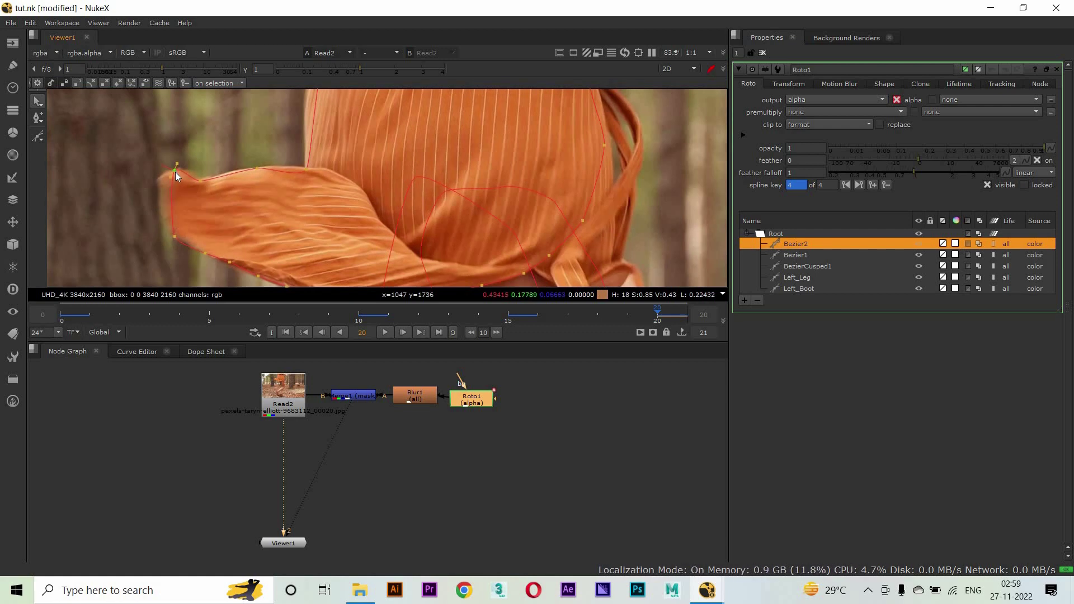
Refine Bezier2's points and tangents around the outer tip of the billowing flap at frame 20
{"action": "scroll", "coordinate": [166, 178], "scroll_direction": "up", "scroll_amount": 4}
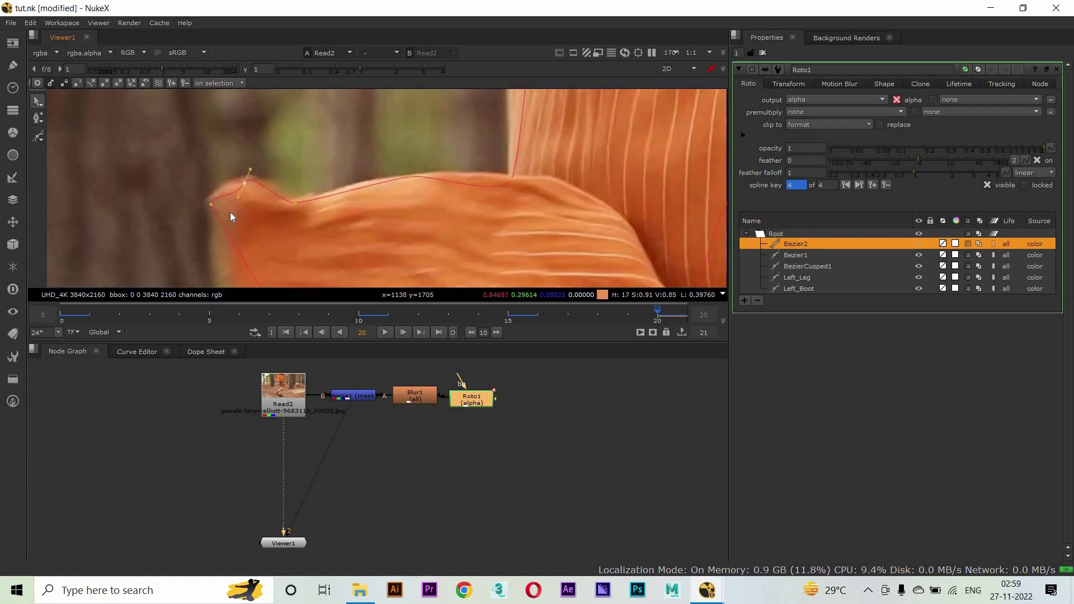
{"action": "left_click_drag", "start_coordinate": [230, 213], "coordinate": [249, 216]}
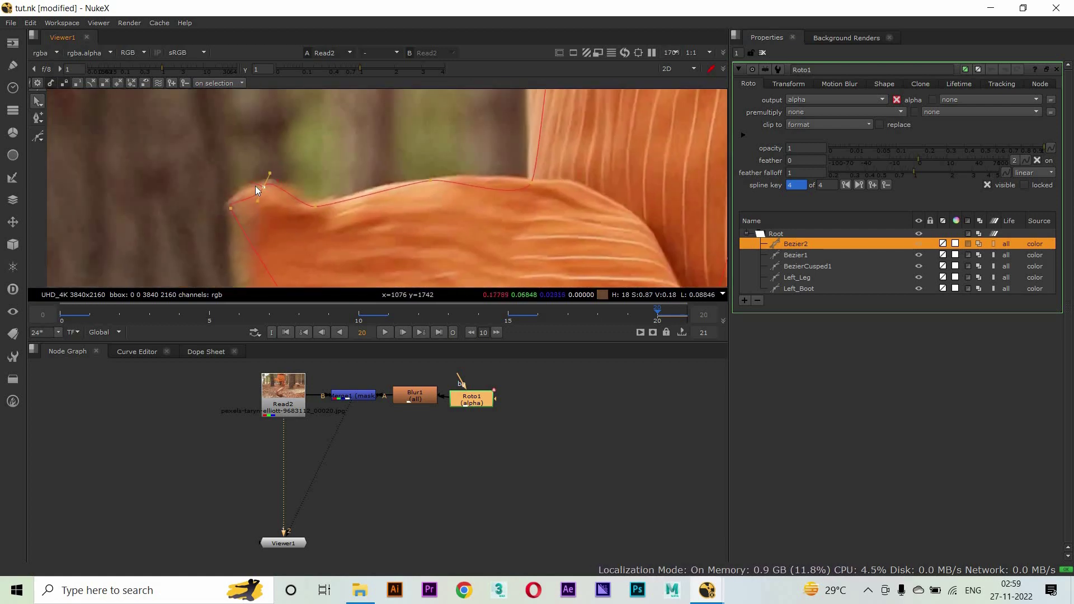
{"action": "left_click_drag", "start_coordinate": [277, 217], "coordinate": [277, 150]}
{"action": "left_click", "coordinate": [258, 247]}
{"action": "left_click_drag", "start_coordinate": [250, 214], "coordinate": [204, 212]}
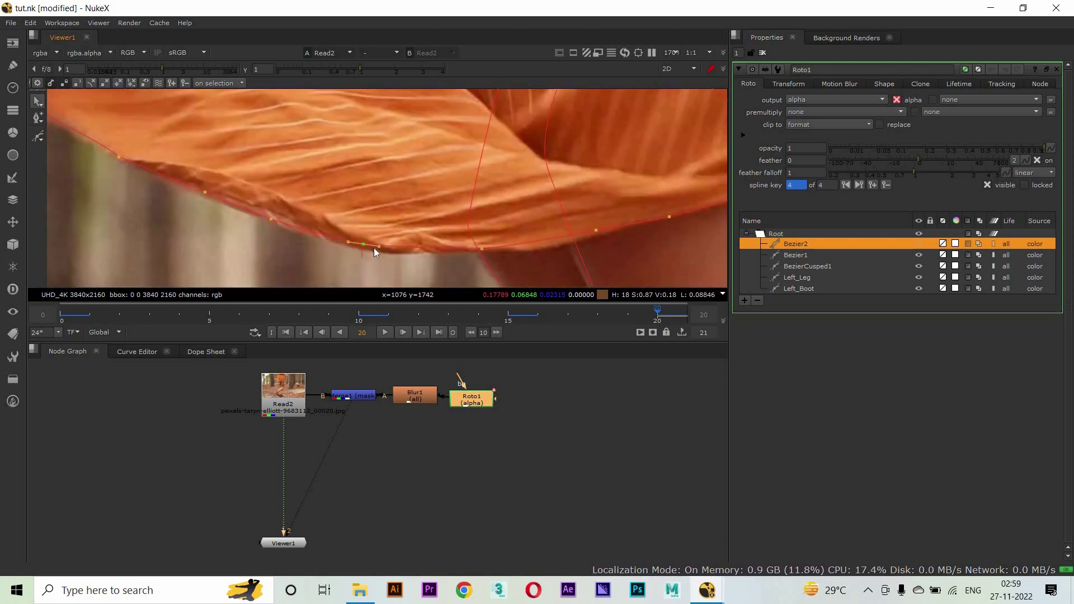
Fit Bezier2's points and tangents to the skirt's lower hem from the flap across the leg at frame 20
{"action": "left_click", "coordinate": [279, 222]}
{"action": "left_click_drag", "start_coordinate": [519, 263], "coordinate": [394, 245]}
{"action": "left_click", "coordinate": [356, 229]}
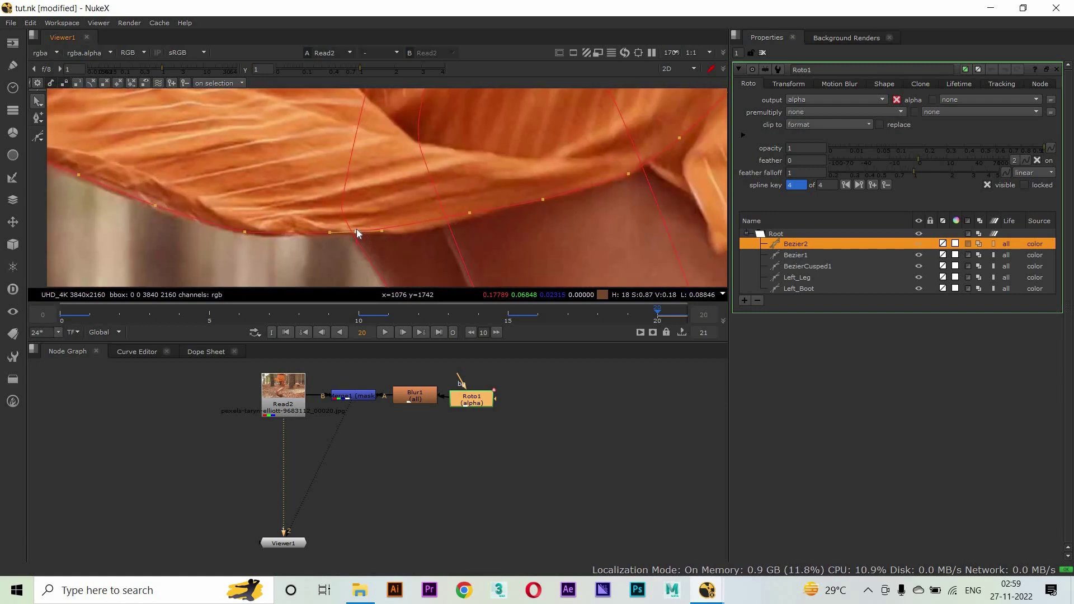
{"action": "left_click", "coordinate": [264, 235]}
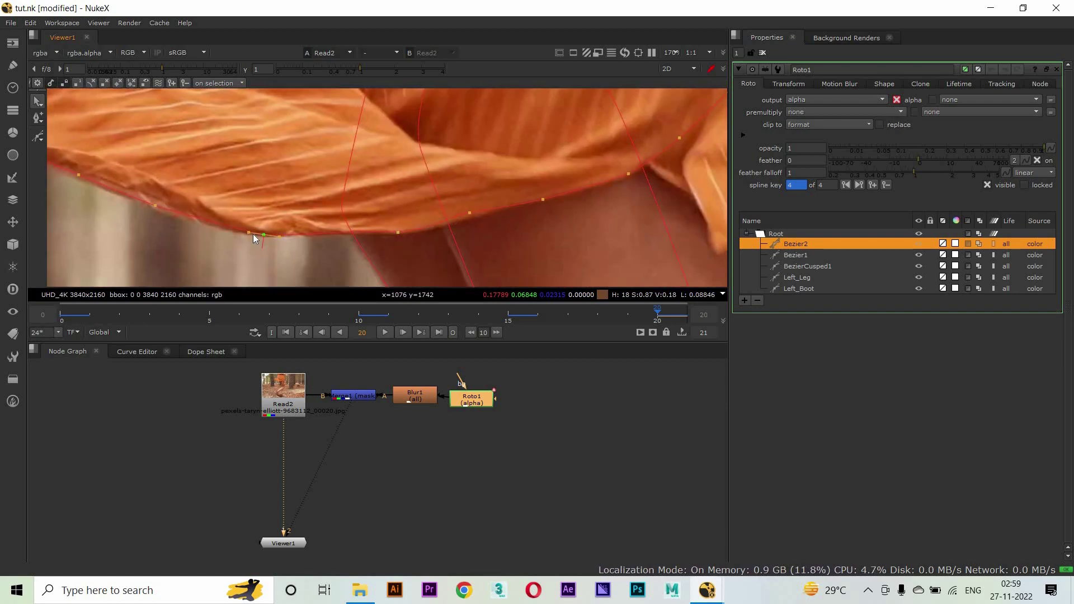
{"action": "left_click_drag", "start_coordinate": [277, 237], "coordinate": [285, 233]}
{"action": "left_click", "coordinate": [400, 233]}
{"action": "left_click", "coordinate": [484, 212]}
Reposition Bezier2's points beside the knot and up the front of the dress at frame 20
{"action": "scroll", "coordinate": [502, 209], "scroll_direction": "down", "scroll_amount": 4}
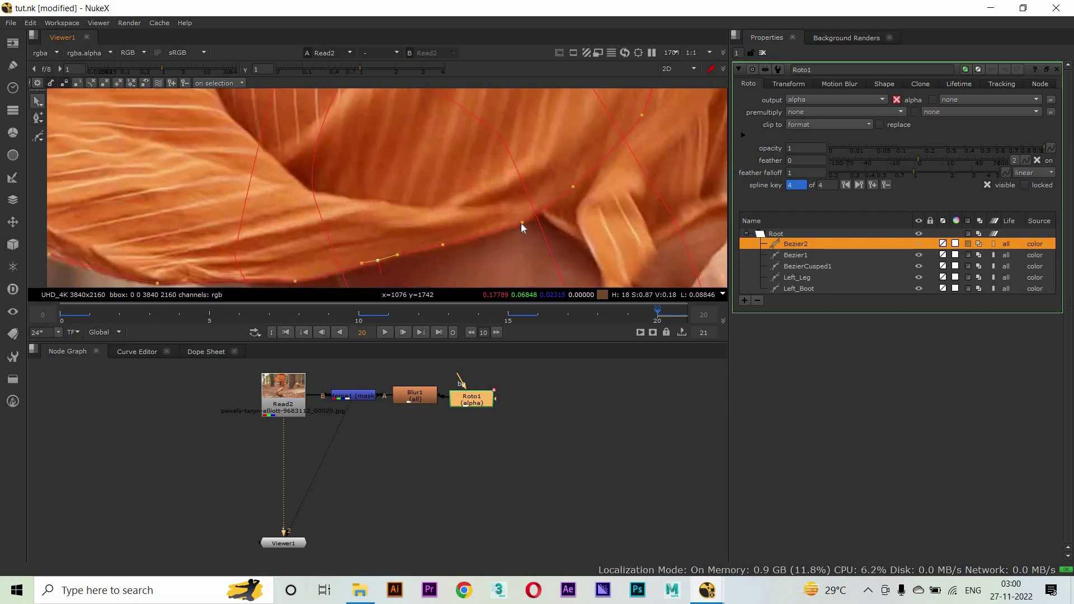
{"action": "scroll", "coordinate": [567, 134], "scroll_direction": "up", "scroll_amount": 2}
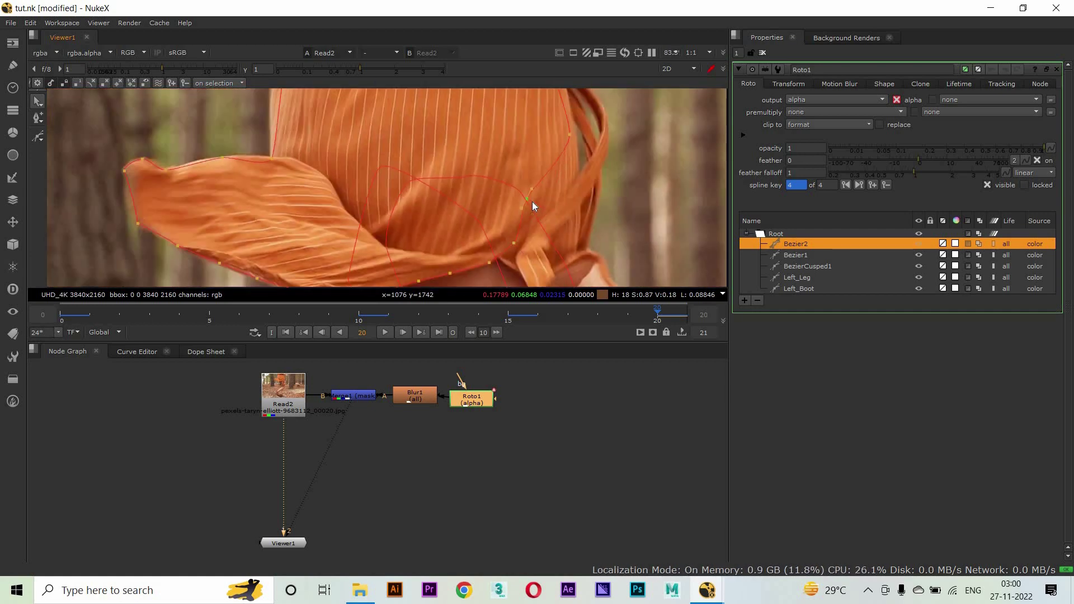
{"action": "scroll", "coordinate": [541, 183], "scroll_direction": "down", "scroll_amount": 1}
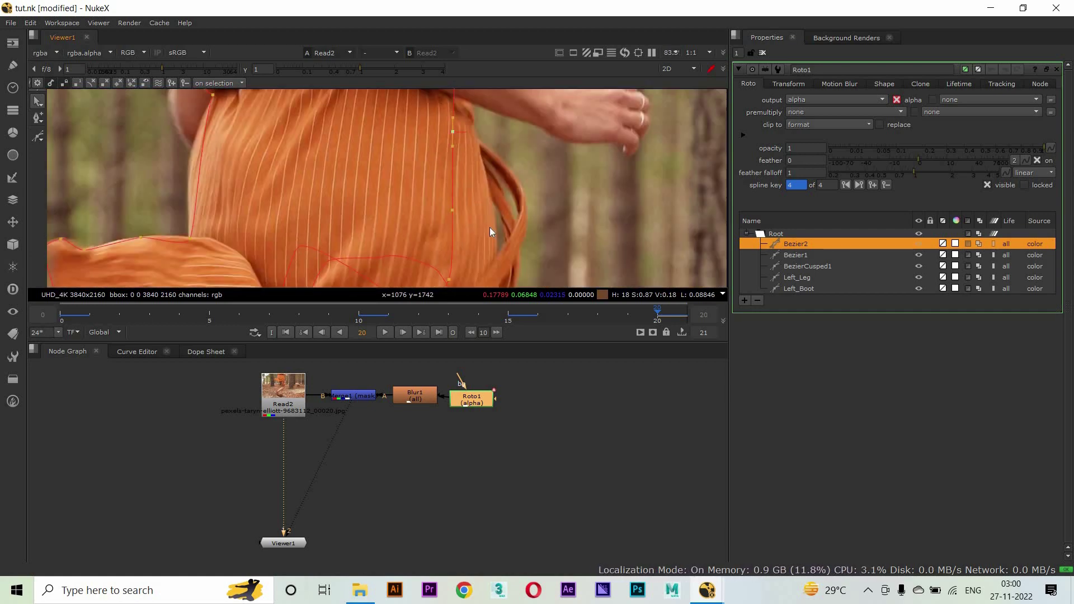
{"action": "scroll", "coordinate": [493, 231], "scroll_direction": "up", "scroll_amount": 1}
{"action": "scroll", "coordinate": [447, 230], "scroll_direction": "down", "scroll_amount": 1}
{"action": "scroll", "coordinate": [438, 211], "scroll_direction": "up", "scroll_amount": 3}
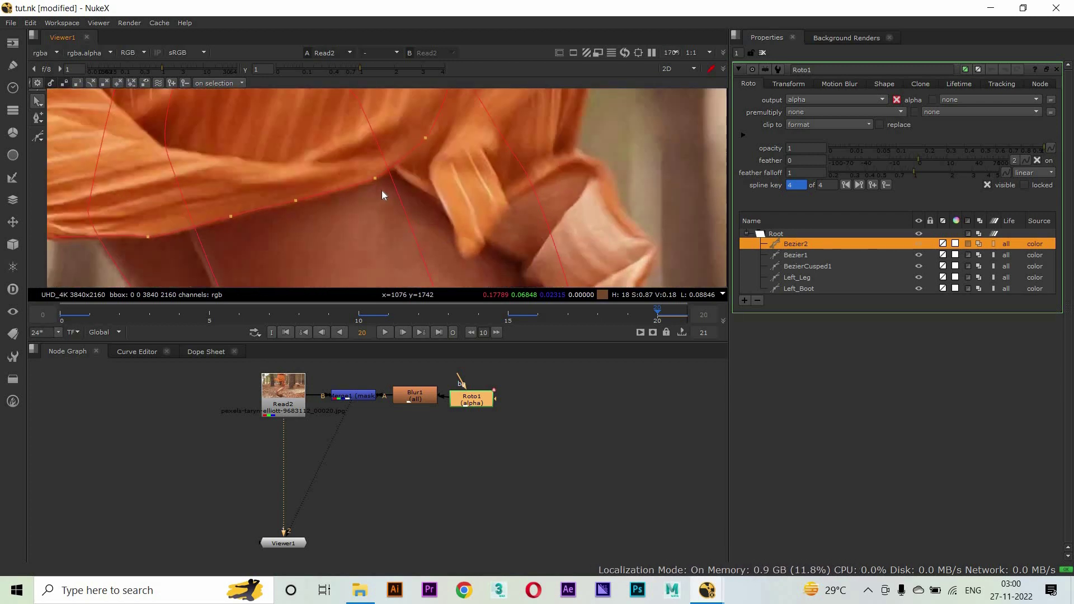
{"action": "scroll", "coordinate": [417, 179], "scroll_direction": "down", "scroll_amount": 3}
Go to frame 17 and fit Bezier2's points to the waistband fold at the dress's back
{"action": "left_click", "coordinate": [578, 310]}
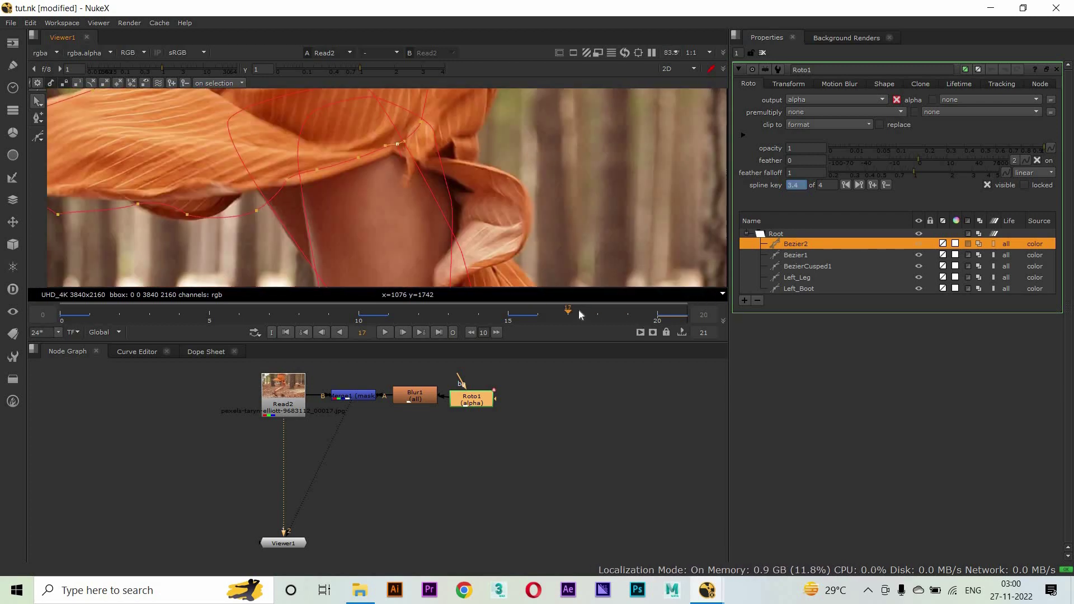
{"action": "scroll", "coordinate": [352, 187], "scroll_direction": "down", "scroll_amount": 6}
{"action": "scroll", "coordinate": [394, 192], "scroll_direction": "up", "scroll_amount": 10}
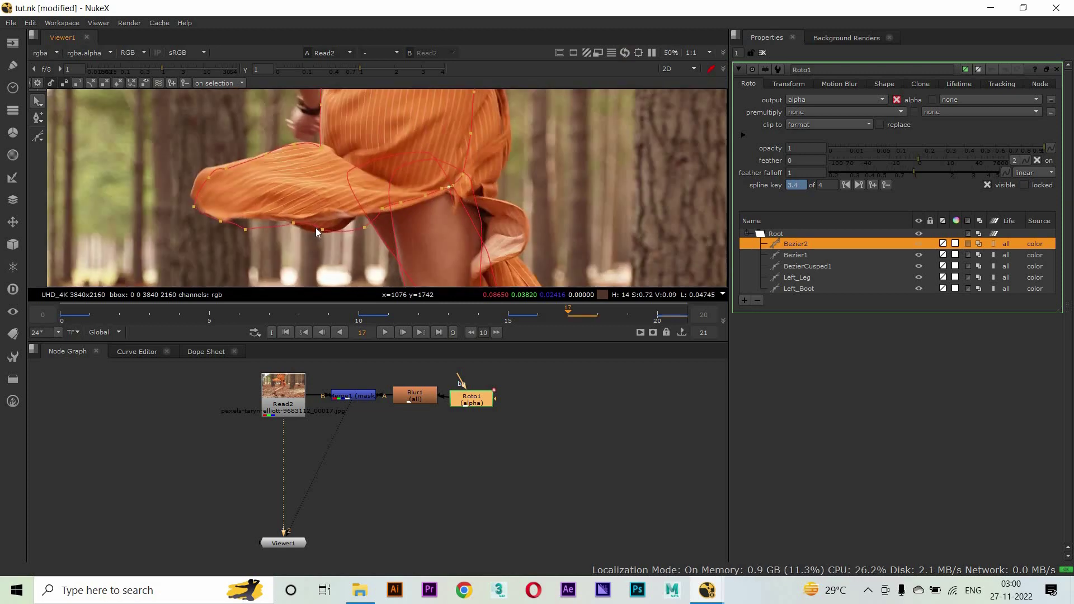
{"action": "left_click", "coordinate": [269, 216]}
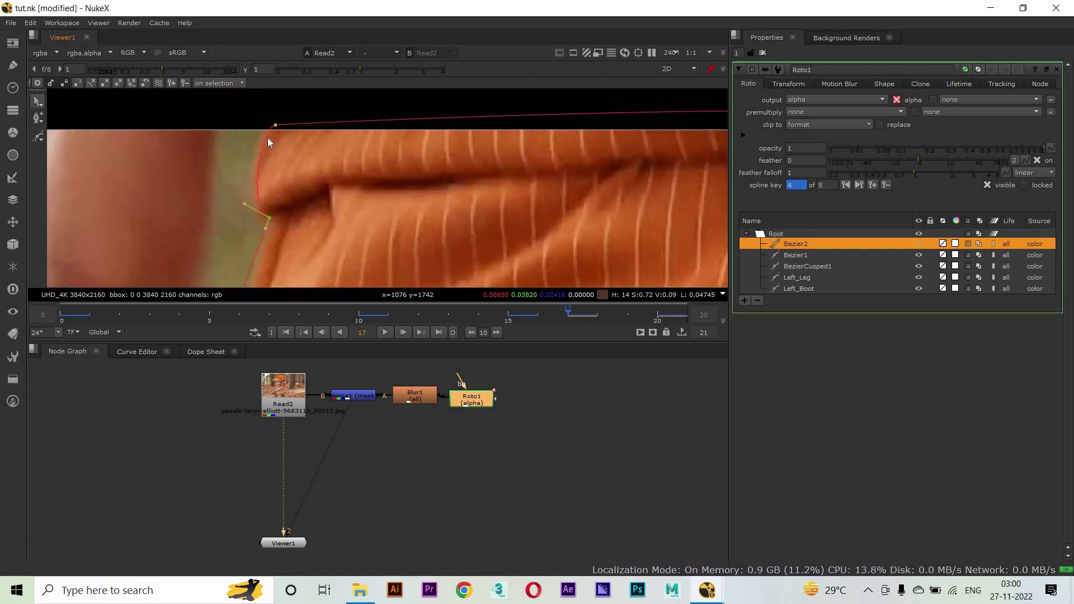
{"action": "left_click_drag", "start_coordinate": [294, 248], "coordinate": [290, 123]}
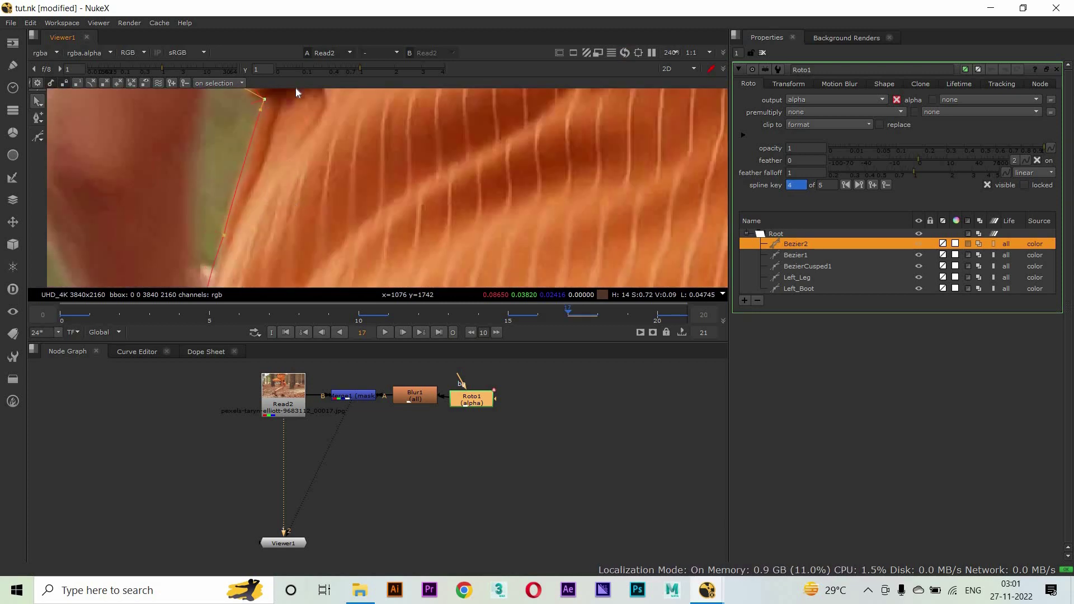
Fit Bezier2's points and tangents along the billowing flap's upper edge at frame 17, from the dress's back to the flap's outer corner
{"action": "scroll", "coordinate": [210, 191], "scroll_direction": "down", "scroll_amount": 3}
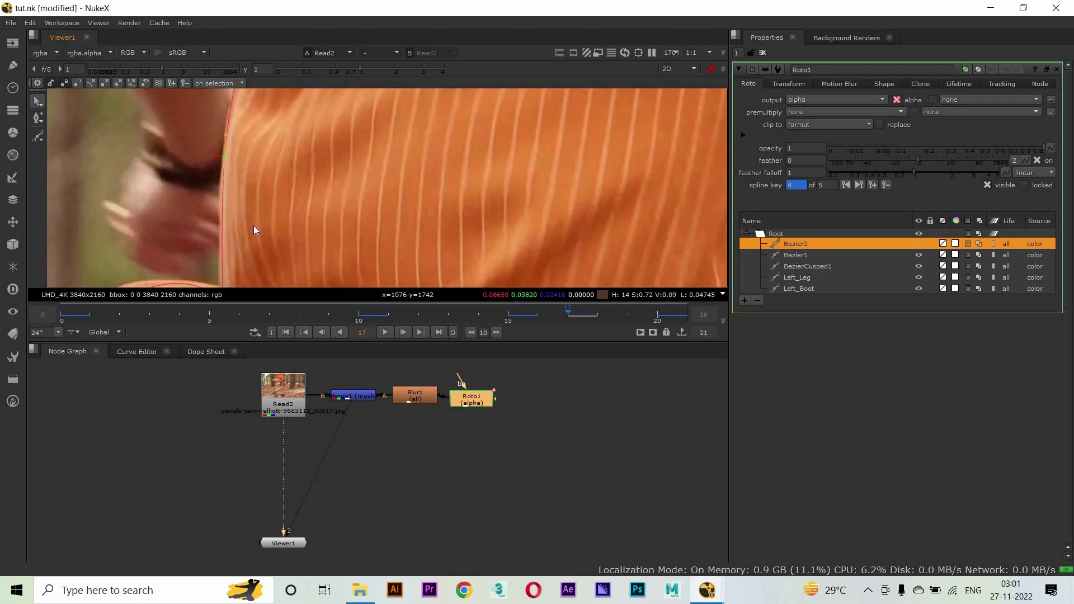
{"action": "left_click_drag", "start_coordinate": [253, 226], "coordinate": [240, 179]}
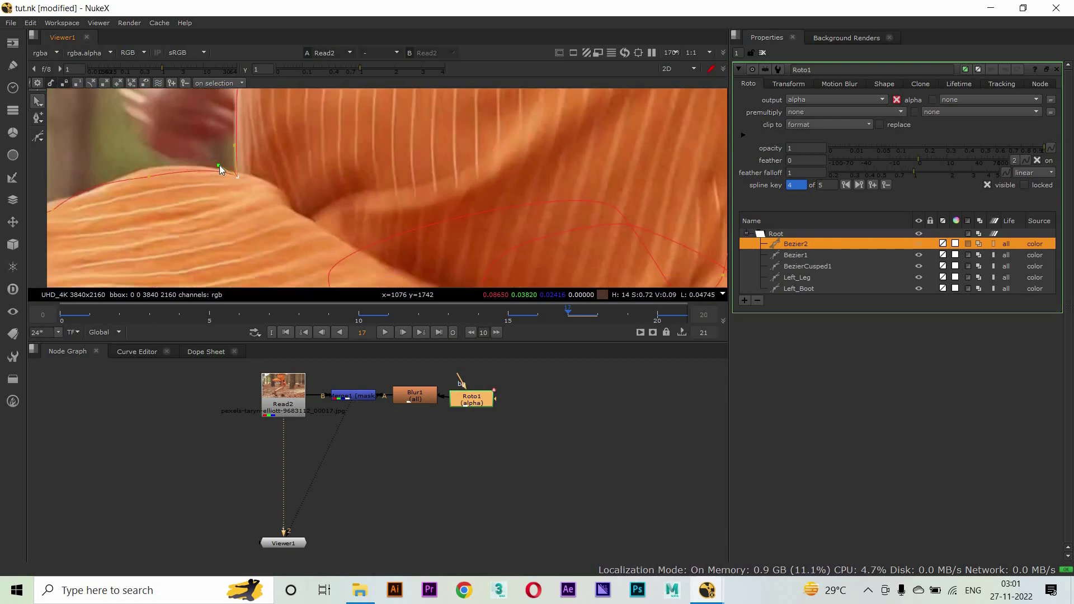
{"action": "left_click_drag", "start_coordinate": [149, 177], "coordinate": [155, 170]}
{"action": "left_click_drag", "start_coordinate": [295, 167], "coordinate": [338, 129]}
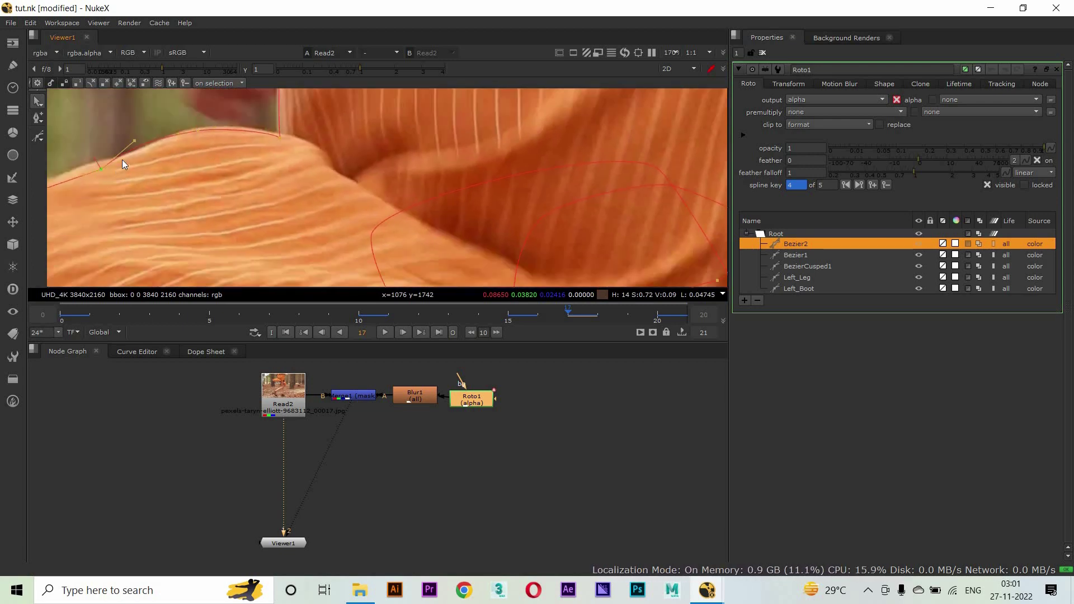
{"action": "left_click_drag", "start_coordinate": [155, 147], "coordinate": [267, 135]}
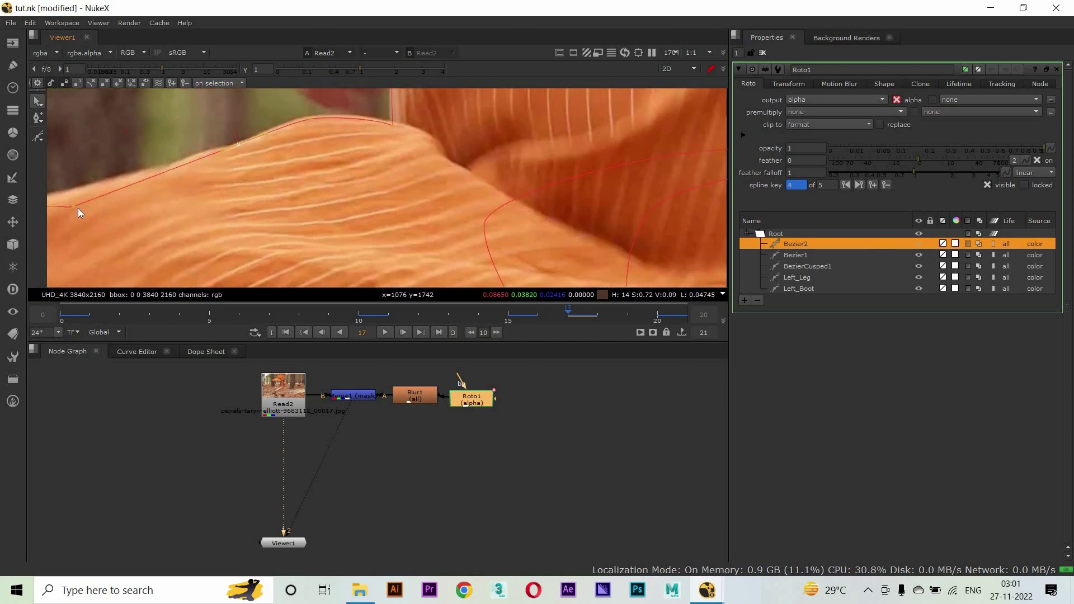
{"action": "left_click_drag", "start_coordinate": [168, 169], "coordinate": [365, 159]}
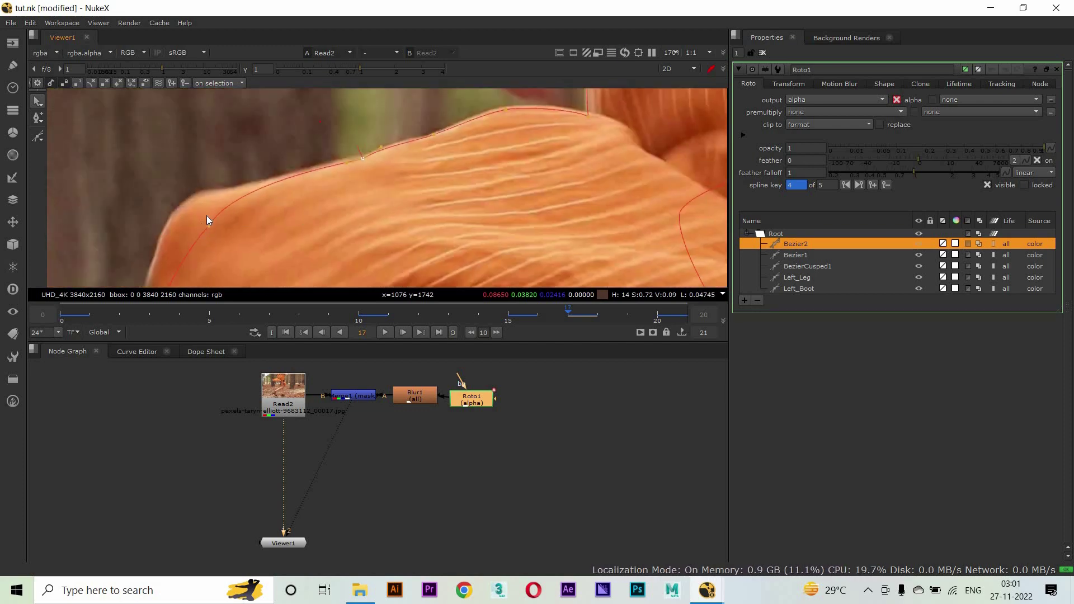
{"action": "mouse_move", "coordinate": [285, 184]}
{"action": "left_mouse_down"}
{"action": "mouse_move", "coordinate": [288, 174]}
{"action": "mouse_move", "coordinate": [269, 169]}
{"action": "left_mouse_up"}
{"action": "left_click", "coordinate": [365, 160]}
{"action": "left_click_drag", "start_coordinate": [222, 129], "coordinate": [296, 179]}
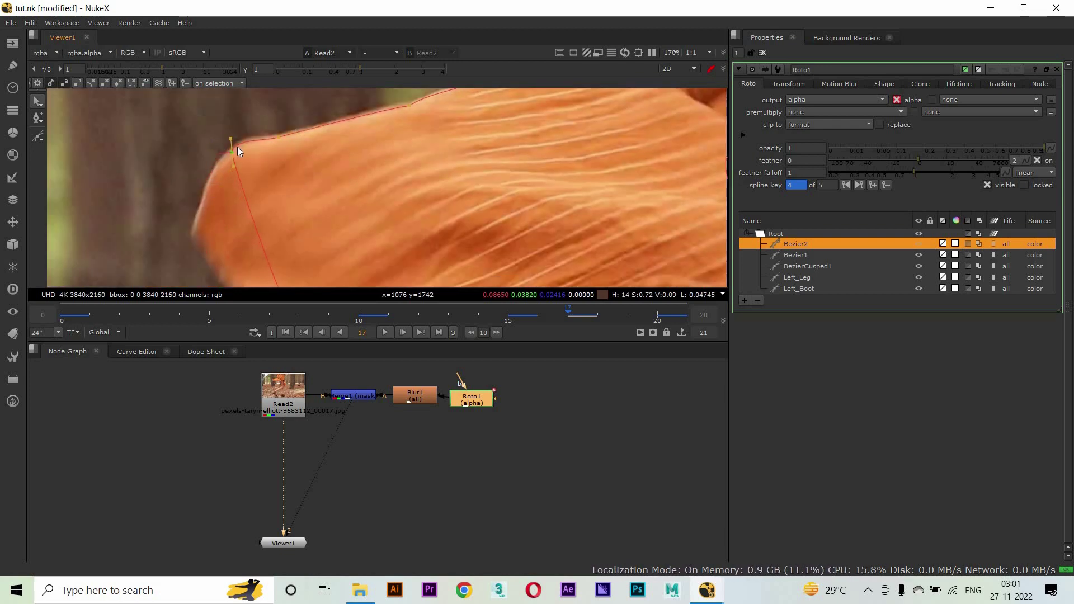
Move Bezier2's points around the flap's outer tip and along its lower hem to the leg at frame 17
{"action": "scroll", "coordinate": [241, 147], "scroll_direction": "down", "scroll_amount": 2}
{"action": "left_click_drag", "start_coordinate": [286, 245], "coordinate": [232, 215]}
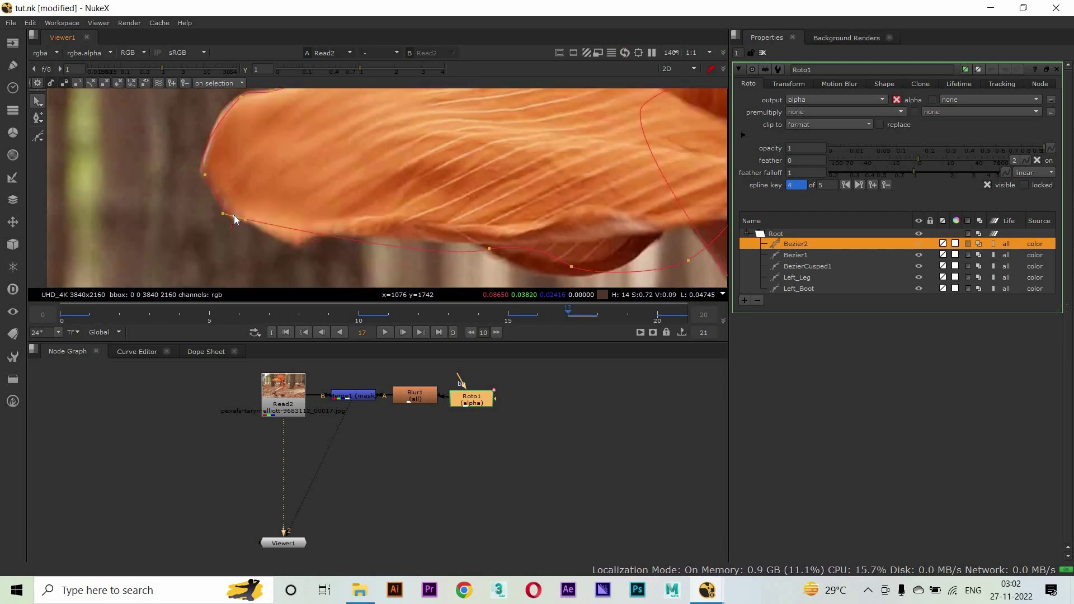
{"action": "left_click_drag", "start_coordinate": [490, 249], "coordinate": [300, 243]}
{"action": "left_click_drag", "start_coordinate": [571, 268], "coordinate": [348, 237]}
{"action": "left_click_drag", "start_coordinate": [687, 263], "coordinate": [408, 235]}
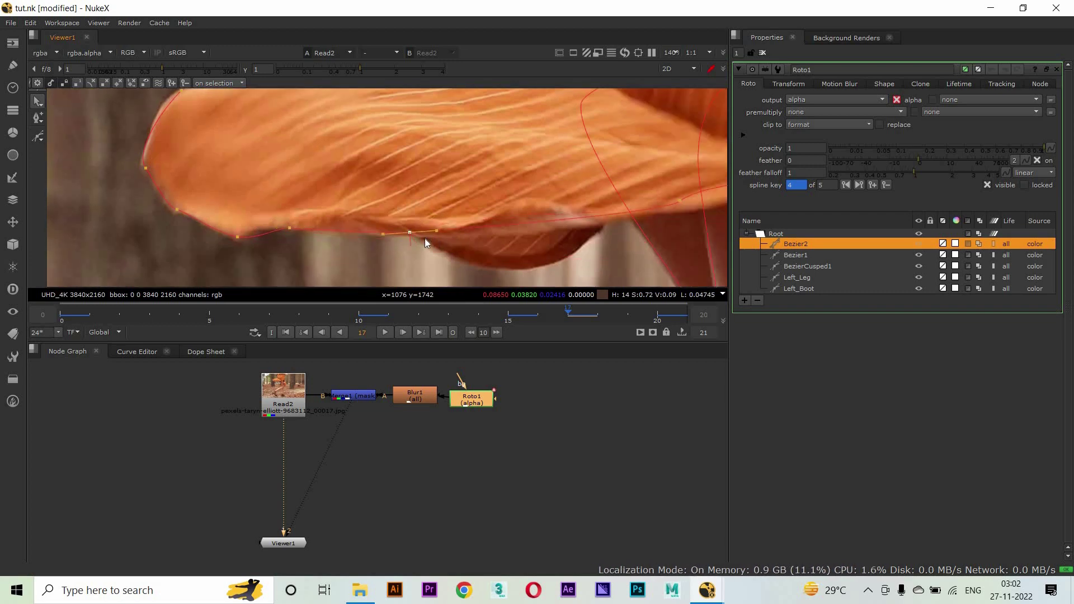
{"action": "scroll", "coordinate": [602, 203], "scroll_direction": "right", "scroll_amount": 2}
{"action": "left_click_drag", "start_coordinate": [603, 204], "coordinate": [542, 222]}
{"action": "scroll", "coordinate": [541, 221], "scroll_direction": "right", "scroll_amount": 3}
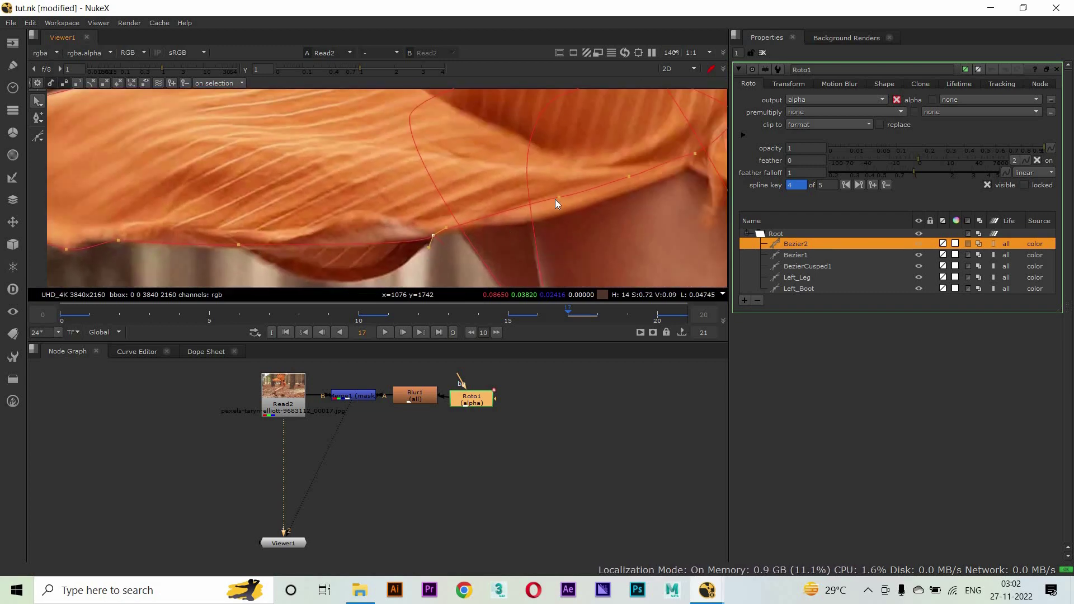
{"action": "scroll", "coordinate": [544, 224], "scroll_direction": "down", "scroll_amount": 2}
{"action": "scroll", "coordinate": [613, 216], "scroll_direction": "down", "scroll_amount": 2}
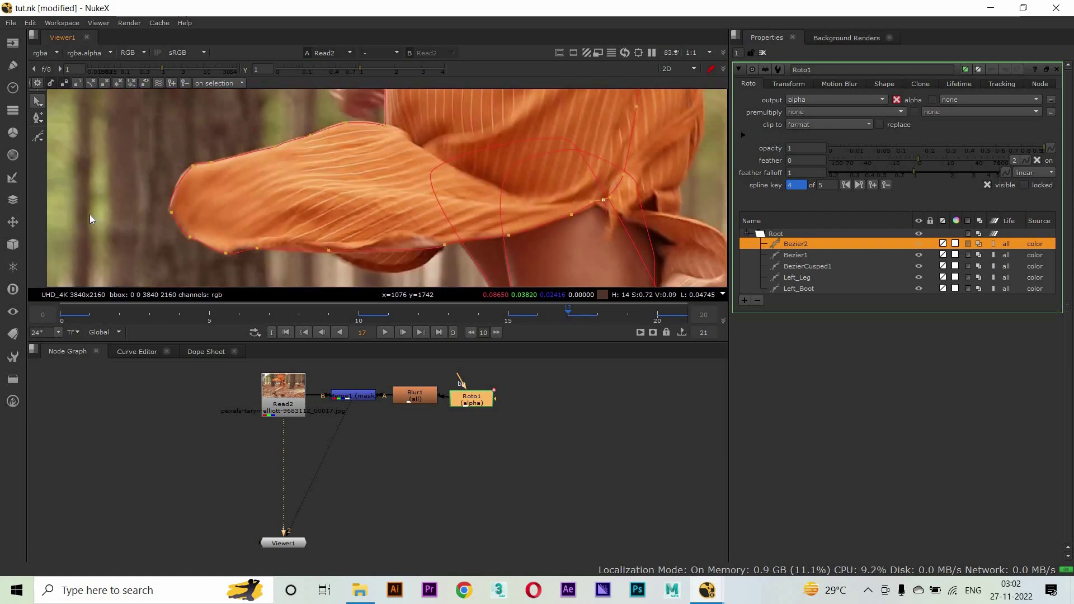
Refine Bezier2's points and tangents around the rounded outer tip of the flap at frame 17
{"action": "scroll", "coordinate": [90, 214], "scroll_direction": "up", "scroll_amount": 2}
{"action": "left_click", "coordinate": [215, 214]}
{"action": "left_click", "coordinate": [229, 161]}
{"action": "scroll", "coordinate": [232, 219], "scroll_direction": "down", "scroll_amount": 2}
{"action": "left_click", "coordinate": [230, 214]}
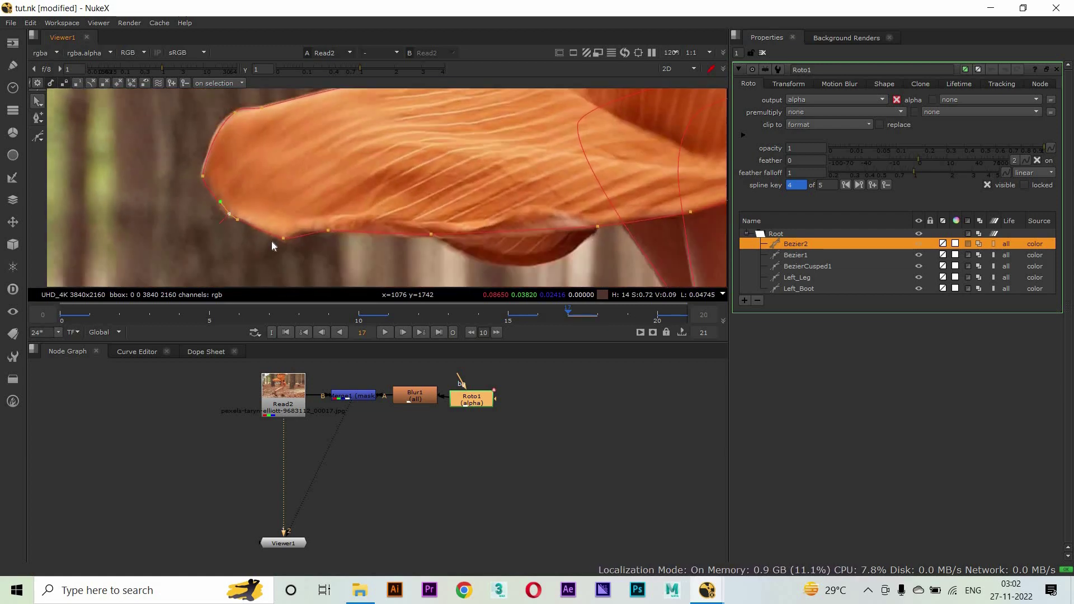
{"action": "left_click", "coordinate": [283, 238]}
Curve Bezier2 around the dark fold hanging below the flap's lower hem at frame 17
{"action": "scroll", "coordinate": [271, 240], "scroll_direction": "up", "scroll_amount": 2}
{"action": "left_click", "coordinate": [194, 197]}
{"action": "left_click_drag", "start_coordinate": [357, 222], "coordinate": [207, 243]}
{"action": "left_click", "coordinate": [529, 229]}
{"action": "left_click", "coordinate": [656, 208]}
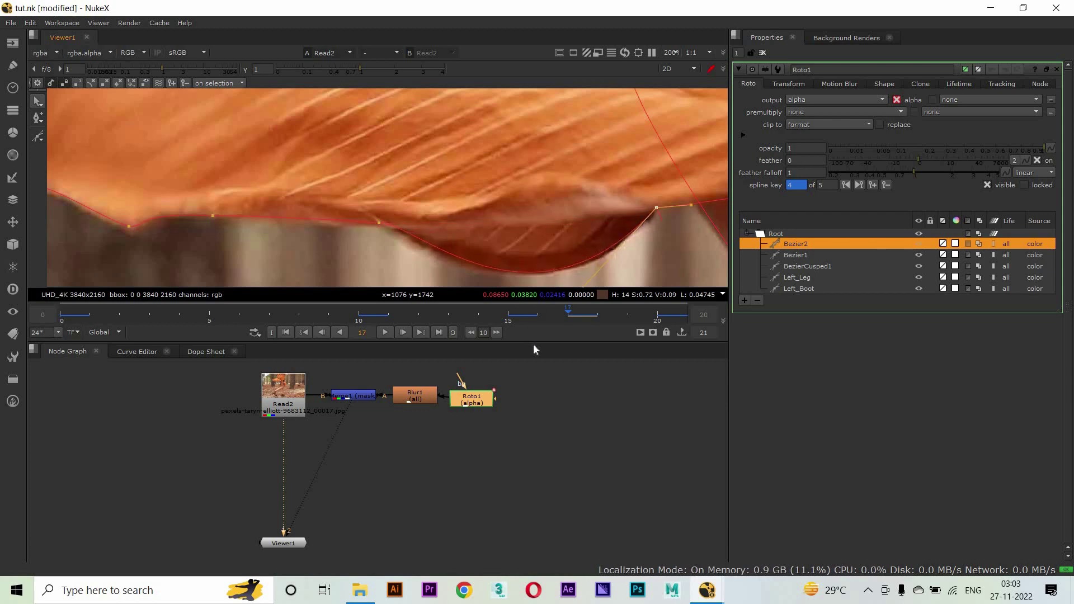
{"action": "left_click", "coordinate": [379, 223]}
Fit Bezier2's points to the hem across the leg up to the knot and to the dress's front at frame 17
{"action": "scroll", "coordinate": [496, 253], "scroll_direction": "down", "scroll_amount": 3}
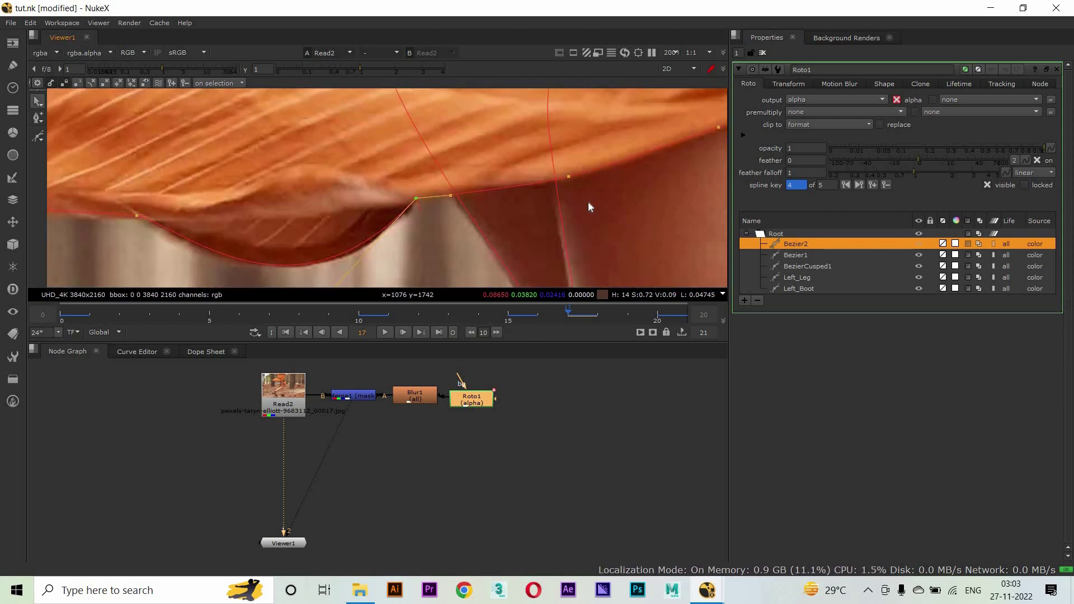
{"action": "scroll", "coordinate": [375, 223], "scroll_direction": "up", "scroll_amount": 3}
{"action": "scroll", "coordinate": [539, 185], "scroll_direction": "down", "scroll_amount": 2}
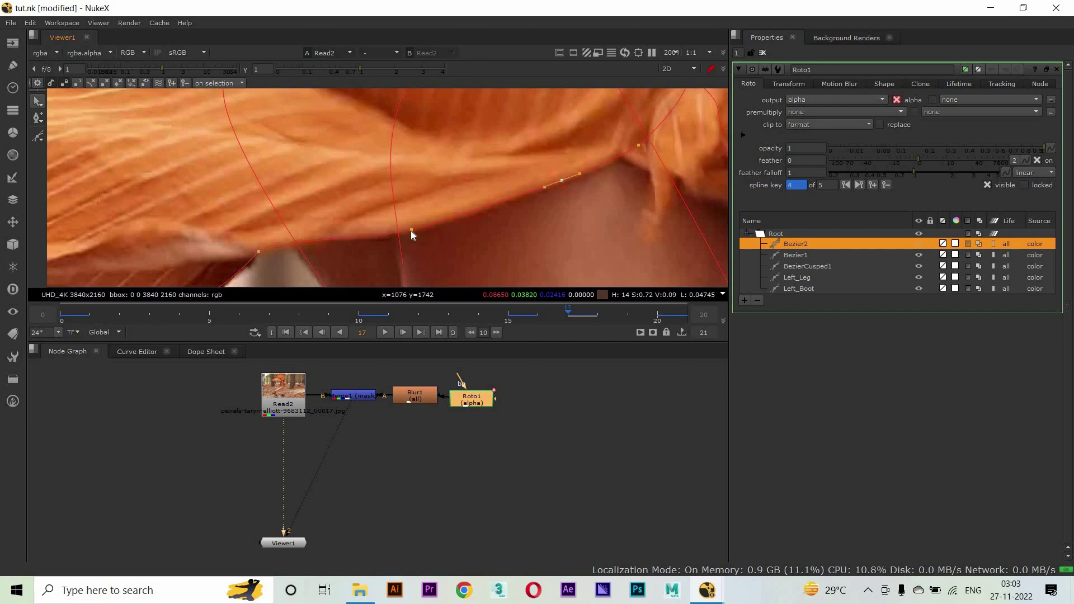
{"action": "scroll", "coordinate": [539, 200], "scroll_direction": "down", "scroll_amount": 2}
{"action": "scroll", "coordinate": [538, 190], "scroll_direction": "down", "scroll_amount": 2}
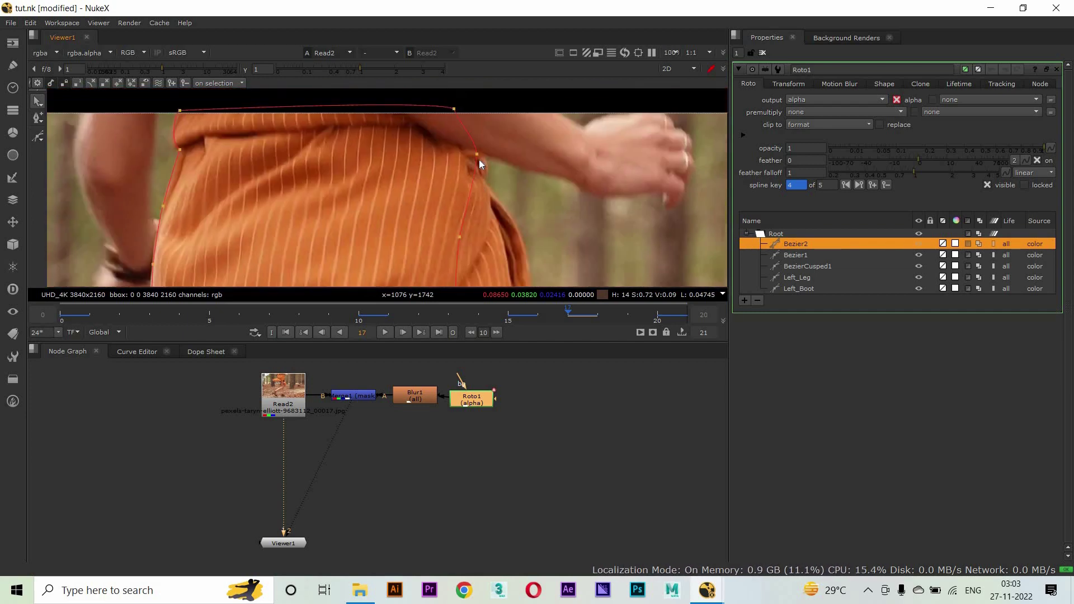
{"action": "scroll", "coordinate": [434, 199], "scroll_direction": "down", "scroll_amount": 3}
Go to frame 1 and fit Bezier2's points to the upper back edge of the dress
{"action": "left_click", "coordinate": [626, 316]}
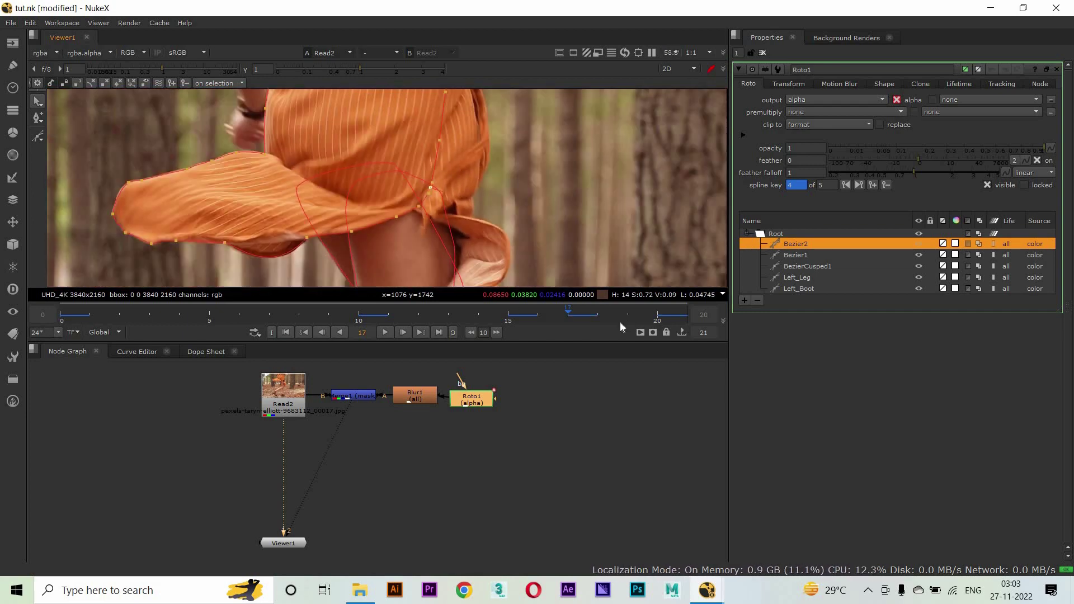
{"action": "left_click", "coordinate": [71, 315]}
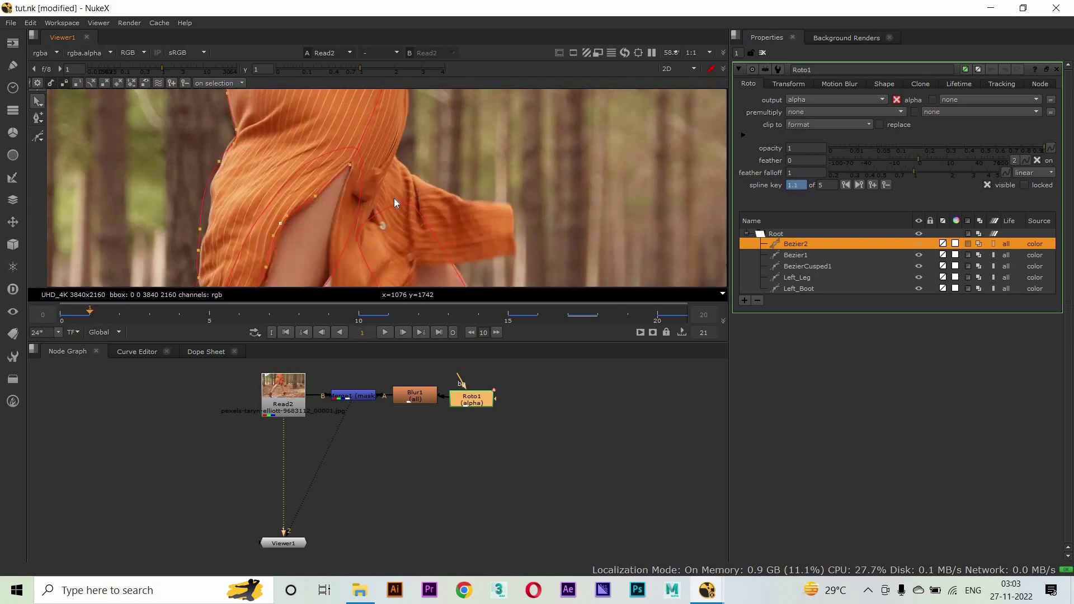
{"action": "scroll", "coordinate": [425, 162], "scroll_direction": "down", "scroll_amount": 2}
{"action": "scroll", "coordinate": [447, 224], "scroll_direction": "up", "scroll_amount": 1}
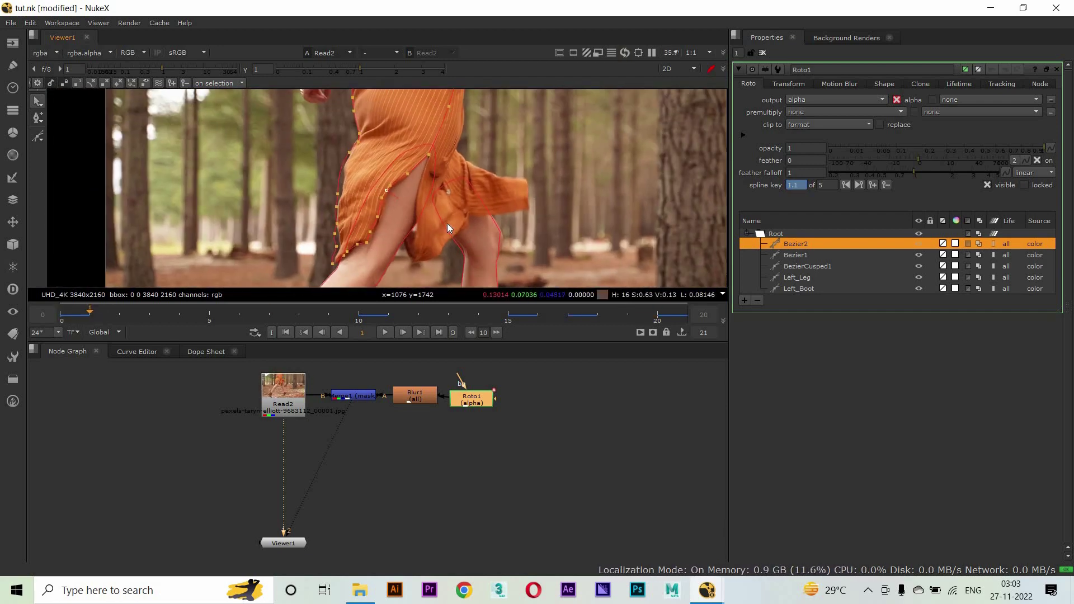
{"action": "scroll", "coordinate": [464, 208], "scroll_direction": "up", "scroll_amount": 3}
{"action": "scroll", "coordinate": [251, 154], "scroll_direction": "up", "scroll_amount": 4}
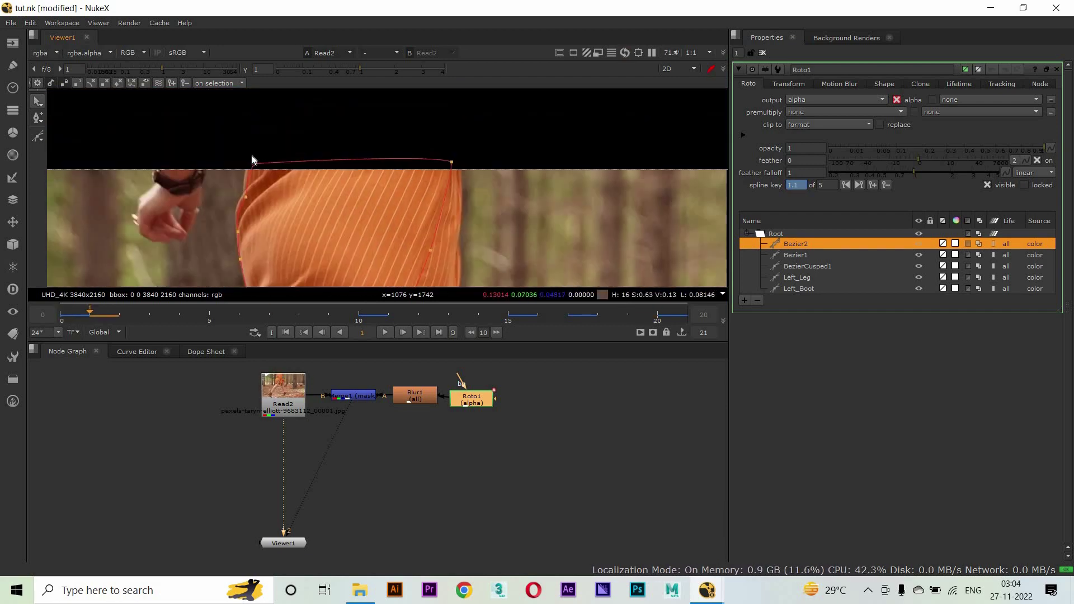
{"action": "left_click", "coordinate": [243, 226]}
{"action": "scroll", "coordinate": [224, 214], "scroll_direction": "down", "scroll_amount": 2}
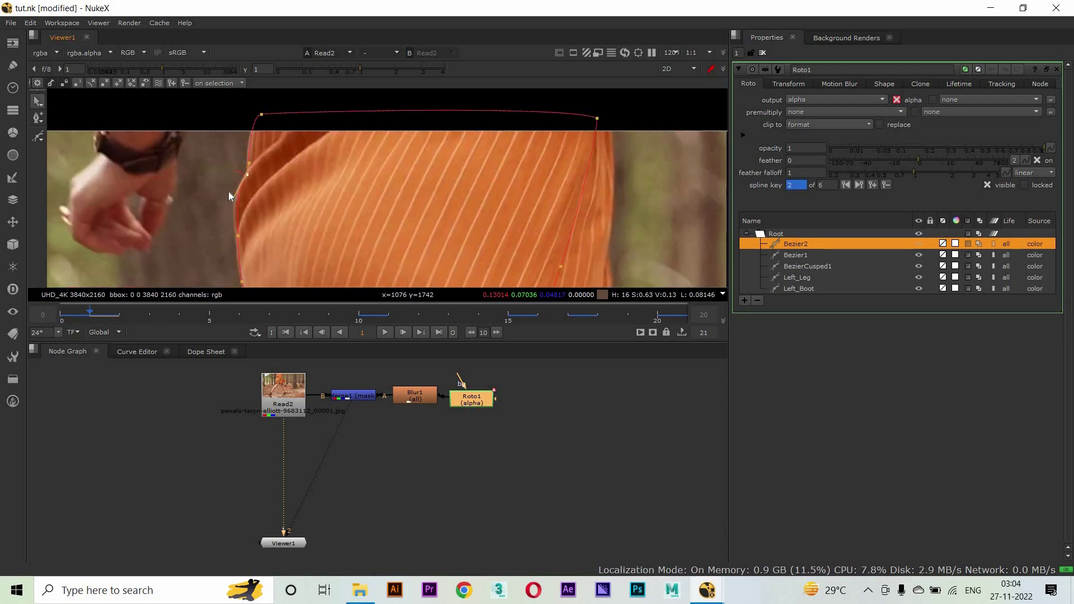
Fit Bezier2's points and tangents to the gathered fold on the dress's back and the bulge below it at frame 1
{"action": "scroll", "coordinate": [238, 214], "scroll_direction": "down", "scroll_amount": 1}
{"action": "scroll", "coordinate": [237, 215], "scroll_direction": "down", "scroll_amount": 3}
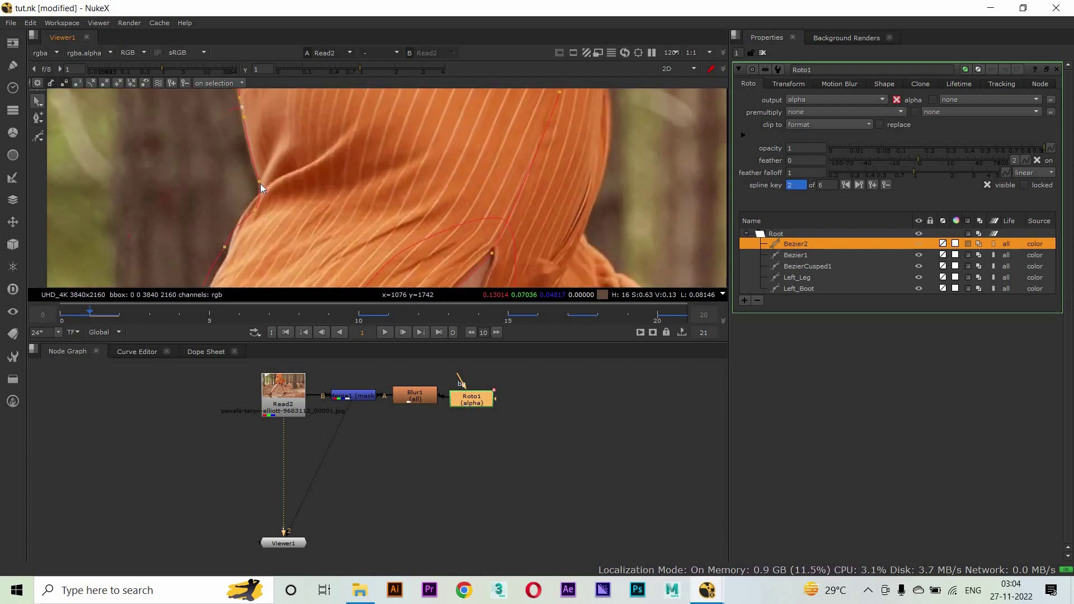
{"action": "scroll", "coordinate": [263, 189], "scroll_direction": "up", "scroll_amount": 2}
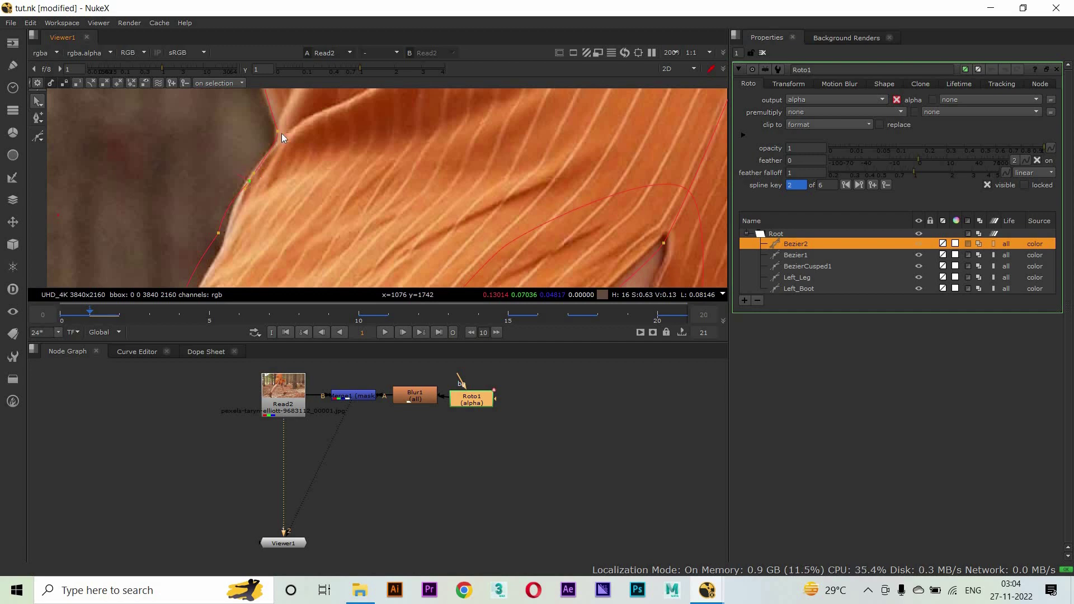
{"action": "scroll", "coordinate": [279, 137], "scroll_direction": "down", "scroll_amount": 2}
{"action": "left_click", "coordinate": [247, 167]}
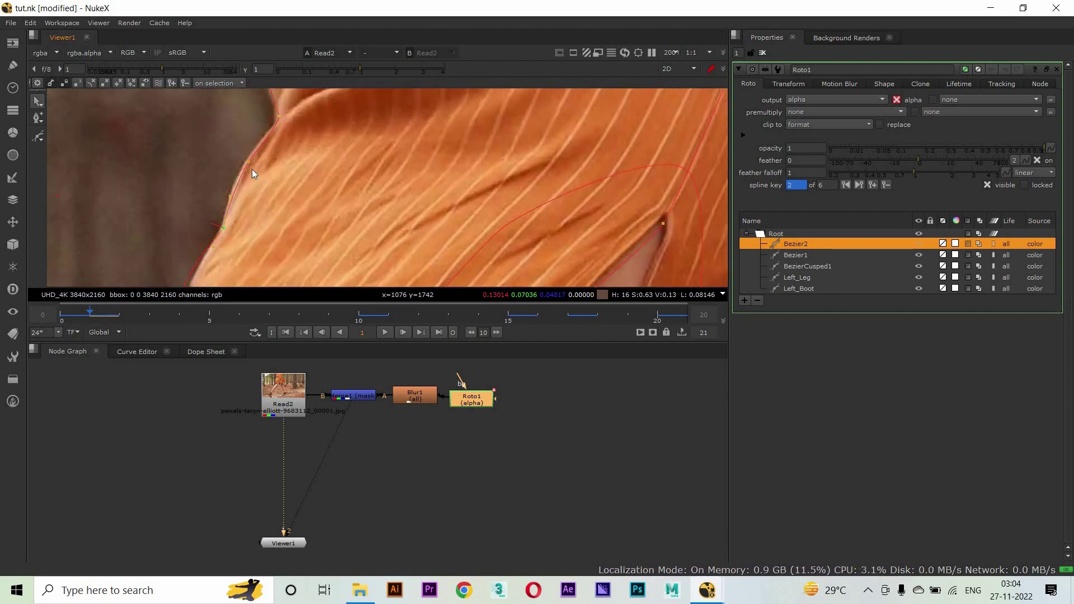
{"action": "scroll", "coordinate": [247, 169], "scroll_direction": "down", "scroll_amount": 2}
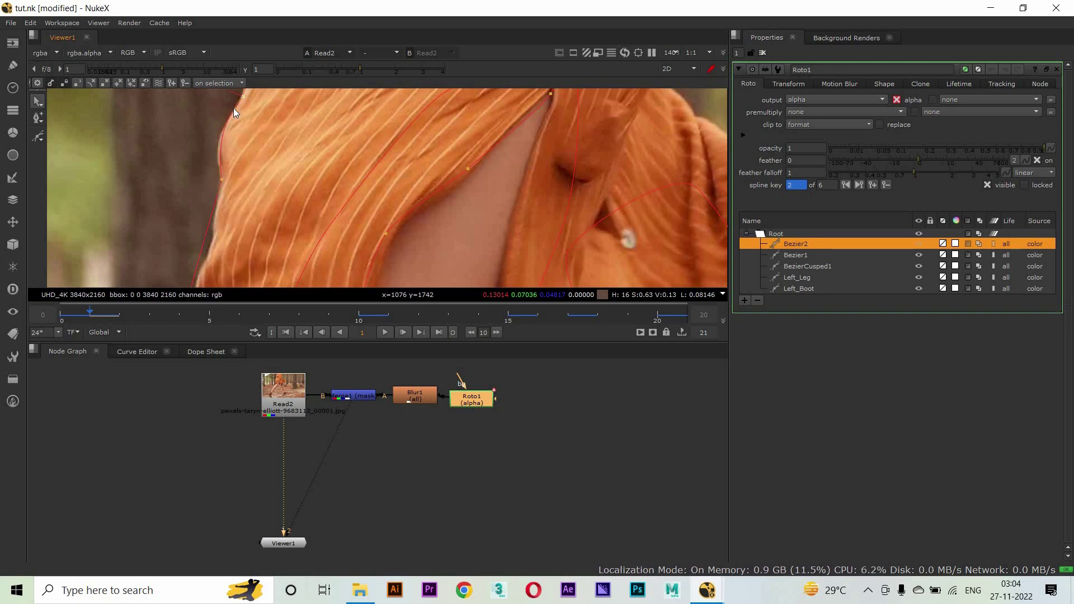
Reposition Bezier2's points down the skirt's back edge toward its lowest corner at frame 1
{"action": "scroll", "coordinate": [191, 195], "scroll_direction": "down", "scroll_amount": 5}
{"action": "left_click_drag", "start_coordinate": [212, 135], "coordinate": [196, 170]}
{"action": "scroll", "coordinate": [197, 173], "scroll_direction": "down", "scroll_amount": 3}
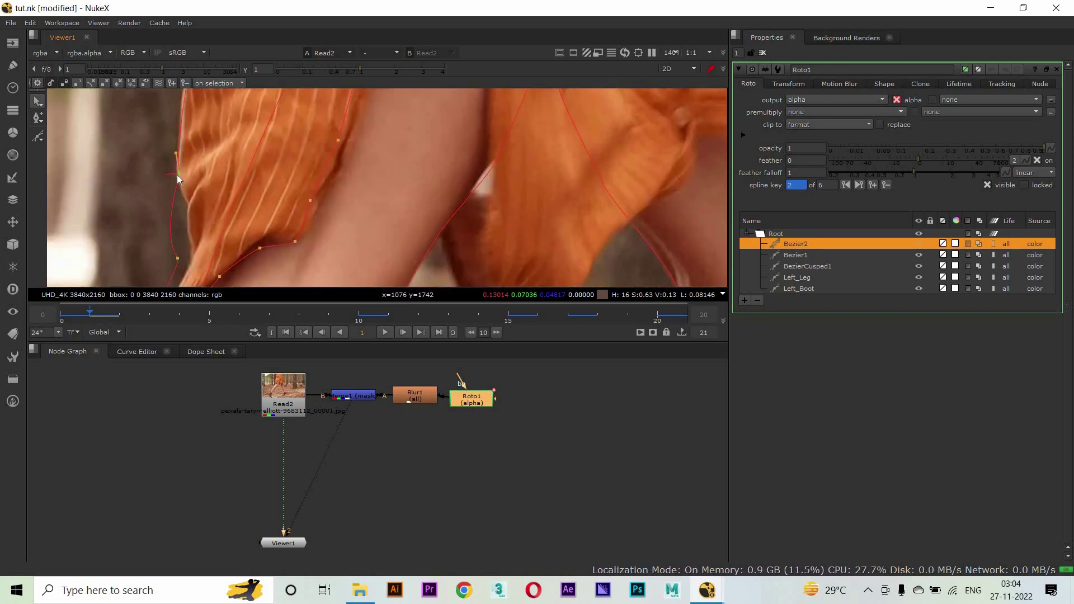
{"action": "left_click_drag", "start_coordinate": [181, 172], "coordinate": [188, 206]}
{"action": "scroll", "coordinate": [153, 242], "scroll_direction": "down", "scroll_amount": 3}
{"action": "left_click_drag", "start_coordinate": [154, 242], "coordinate": [182, 162]}
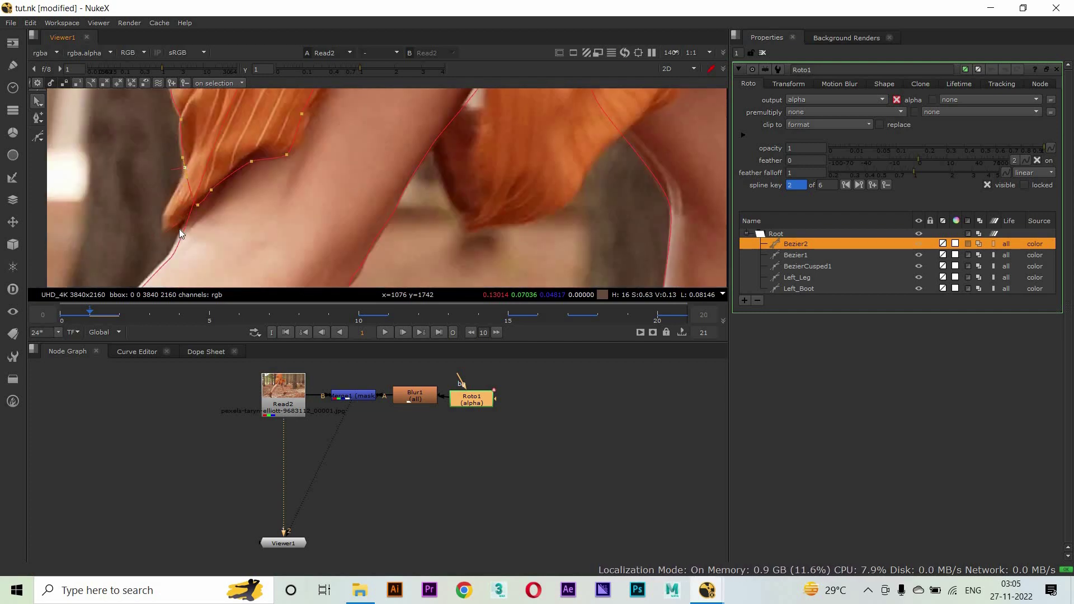
Fit Bezier2's points and tangents to the skirt's pointed lower tip and adjoining hem at frame 1
{"action": "left_click_drag", "start_coordinate": [197, 205], "coordinate": [164, 229]}
{"action": "left_click_drag", "start_coordinate": [251, 161], "coordinate": [255, 147]}
{"action": "scroll", "coordinate": [180, 222], "scroll_direction": "up", "scroll_amount": 2}
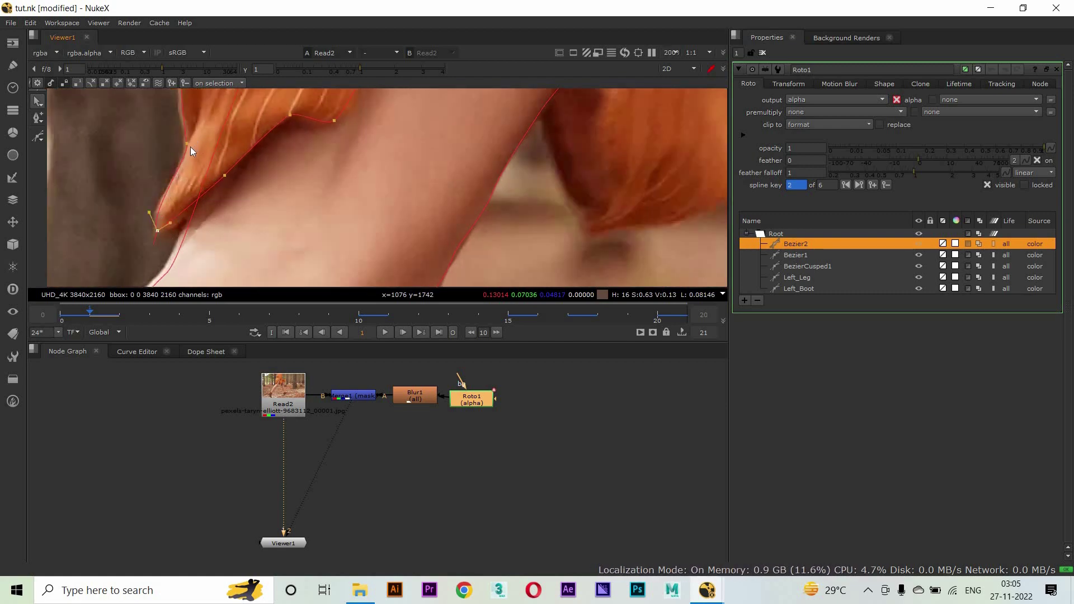
{"action": "left_click_drag", "start_coordinate": [206, 182], "coordinate": [202, 227]}
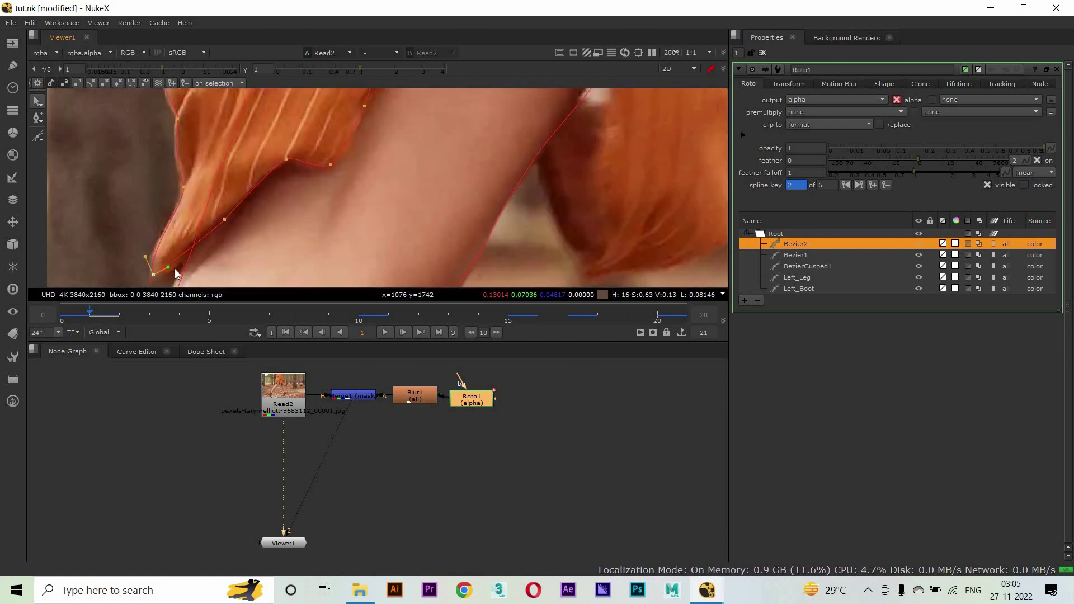
Fit Bezier2's points to the skirt's inner edge along the leg up to the top of the slit at frame 1
{"action": "left_click_drag", "start_coordinate": [372, 149], "coordinate": [342, 153]}
{"action": "left_click_drag", "start_coordinate": [305, 228], "coordinate": [415, 166]}
{"action": "left_click_drag", "start_coordinate": [376, 220], "coordinate": [388, 186]}
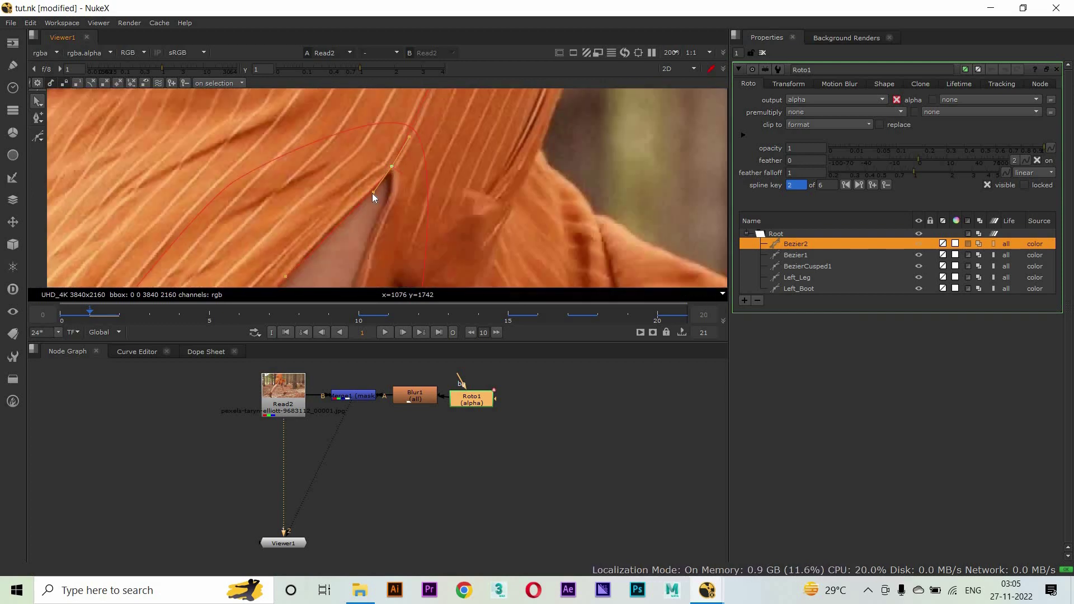
{"action": "scroll", "coordinate": [397, 247], "scroll_direction": "down", "scroll_amount": 10}
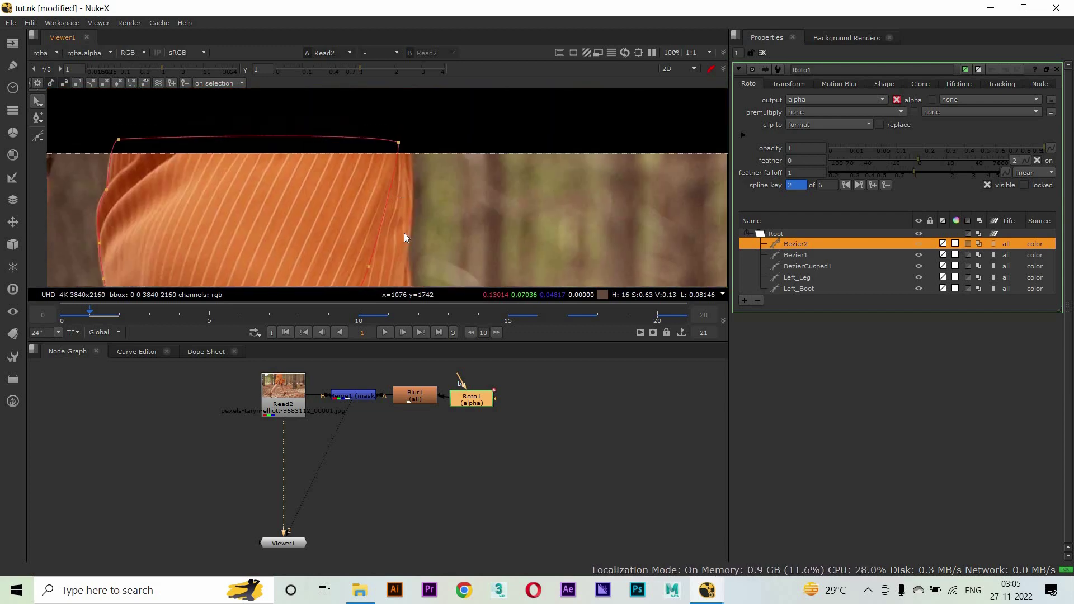
Go to frame 2 and fit Bezier2's points to the dress's back edge down to the gathered fold
{"action": "key", "text": "Right"}
{"action": "scroll", "coordinate": [325, 198], "scroll_direction": "up", "scroll_amount": 7}
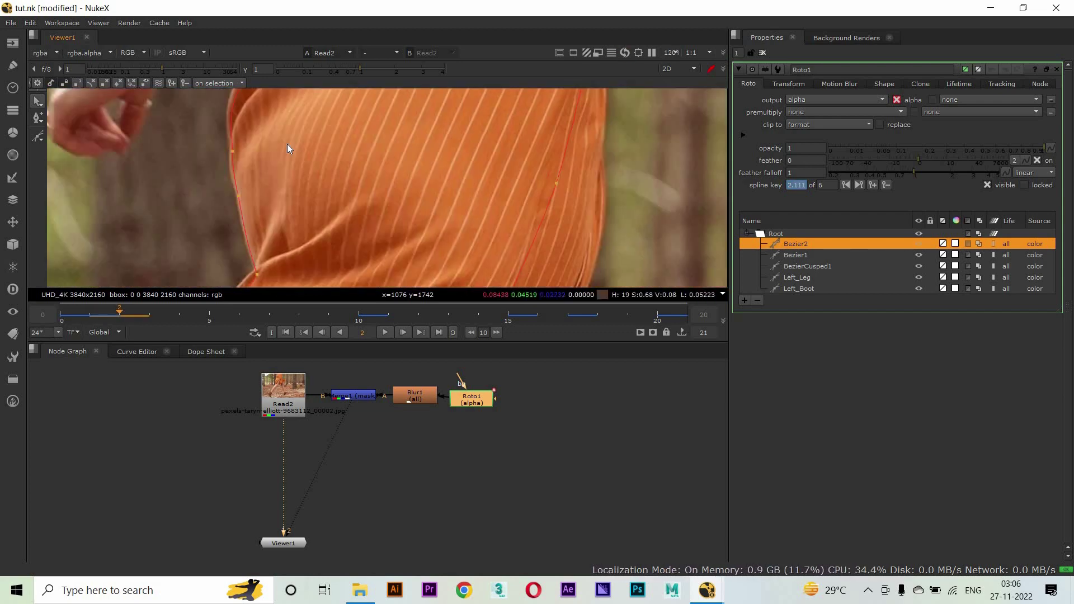
{"action": "mouse_move", "coordinate": [222, 206]}
{"action": "left_mouse_down"}
{"action": "mouse_move", "coordinate": [205, 231]}
{"action": "mouse_move", "coordinate": [205, 194]}
{"action": "left_mouse_up"}
{"action": "scroll", "coordinate": [206, 194], "scroll_direction": "down", "scroll_amount": 3}
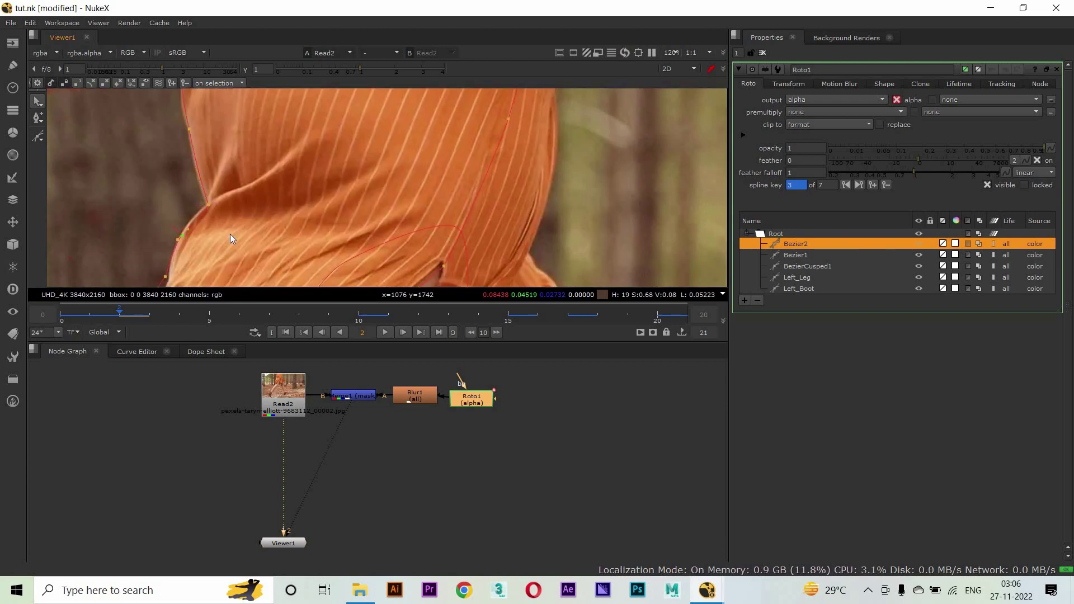
Fit Bezier2's points to the skirt's back edge from the gathered fold down toward the lower tip at frame 2
{"action": "scroll", "coordinate": [230, 235], "scroll_direction": "down", "scroll_amount": 2}
{"action": "scroll", "coordinate": [181, 156], "scroll_direction": "up", "scroll_amount": 3}
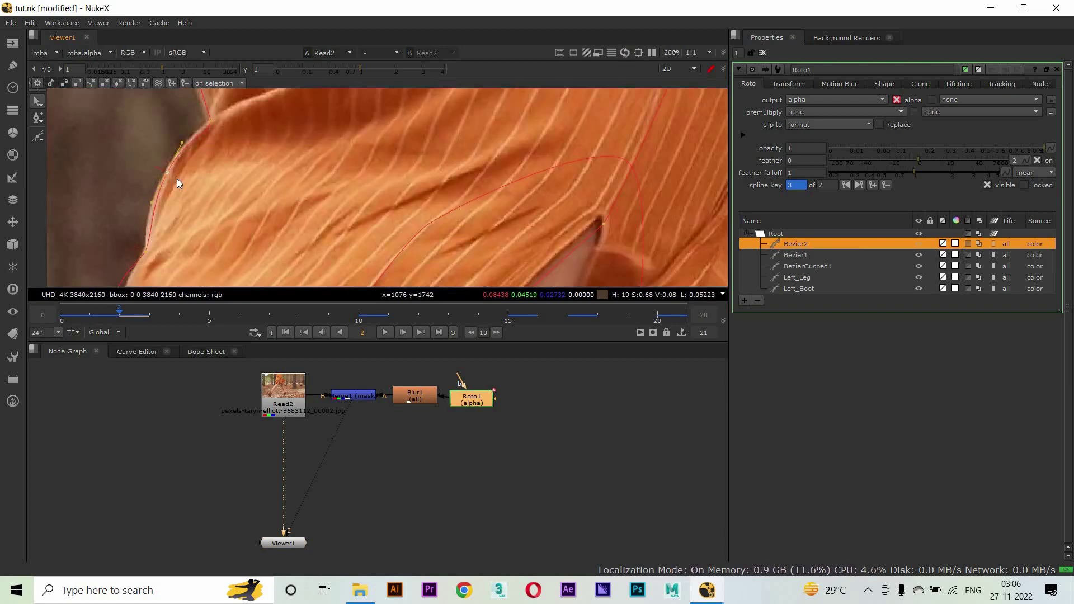
{"action": "scroll", "coordinate": [221, 187], "scroll_direction": "up", "scroll_amount": 2}
{"action": "scroll", "coordinate": [235, 145], "scroll_direction": "down", "scroll_amount": 4}
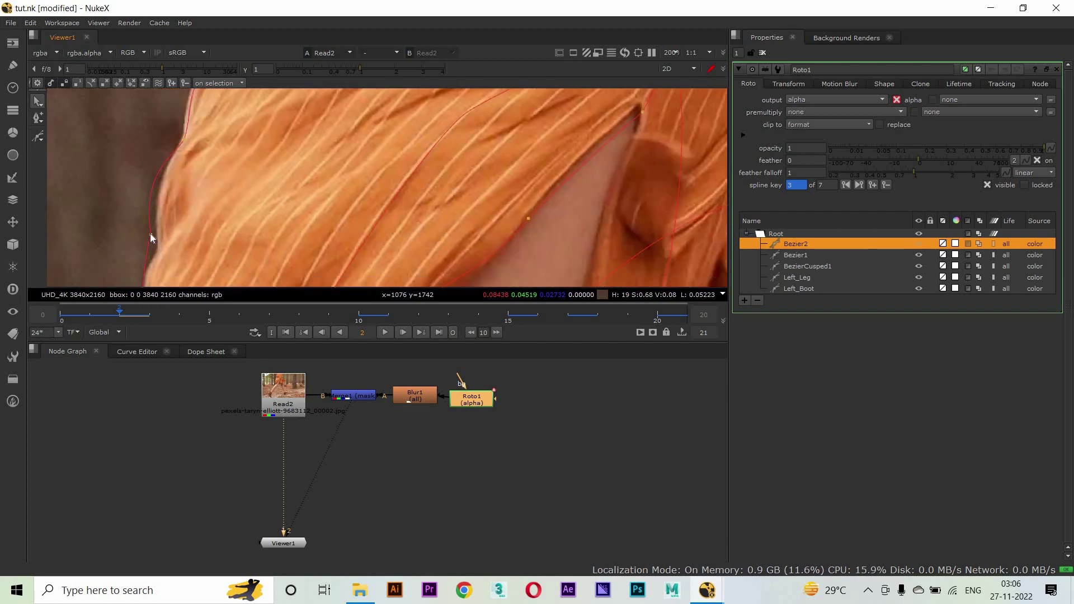
{"action": "scroll", "coordinate": [259, 127], "scroll_direction": "left", "scroll_amount": 2}
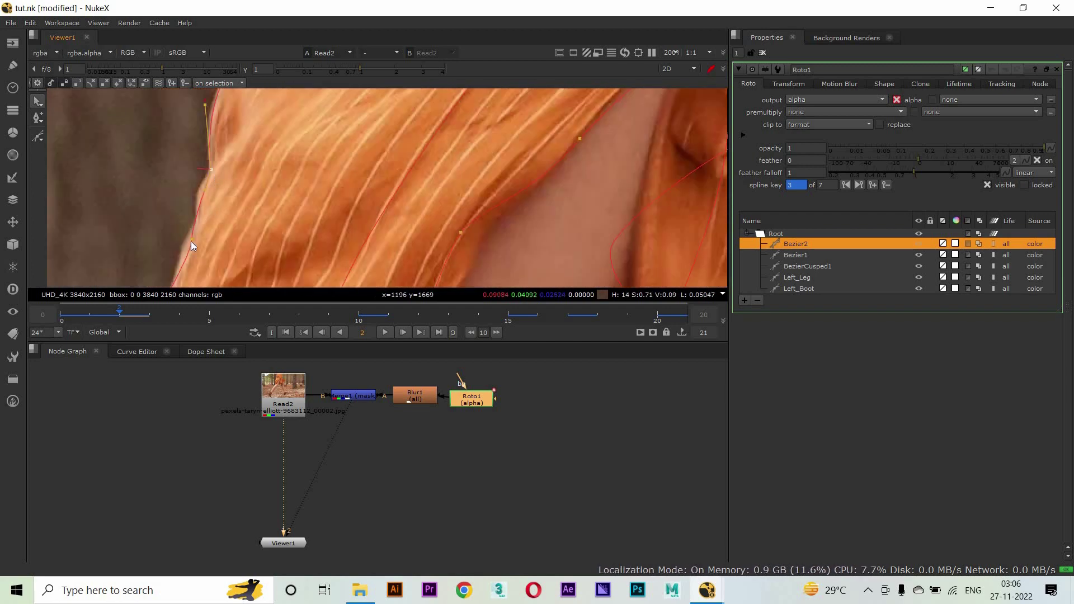
{"action": "scroll", "coordinate": [233, 124], "scroll_direction": "up", "scroll_amount": 2}
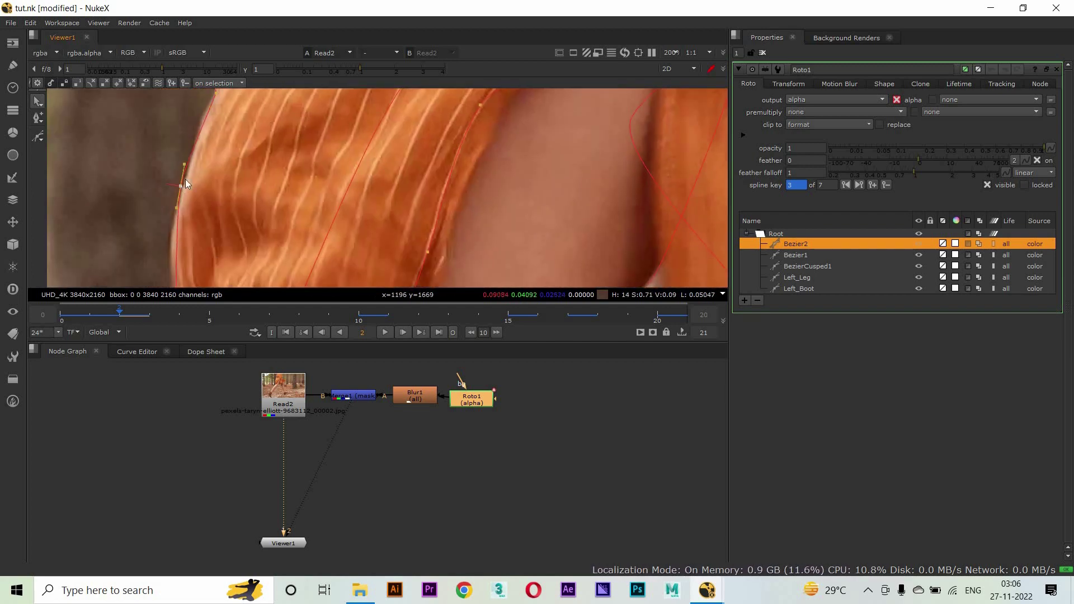
{"action": "left_click_drag", "start_coordinate": [173, 234], "coordinate": [174, 231]}
{"action": "scroll", "coordinate": [178, 228], "scroll_direction": "up", "scroll_amount": 2}
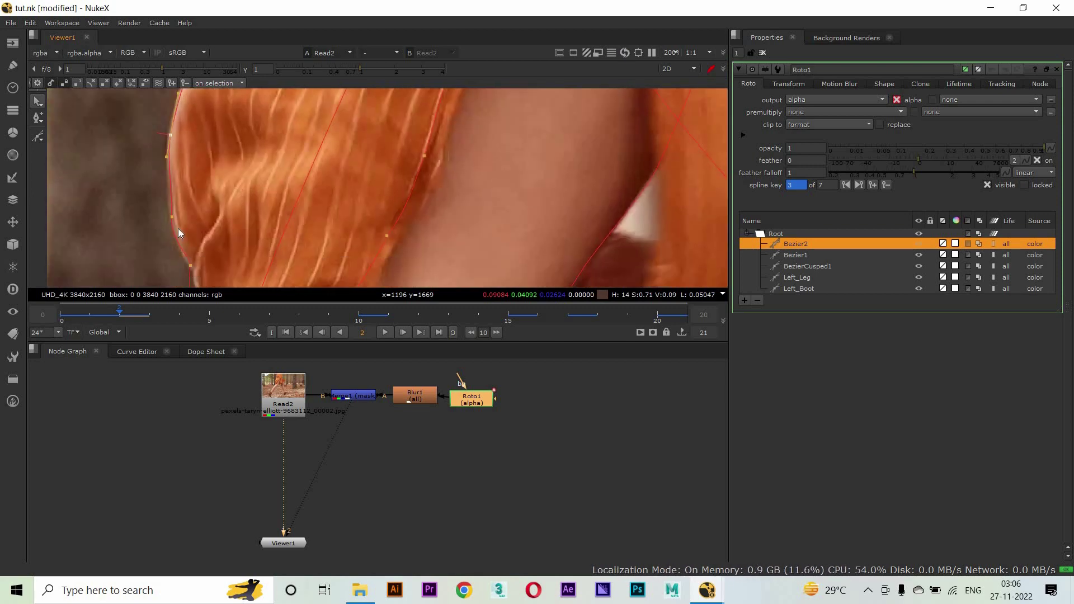
{"action": "scroll", "coordinate": [187, 205], "scroll_direction": "down", "scroll_amount": 3}
{"action": "left_click_drag", "start_coordinate": [187, 205], "coordinate": [184, 195]}
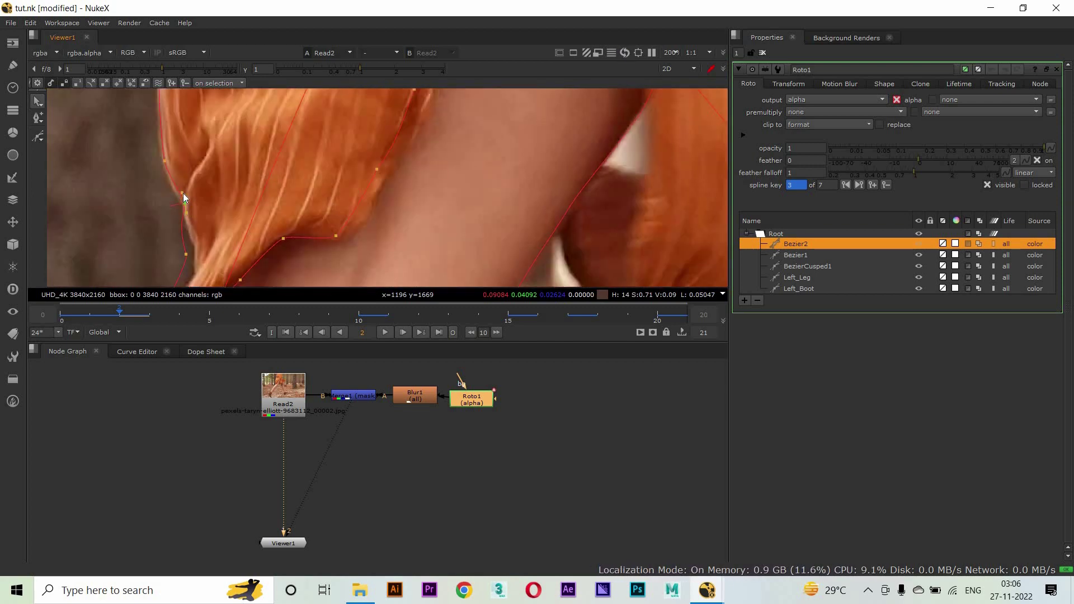
Fit Bezier2's points and tangents to the skirt's pointed lower tip and adjoining hem at frame 2
{"action": "scroll", "coordinate": [173, 207], "scroll_direction": "up", "scroll_amount": 2}
{"action": "scroll", "coordinate": [155, 214], "scroll_direction": "down", "scroll_amount": 1}
{"action": "left_click_drag", "start_coordinate": [153, 206], "coordinate": [147, 191]}
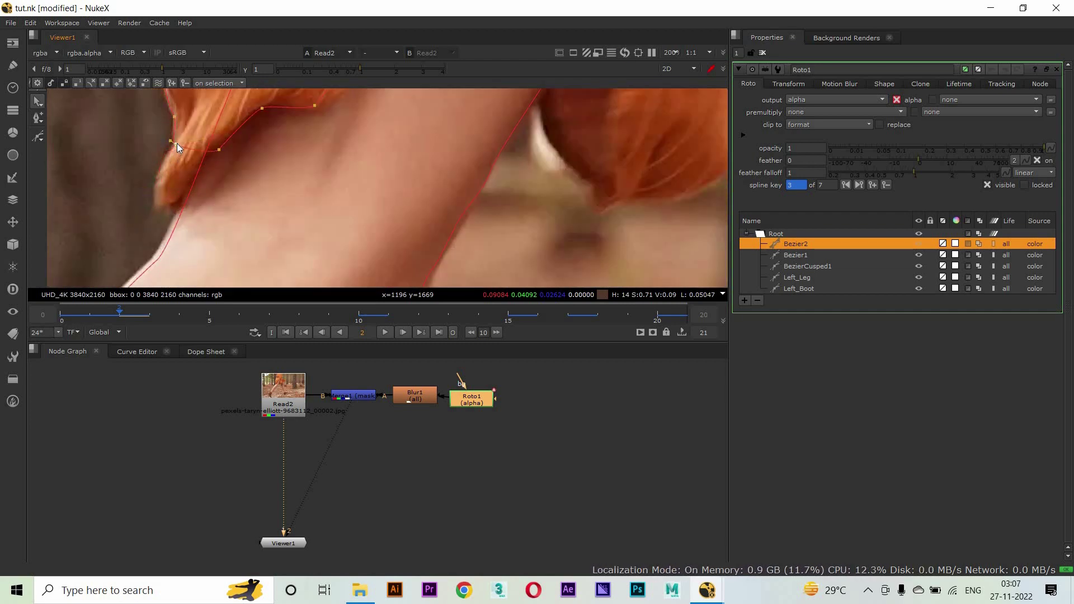
{"action": "key", "text": "ctrl+z"}
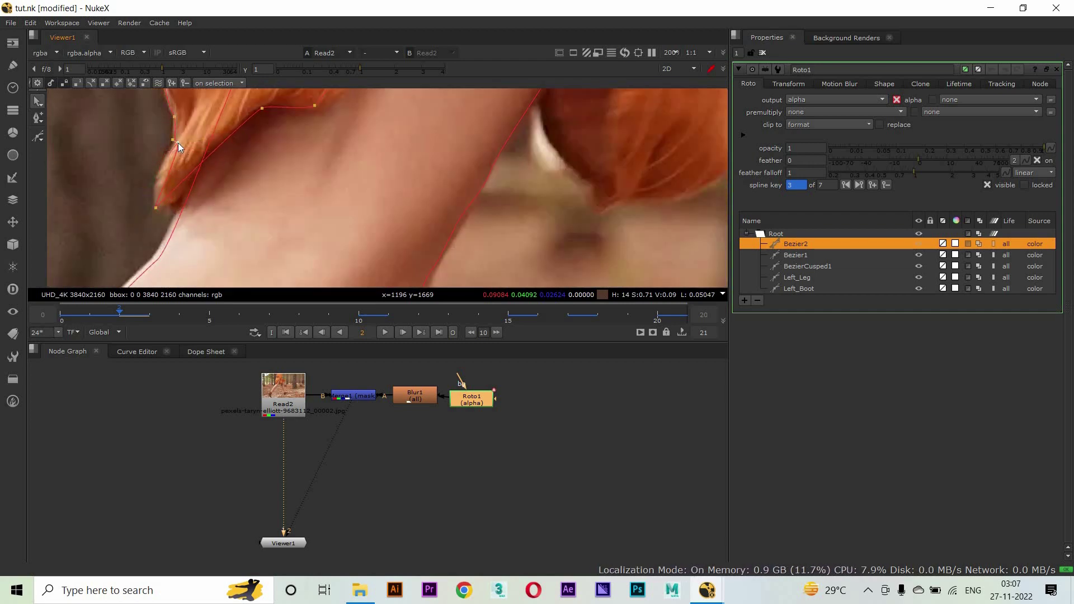
{"action": "scroll", "coordinate": [178, 143], "scroll_direction": "up", "scroll_amount": 3}
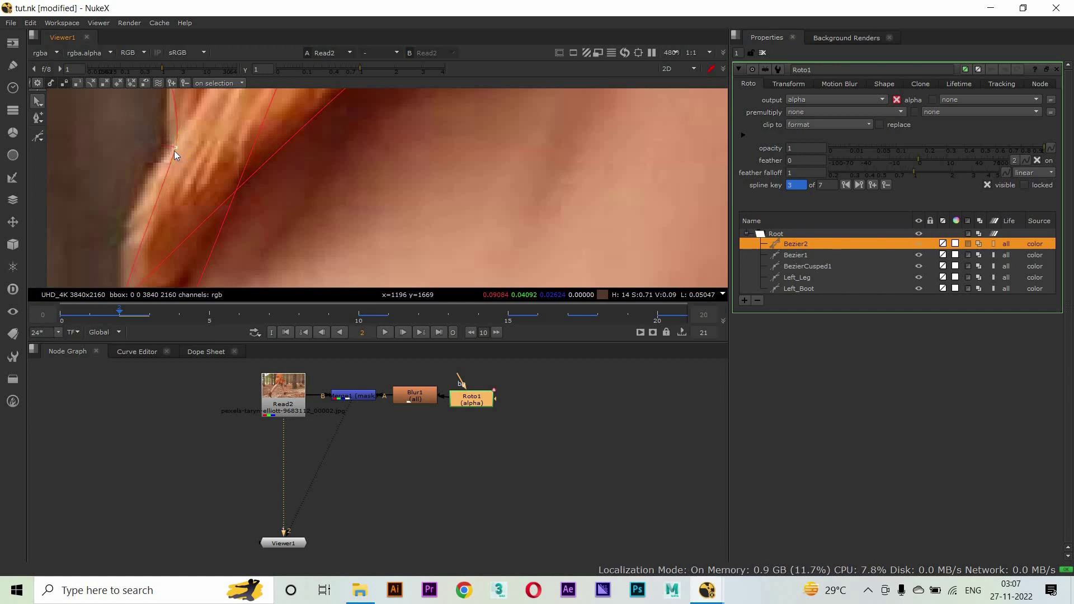
{"action": "scroll", "coordinate": [168, 191], "scroll_direction": "down", "scroll_amount": 3}
{"action": "left_click_drag", "start_coordinate": [174, 262], "coordinate": [193, 254]}
{"action": "left_click", "coordinate": [279, 125]}
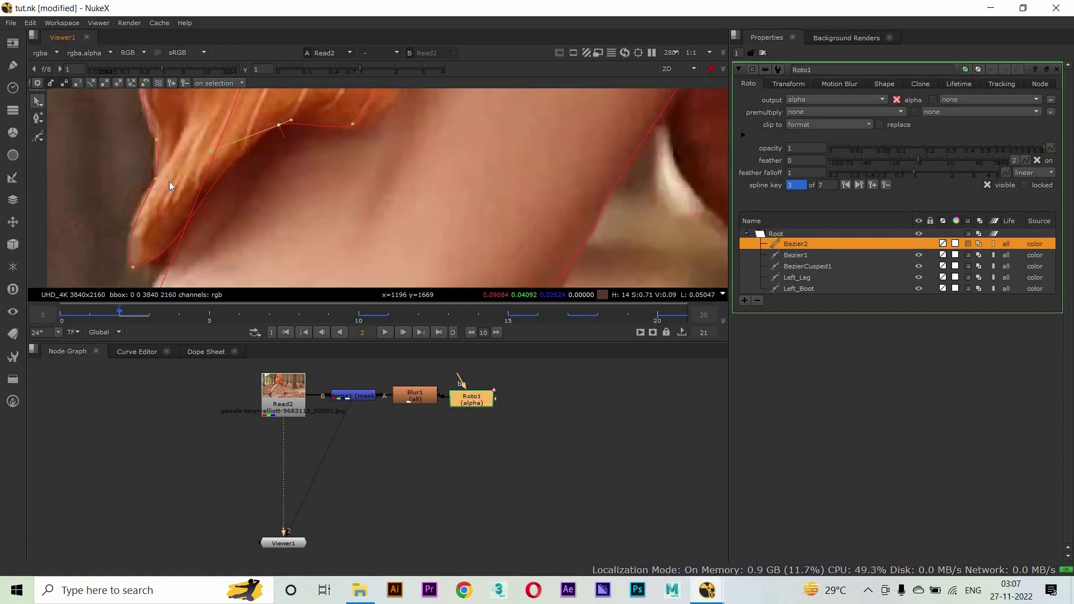
{"action": "scroll", "coordinate": [366, 127], "scroll_direction": "up", "scroll_amount": 2}
{"action": "scroll", "coordinate": [359, 159], "scroll_direction": "down", "scroll_amount": 2}
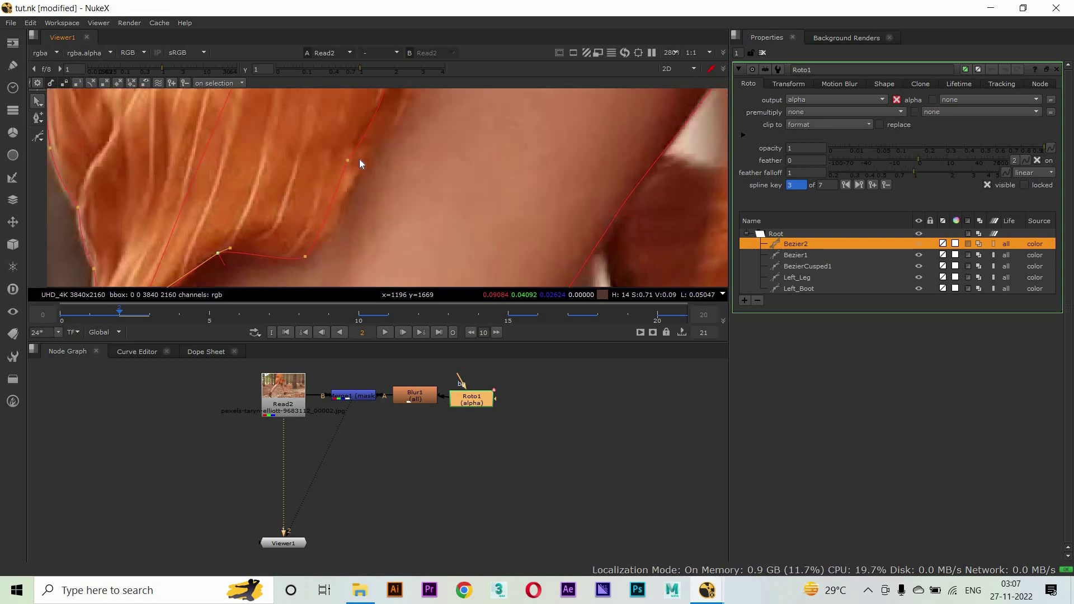
Fit Bezier2's points to the skirt's inner edge along the leg up to the top of the slit at frame 2
{"action": "scroll", "coordinate": [358, 159], "scroll_direction": "down", "scroll_amount": 3}
{"action": "left_click", "coordinate": [415, 159]}
{"action": "left_click_drag", "start_coordinate": [430, 155], "coordinate": [535, 139]}
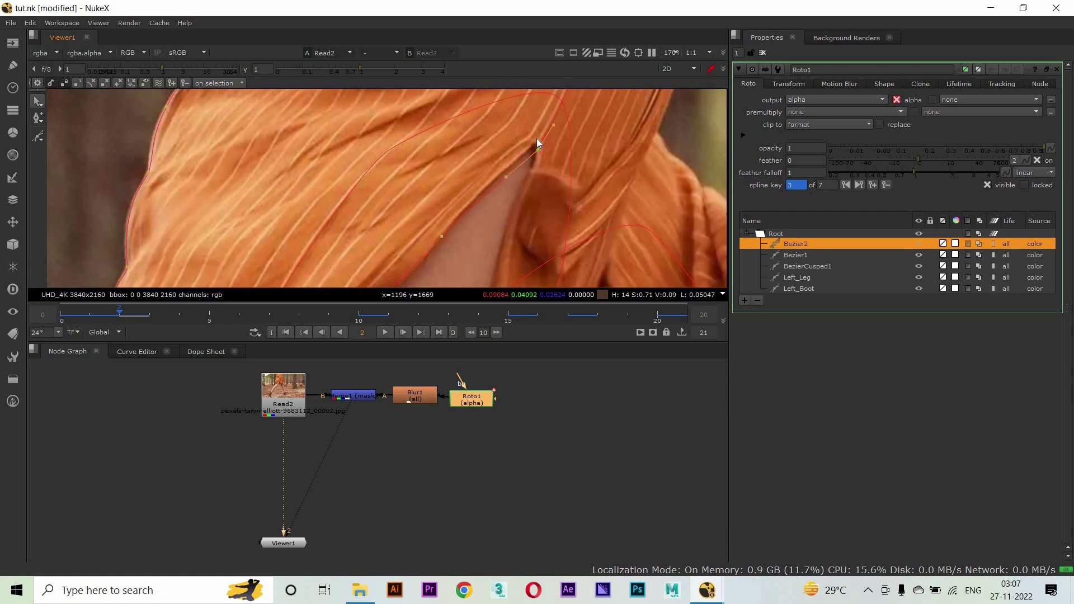
{"action": "scroll", "coordinate": [510, 219], "scroll_direction": "down", "scroll_amount": 5}
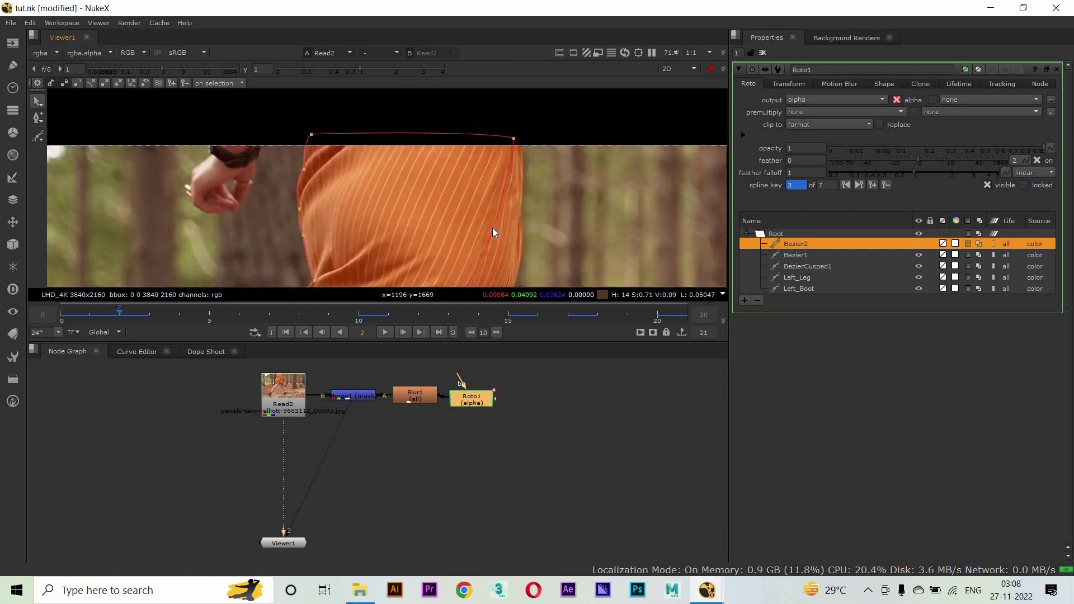
Return to frame 0, show Merge1's output in the viewer and play the sequence to check the cutout
{"action": "left_click", "coordinate": [137, 317]}
{"action": "scroll", "coordinate": [374, 207], "scroll_direction": "down", "scroll_amount": 5}
{"action": "left_click_drag", "start_coordinate": [126, 323], "coordinate": [61, 317]}
{"action": "left_click", "coordinate": [351, 398]}
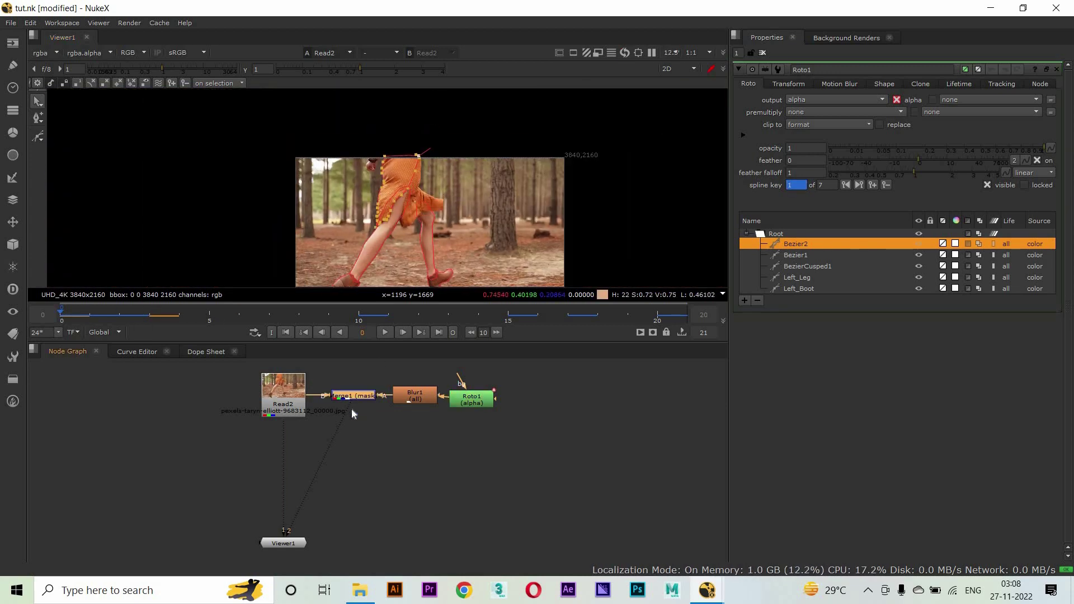
{"action": "key", "text": "1"}
{"action": "left_click", "coordinate": [377, 331]}
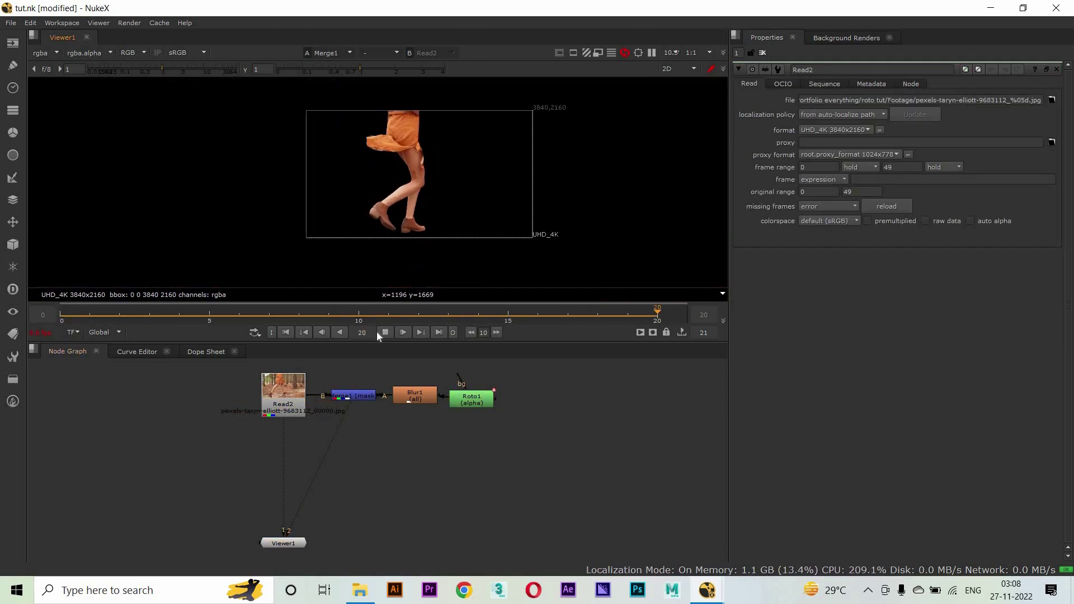